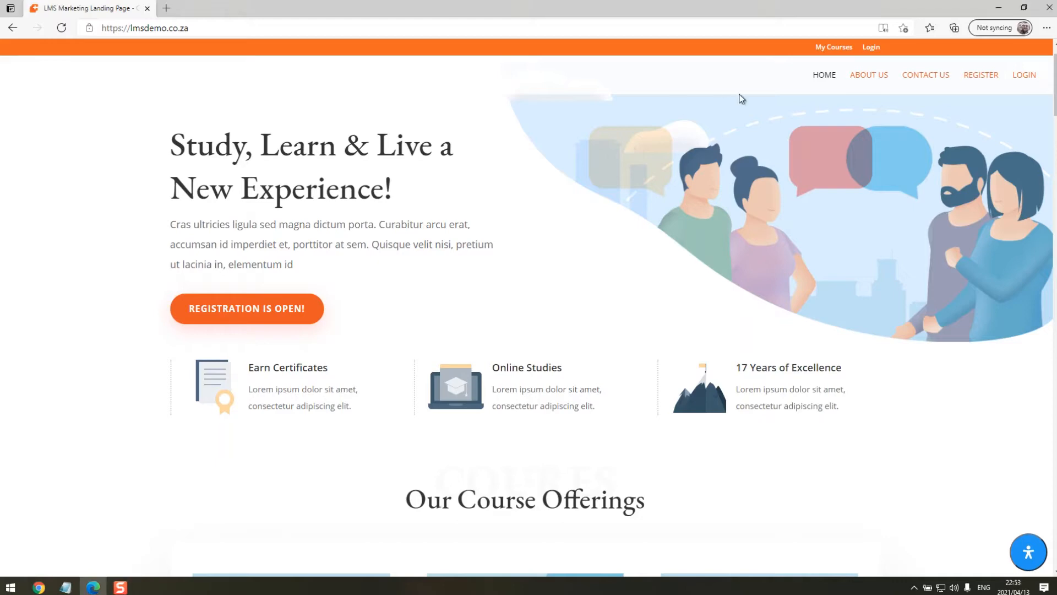
Log in to the demo account by entering its password, and open My Courses.
click(872, 48)
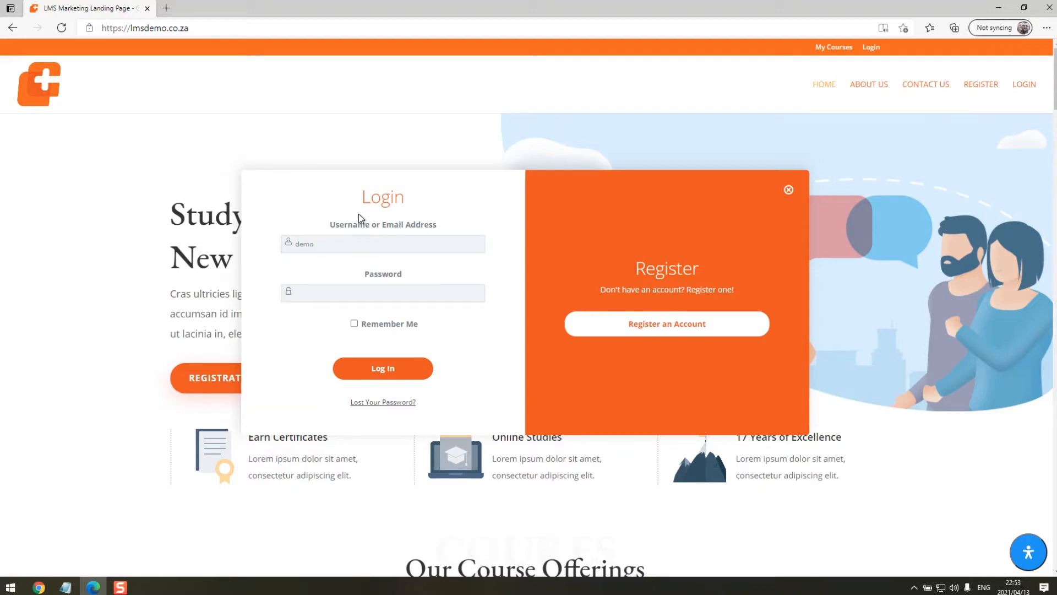
click(302, 291)
text(de•••••••••)
key(Return)
click(426, 373)
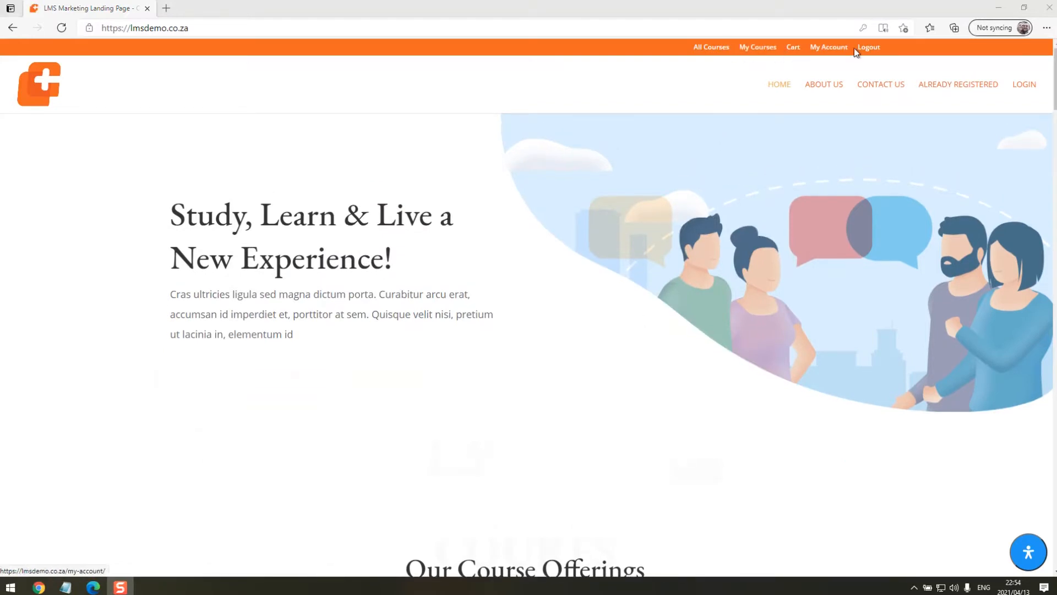
click(755, 52)
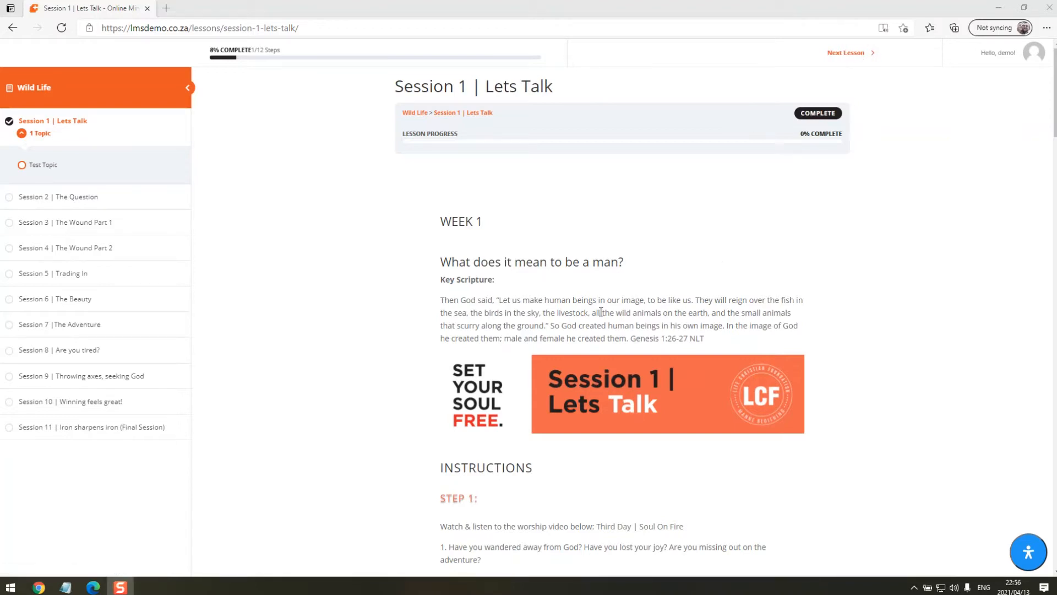
Examine the opening content and Step 1 instructions of the Session 1 | Lets Talk lesson.
scroll(601, 312, down, 7)
scroll(632, 322, up, 5)
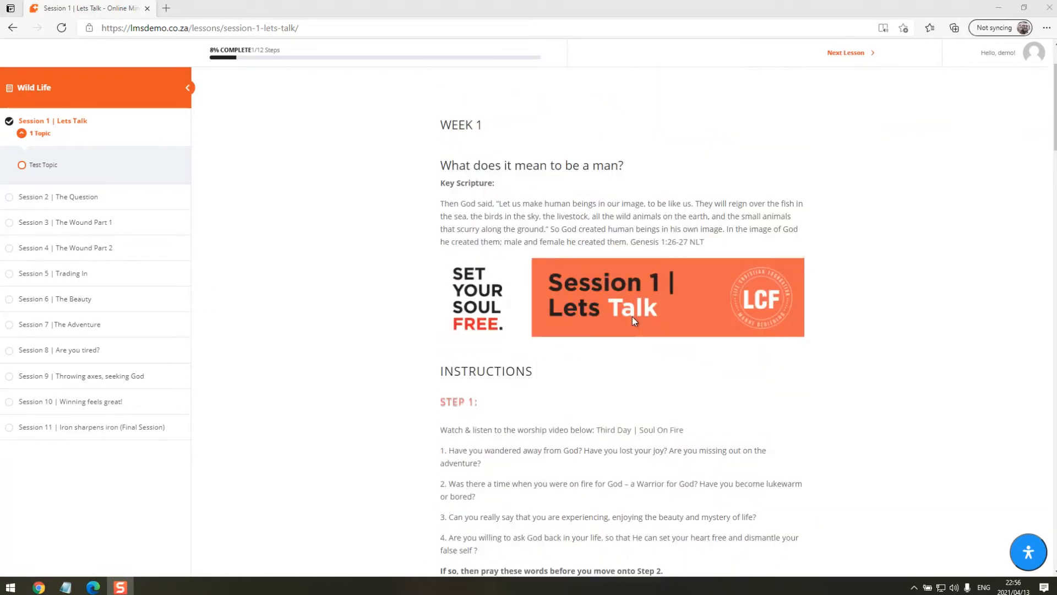
scroll(632, 322, up, 2)
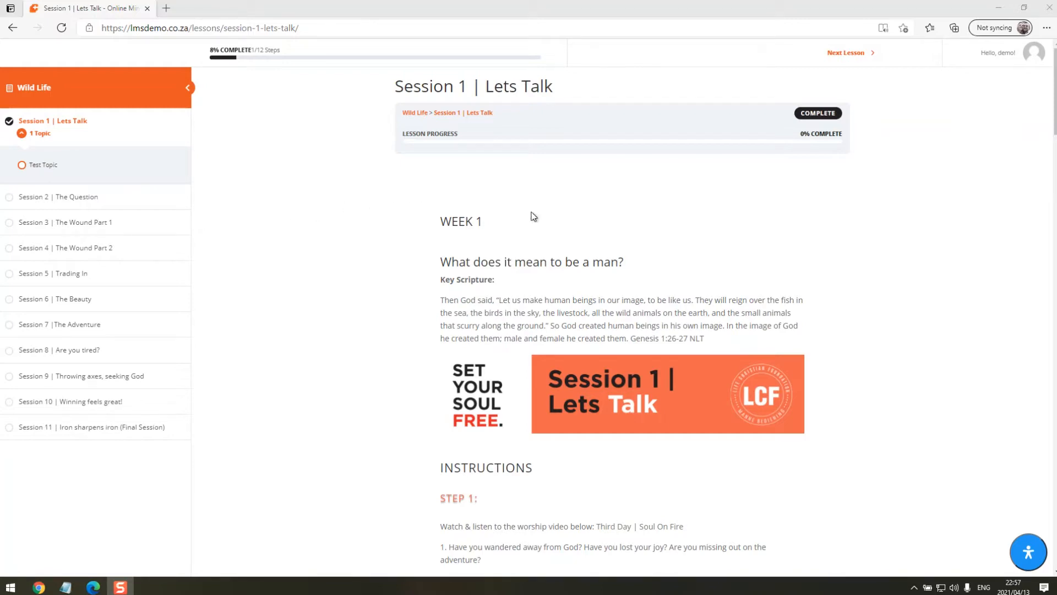
scroll(510, 188, down, 4)
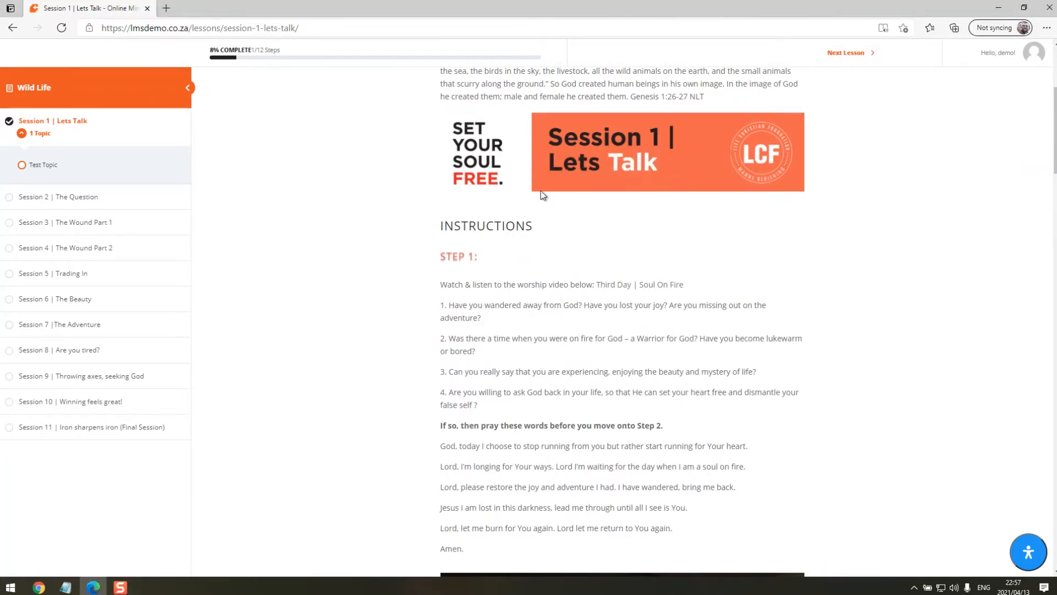
scroll(606, 193, down, 4)
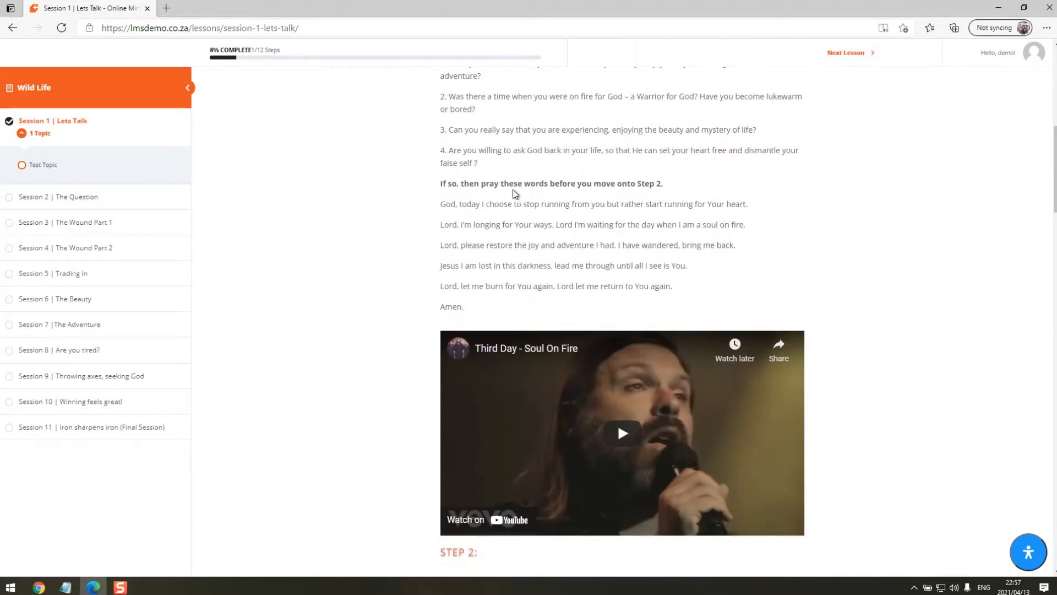
scroll(514, 192, up, 4)
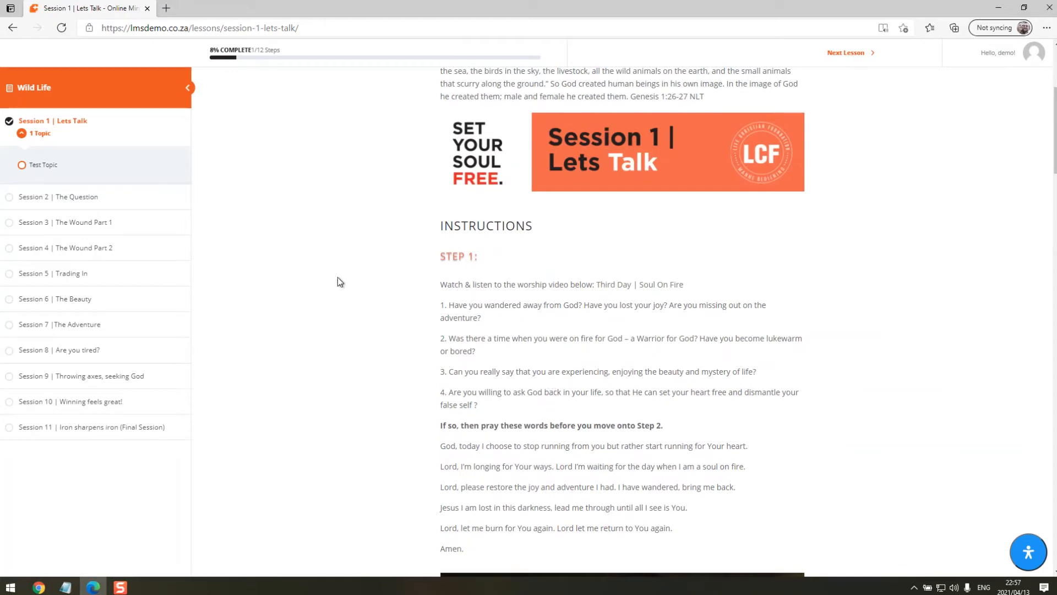
Try to copy the Step 1 instruction text of the lesson, and clear the text selection.
drag(471, 284, 645, 446)
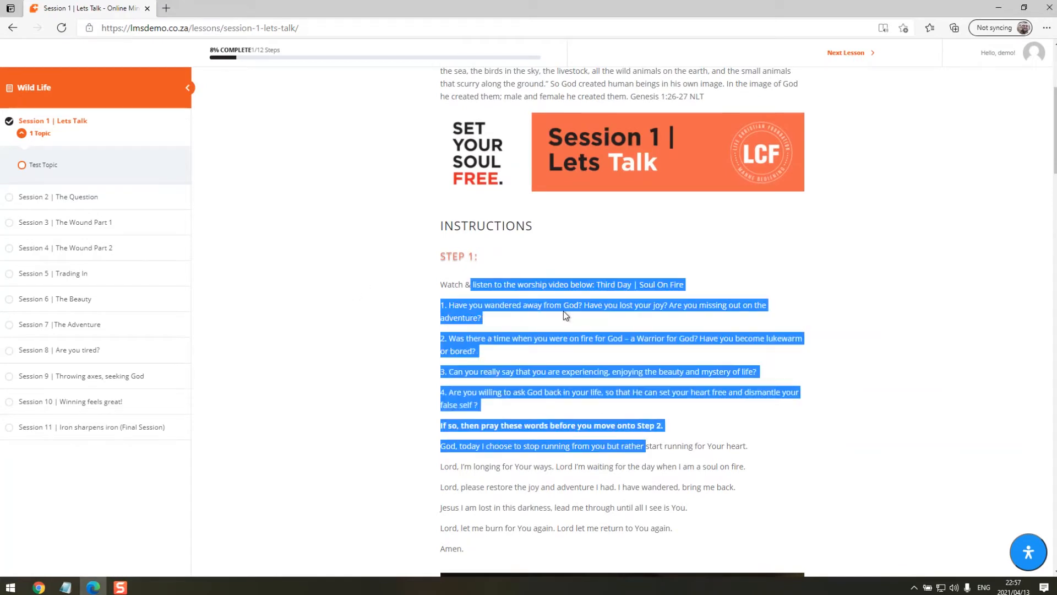
right_click(543, 301)
click(435, 271)
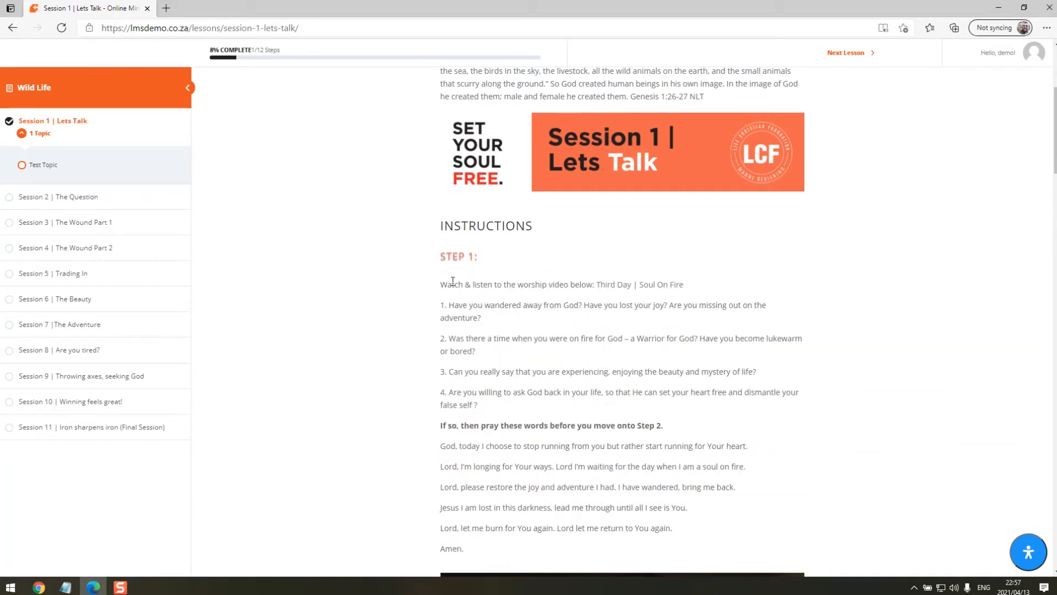
drag(441, 284, 479, 404)
click(554, 250)
scroll(552, 248, up, 1)
scroll(457, 200, down, 2)
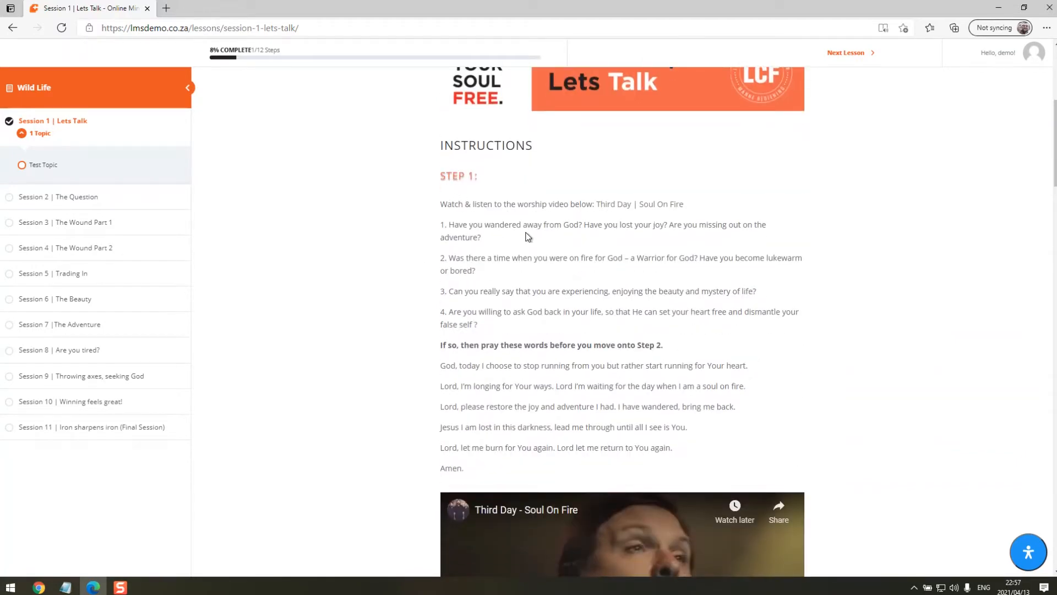
Look through the rest of the Session 1 lesson, including its embedded videos, recommended books, songs, stories and lesson content list.
scroll(527, 237, down, 4)
scroll(565, 268, down, 3)
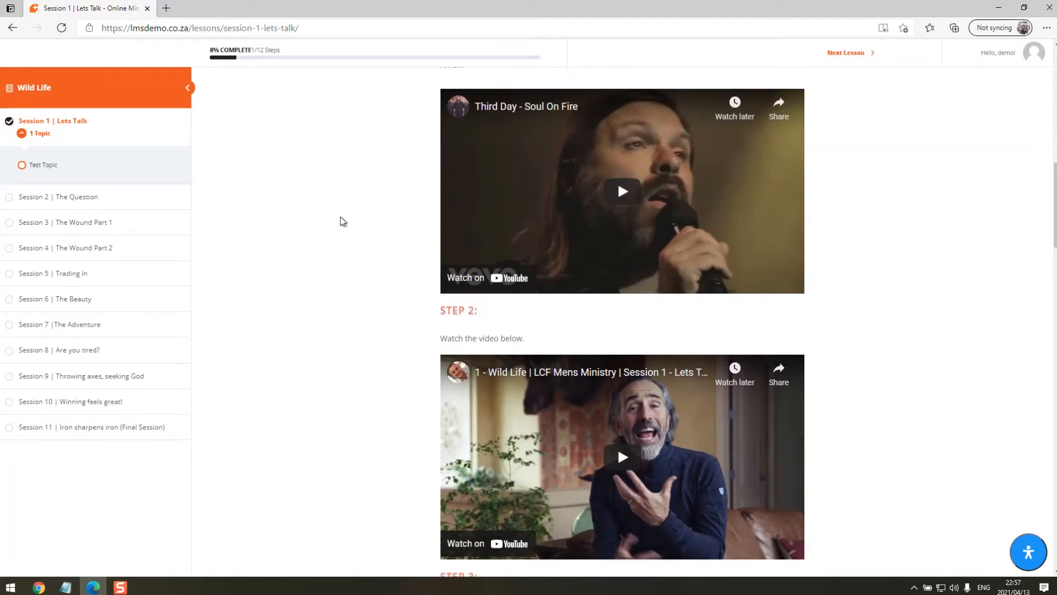
scroll(341, 221, up, 2)
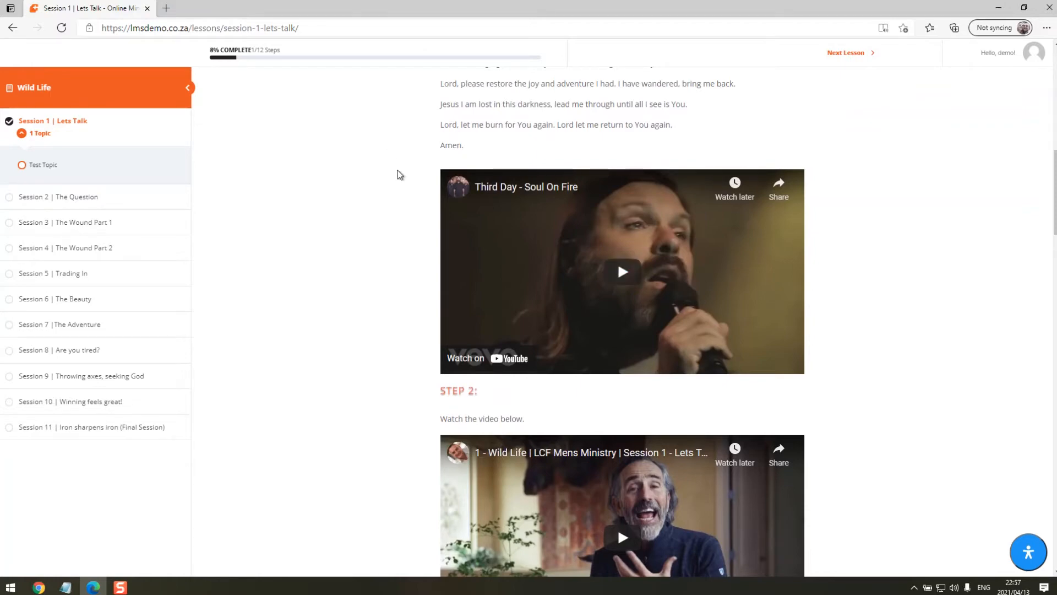
scroll(397, 174, down, 15)
scroll(368, 212, down, 20)
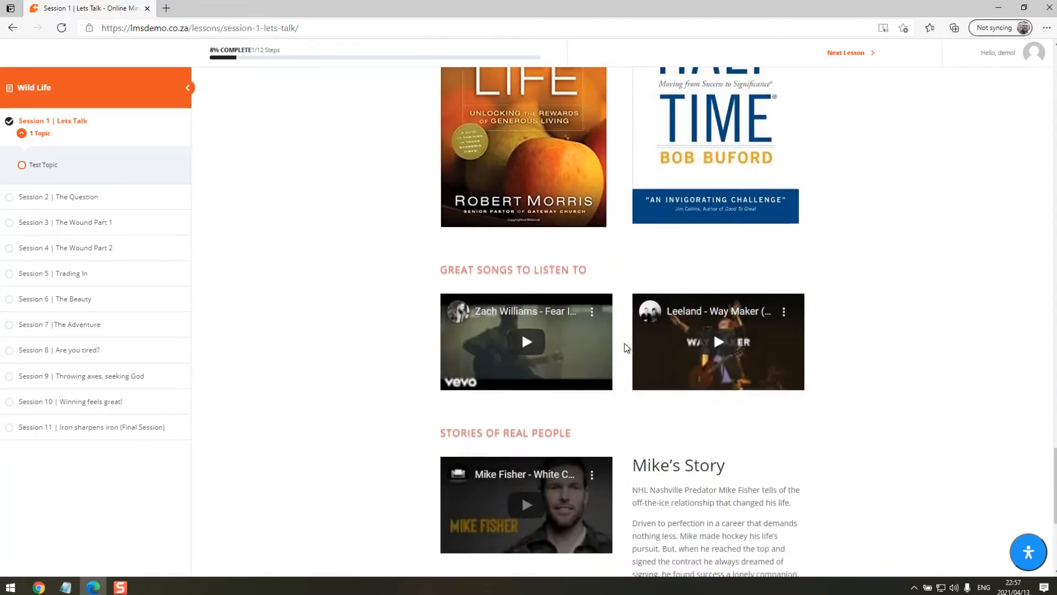
scroll(580, 245, up, 7)
scroll(616, 303, down, 6)
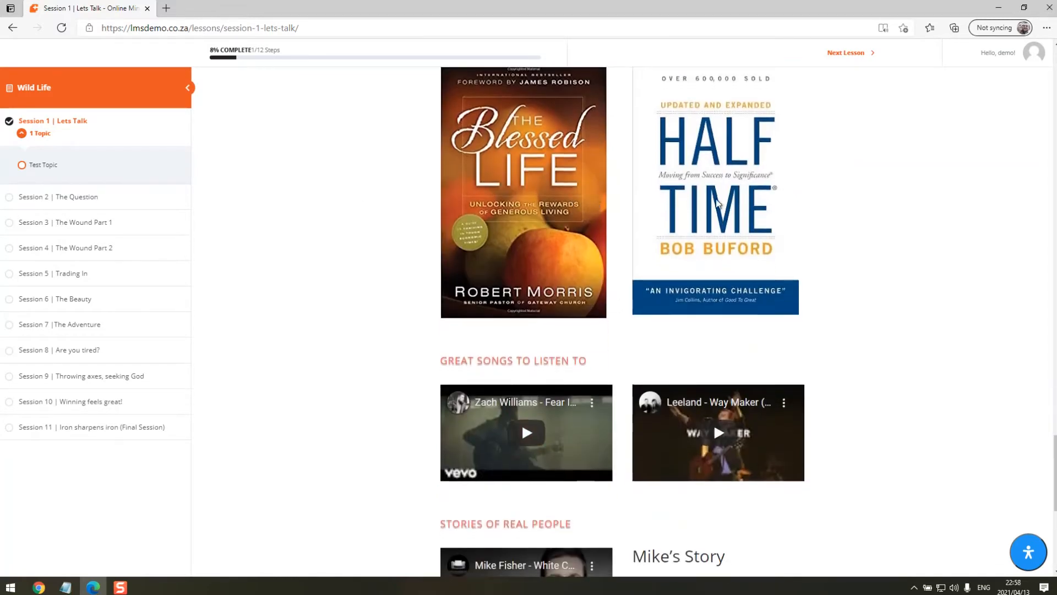
scroll(725, 500, down, 4)
scroll(725, 500, down, 3)
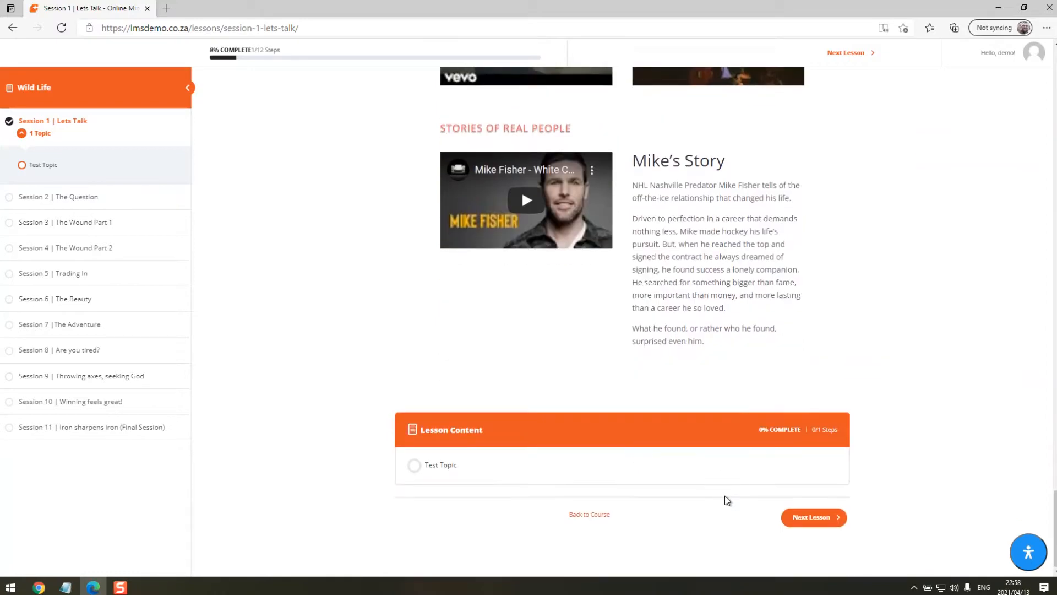
scroll(726, 500, up, 10)
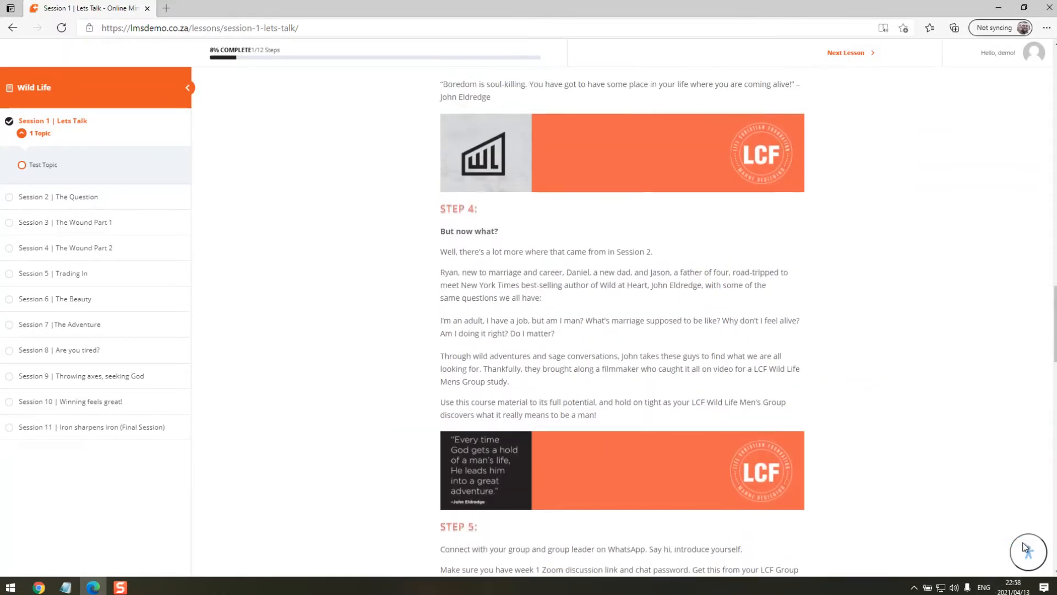
scroll(1028, 552, up, 4)
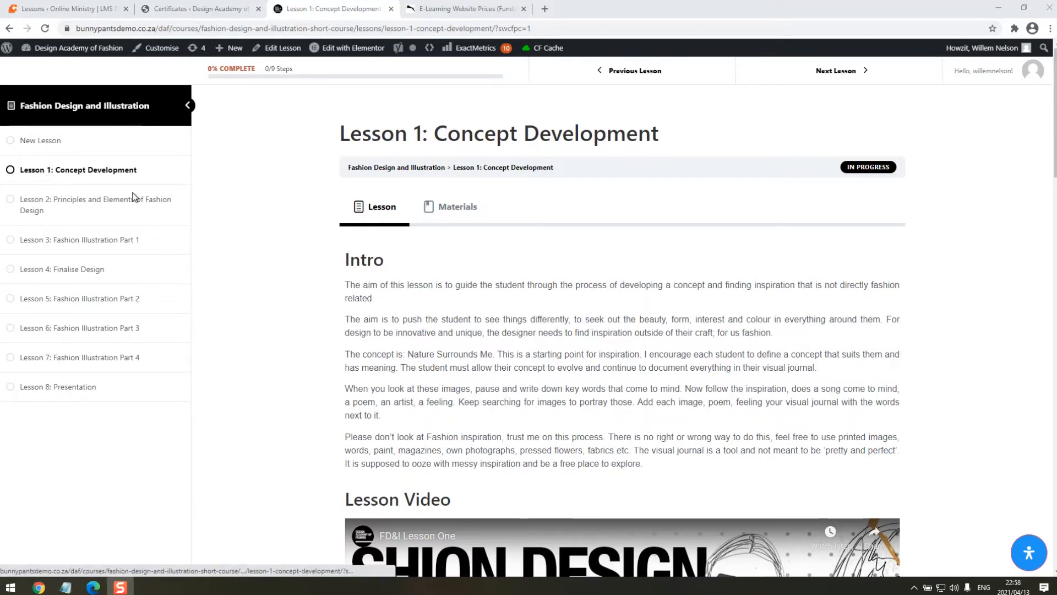
Open the Materials of Lesson 1: Concept Development and examine the task schedule and assignment upload area.
click(441, 218)
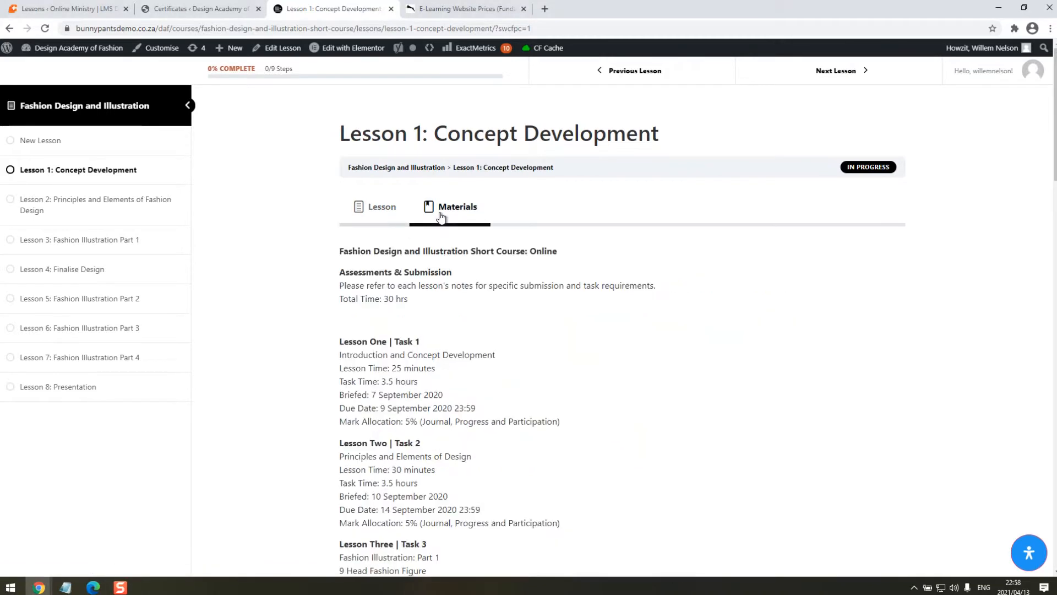
scroll(446, 272, down, 4)
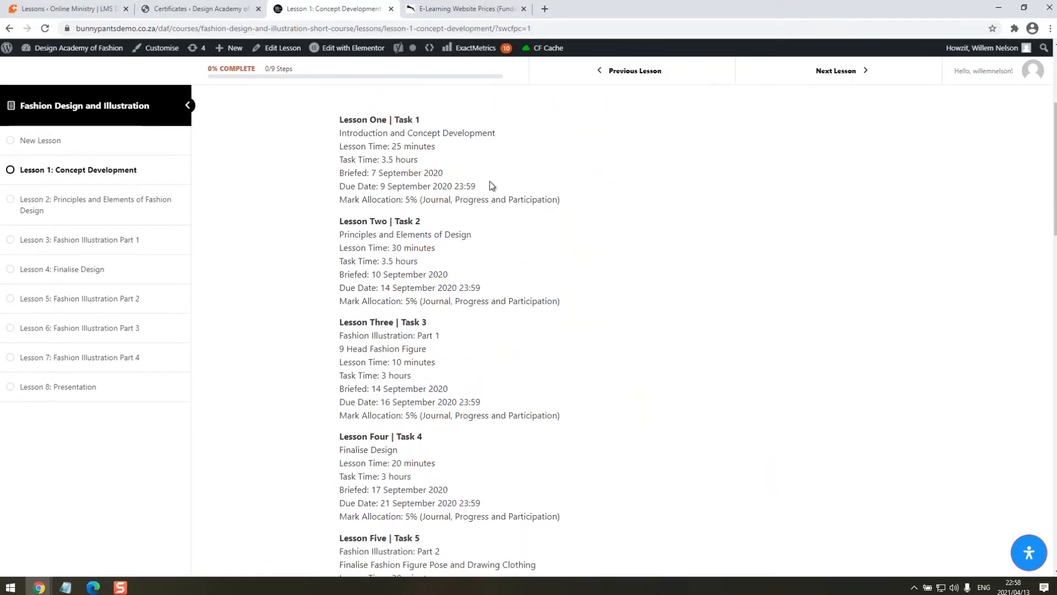
scroll(487, 249, down, 18)
scroll(480, 303, down, 5)
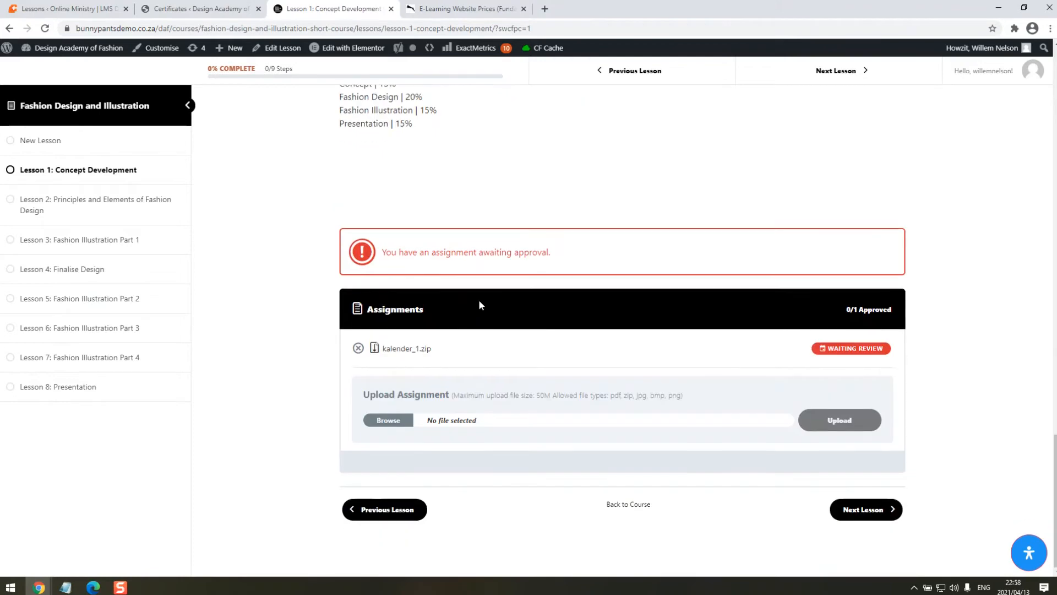
scroll(479, 303, up, 20)
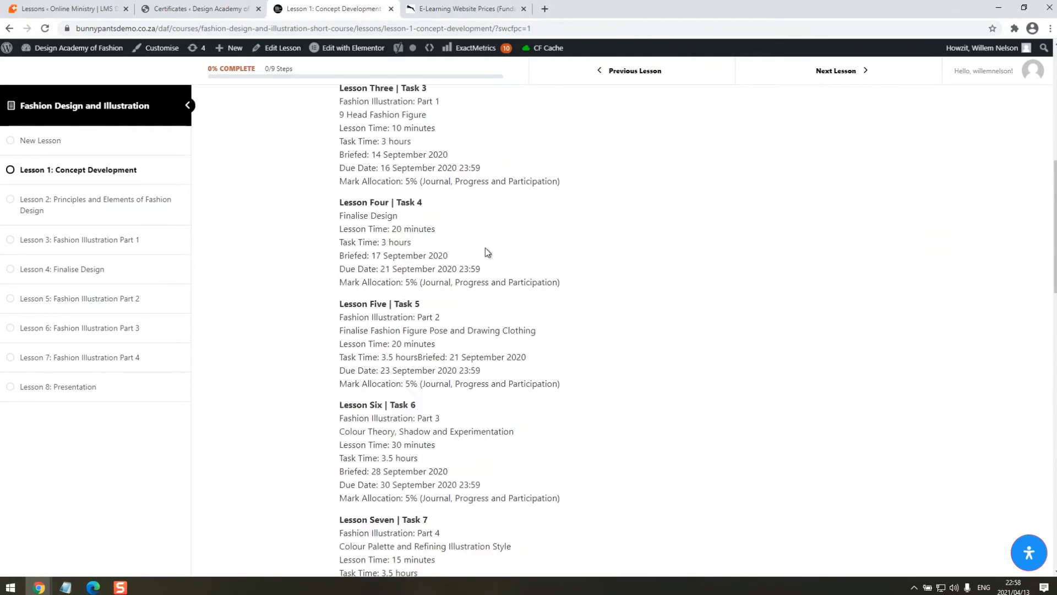
scroll(487, 252, up, 4)
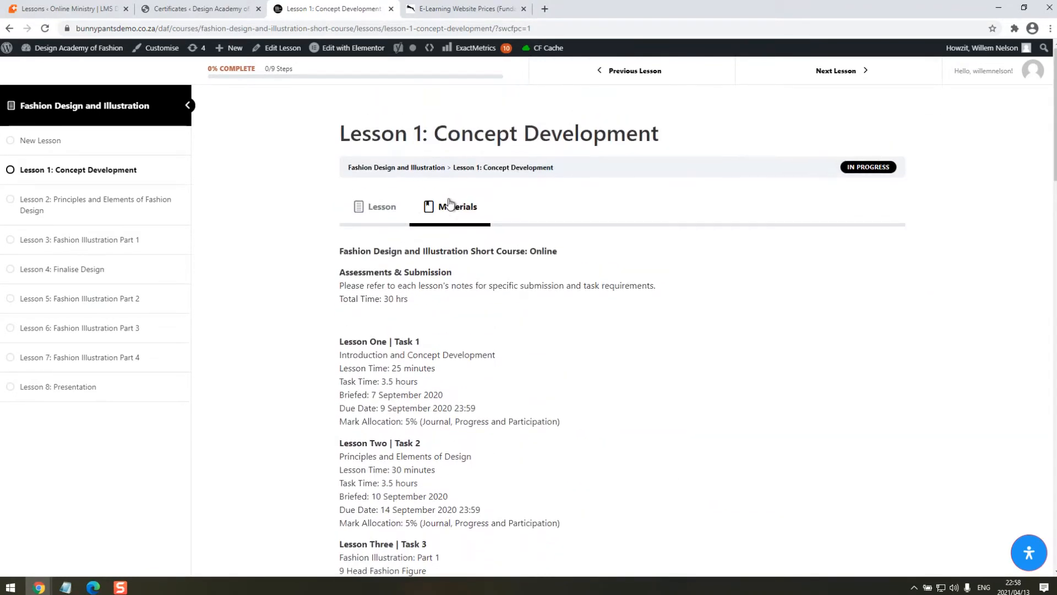
Return to the lesson content of Lesson 1 and examine its videos, Task Assignment 1 and assignment submission section.
click(382, 208)
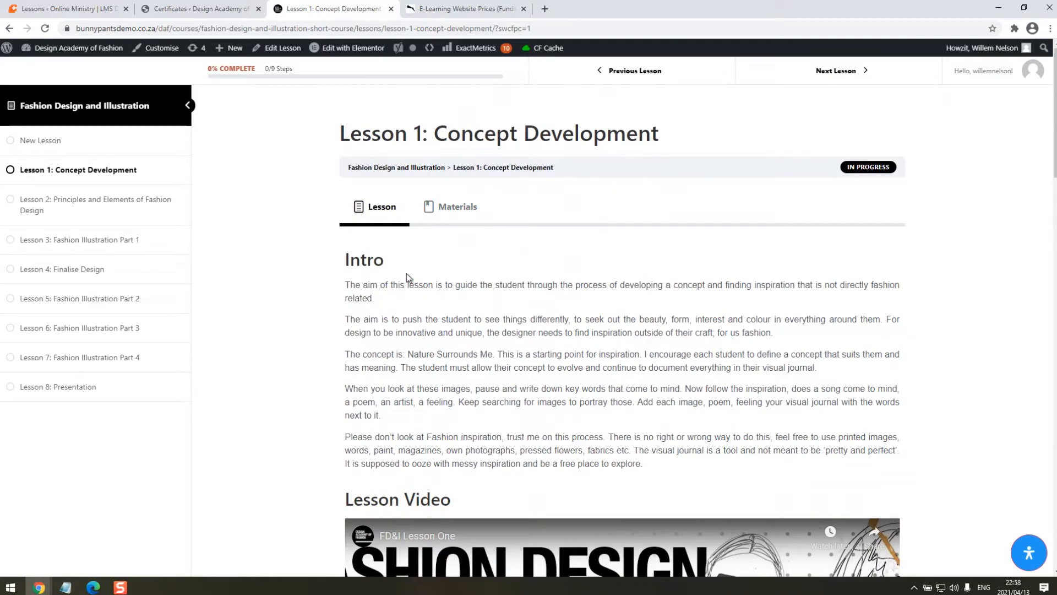
scroll(473, 331, down, 4)
scroll(537, 372, down, 15)
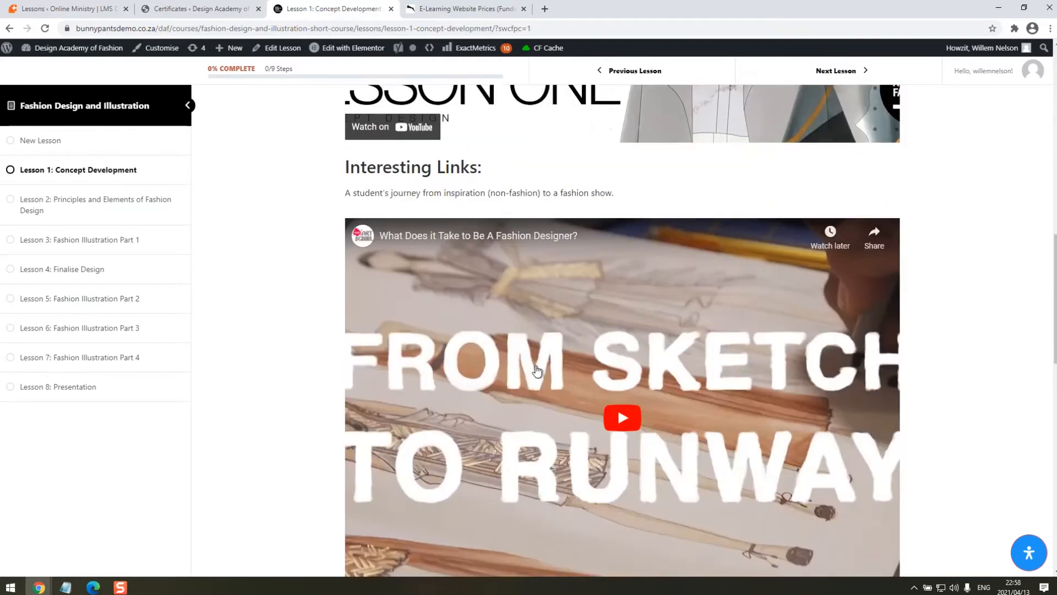
scroll(434, 306, up, 3)
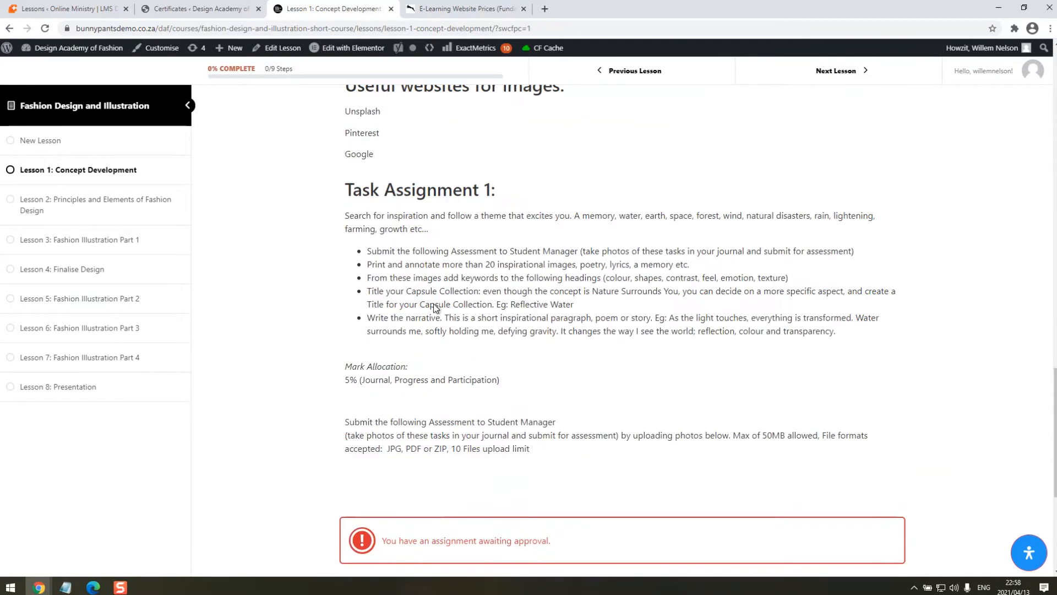
scroll(531, 268, down, 4)
scroll(430, 434, down, 2)
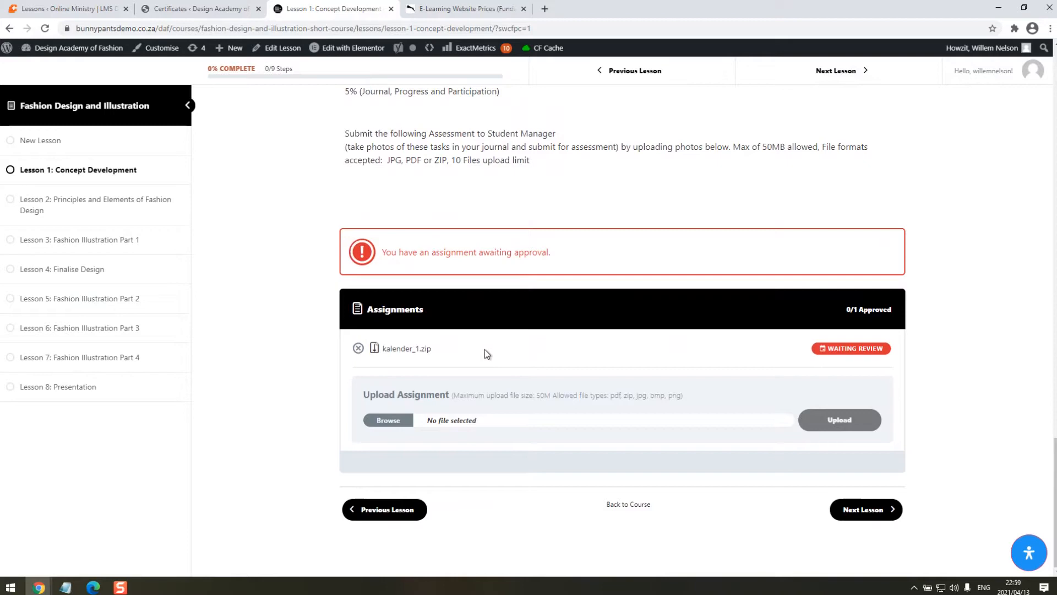
scroll(490, 353, up, 10)
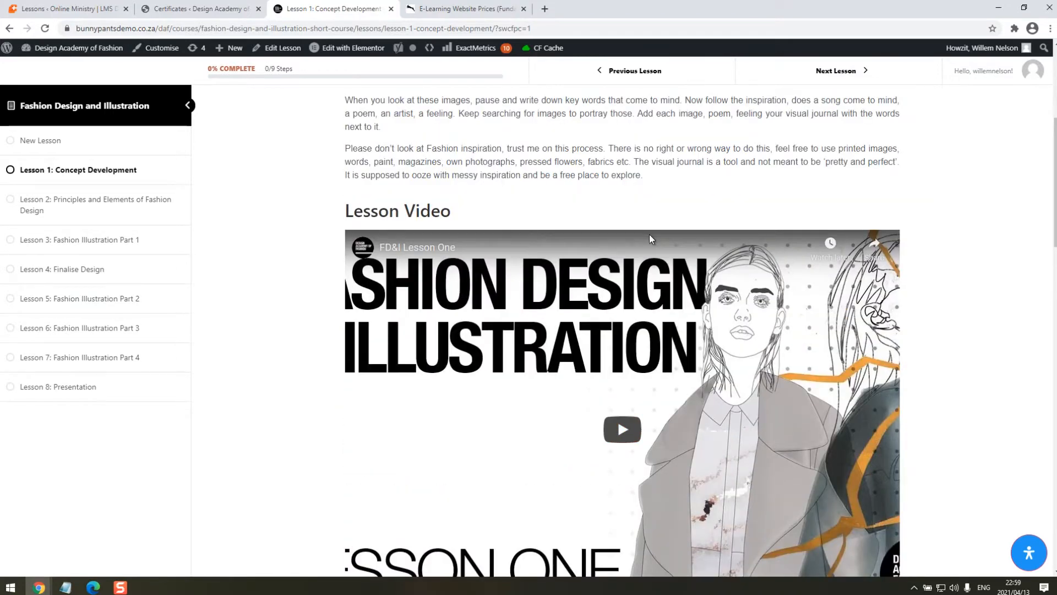
scroll(588, 209, up, 2)
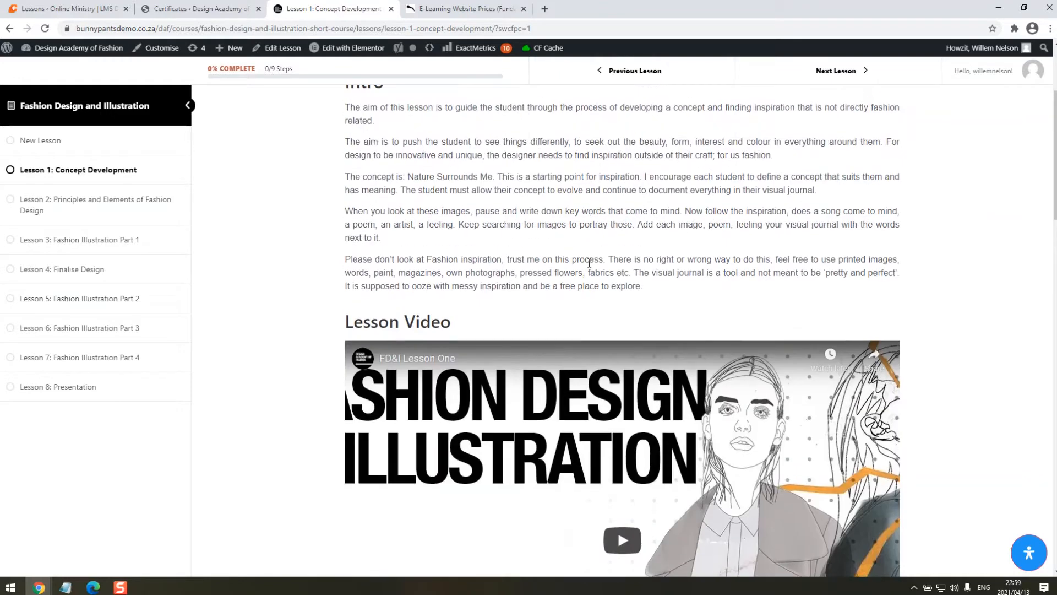
scroll(589, 263, up, 3)
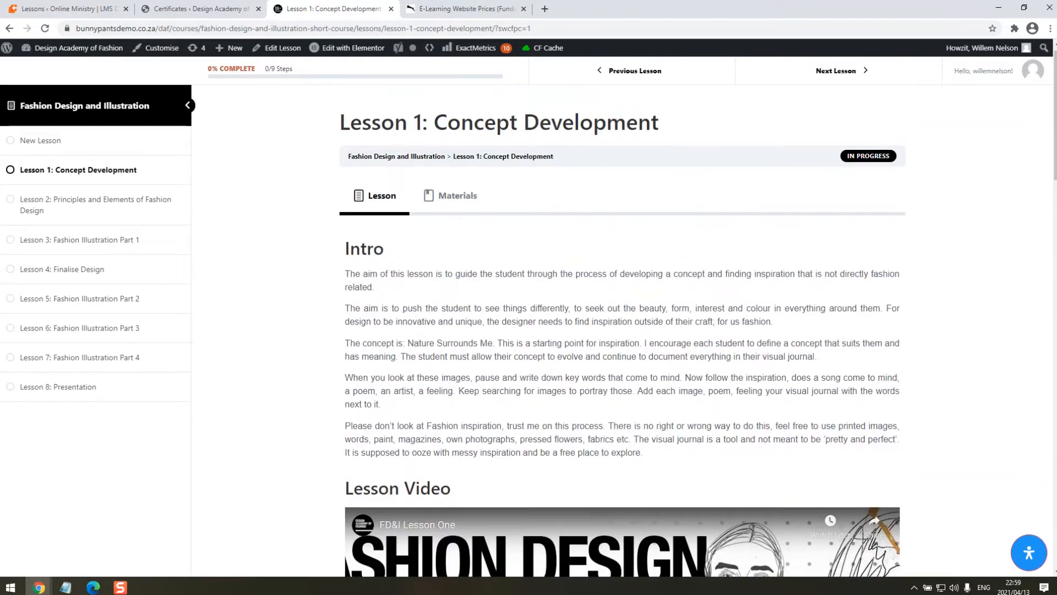
Open the accessibility options and look through the accessibility modes, online dictionary and readable experience settings.
click(1030, 552)
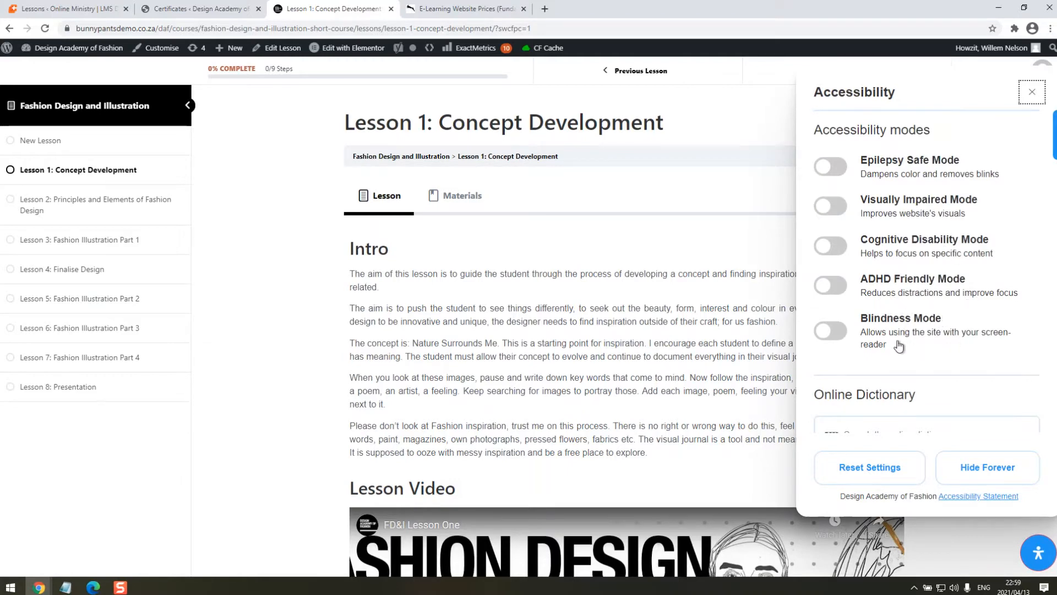
scroll(899, 345, down, 2)
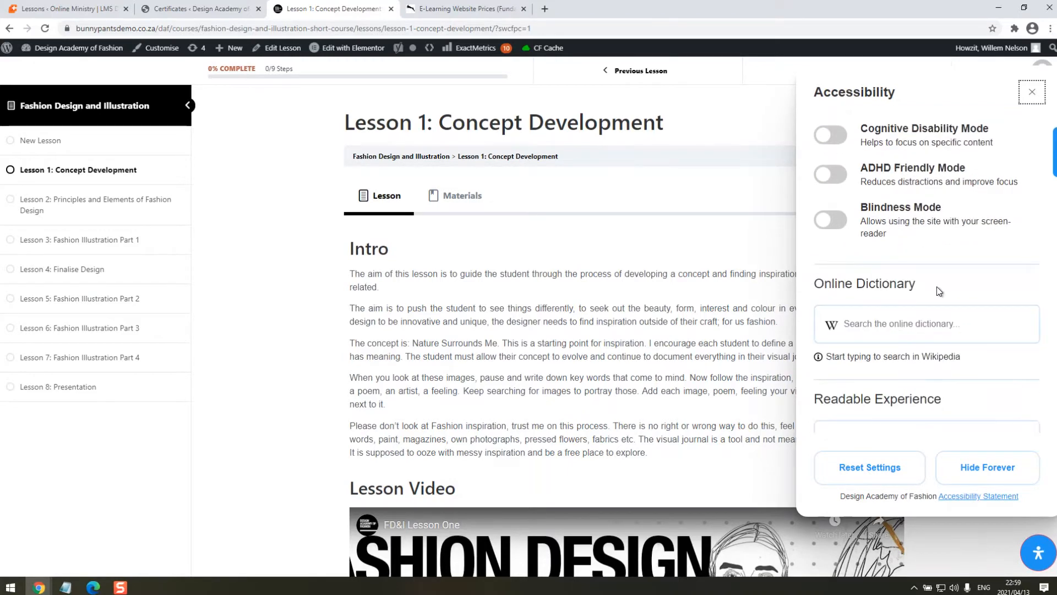
scroll(936, 290, down, 1)
click(855, 266)
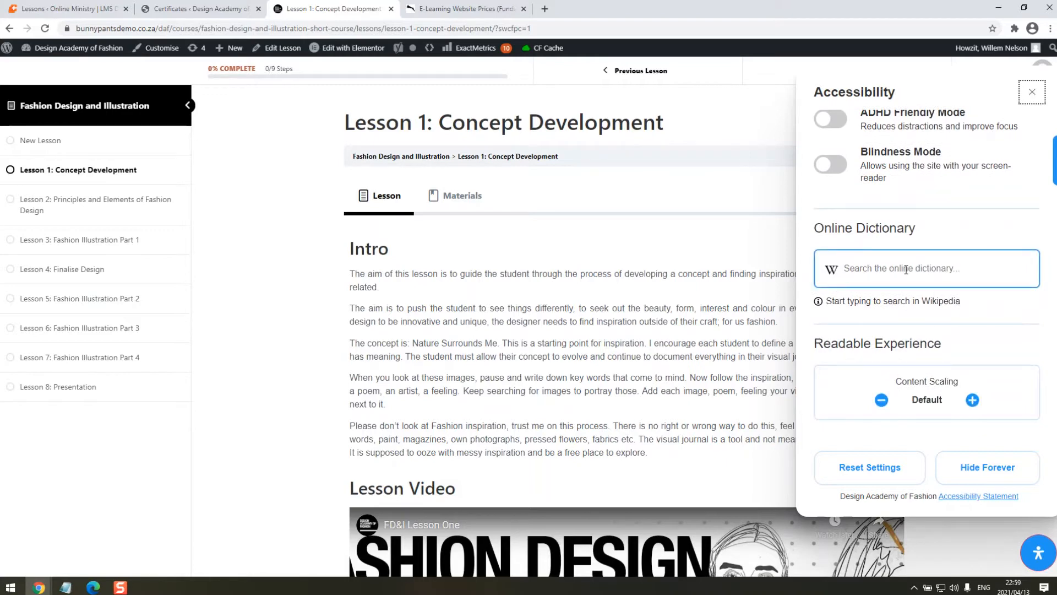
scroll(903, 275, down, 1)
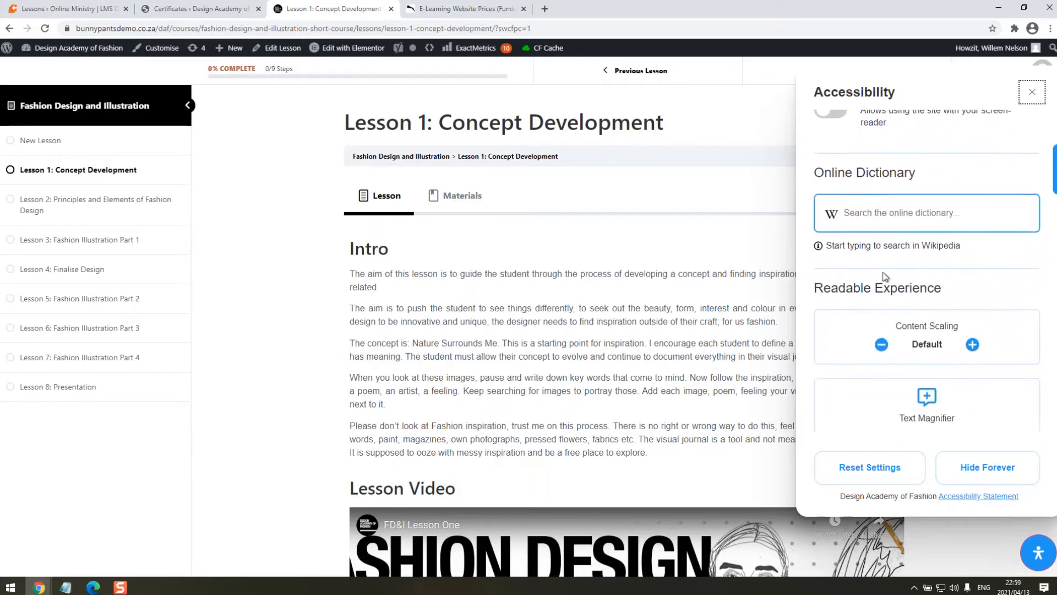
scroll(913, 434, up, 4)
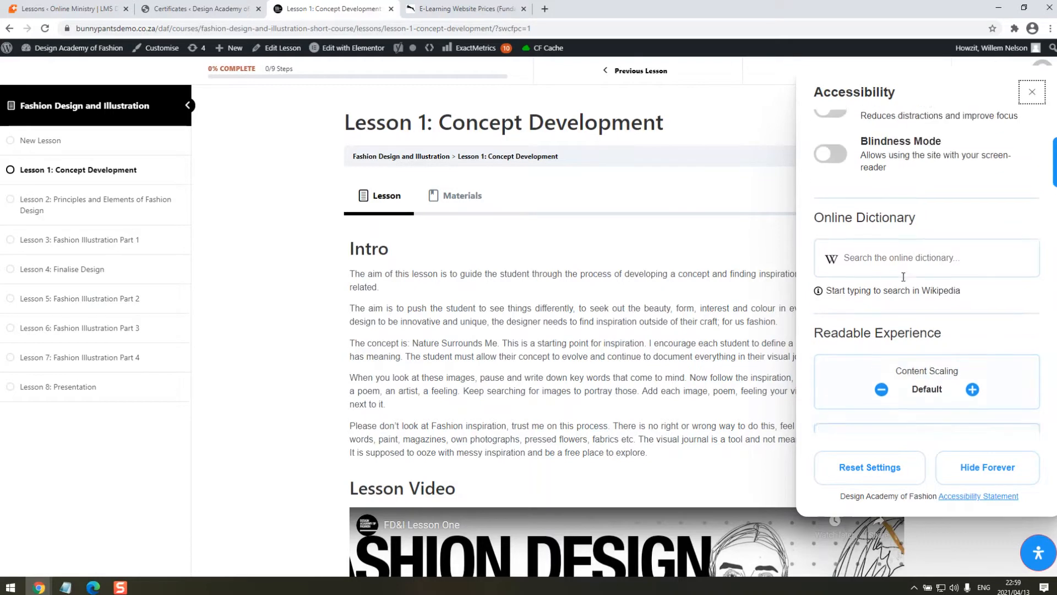
Enable Visually Impaired Mode, and review its description and the Readable Experience settings.
click(846, 206)
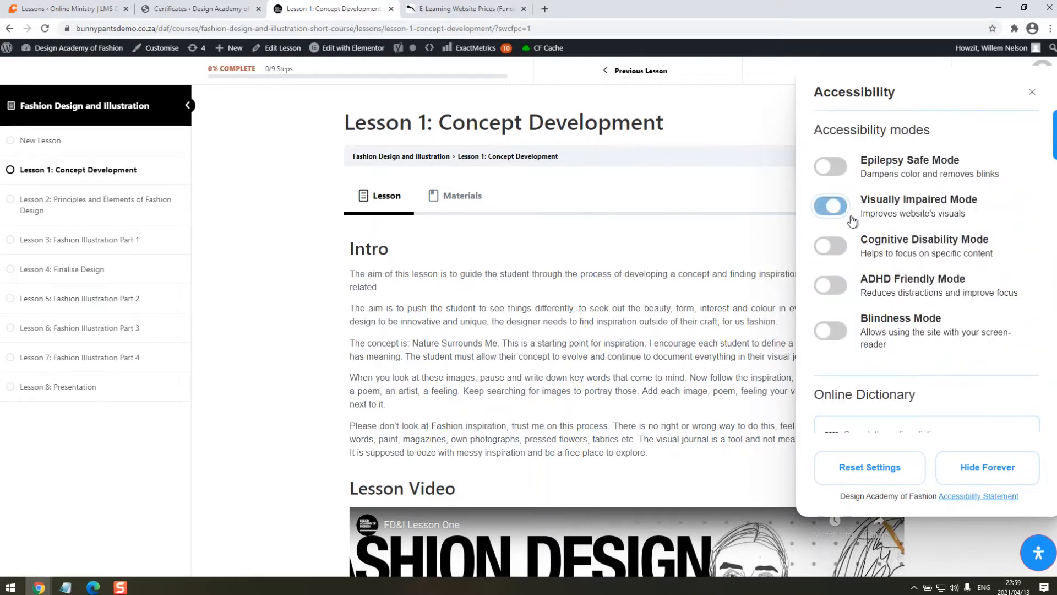
scroll(913, 253, down, 5)
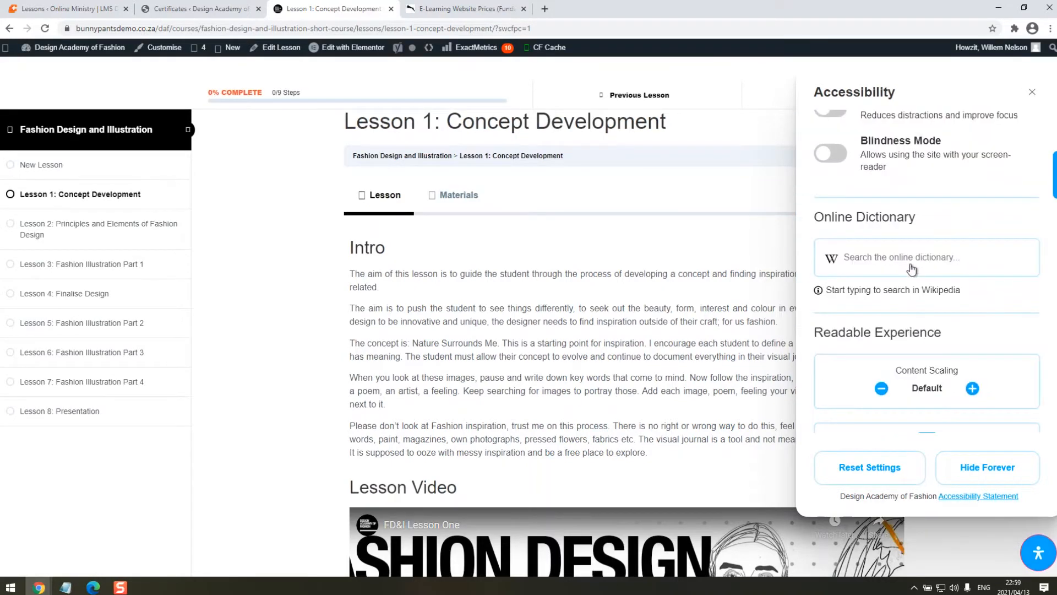
scroll(903, 262, up, 4)
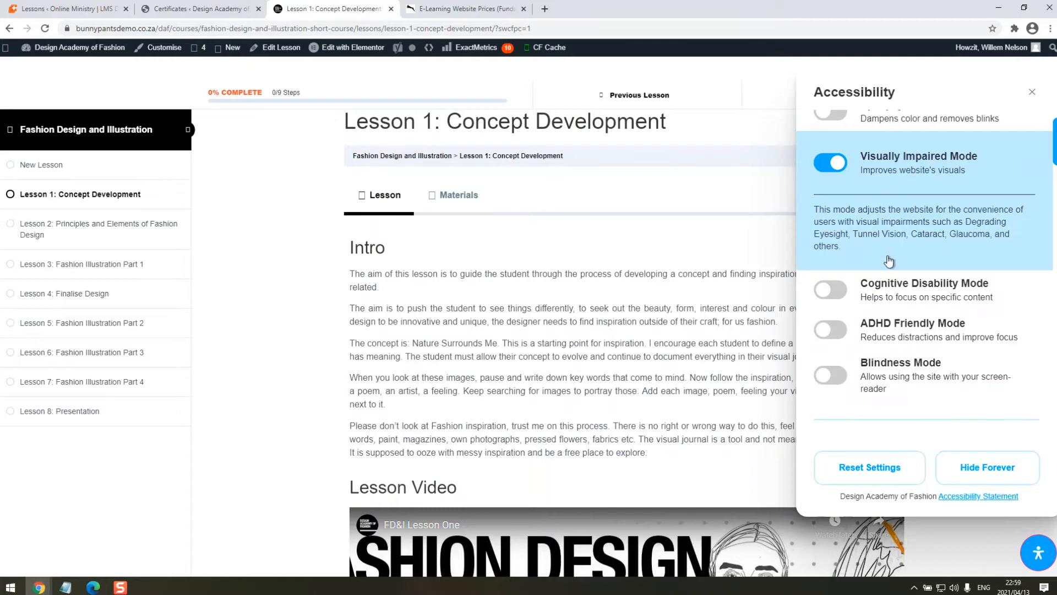
scroll(889, 261, down, 5)
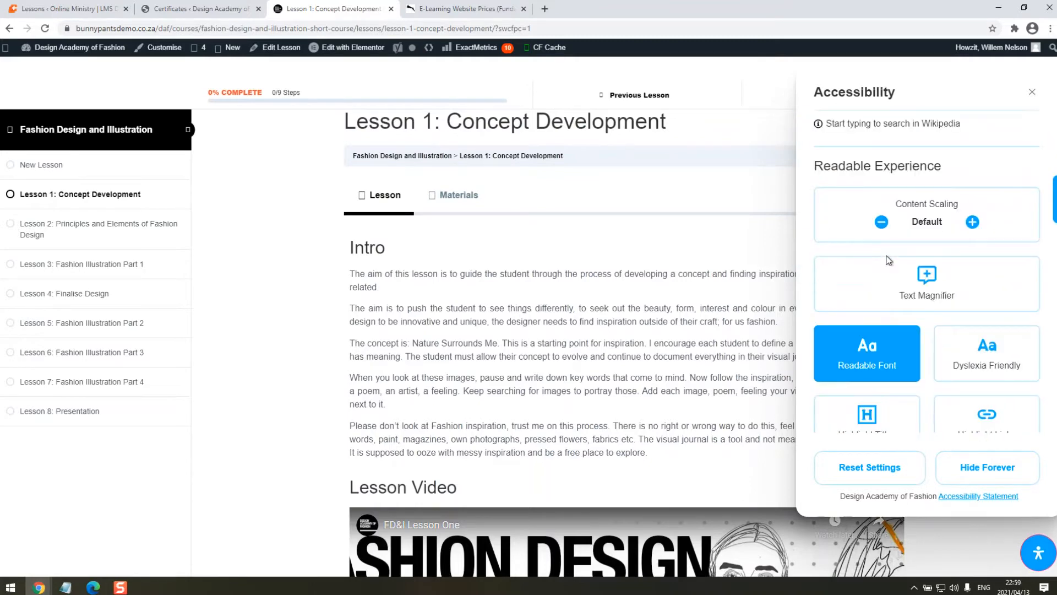
scroll(889, 260, down, 1)
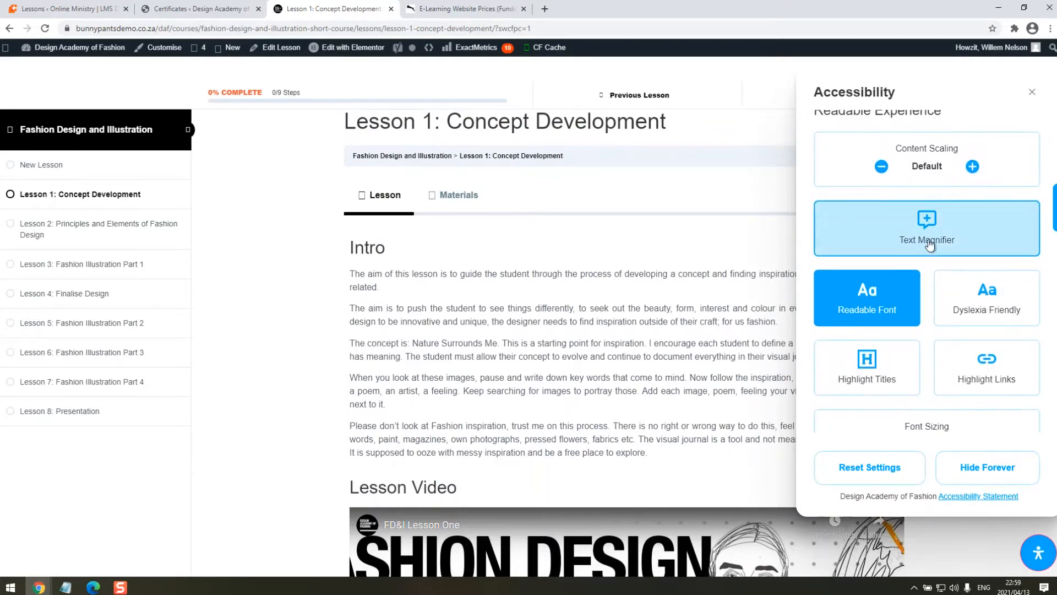
Raise the content scaling to +25%, and reduce it to +5%.
click(974, 166)
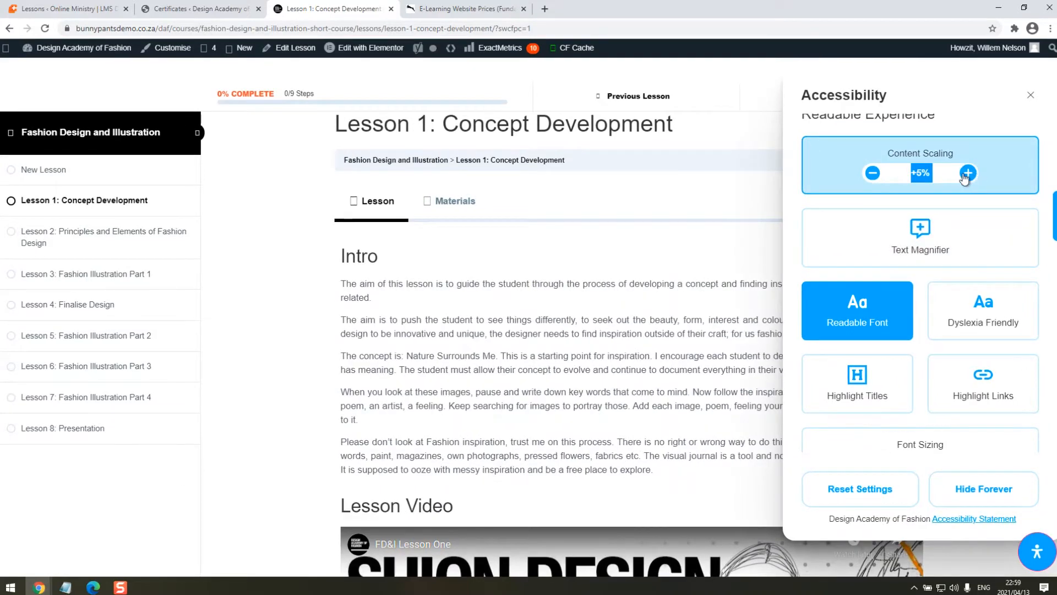
click(968, 174)
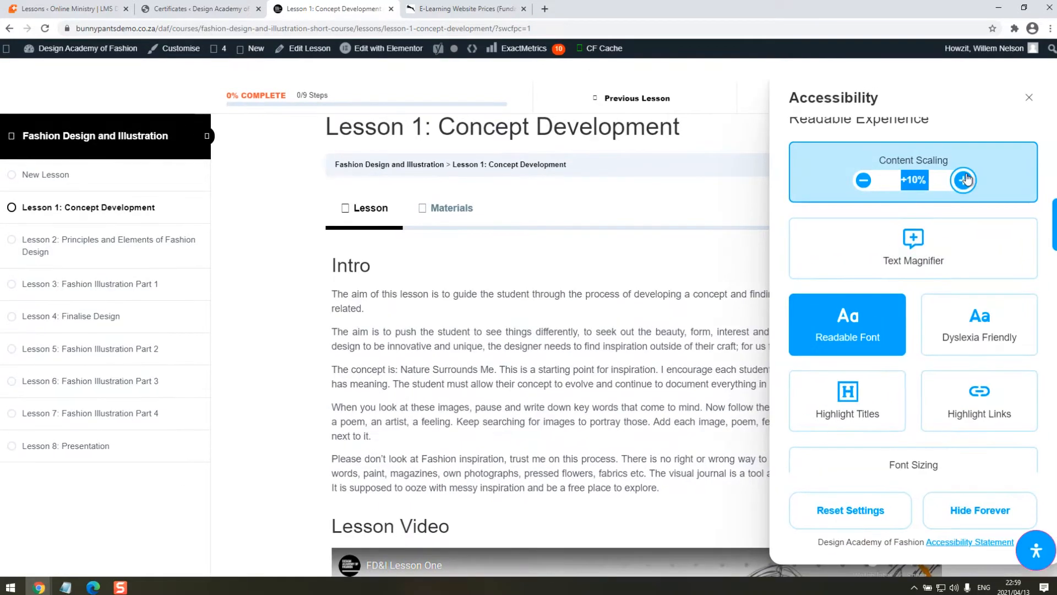
click(964, 179)
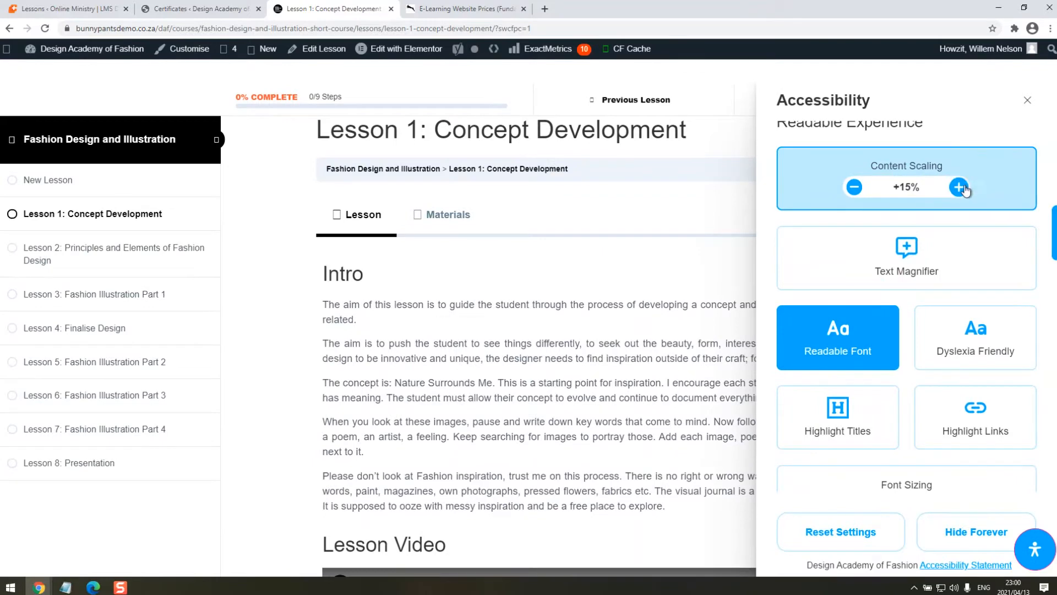
click(965, 187)
click(965, 190)
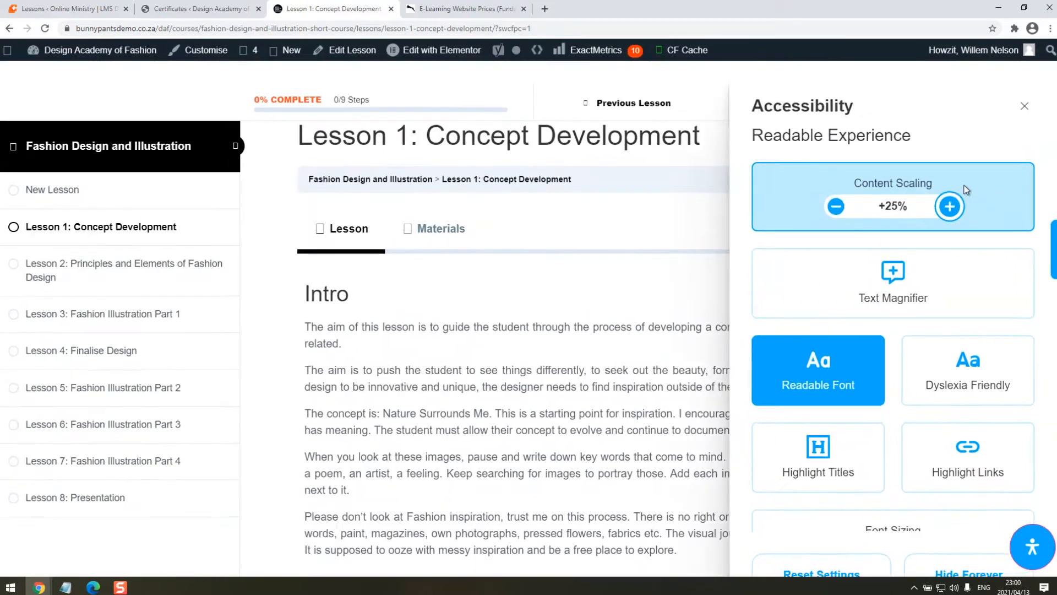
click(832, 209)
click(839, 201)
click(845, 197)
click(860, 184)
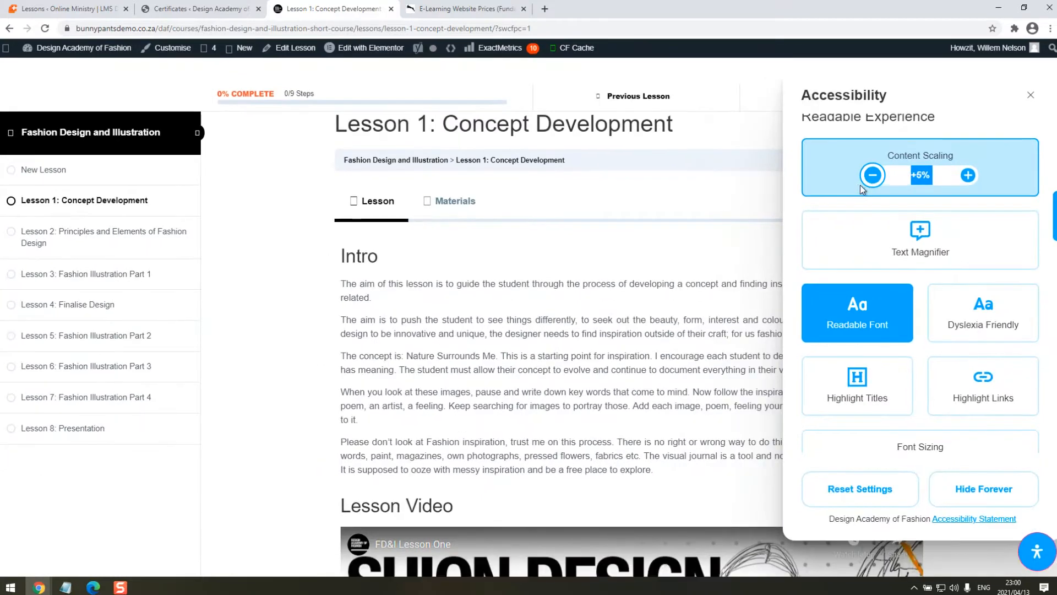
Turn on the Text Magnifier and try it on the lesson's Intro paragraphs.
click(867, 245)
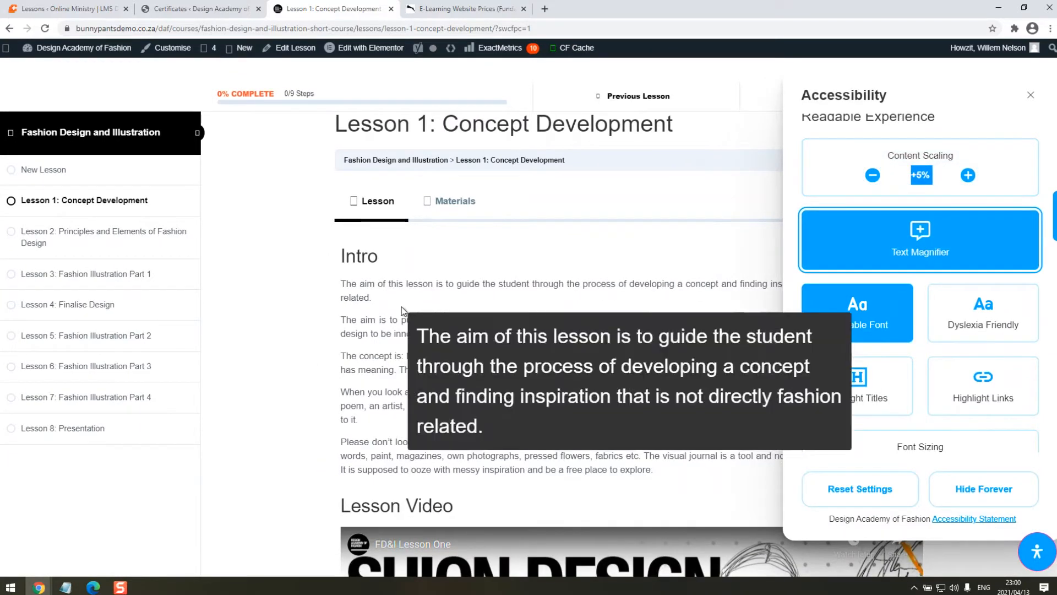
mouse_move(417, 318)
mouse_move(390, 374)
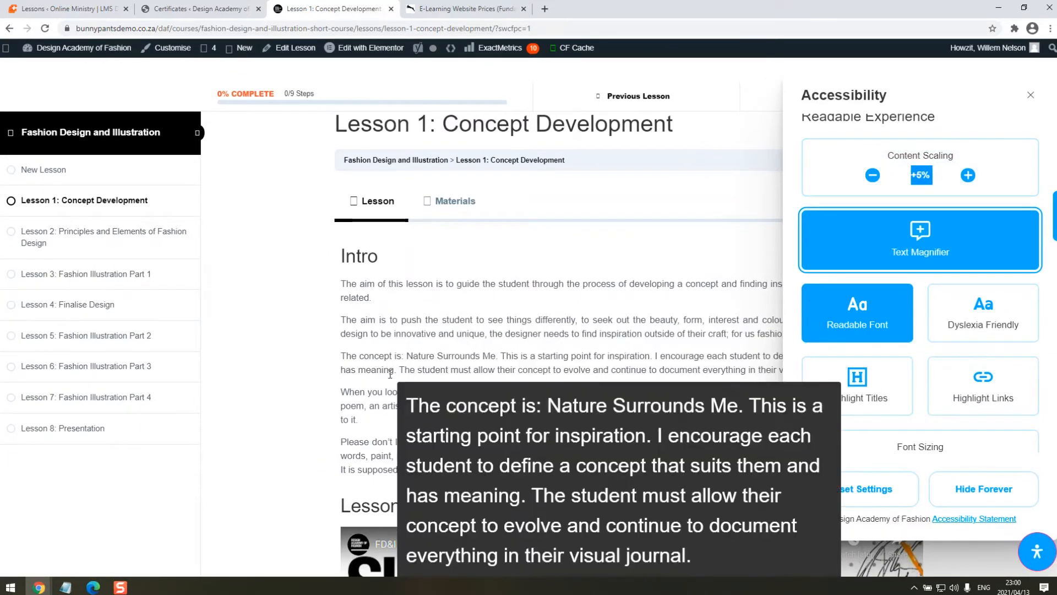
mouse_move(381, 397)
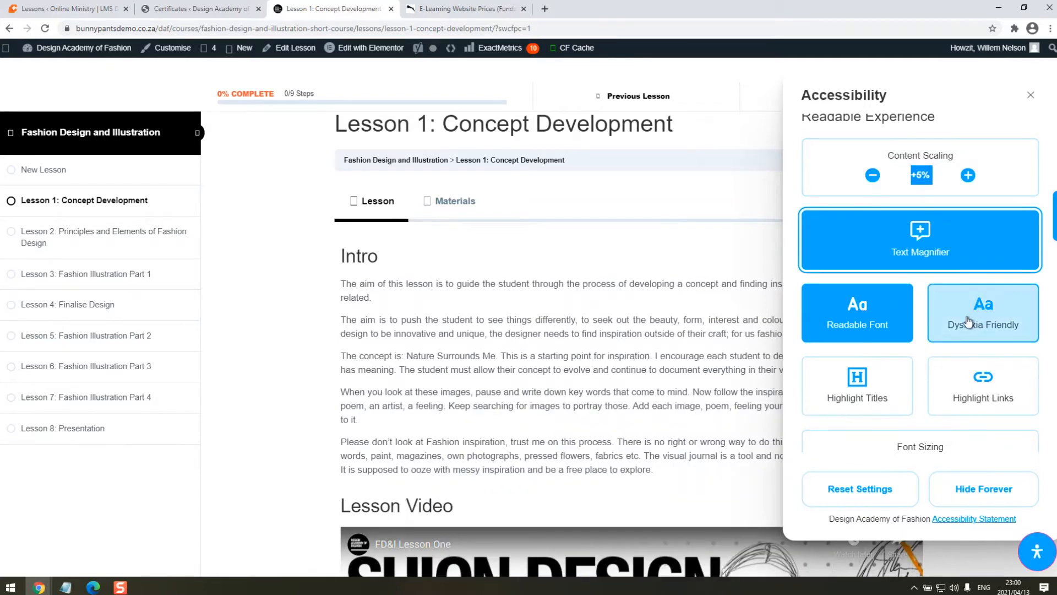
Try the Dyslexia Friendly font, and switch back to the Readable Font.
click(978, 315)
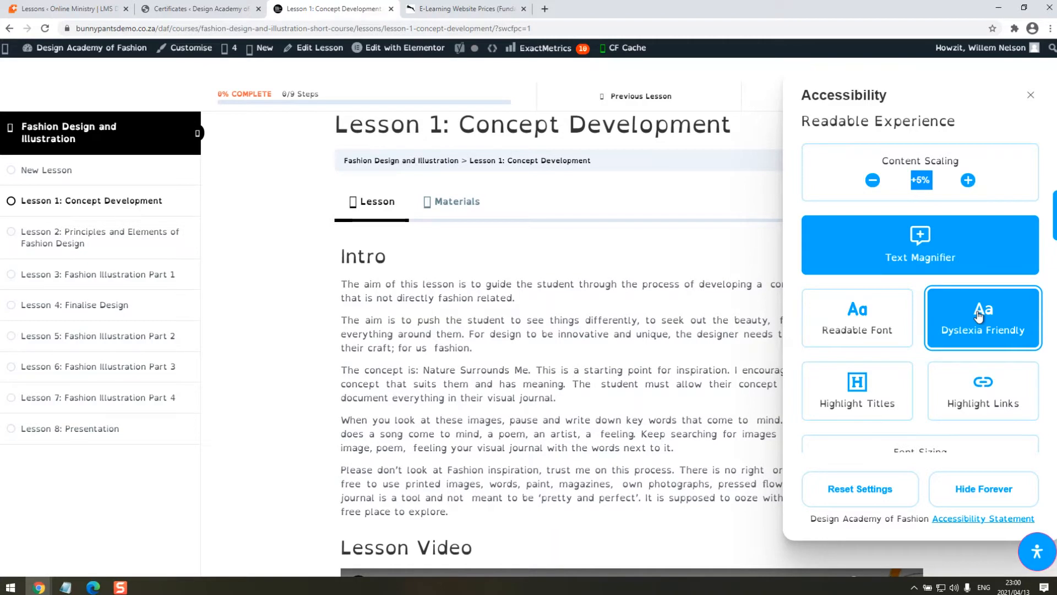
click(978, 315)
scroll(978, 315, down, 1)
click(846, 262)
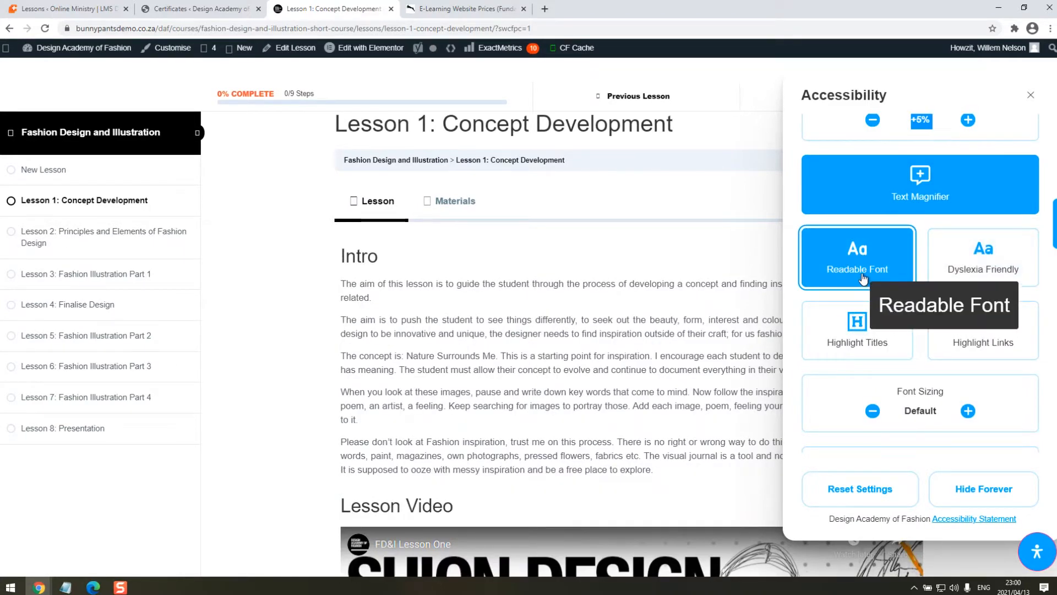
Switch title highlighting on and off again, and turn off the Readable Font.
click(870, 324)
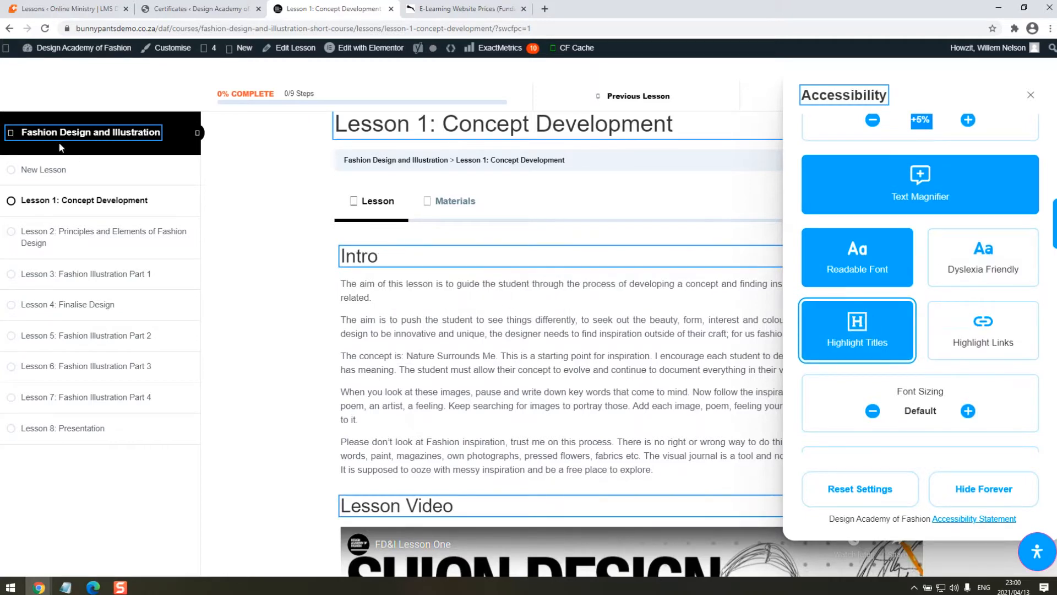
click(845, 333)
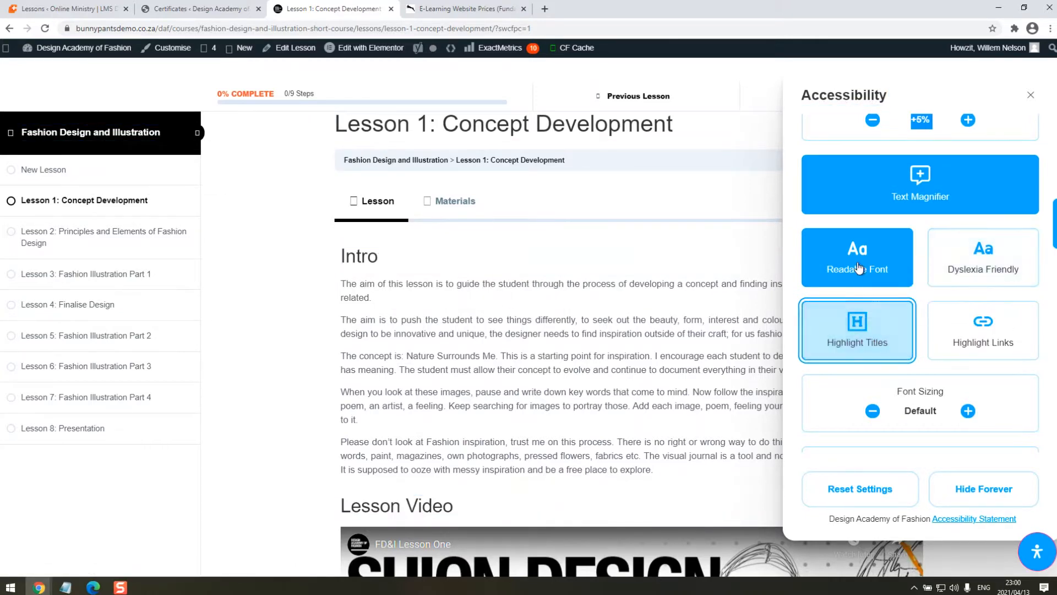
click(858, 267)
Raise the font sizing to +25%, and reduce it to +5%.
scroll(926, 248, down, 3)
click(968, 245)
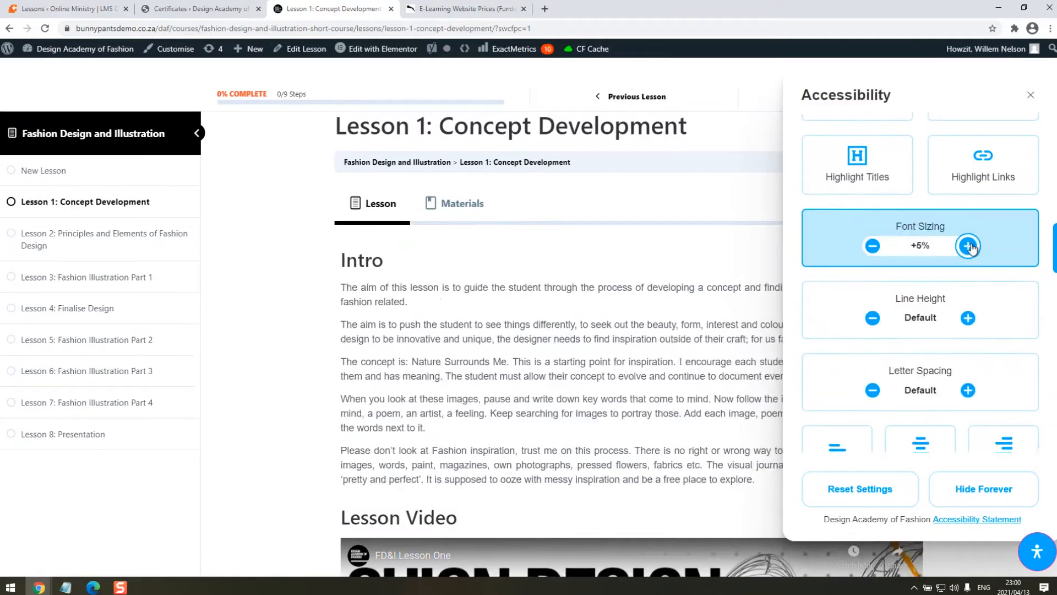
click(967, 246)
click(968, 246)
click(968, 245)
click(971, 250)
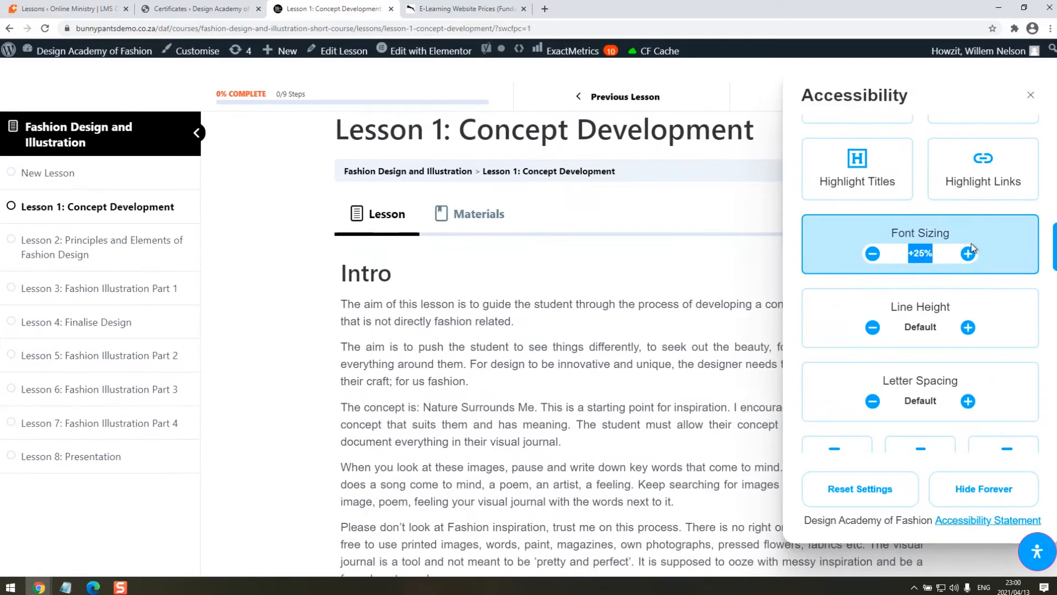
click(873, 251)
click(873, 251)
click(872, 252)
click(873, 251)
Set both the line height and the letter spacing to +15%.
click(968, 318)
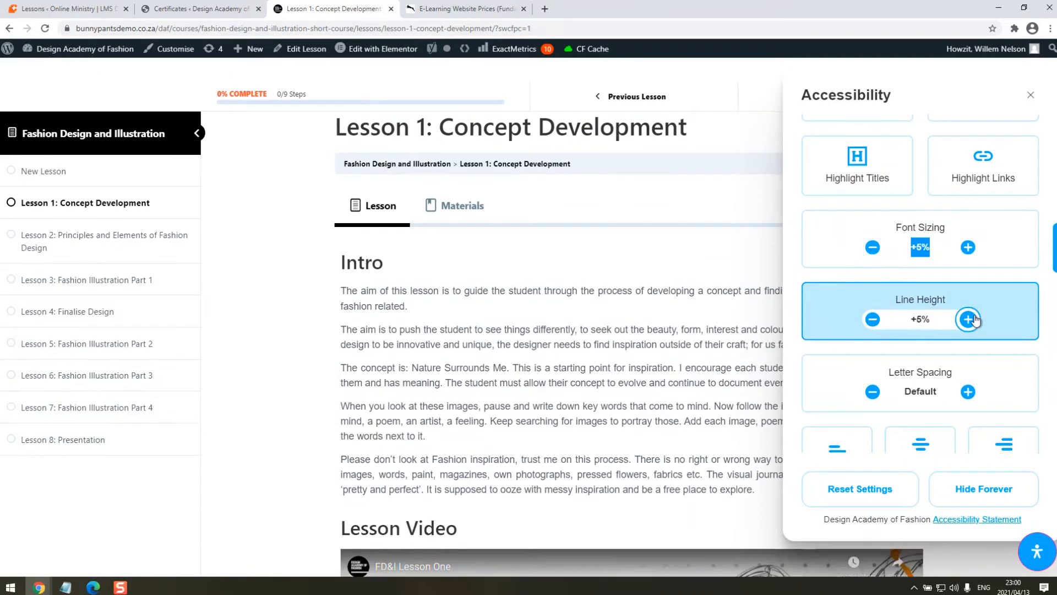
click(968, 318)
click(967, 318)
scroll(969, 331, down, 1)
click(968, 343)
click(968, 343)
click(968, 342)
Try left and center alignment for the lesson text, and set it to right aligned.
scroll(958, 330, down, 2)
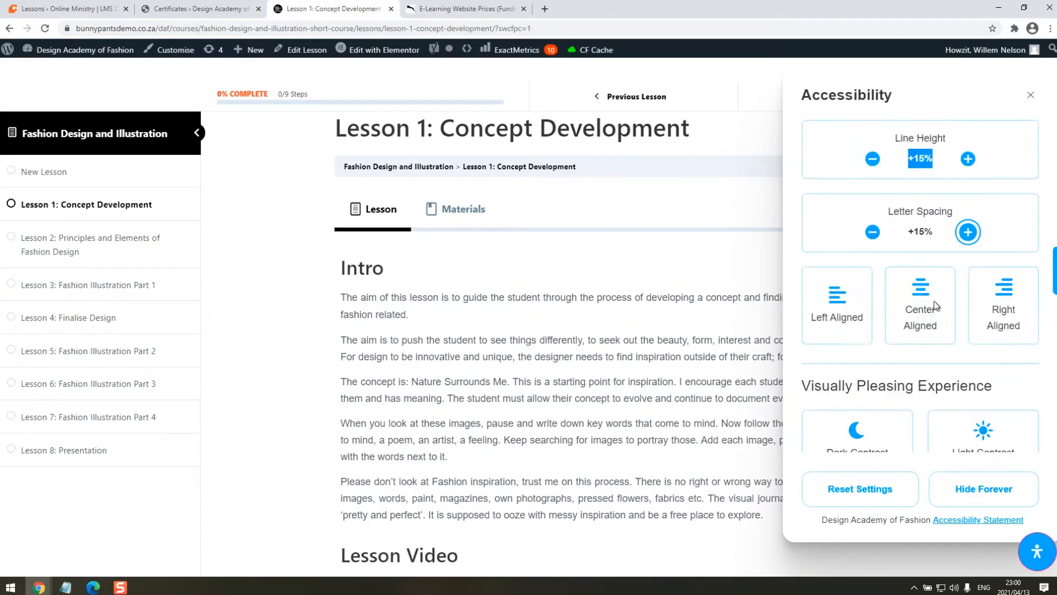
click(836, 303)
click(917, 296)
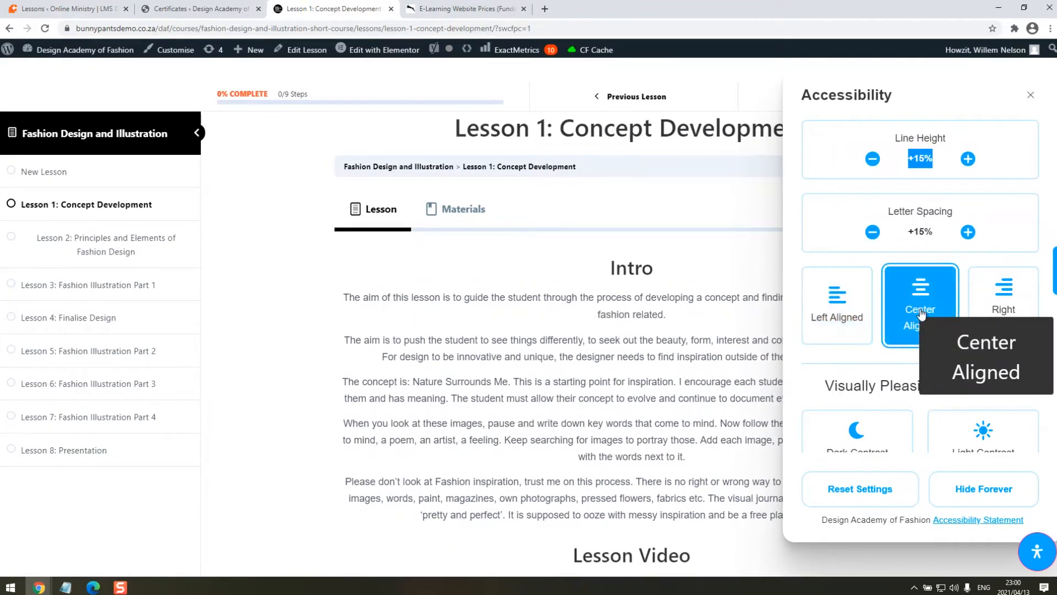
click(985, 313)
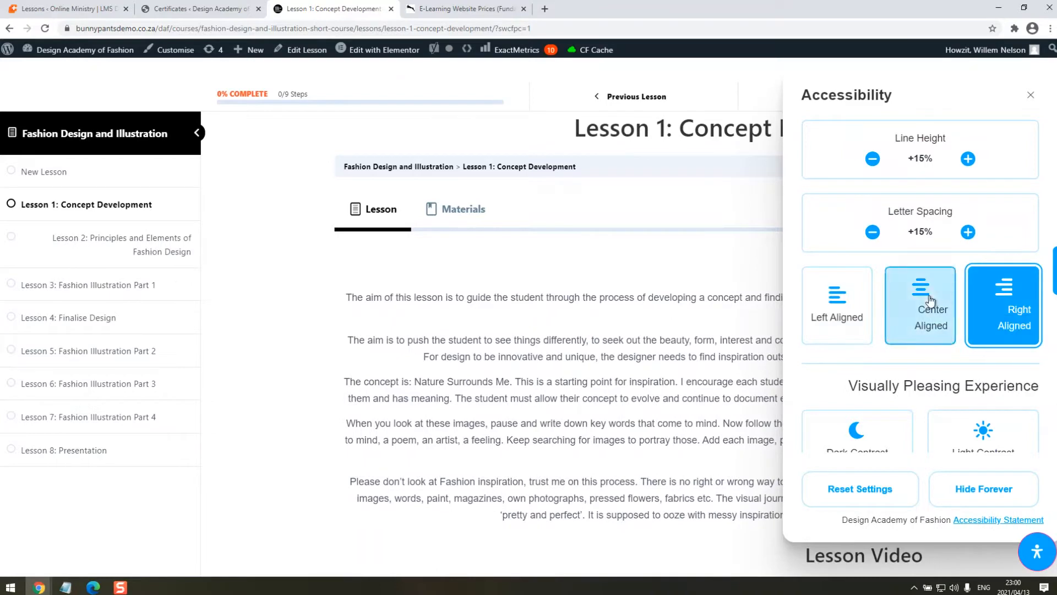
Try the Light Contrast, Dark Contrast and Monochrome display options, and switch them off again.
scroll(983, 330, down, 2)
click(983, 348)
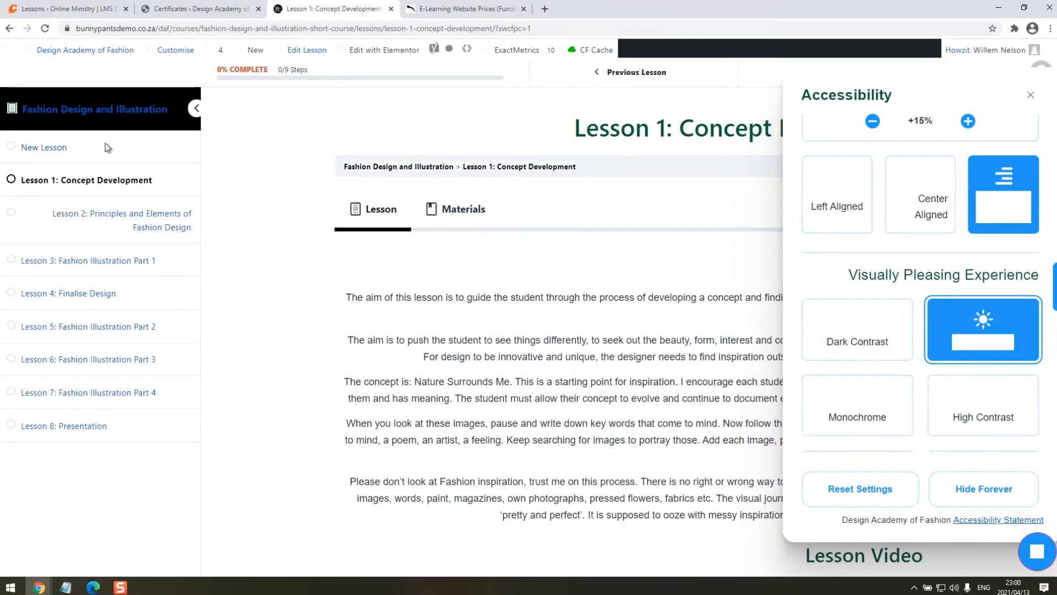
click(842, 338)
click(996, 333)
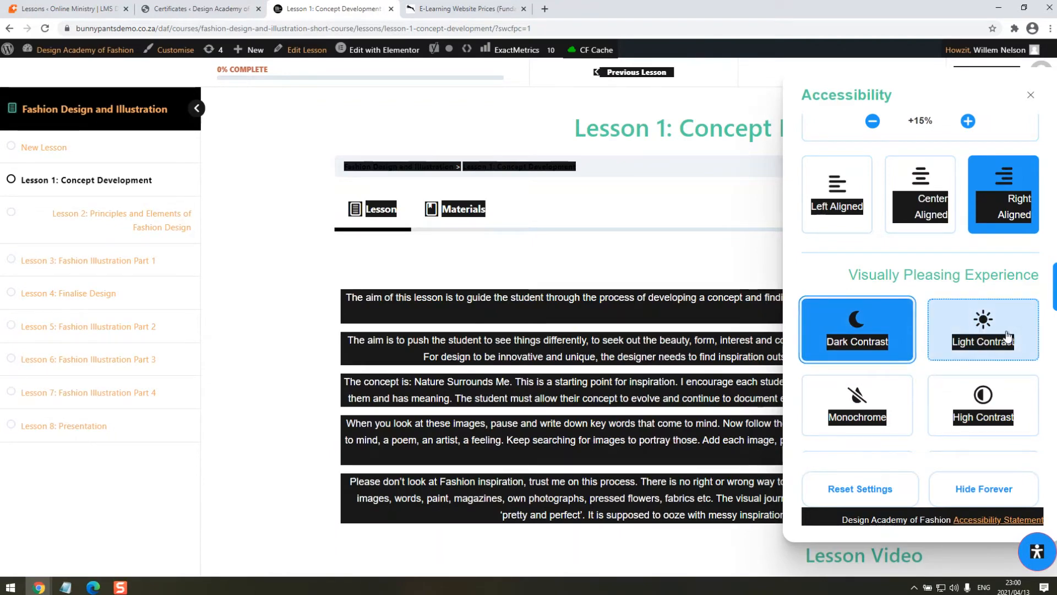
click(854, 341)
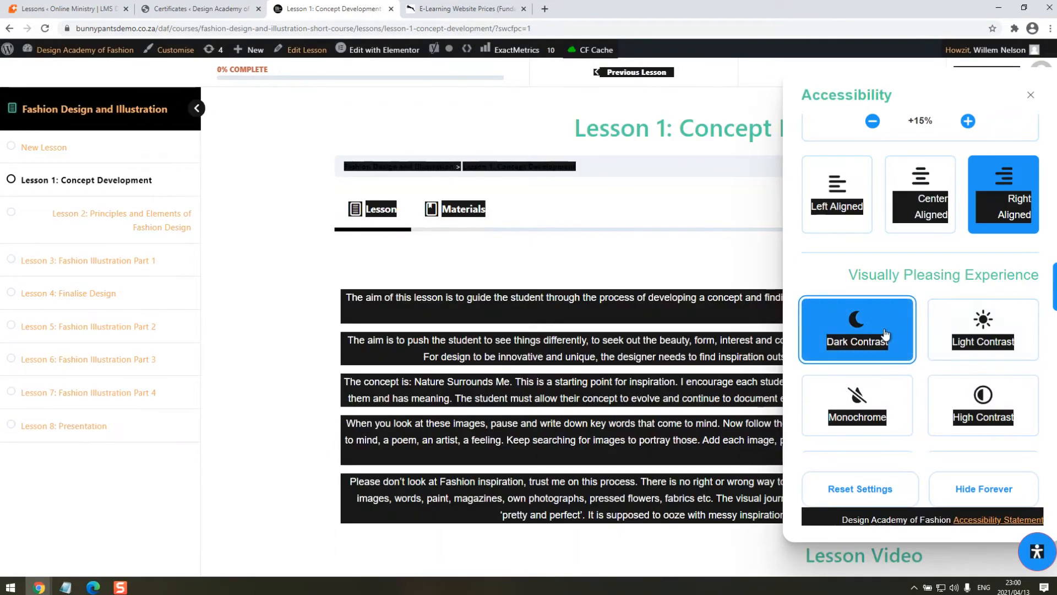
scroll(855, 340, down, 2)
click(853, 242)
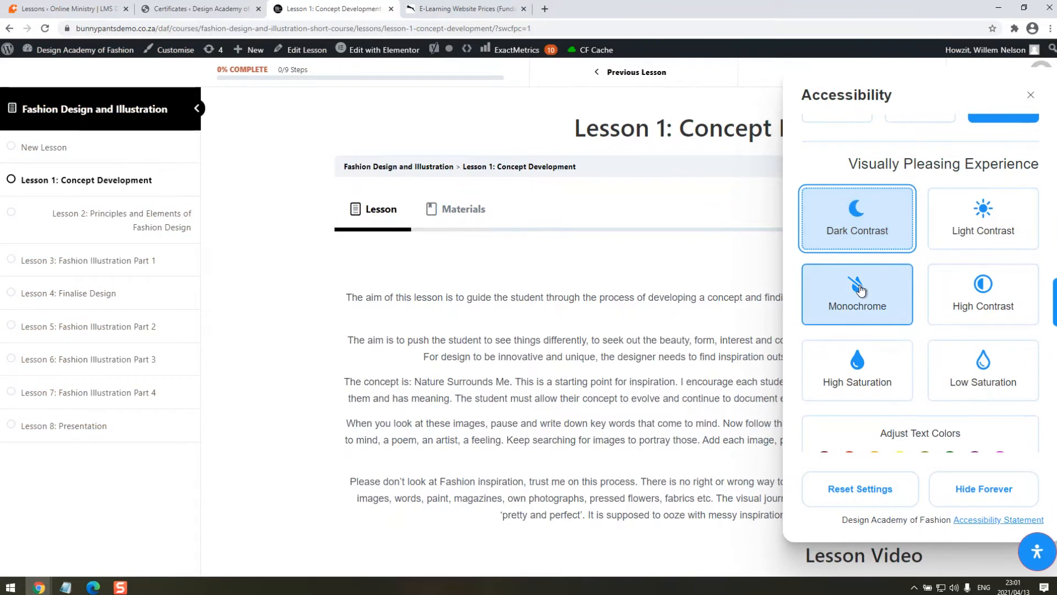
click(860, 289)
click(860, 289)
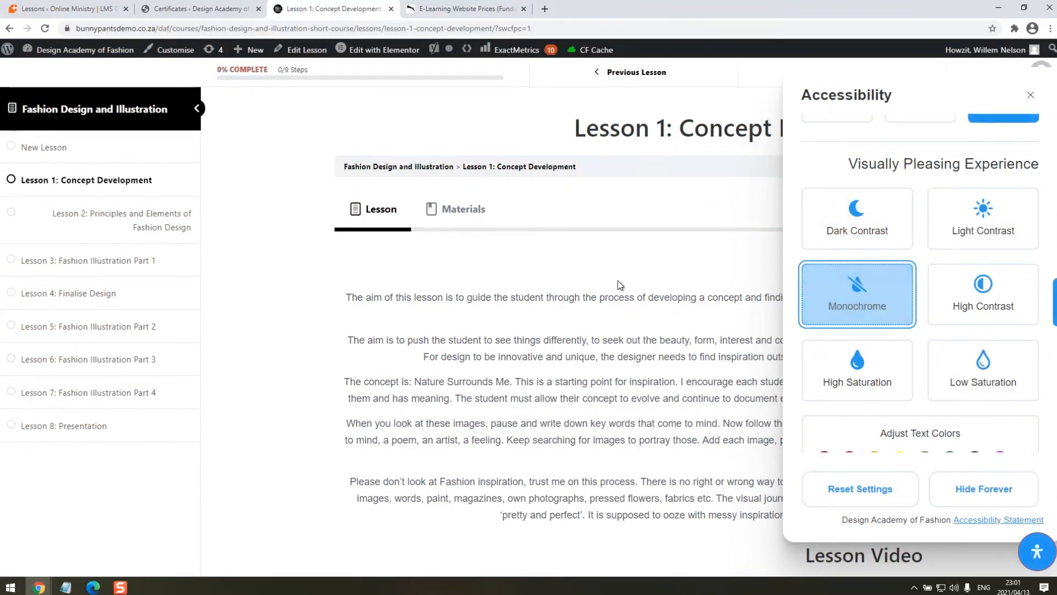
Set the page's text color to magenta in the text color adjustment.
scroll(978, 287, down, 3)
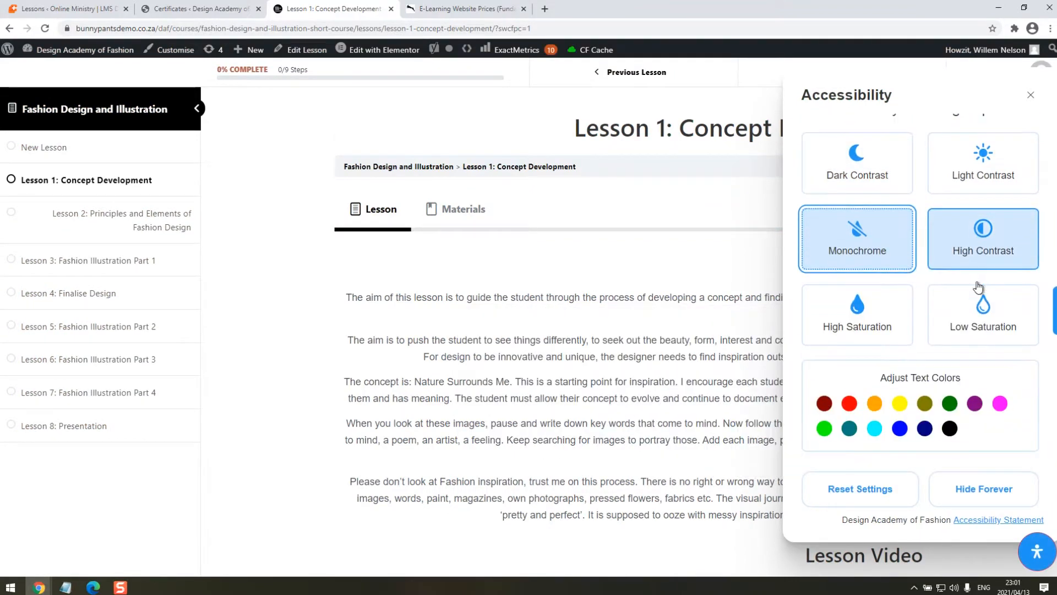
click(999, 292)
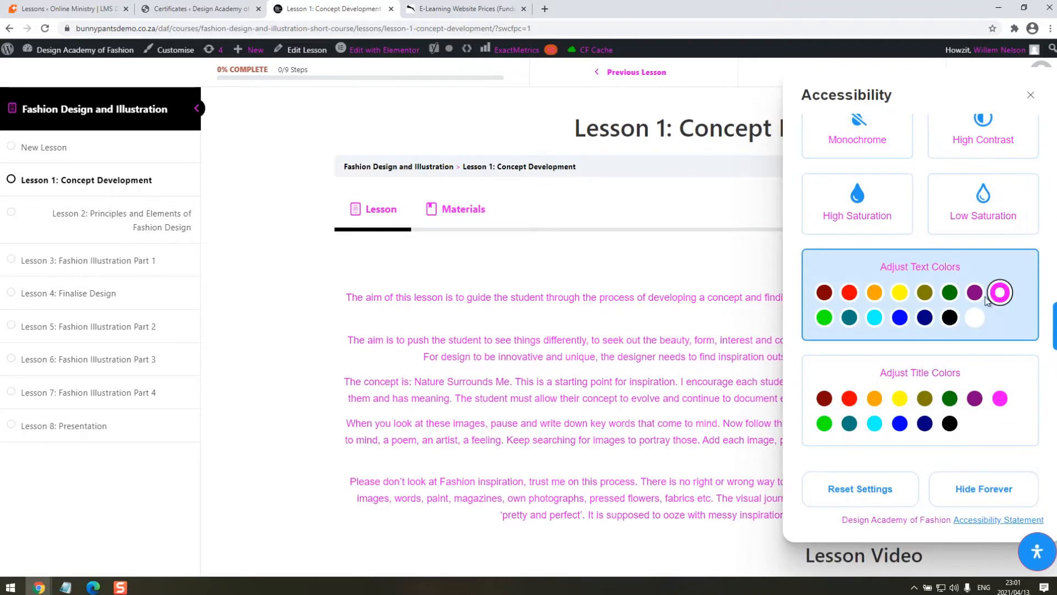
Set the page's text color to green and its title color to olive in the accessibility color adjustments.
click(949, 292)
scroll(950, 292, down, 2)
click(924, 286)
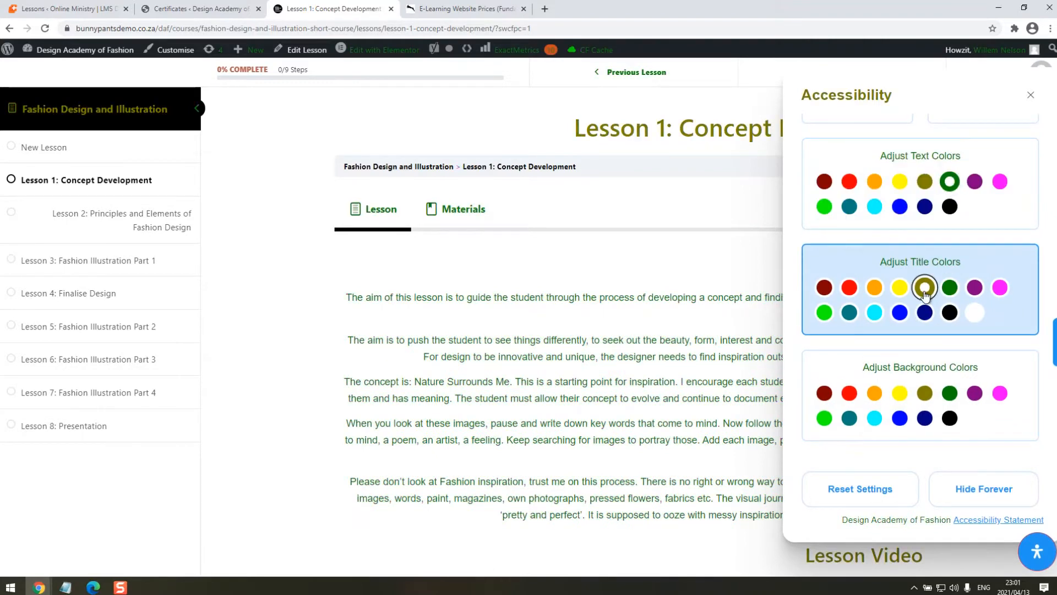
Try yellow in the background color adjustment, and switch it off again.
scroll(925, 302, down, 3)
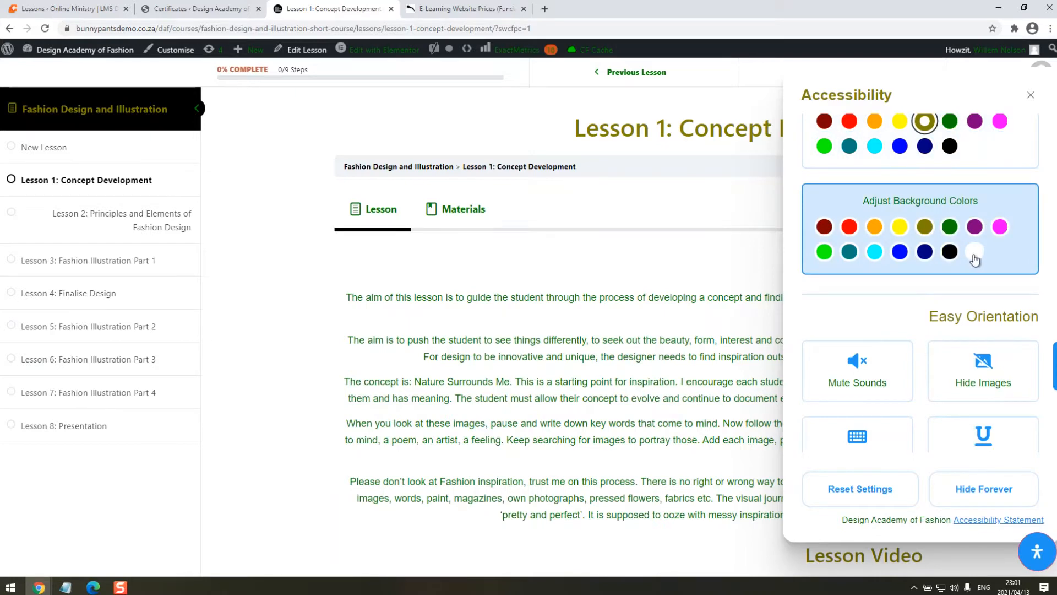
click(899, 227)
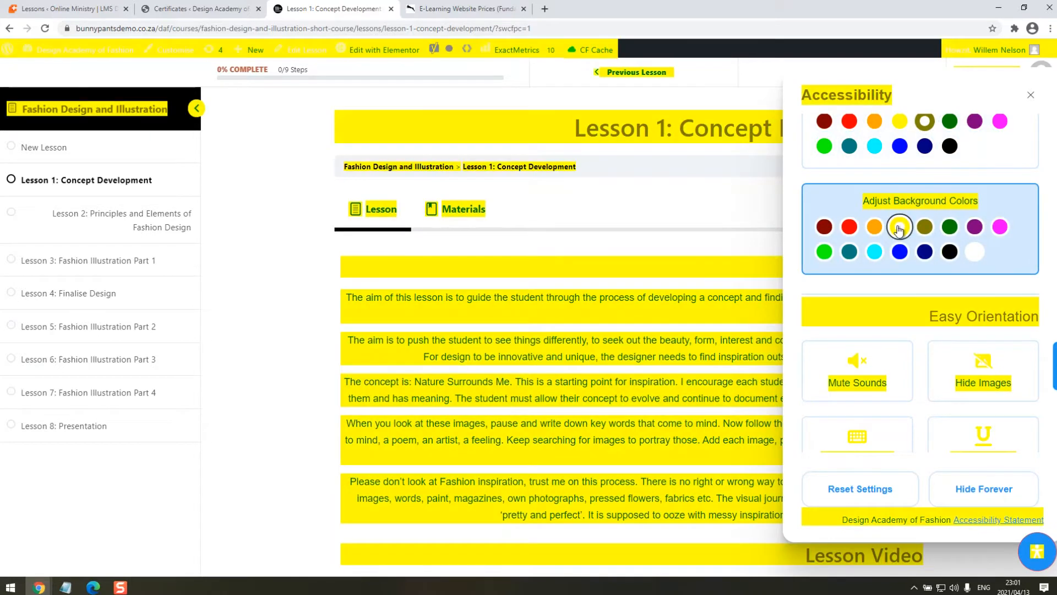
click(899, 227)
scroll(908, 312, down, 2)
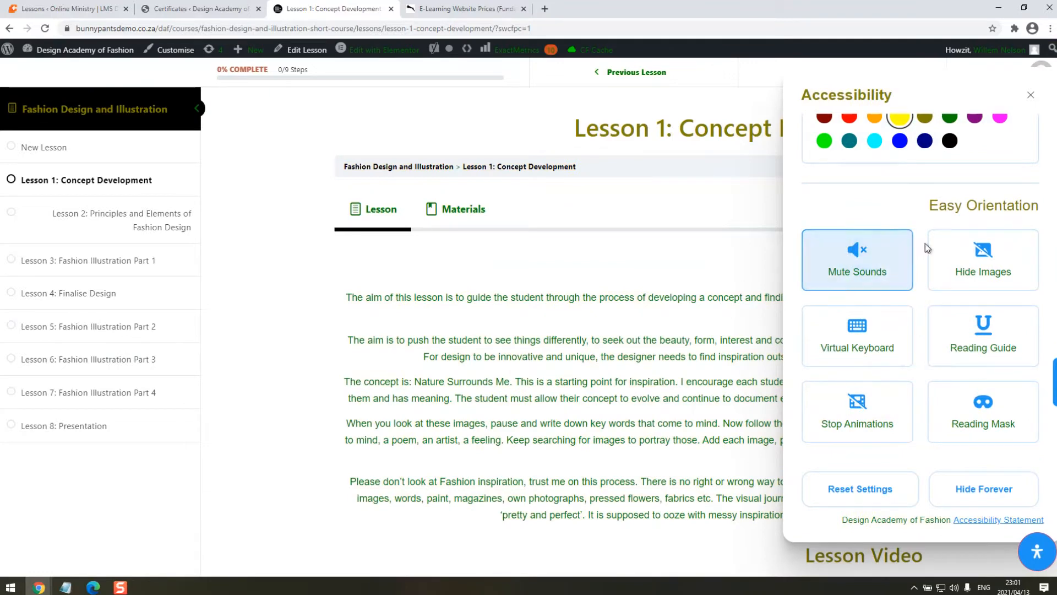
Try the Reading Guide on the lesson text, switch it off, and try the Reading Mask.
scroll(932, 261, down, 3)
click(983, 170)
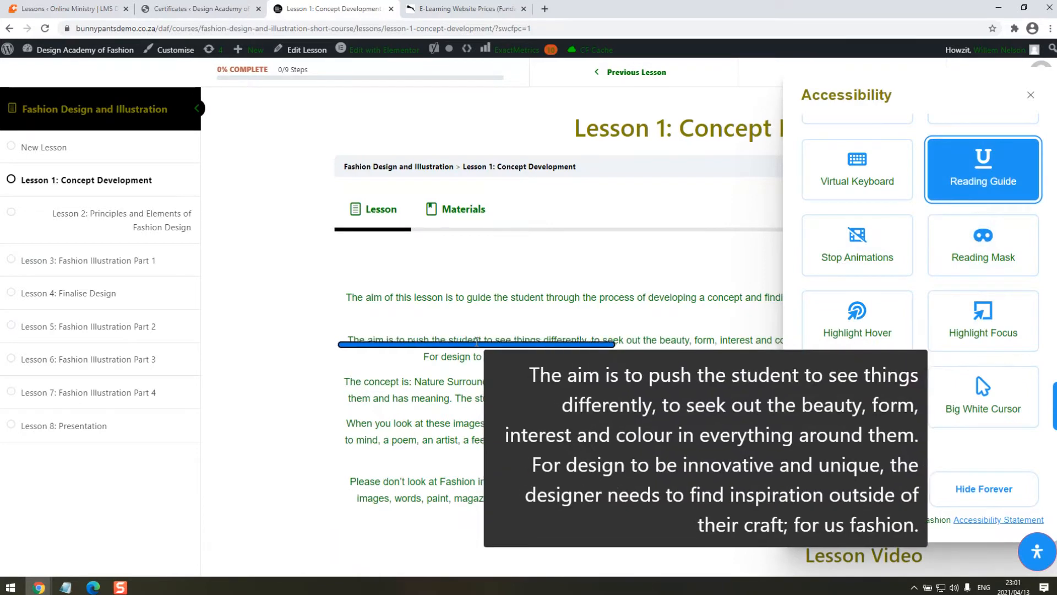
mouse_move(474, 300)
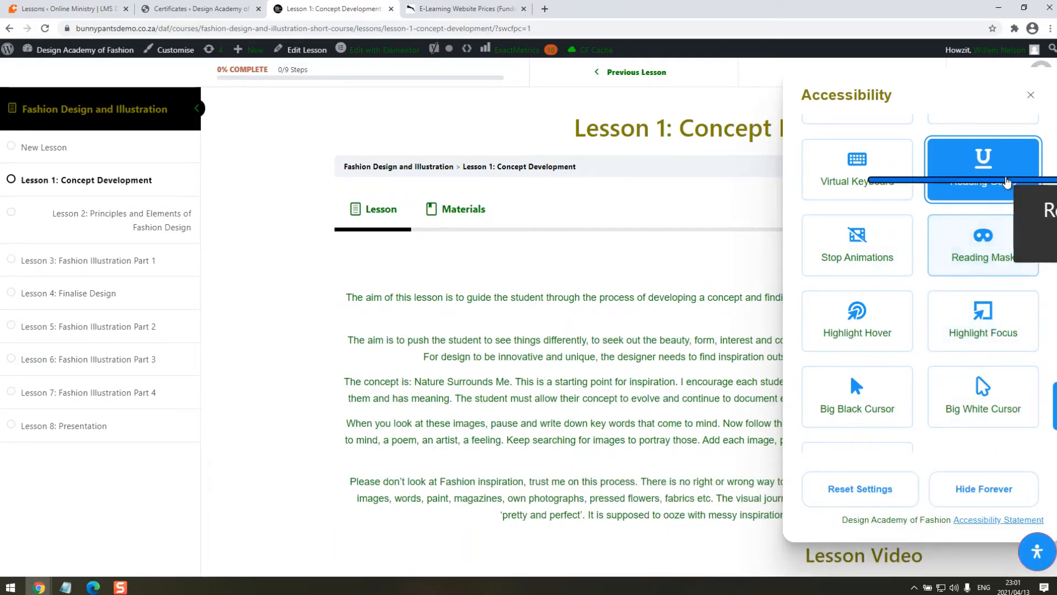
click(985, 176)
click(992, 249)
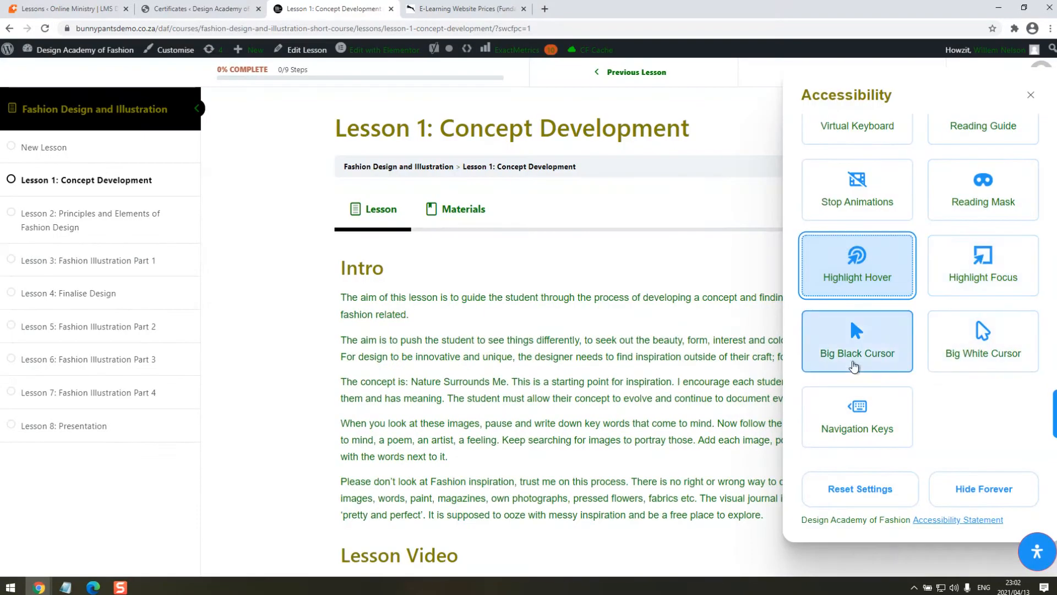
Try the Big Black Cursor and Big White Cursor options, and switch them off again.
click(853, 364)
click(959, 353)
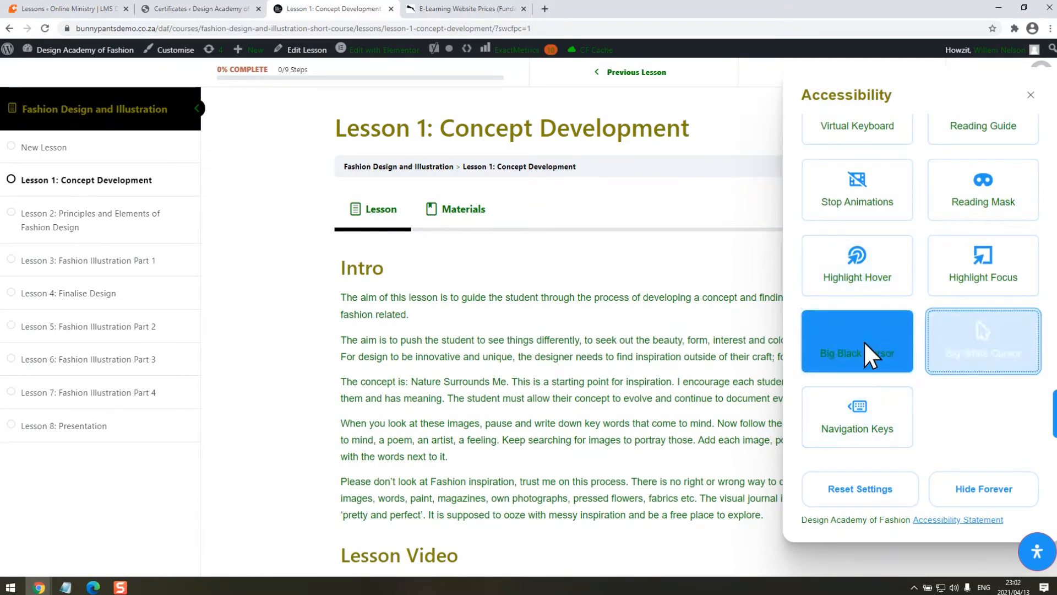
click(823, 388)
View the Link navigator's destinations without choosing one, and reset all accessibility settings.
click(909, 418)
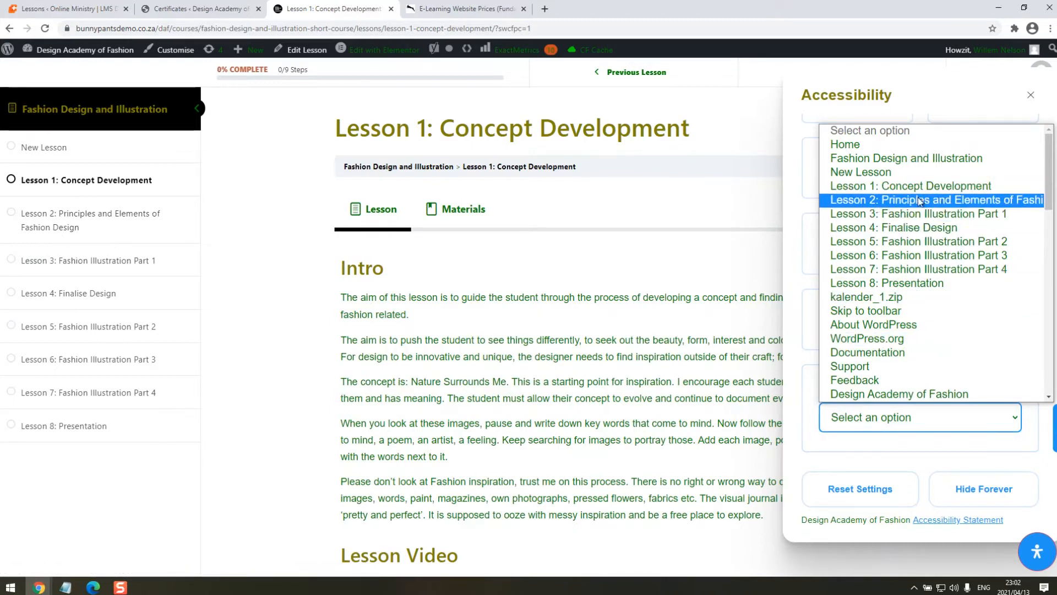
click(968, 424)
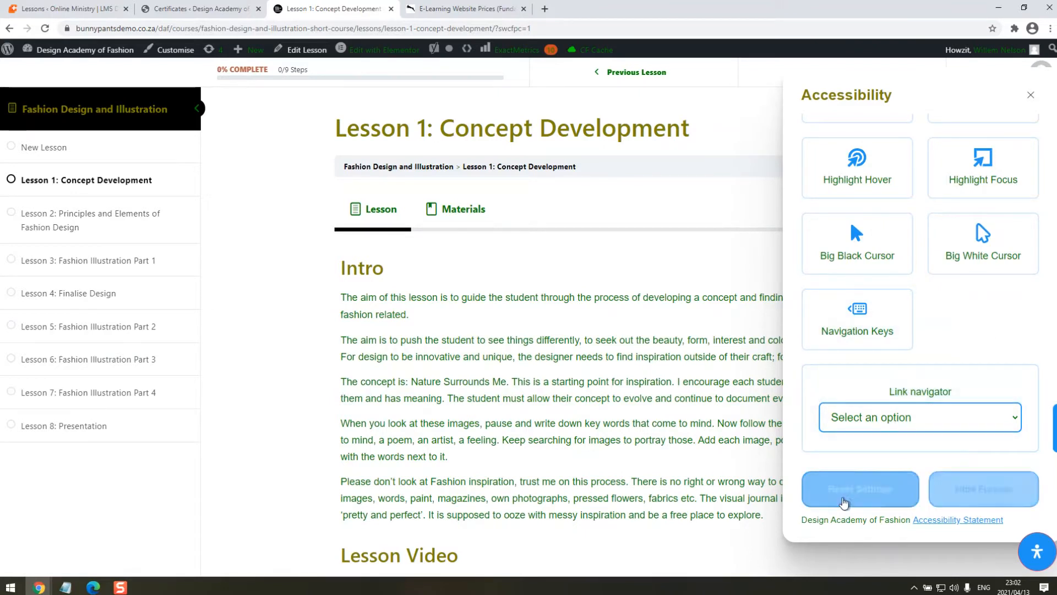
click(855, 501)
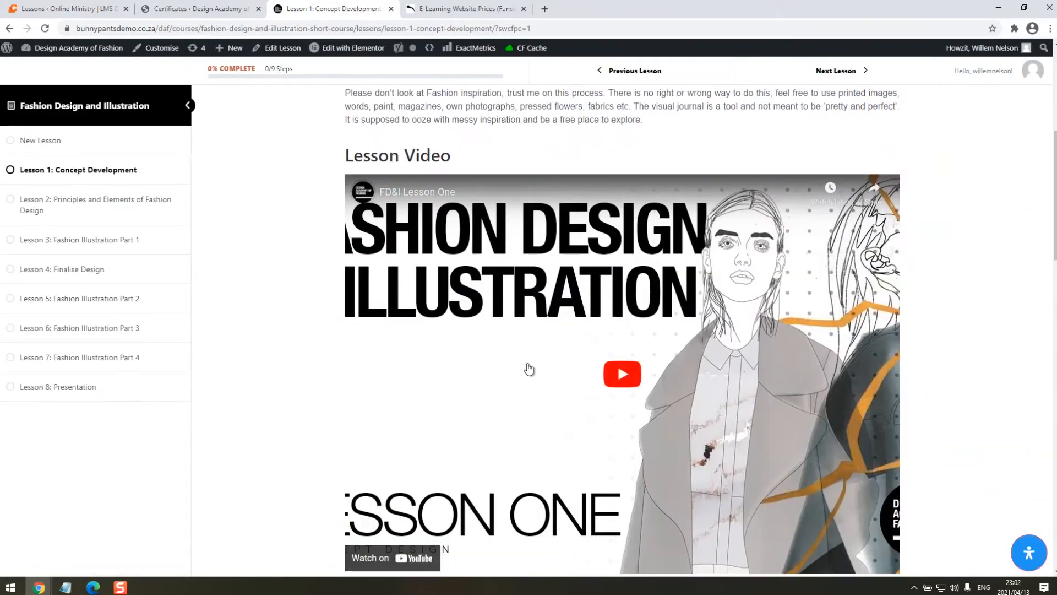
Play the start of the lesson video "FD&I Lesson One", pause it, and view the content around it.
click(527, 363)
scroll(528, 363, down, 1)
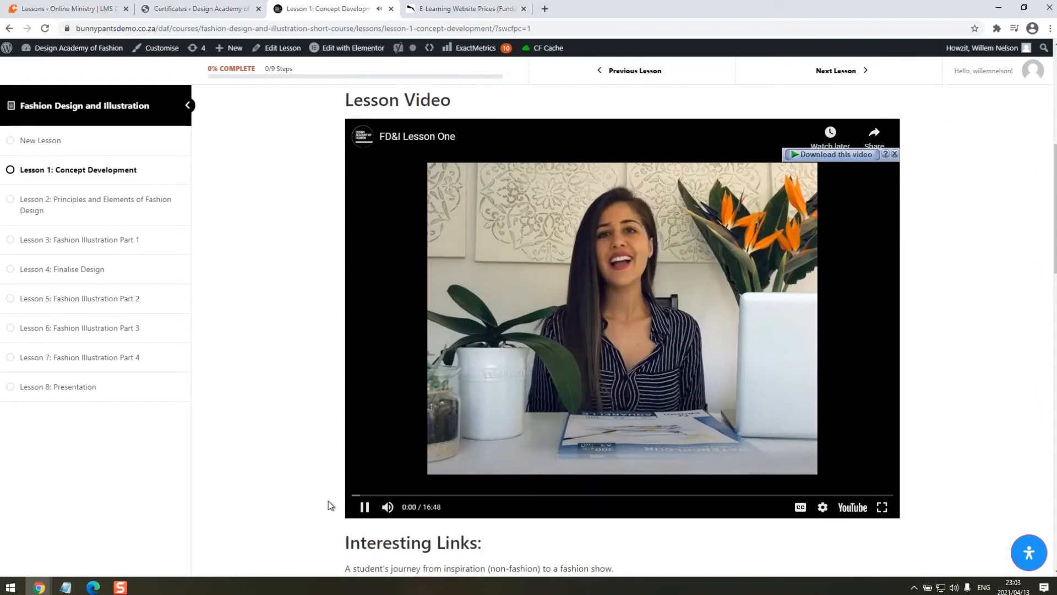
click(365, 507)
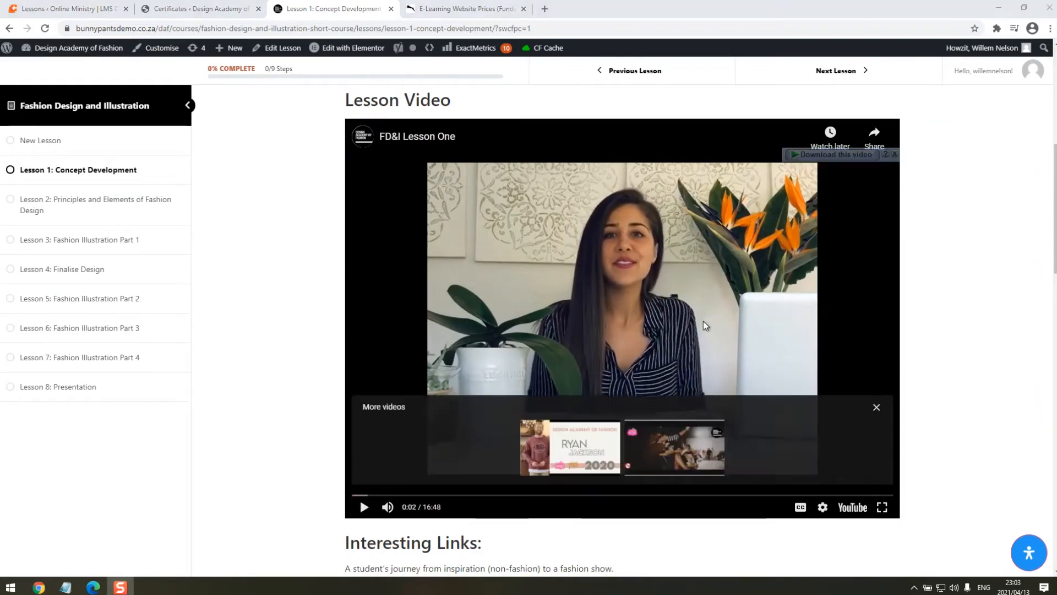
scroll(275, 466, down, 1)
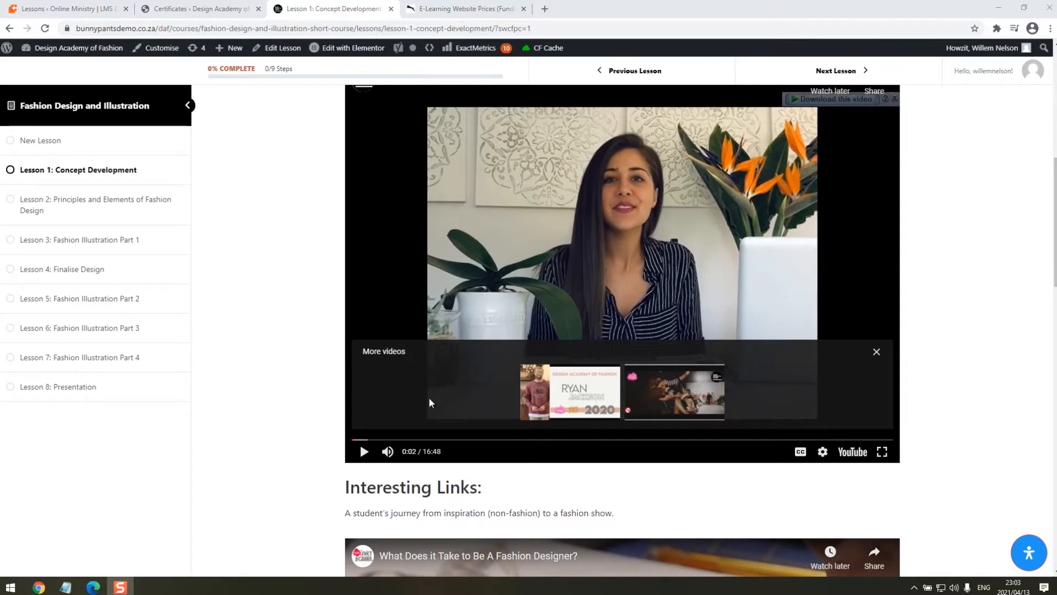
scroll(274, 287, up, 3)
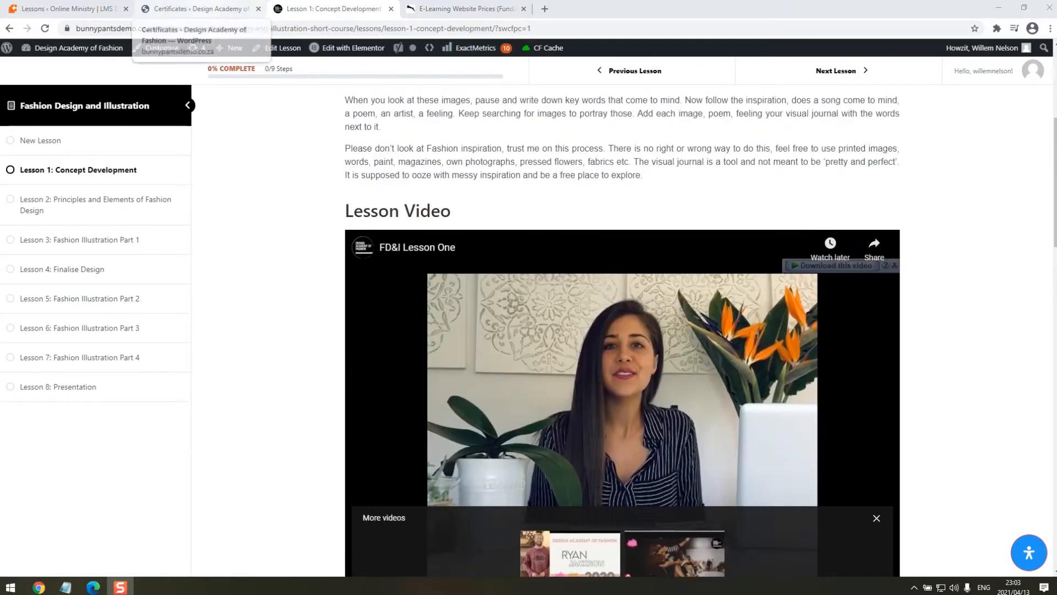
Switch to the Edge window with "Session 1 | Lets Talk" and look through its instructions, video and fill-in exercises.
key(alt+Tab)
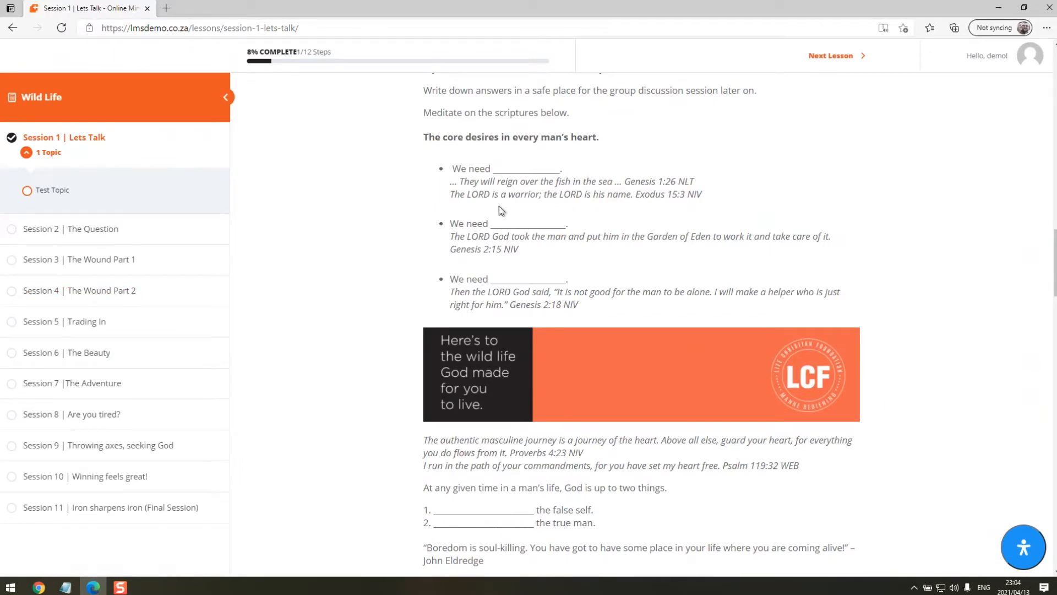
scroll(561, 218, down, 10)
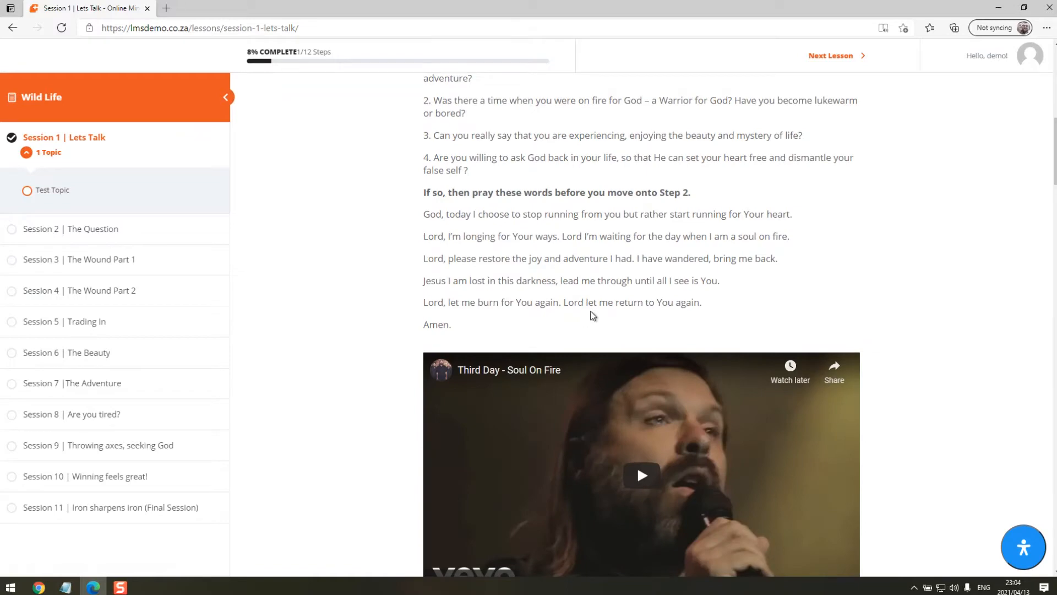
scroll(593, 315, up, 5)
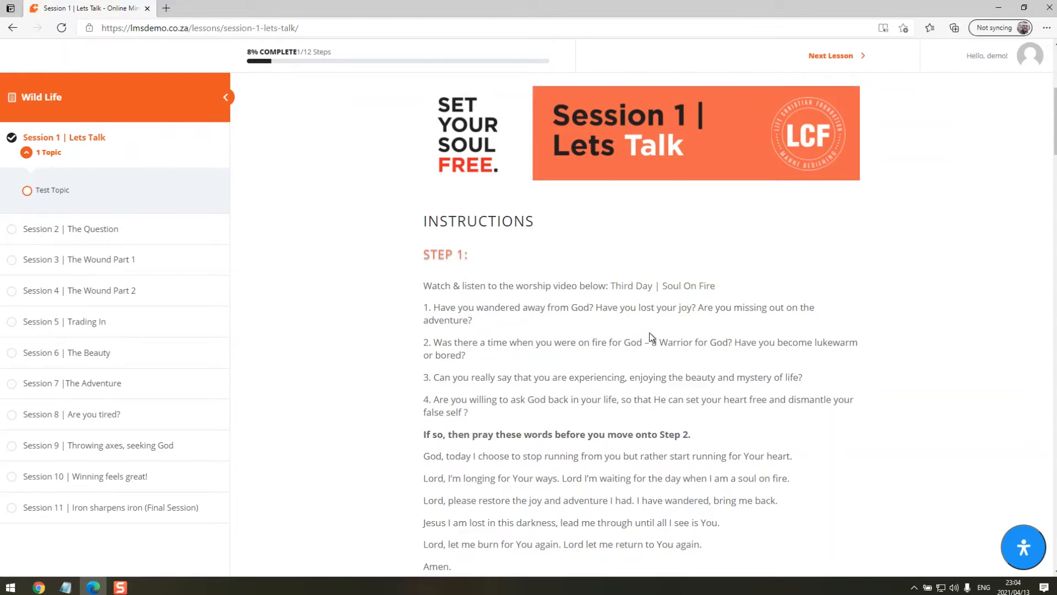
Switch back to the Chrome window and open the Courses list in the LMS Demo site's admin area.
click(40, 588)
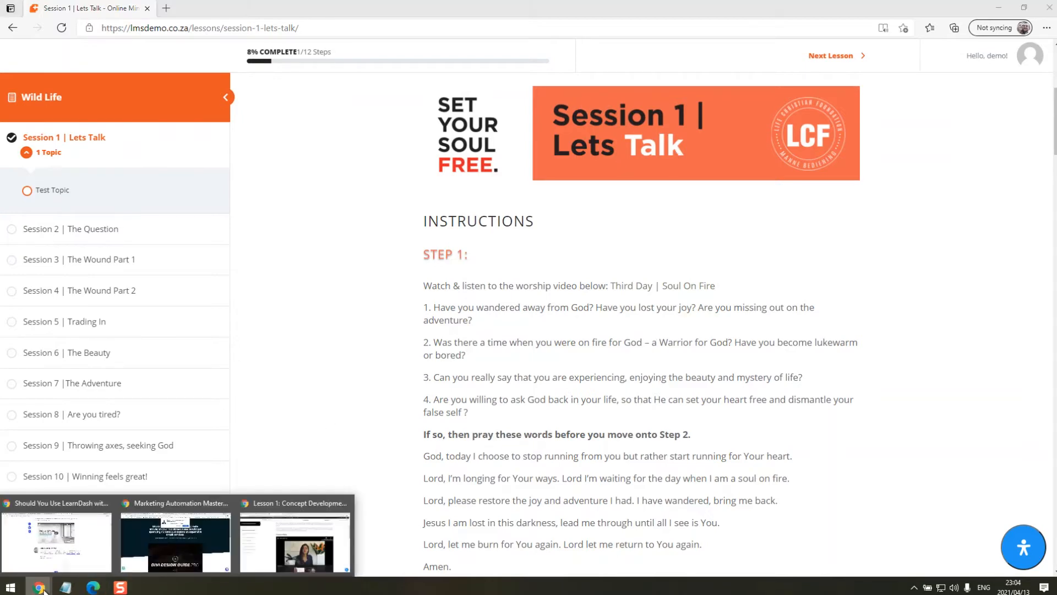
click(295, 542)
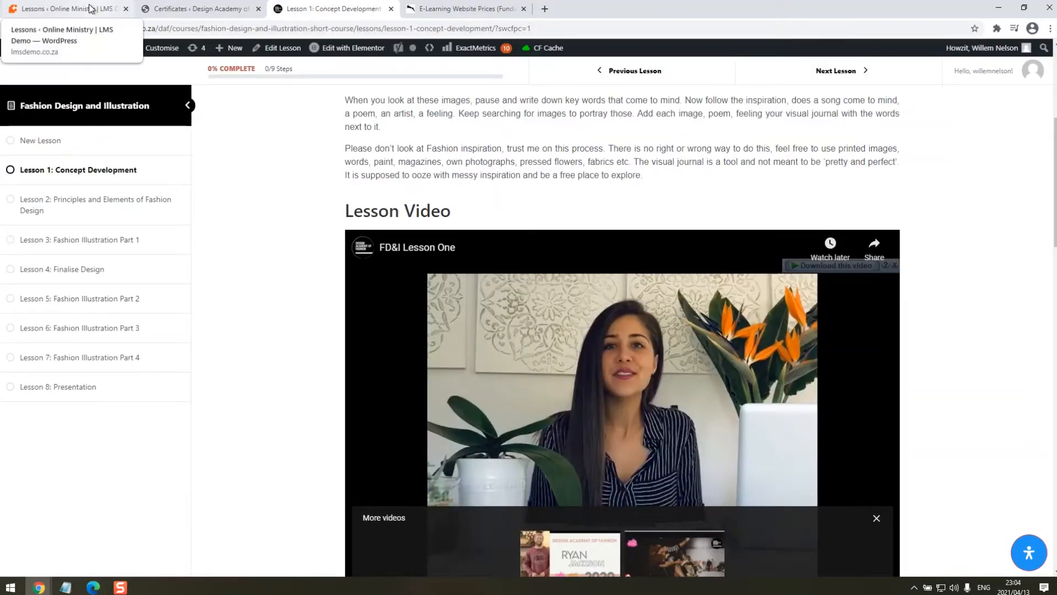
click(53, 15)
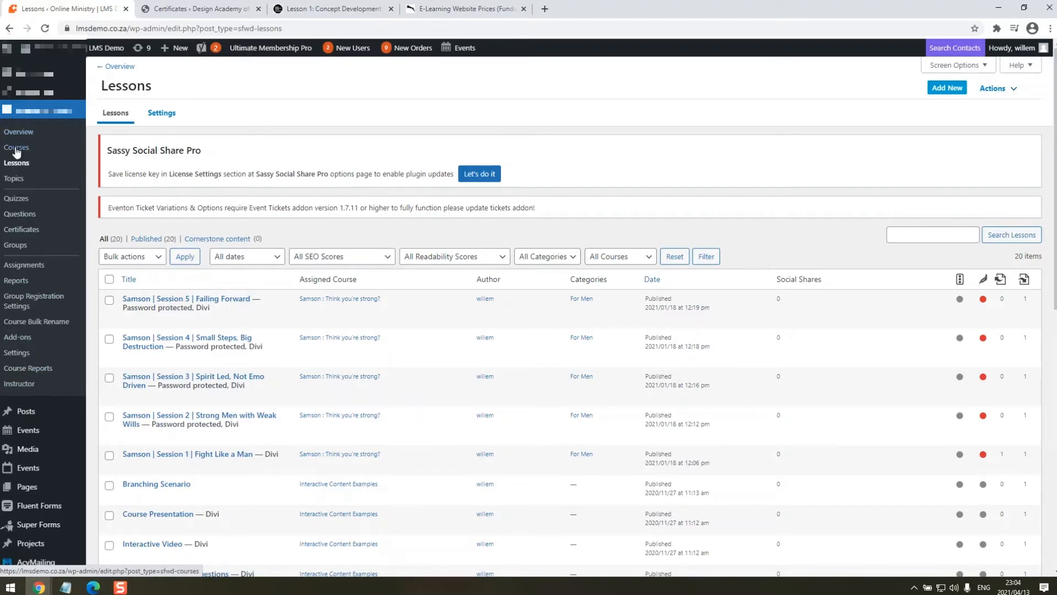
click(16, 150)
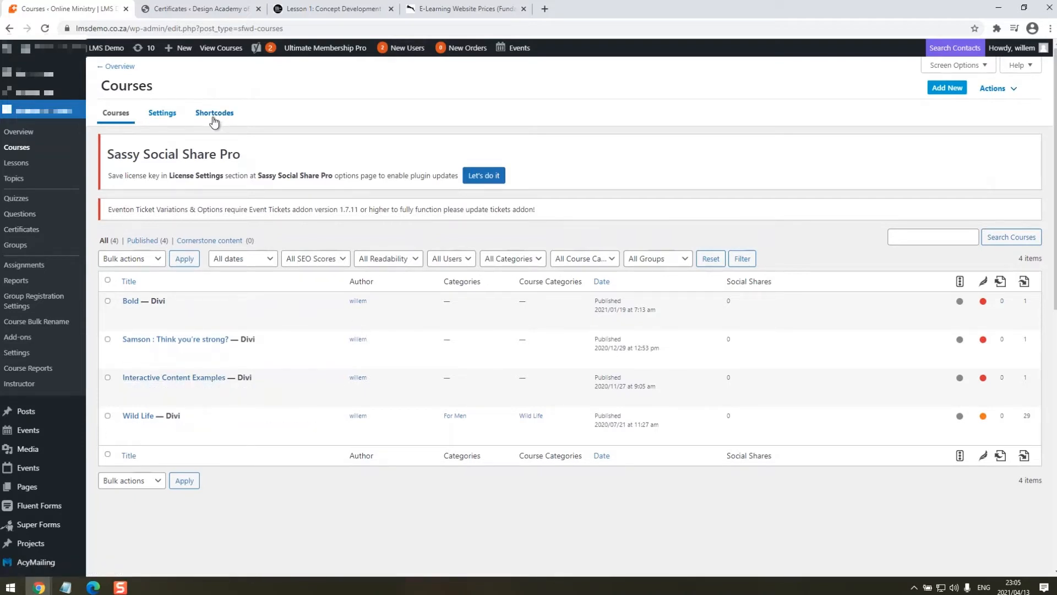
Add a new course titled "How to run faster".
mouse_move(945, 86)
click(944, 87)
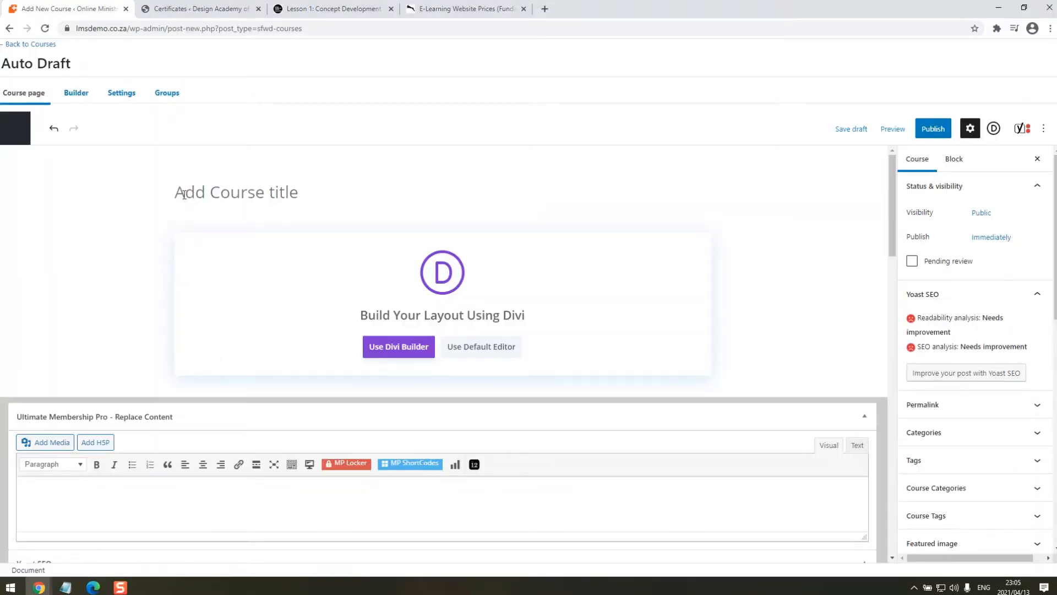
text(How to r)
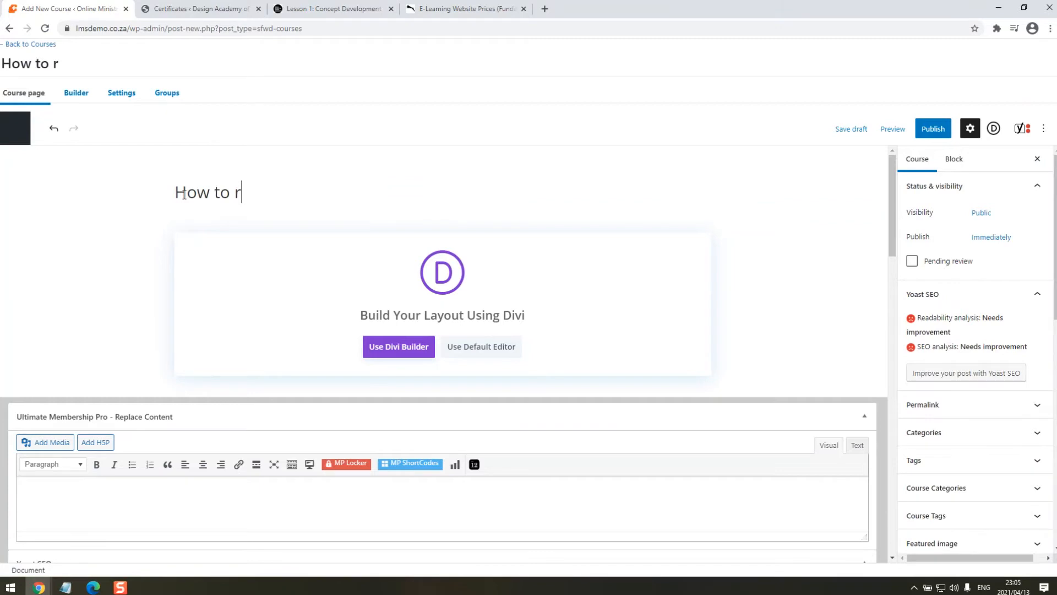
text(un faster)
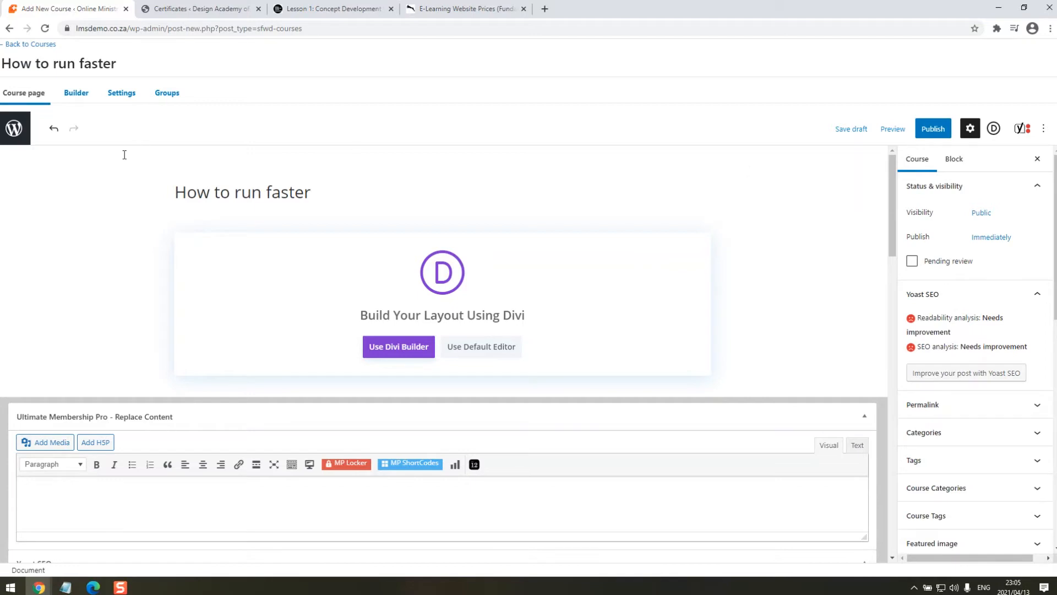
View the new course's LearnDash Course Builder, and return to the Courses list, discarding the unsaved course.
click(75, 94)
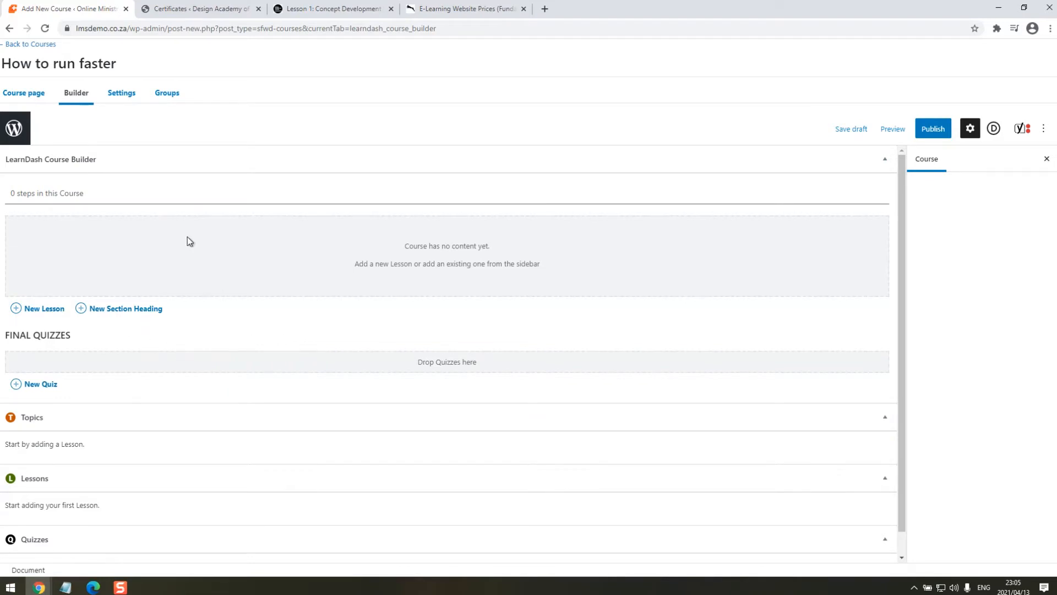
scroll(185, 241, down, 1)
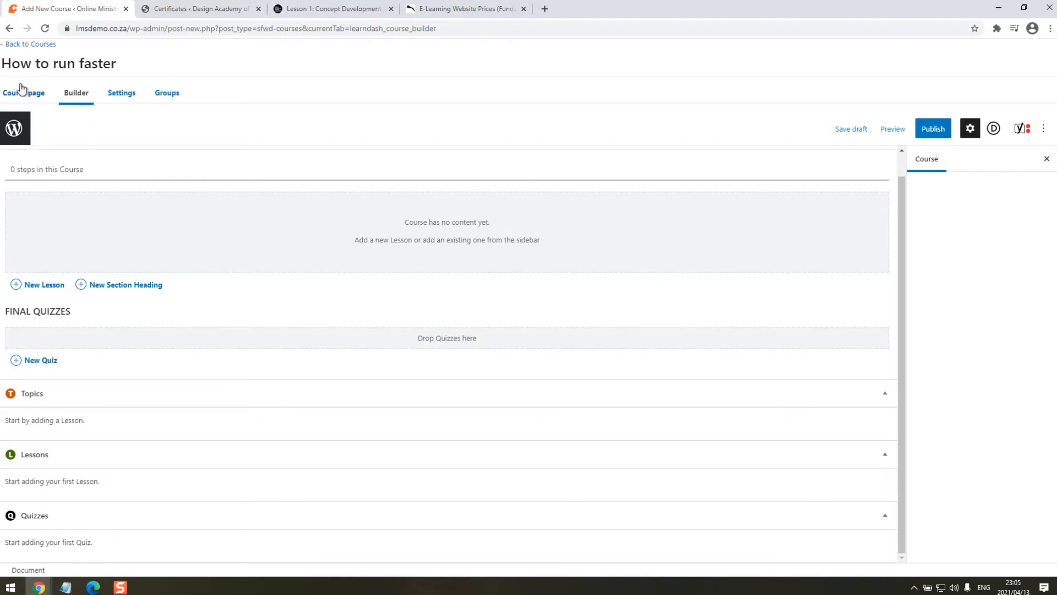
click(16, 44)
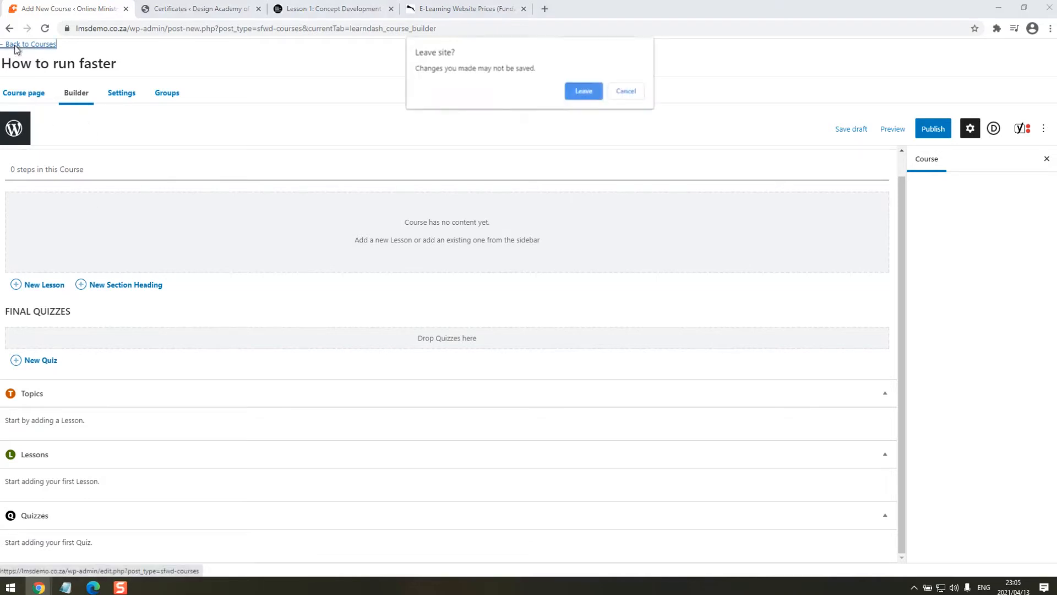
click(584, 92)
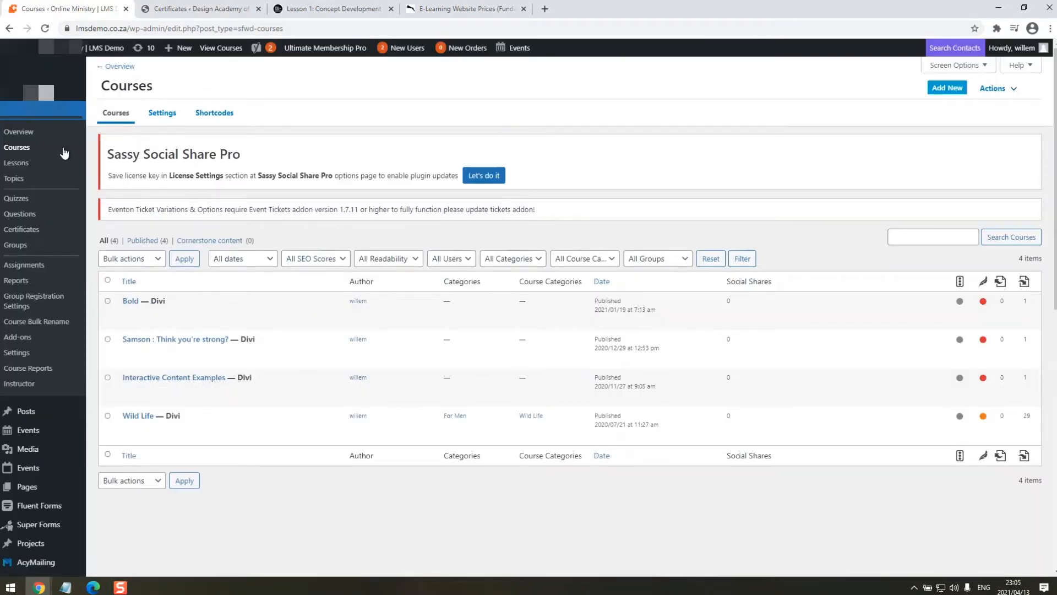
Open the Lessons list and look through the lessons with their assigned courses and categories.
click(16, 164)
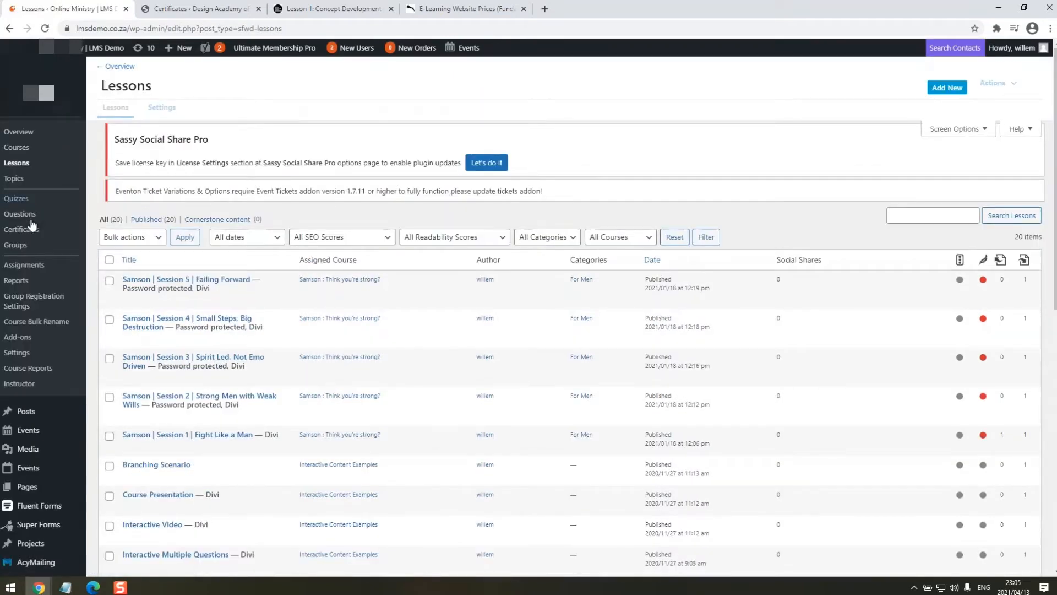
scroll(295, 261, down, 2)
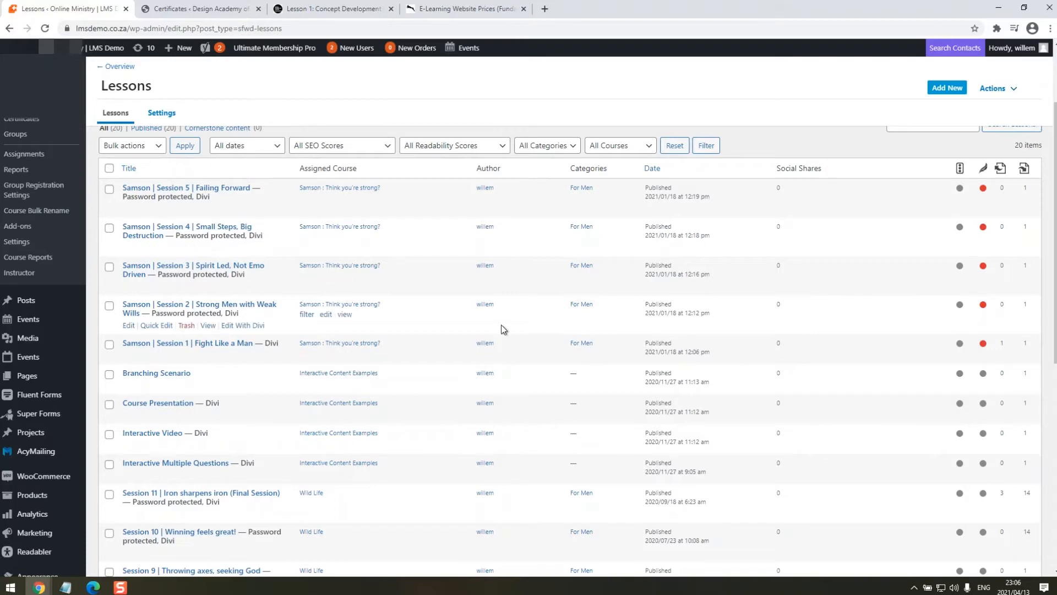
scroll(400, 363, down, 2)
scroll(347, 377, up, 3)
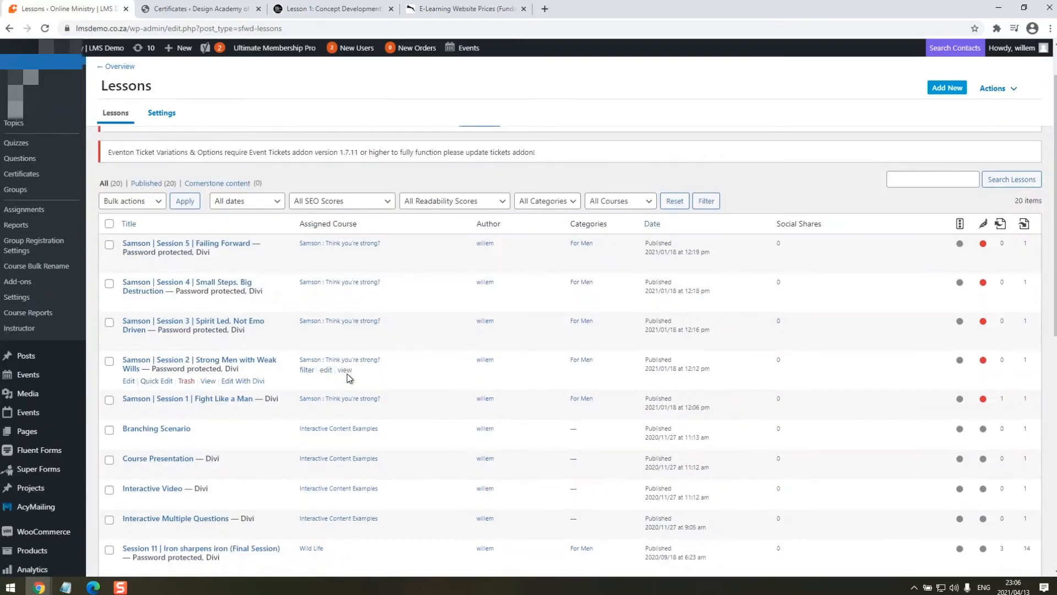
scroll(347, 378, down, 8)
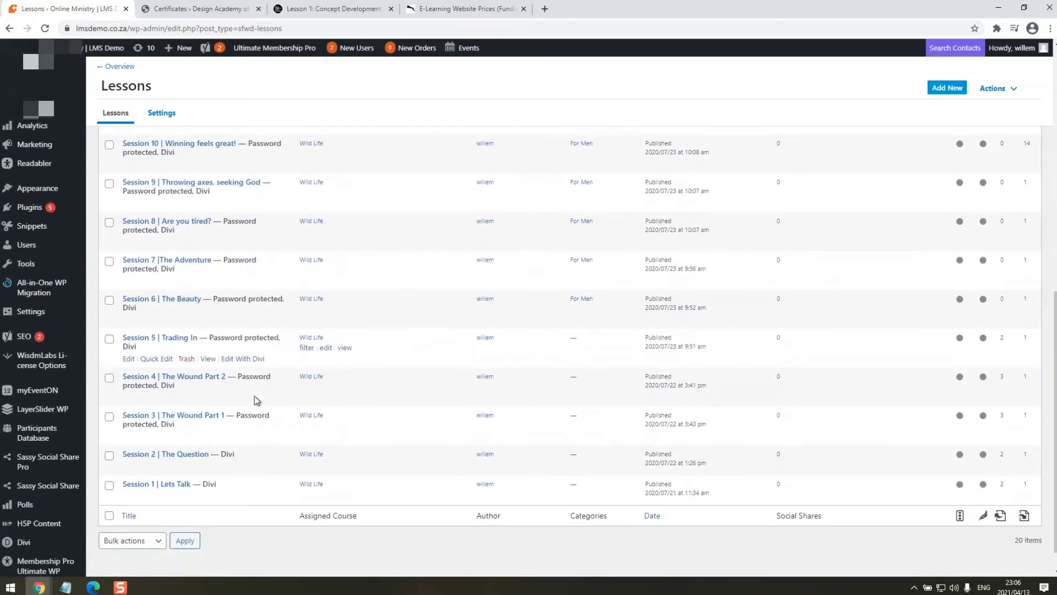
scroll(290, 359, up, 5)
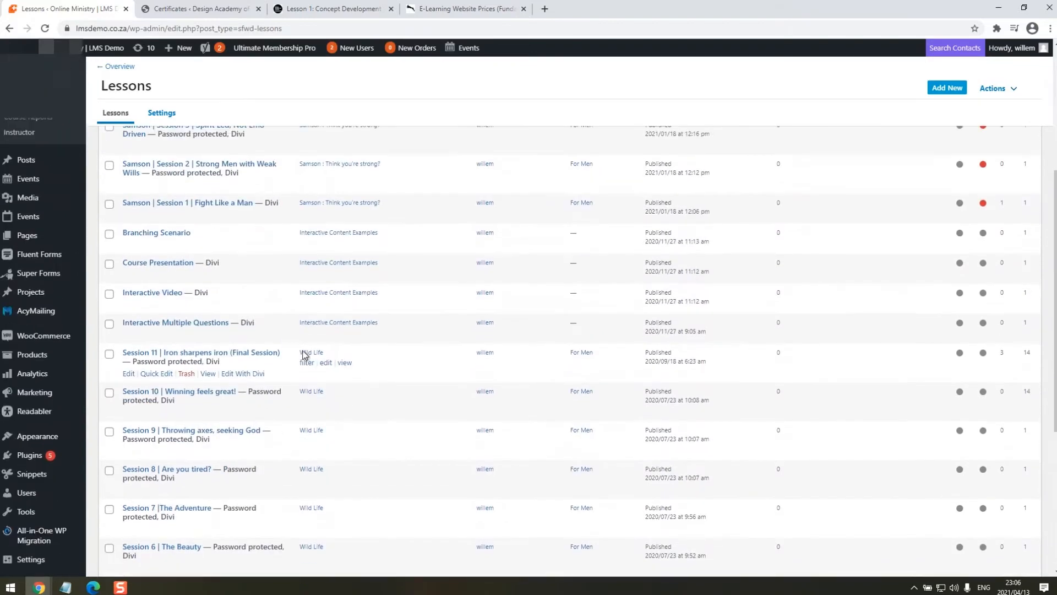
scroll(290, 317, down, 5)
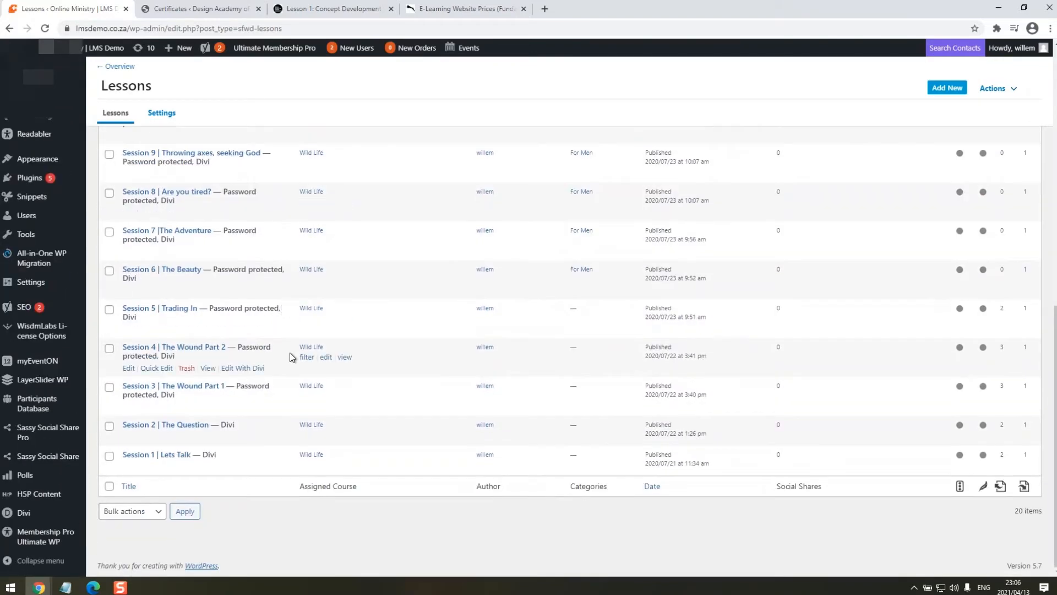
Open the lesson "Session 4 | The Wound Part 2" for editing, then view the same lesson as a student in Edge.
click(142, 348)
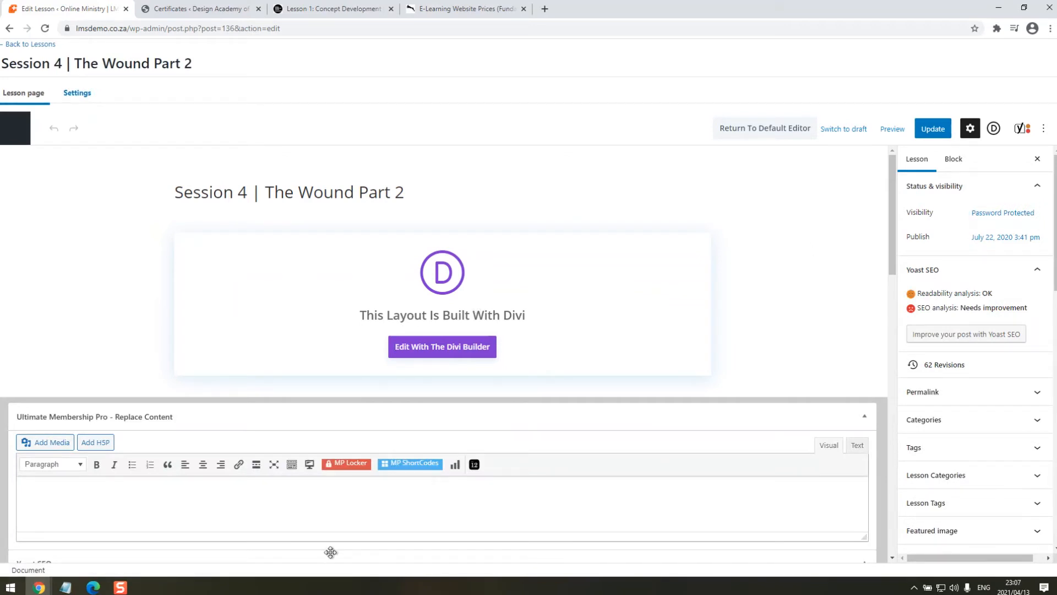
click(93, 587)
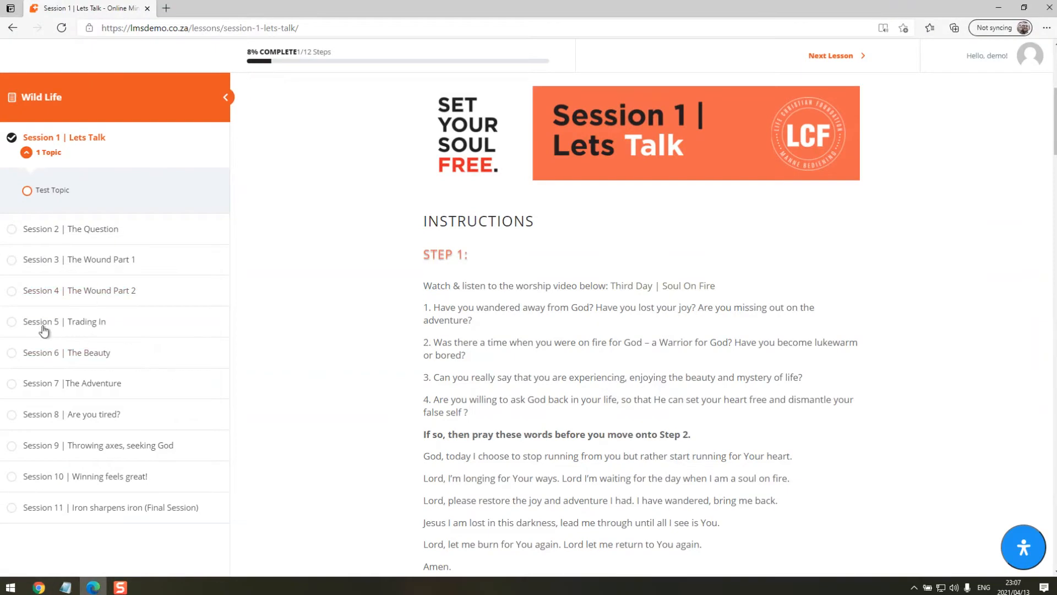
click(75, 295)
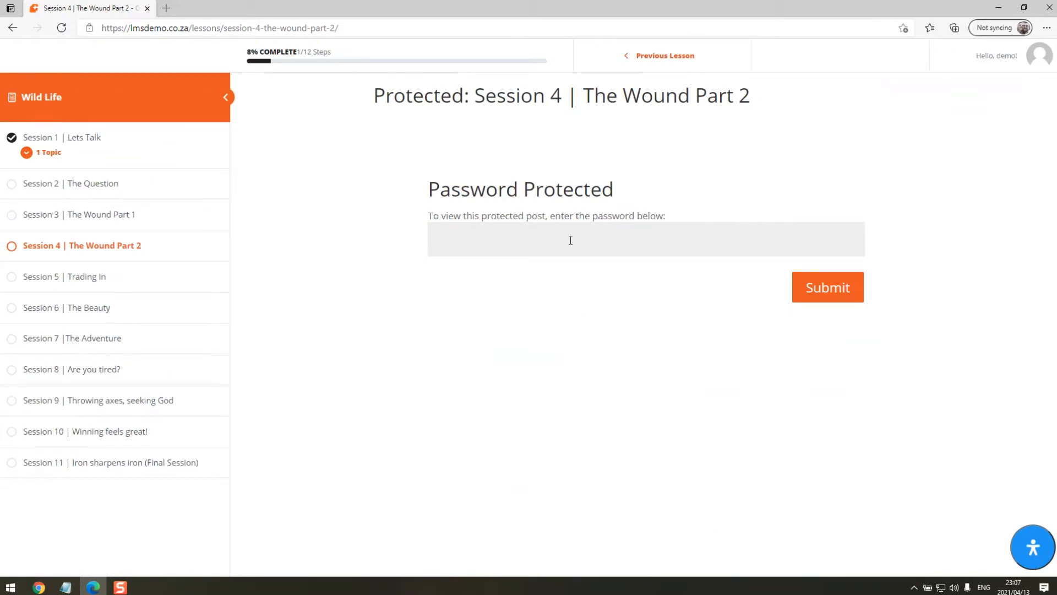
Leave Edge for the Chrome lesson editor and set the Session 4 lesson's visibility to Public.
click(1049, 8)
click(999, 213)
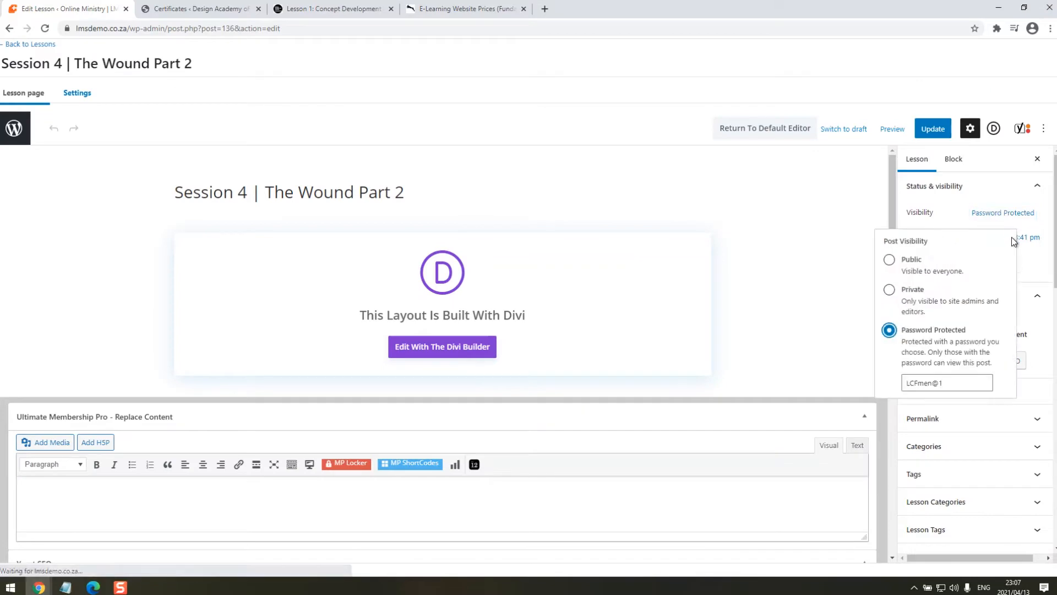
click(891, 263)
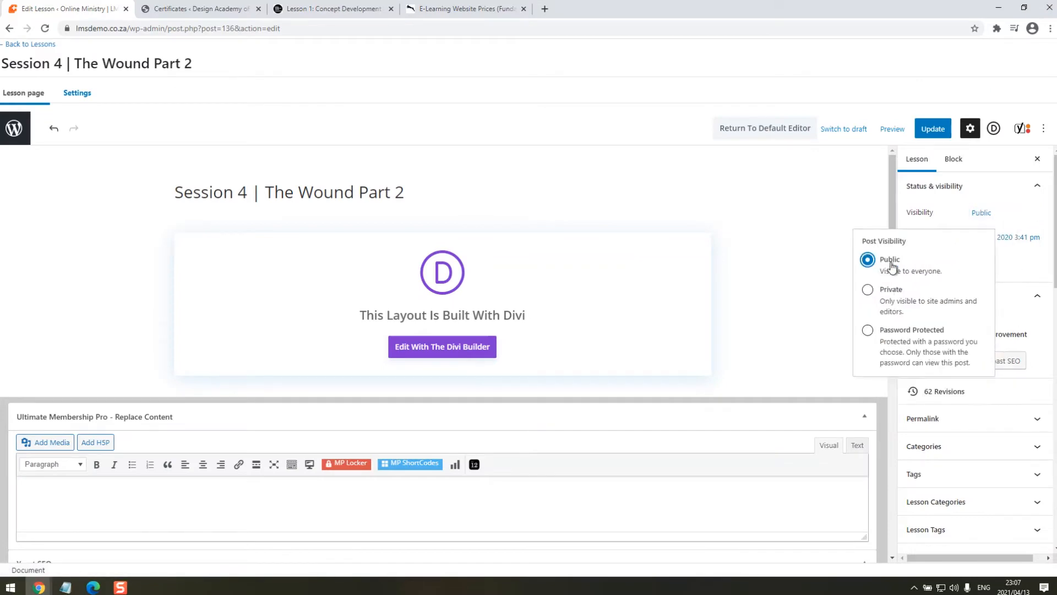
click(1034, 267)
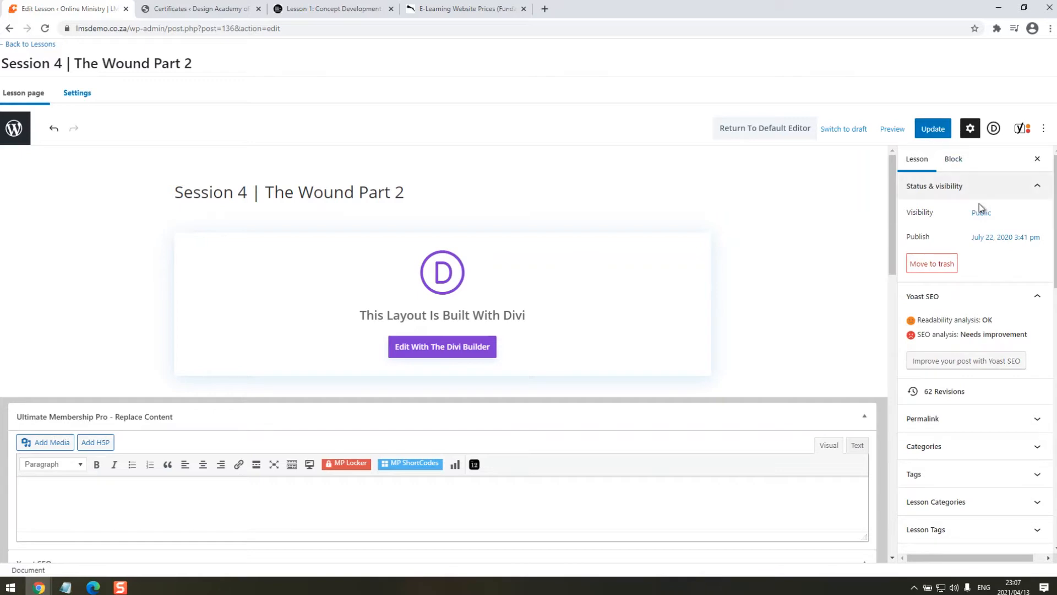
Set the lesson's publish date to May 1, 2021, keeping the time of day as it is.
click(989, 240)
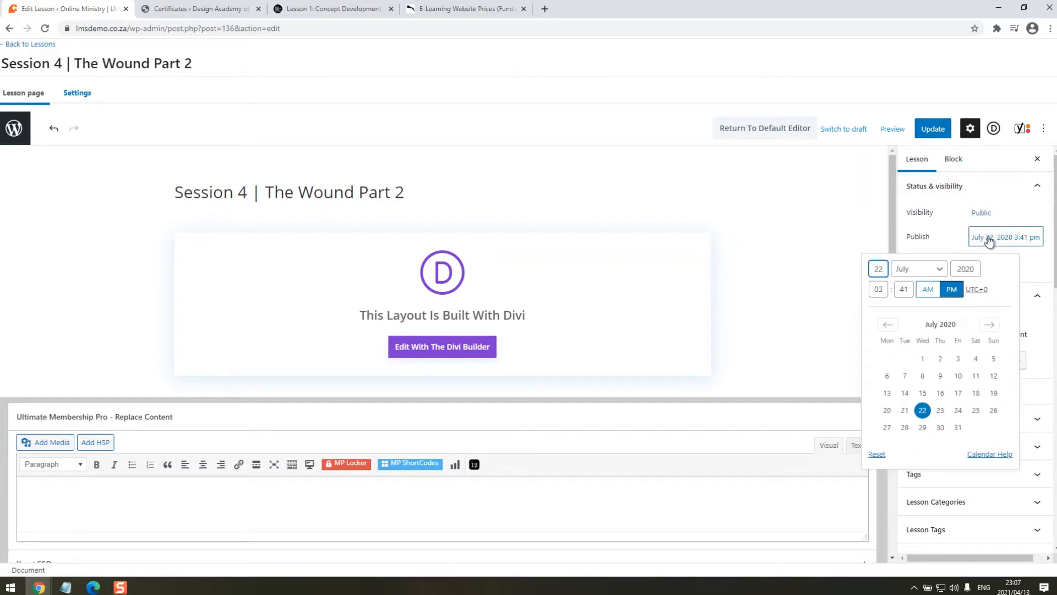
click(970, 267)
key(BackSpace)
text(1)
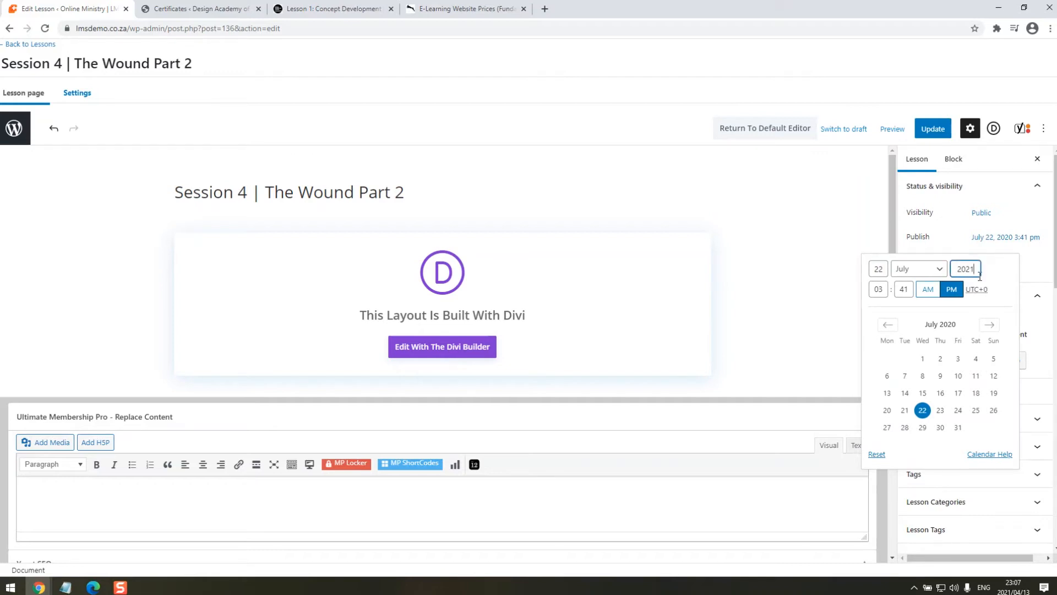
click(938, 268)
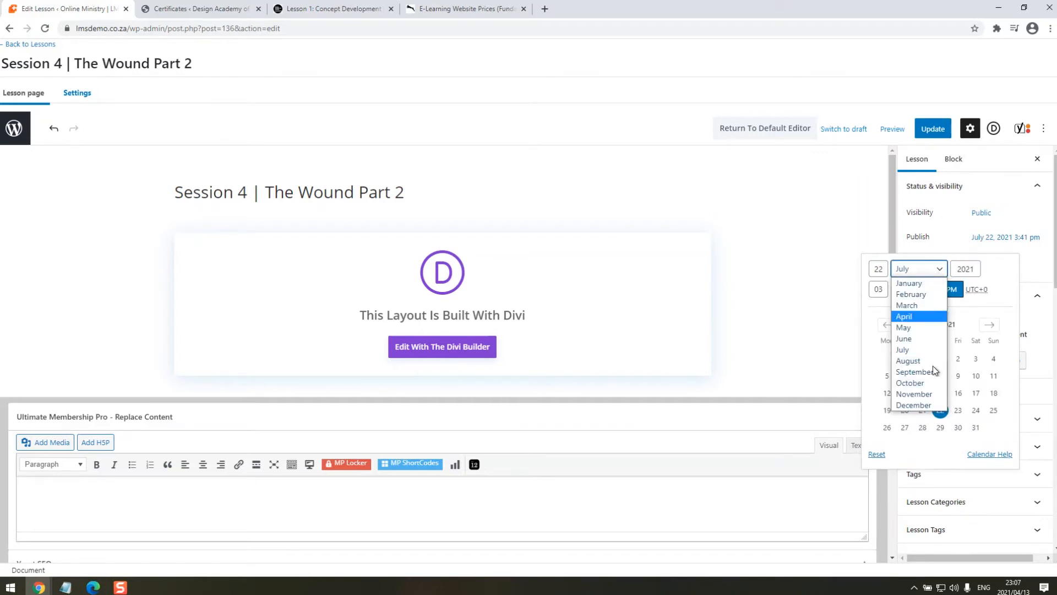
click(906, 327)
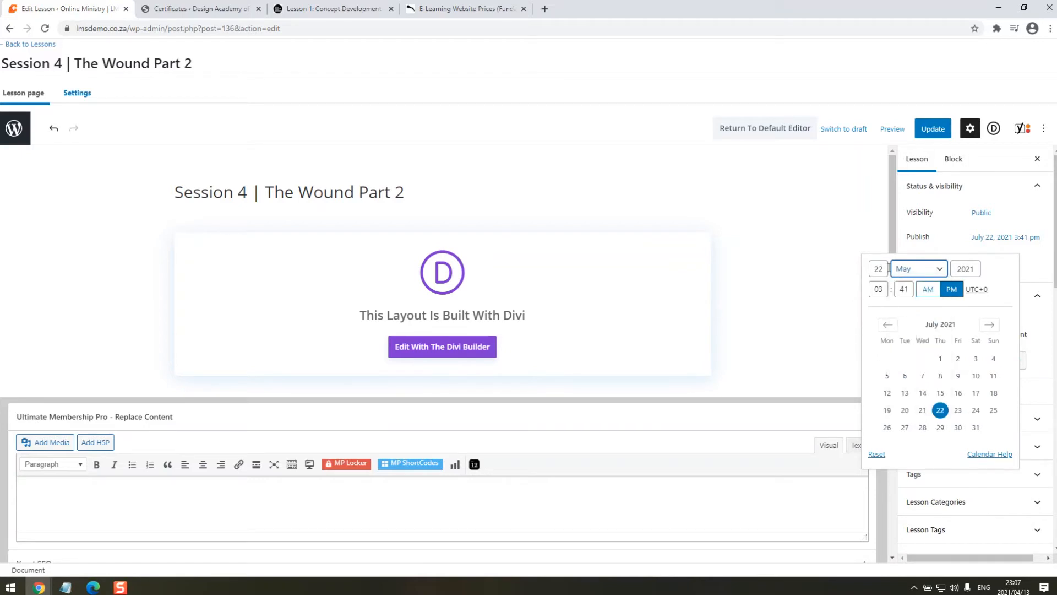
drag(887, 268, 852, 267)
text(1)
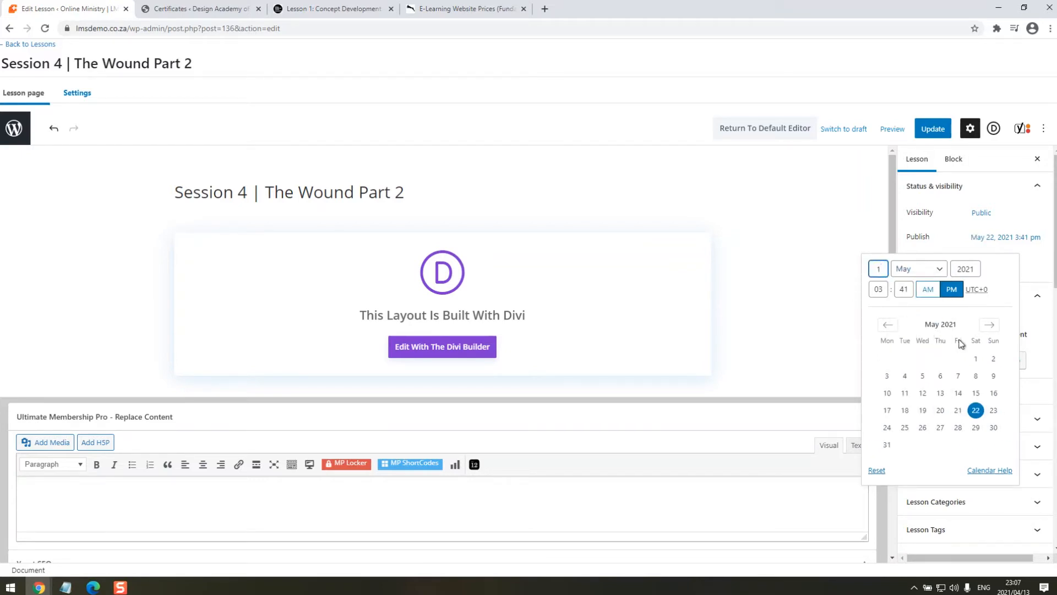
click(991, 238)
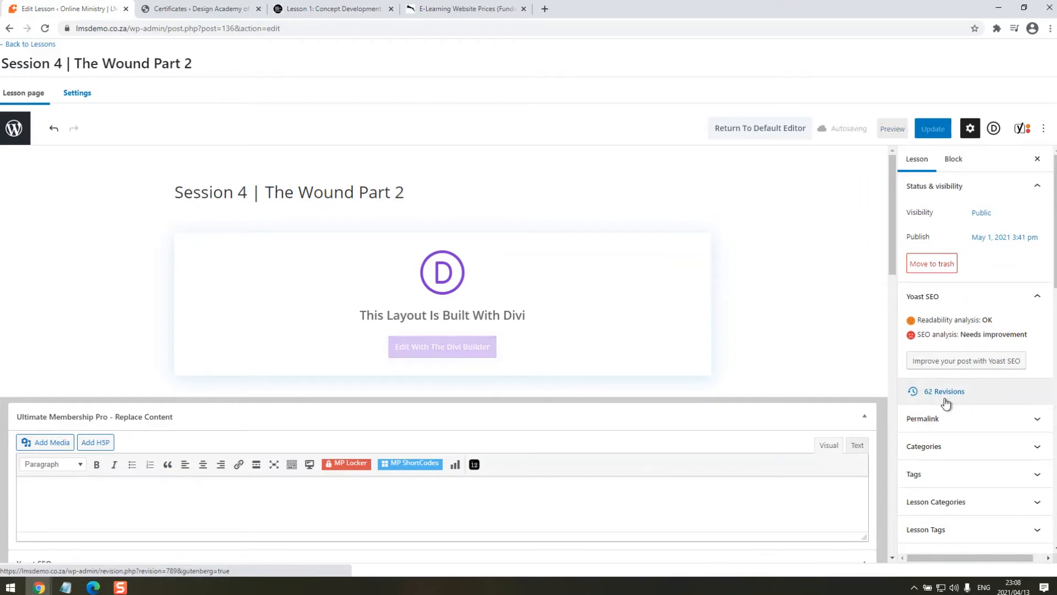
Try to open the lesson's revisions, stay on the page, and look through the remaining lesson settings.
click(945, 392)
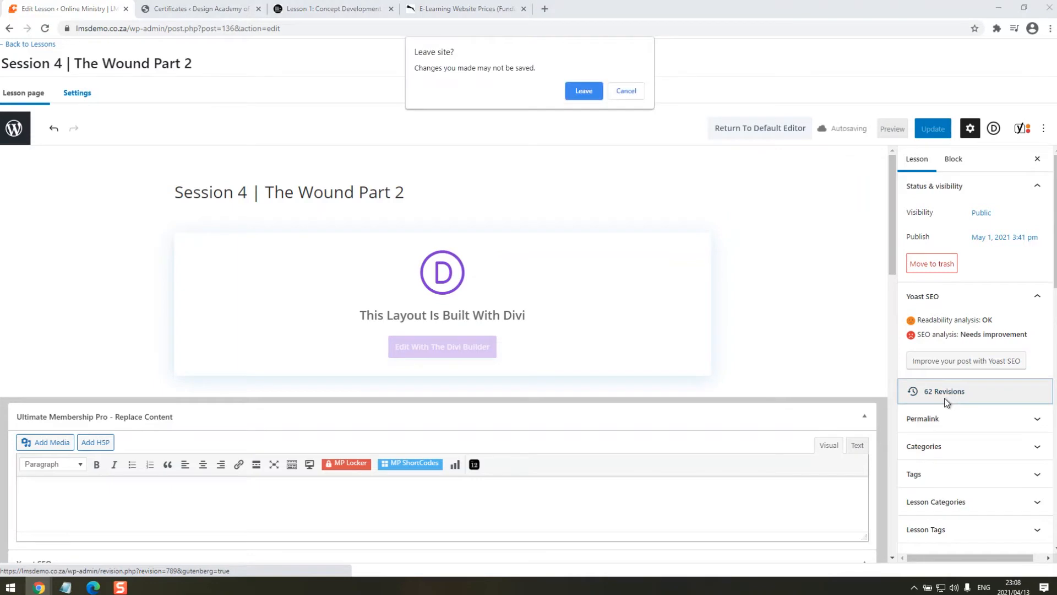
click(626, 91)
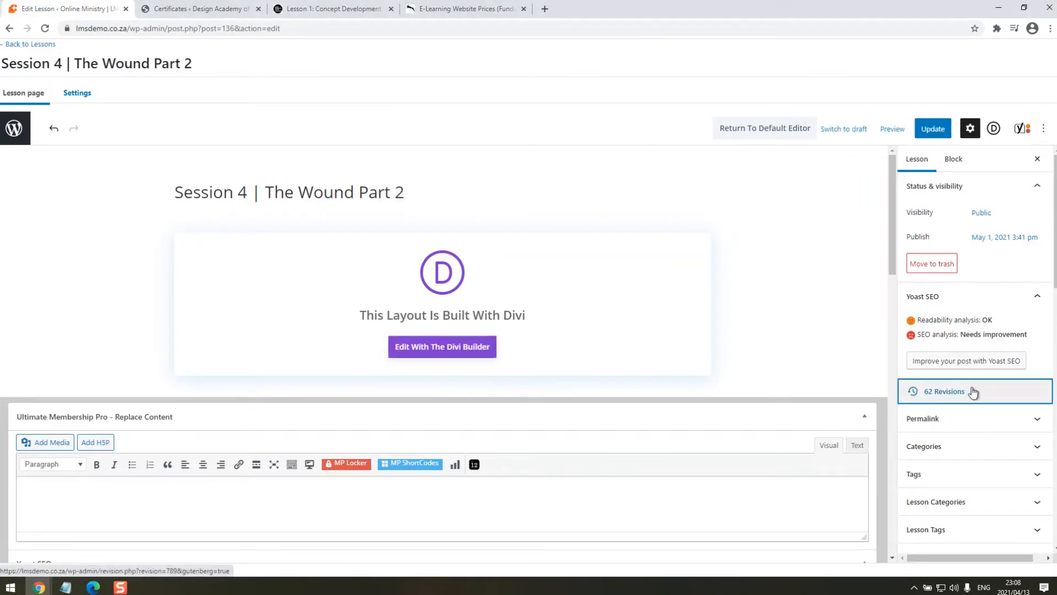
scroll(985, 408, down, 4)
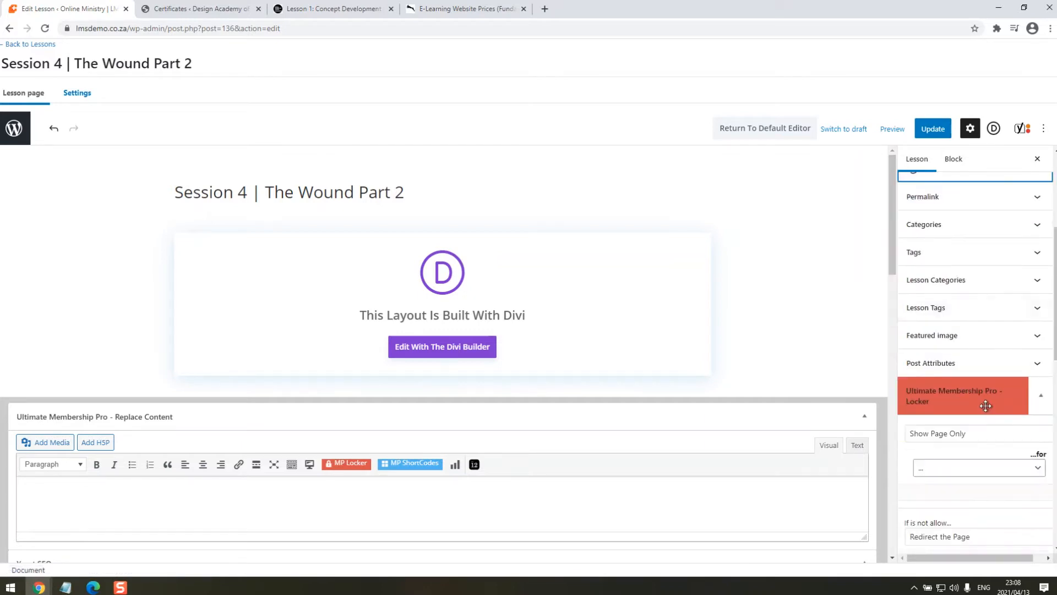
scroll(983, 418, down, 3)
scroll(983, 418, up, 7)
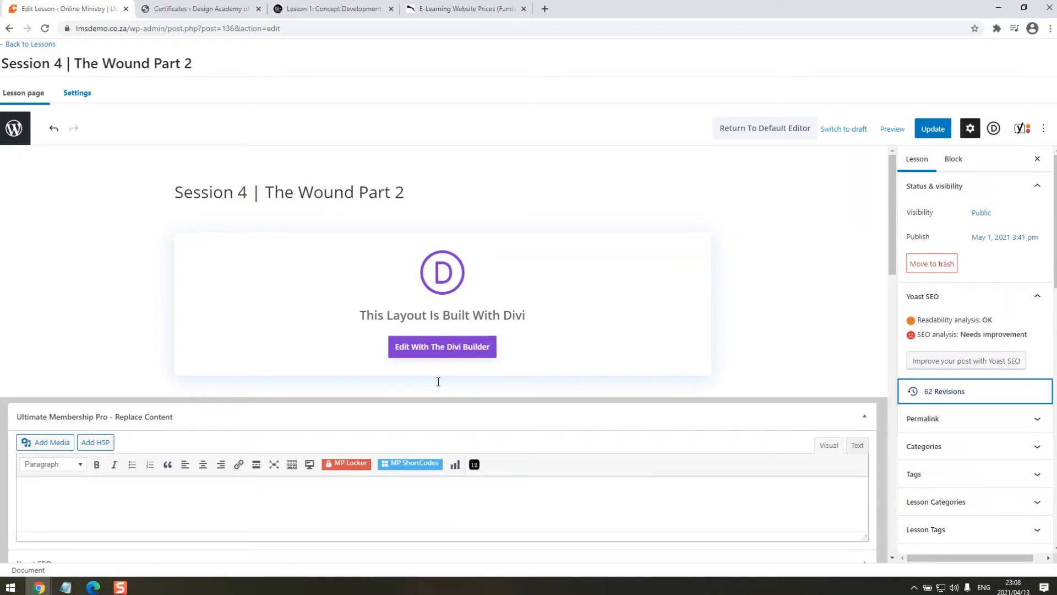
Open the Session 4 lesson in the Divi Builder, discarding unsaved editor changes, and look over its content.
click(433, 344)
click(582, 111)
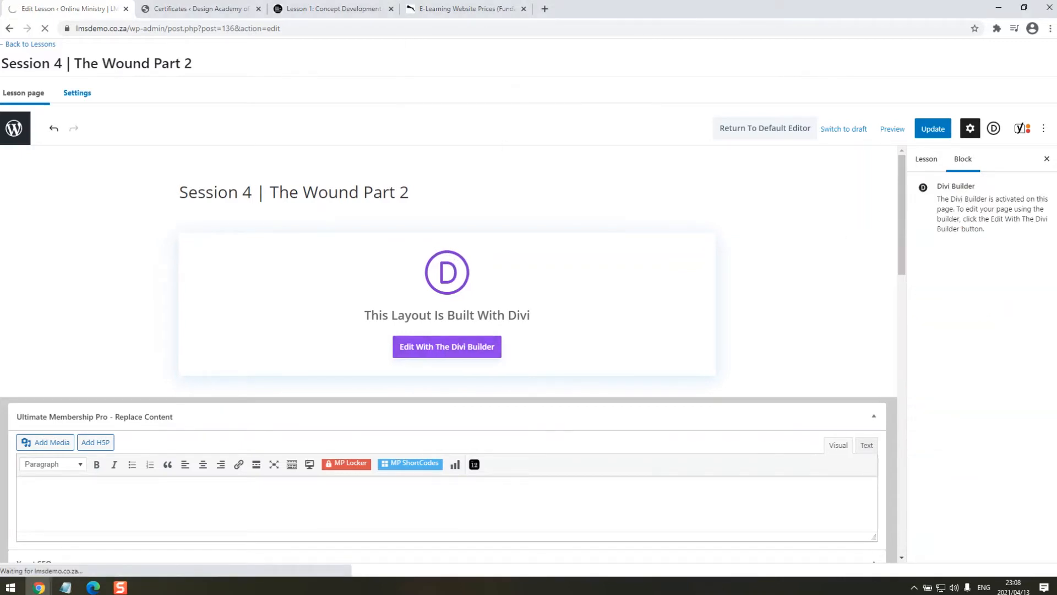
mouse_move(529, 219)
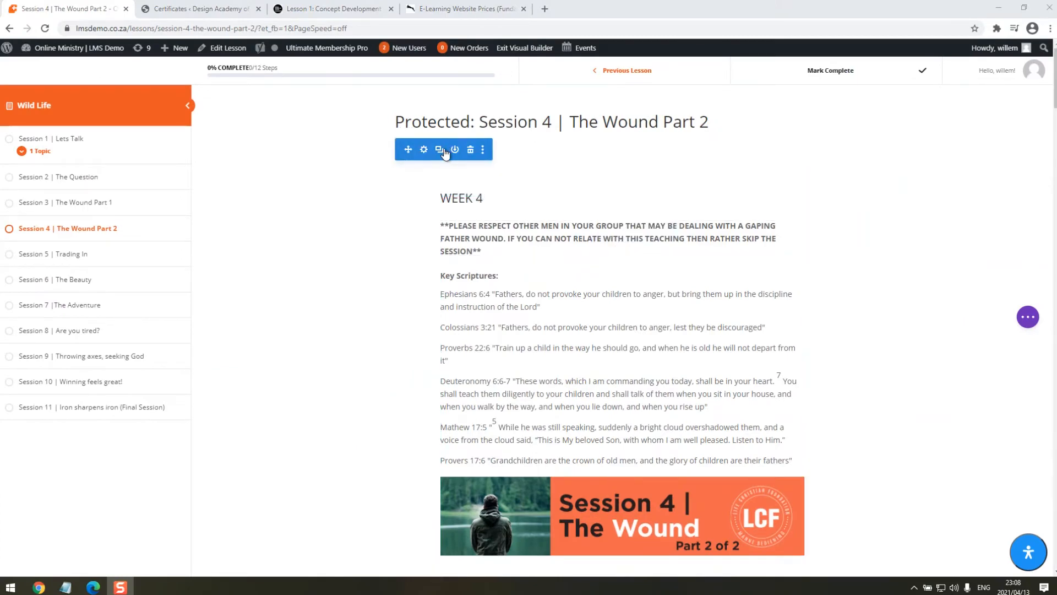
mouse_move(551, 239)
scroll(552, 239, down, 3)
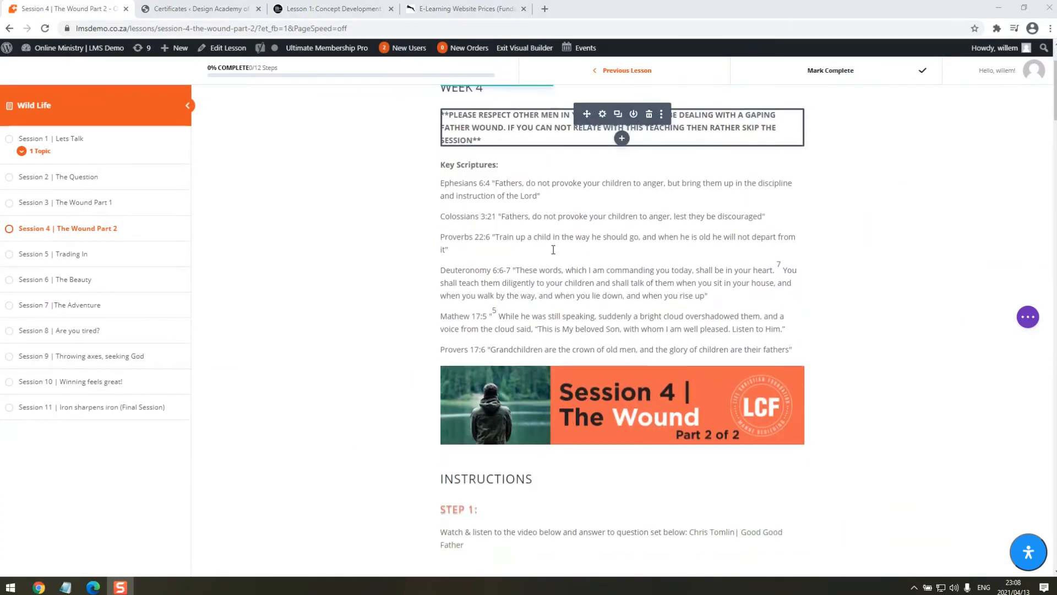
scroll(518, 269, up, 3)
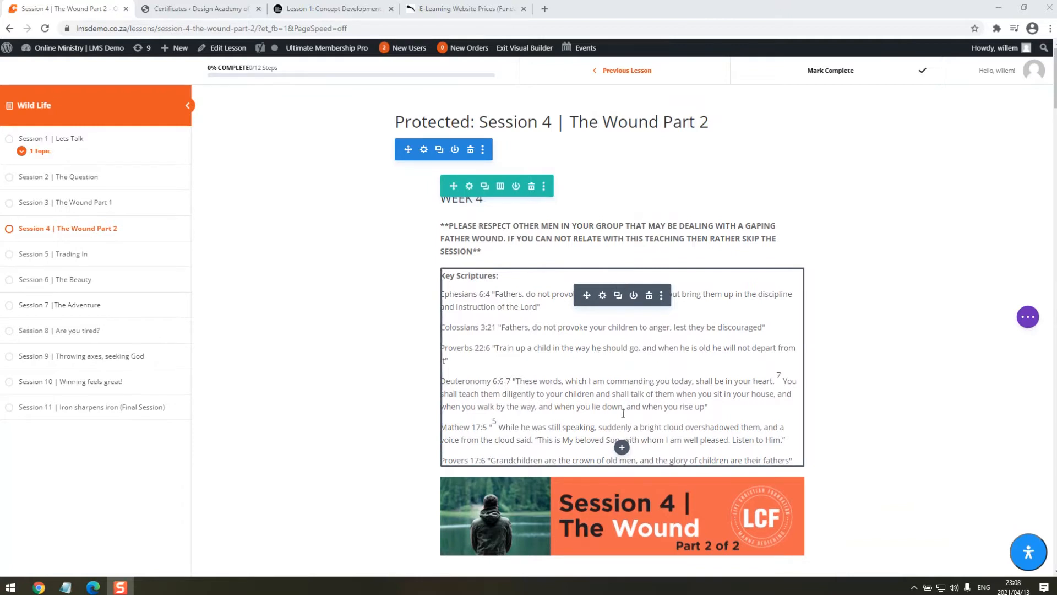
Insert a Text module below the Key Scriptures block, finding it with the module search.
click(622, 448)
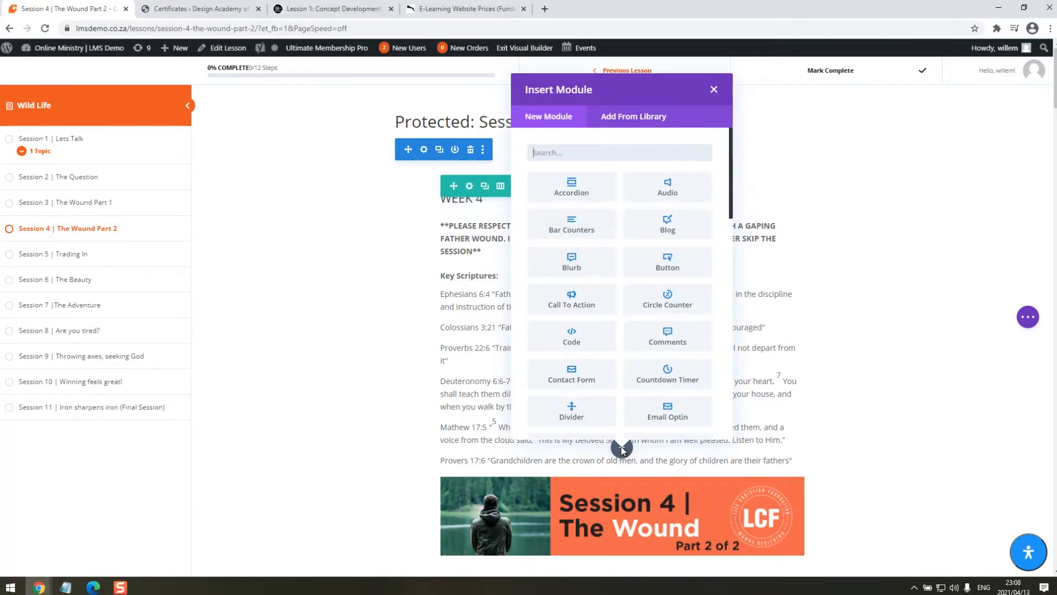
click(553, 152)
text(text)
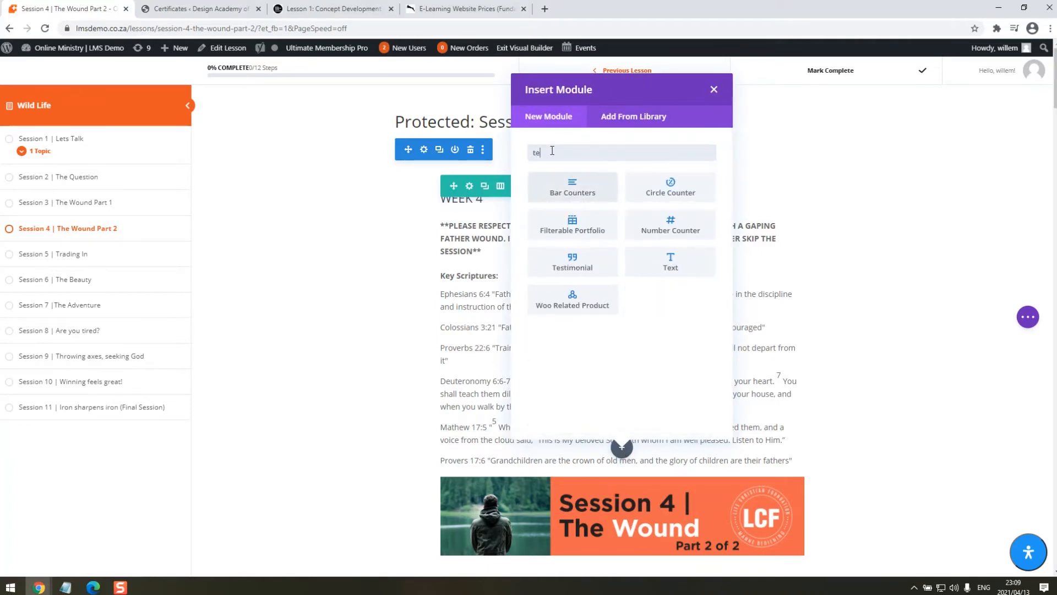
click(567, 184)
Replace the new module's placeholder body with "This is the text...".
drag(738, 294, 347, 277)
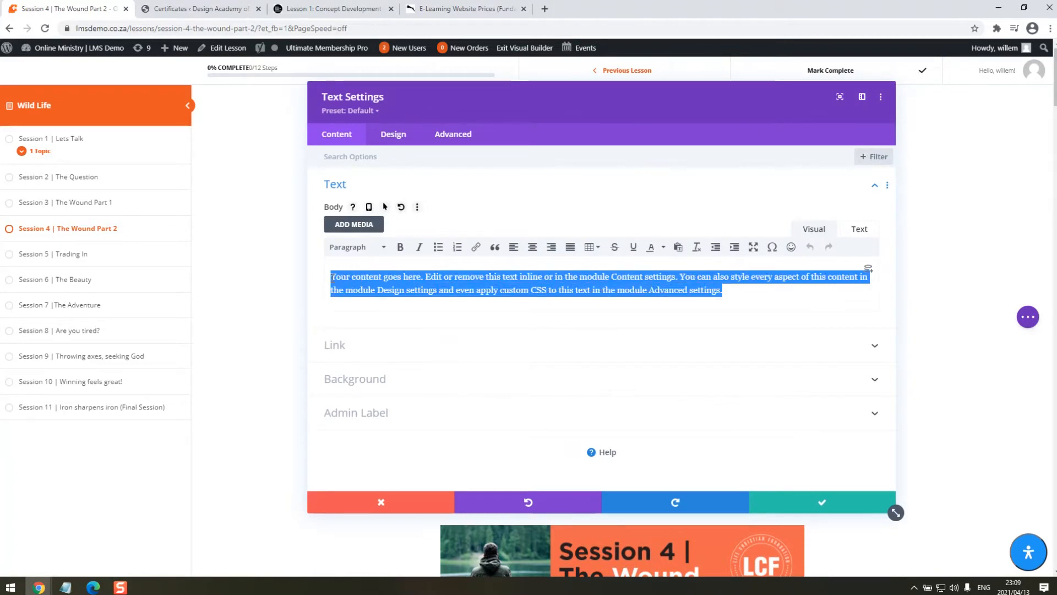
key(BackSpace)
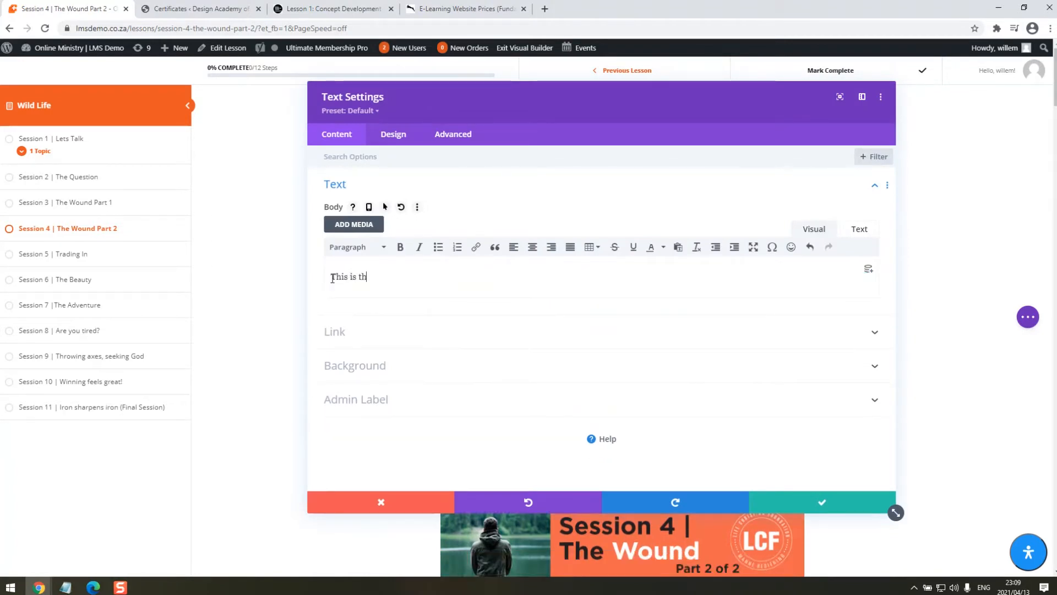
text(This is th een)
key(BackSpace)
key(BackSpace)
key(BackSpace)
key(BackSpace)
text(e text...)
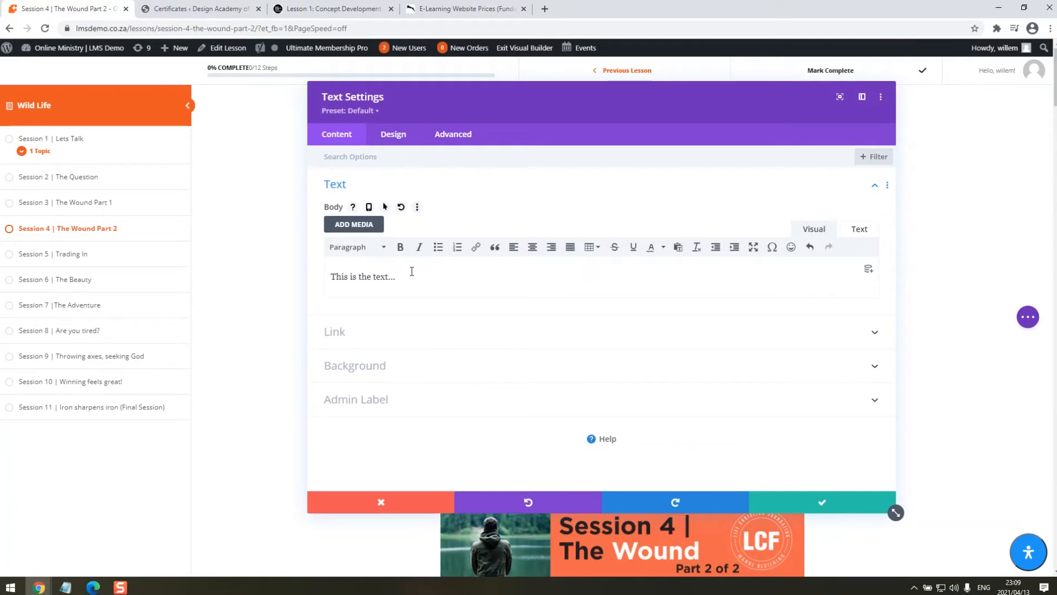
Select the module's body text, and shrink and move the Text Settings window beside the lesson content.
drag(400, 278, 330, 277)
drag(460, 109, 176, 103)
drag(605, 502, 354, 406)
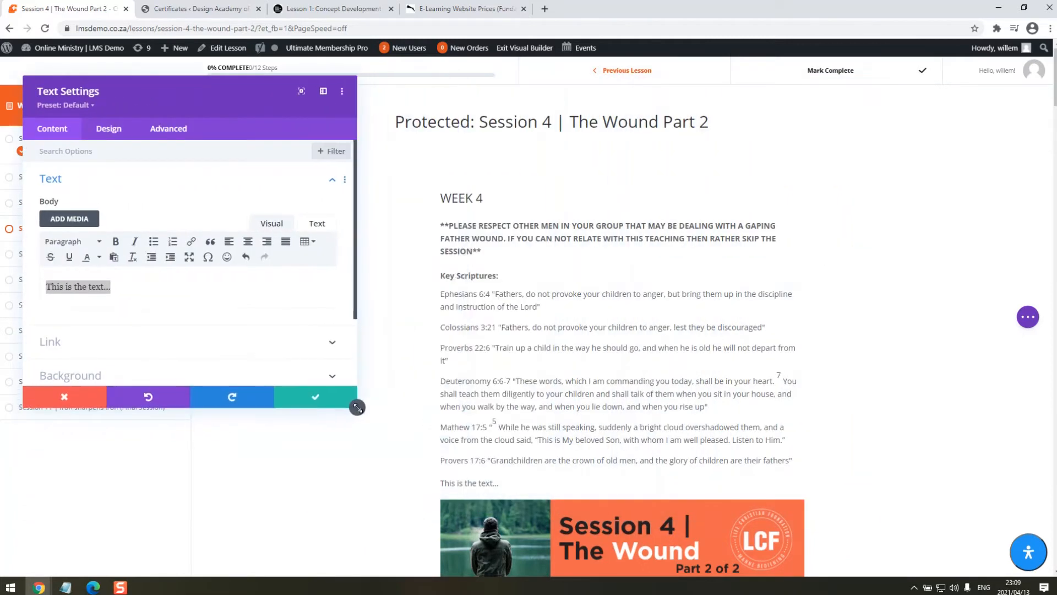
drag(199, 92, 250, 146)
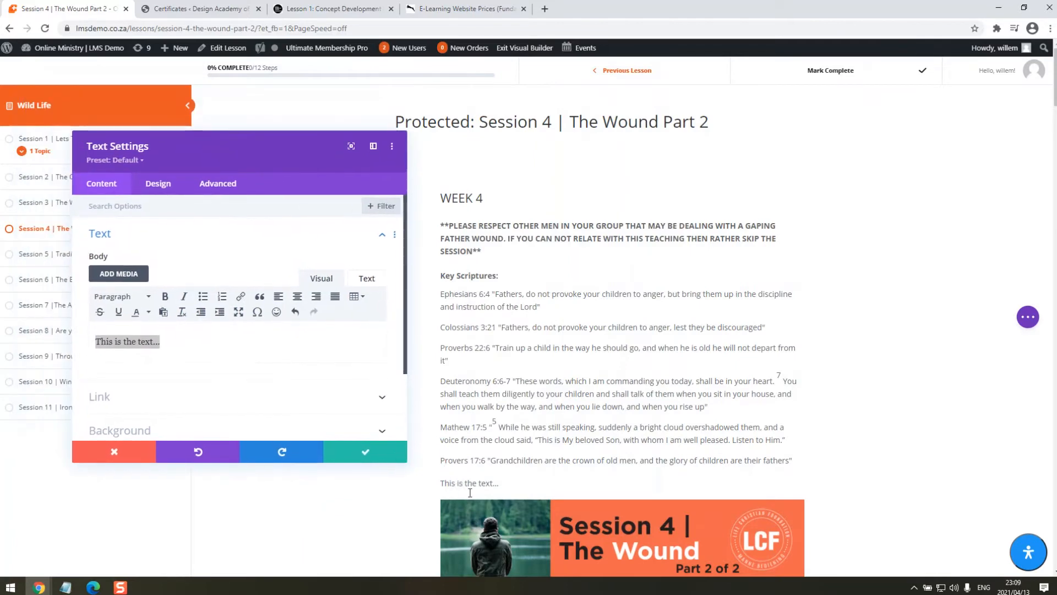
Look at the text module's sizing options and set its font style to uppercase.
click(152, 193)
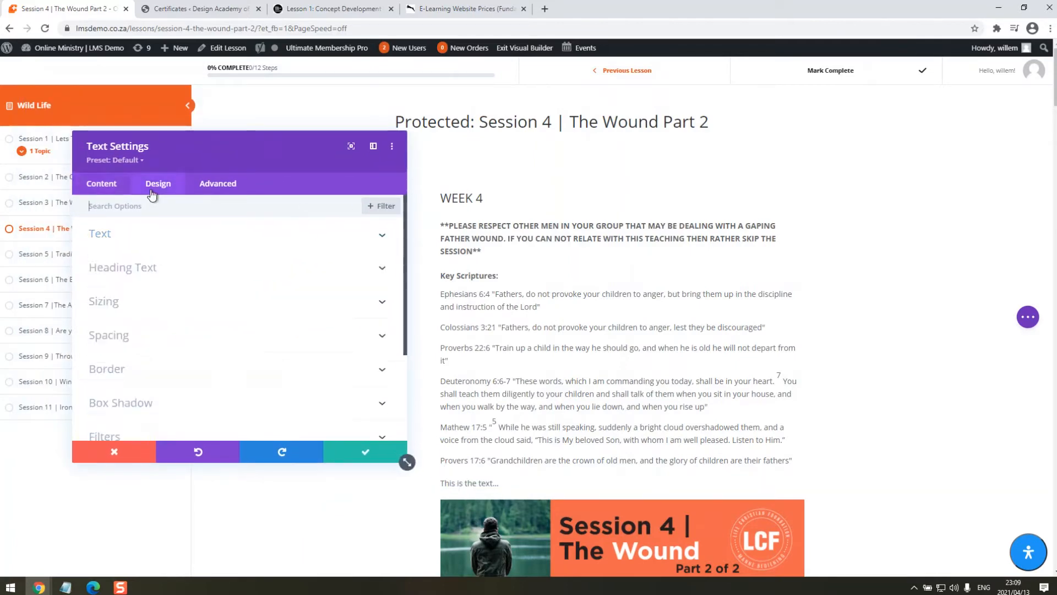
click(118, 302)
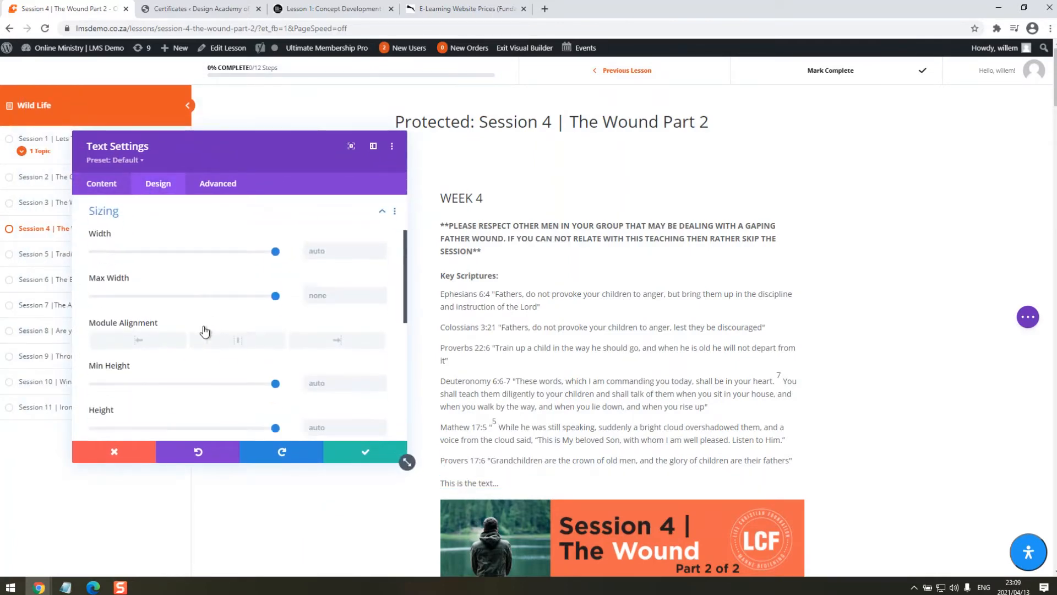
click(132, 217)
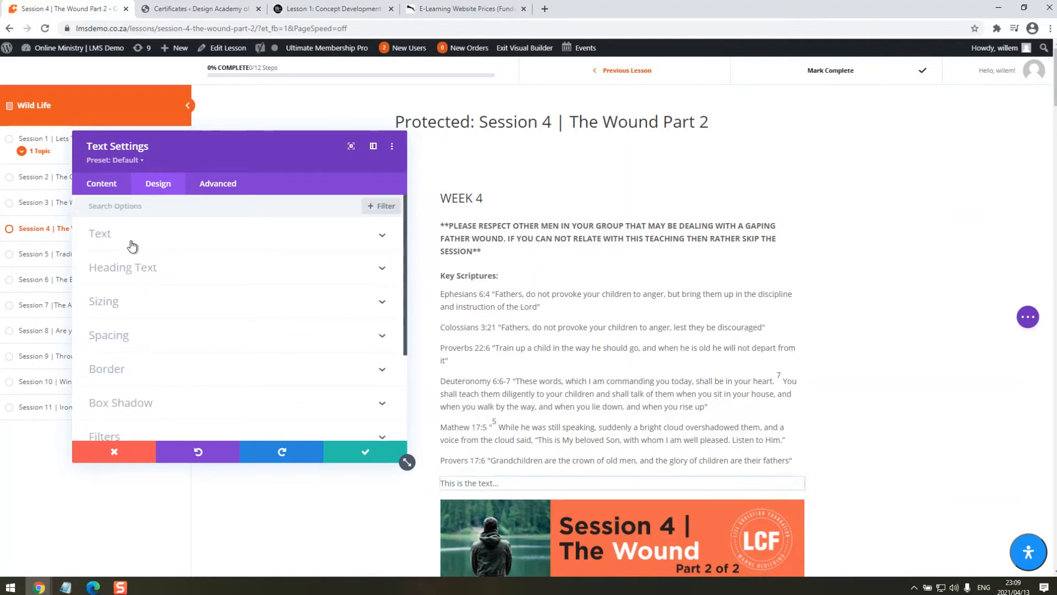
click(382, 237)
click(161, 342)
Set the new text module's text color to the custom dark blue #221ba3.
scroll(202, 352, down, 1)
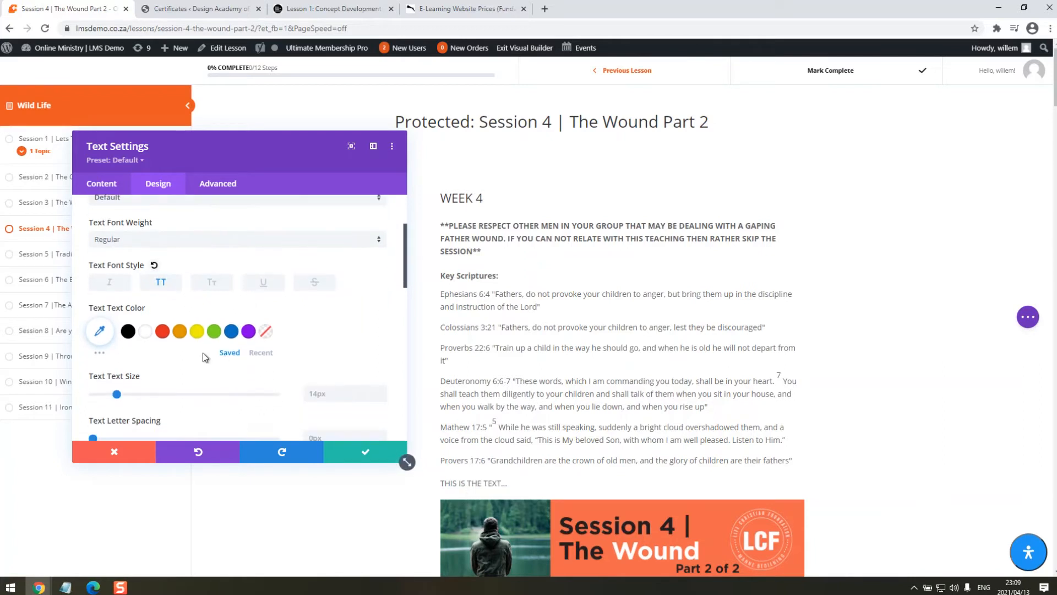
click(221, 333)
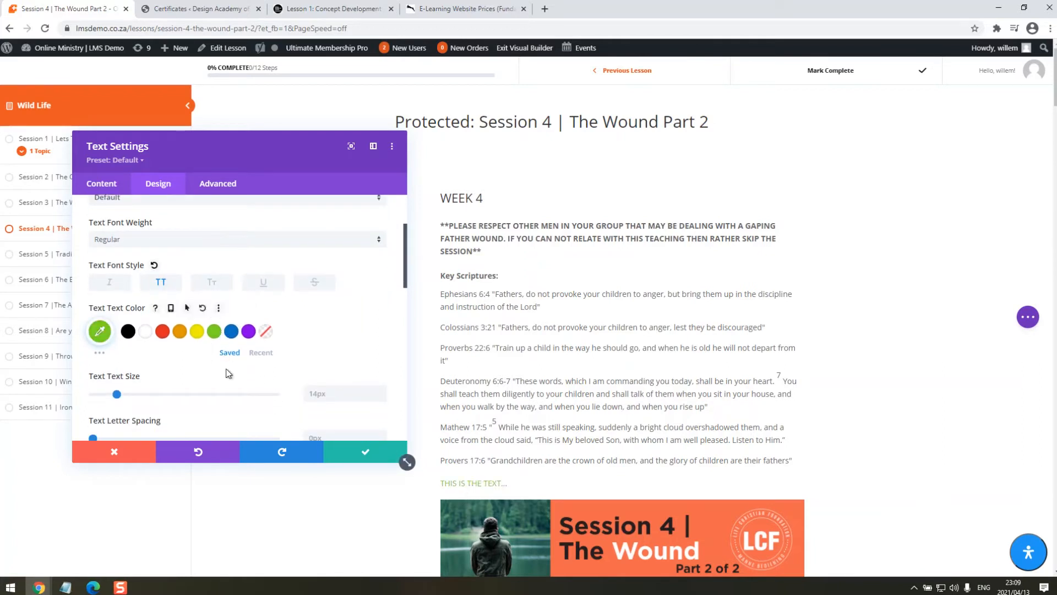
click(101, 332)
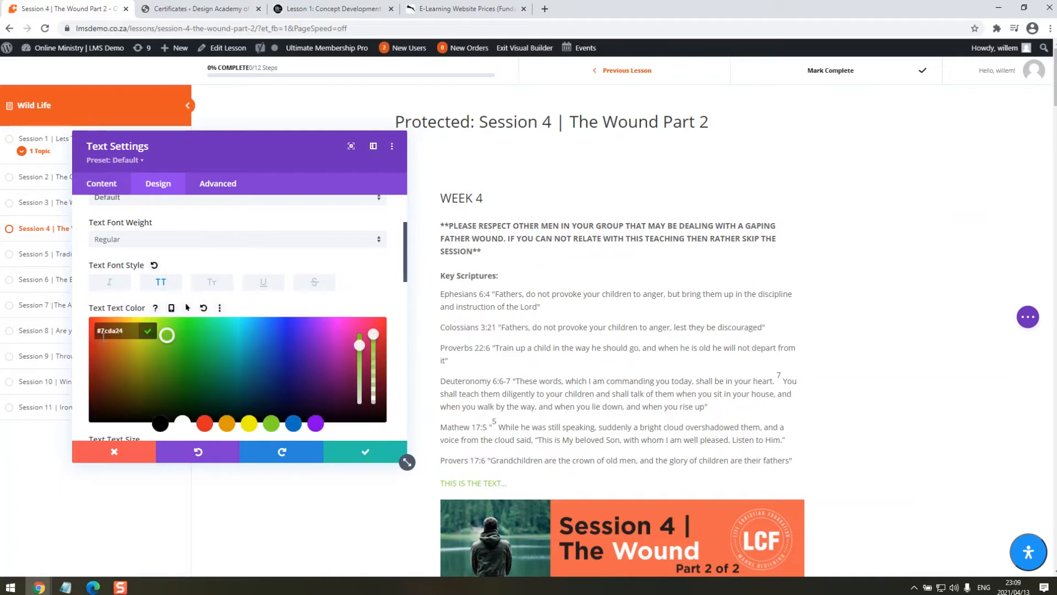
click(291, 358)
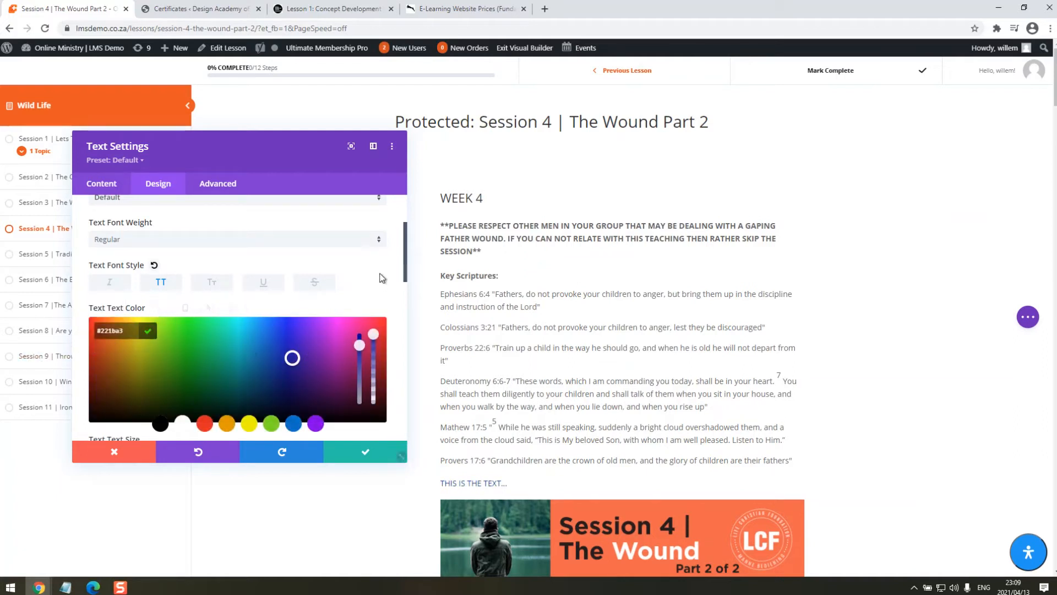
click(379, 292)
Set the module's text size to 18px and its letter spacing to 1px.
scroll(308, 330, down, 2)
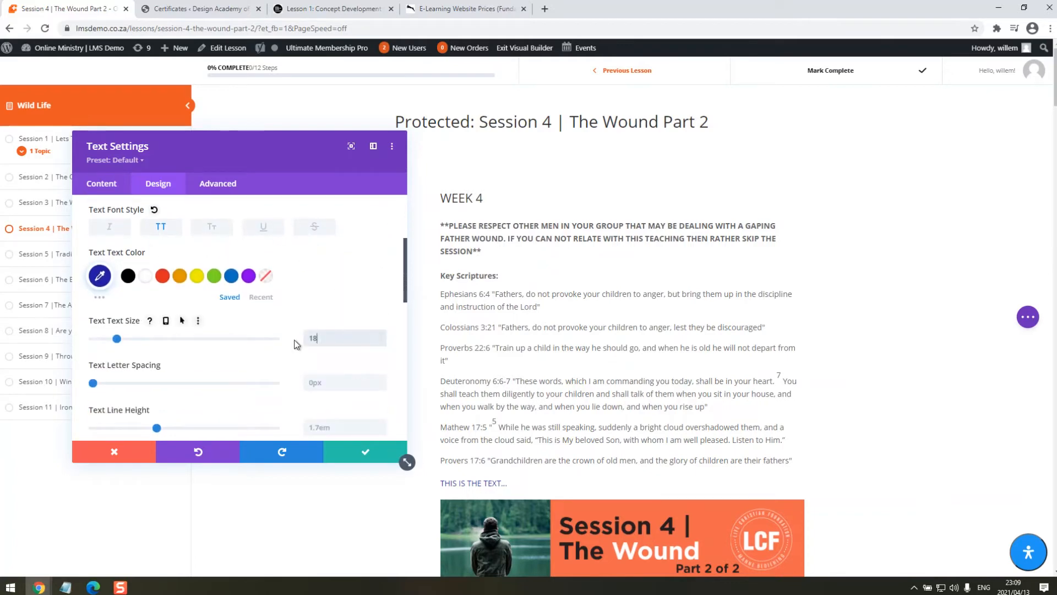
click(328, 382)
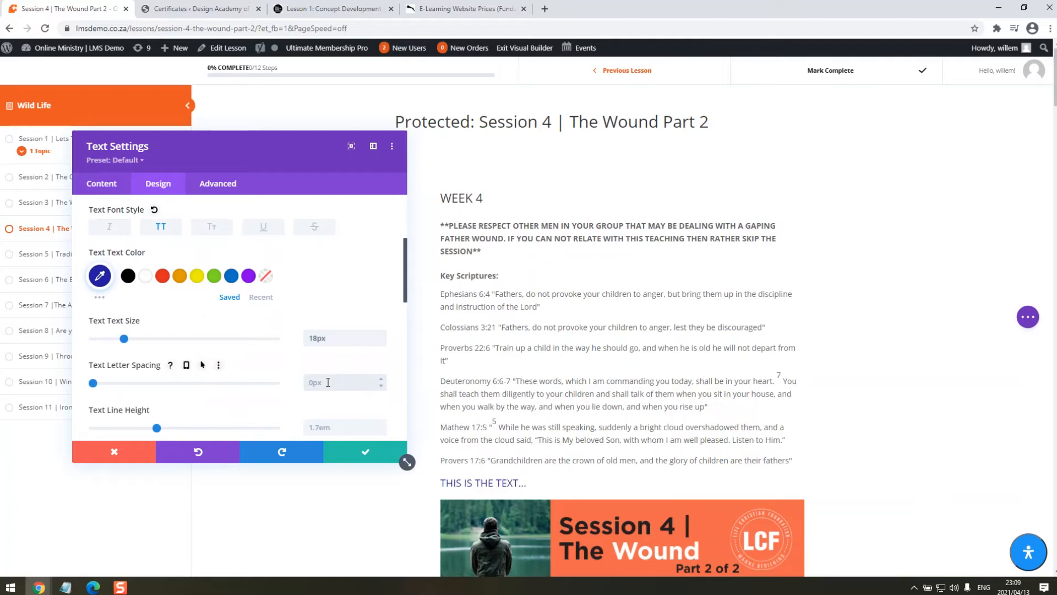
text(1)
Apply the text shadow preset with 0.08em horizontal length and 0.08em blur strength to the module's text.
scroll(328, 358, down, 5)
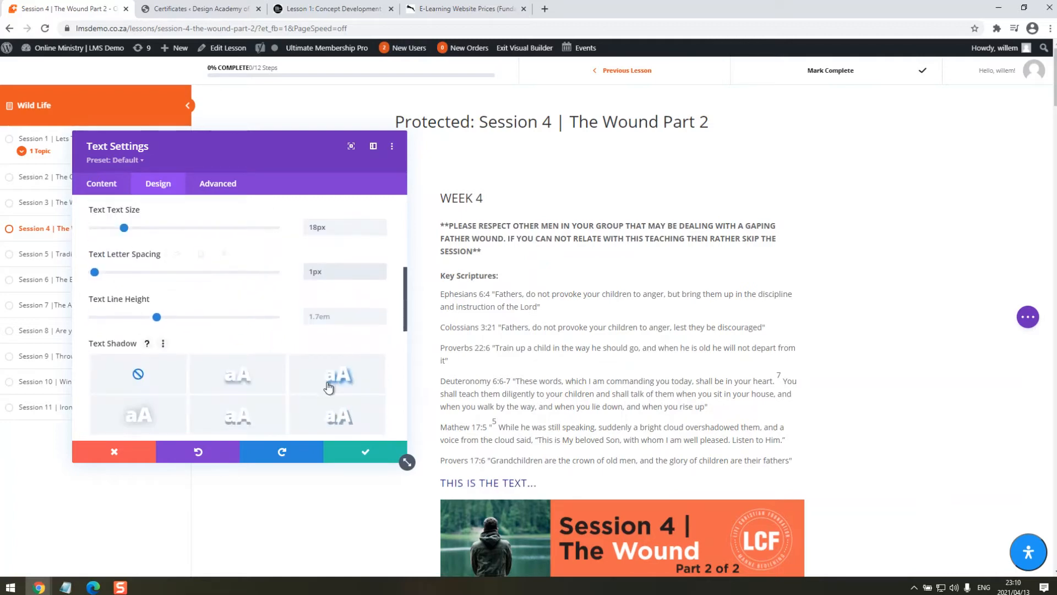
click(328, 334)
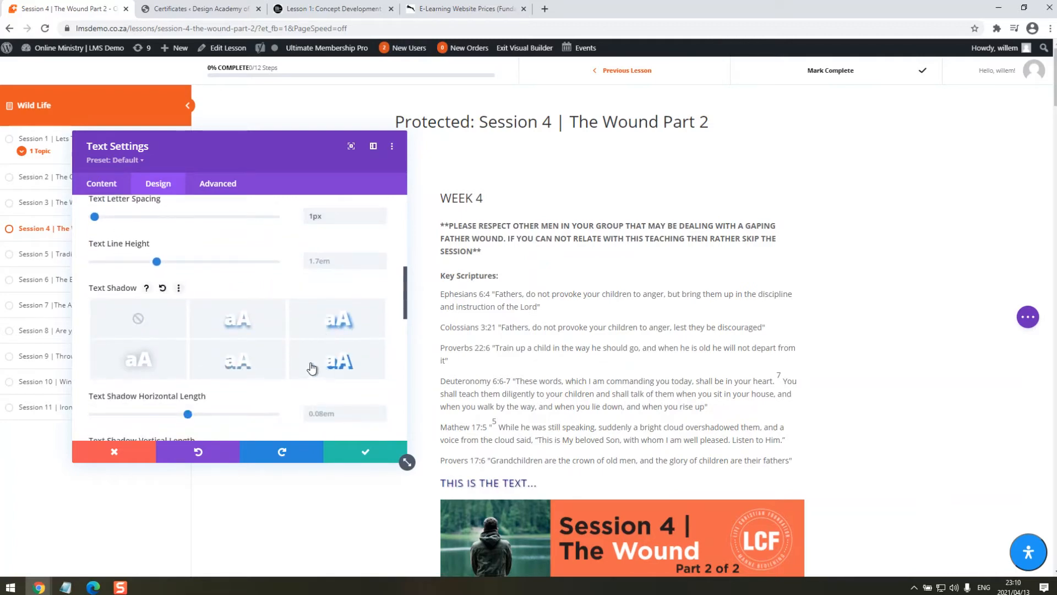
scroll(292, 367, down, 5)
scroll(229, 311, down, 2)
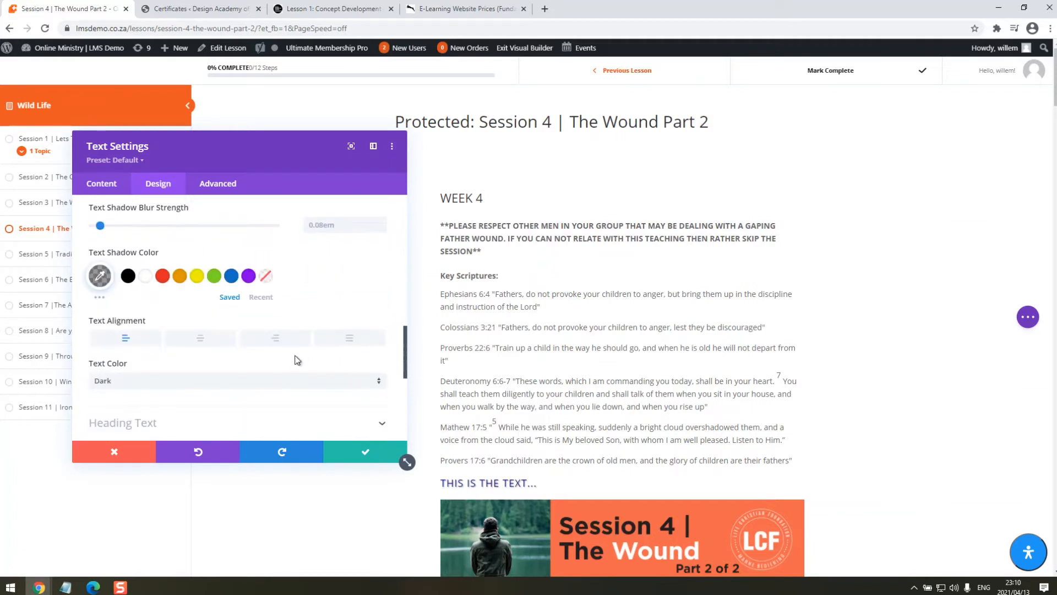
Set the text module's top margin to 29px, top padding to 35px and bottom padding to 57px, and save its settings.
scroll(275, 363, down, 4)
click(106, 207)
click(106, 208)
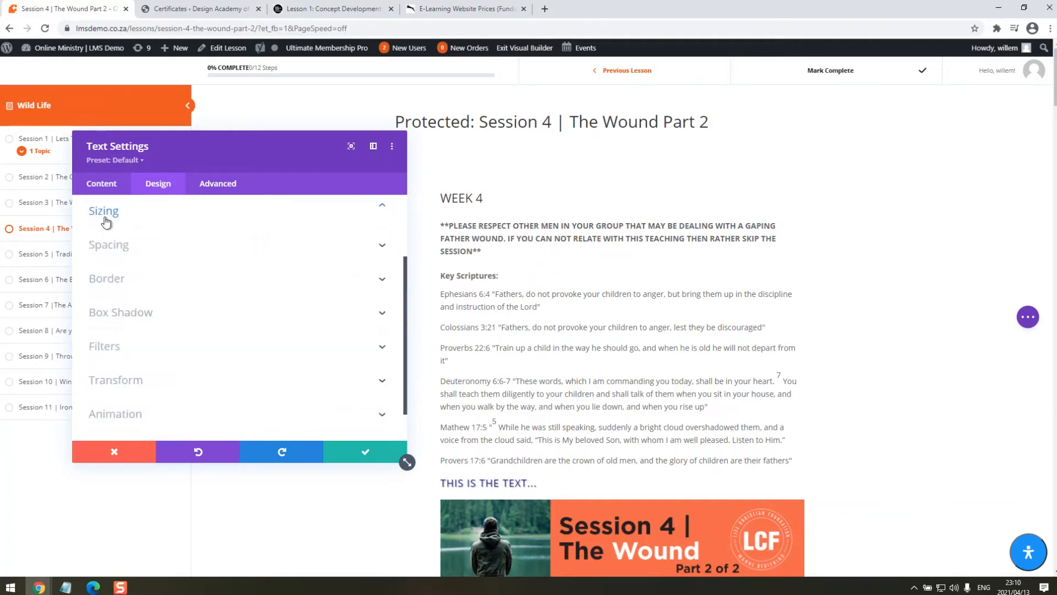
click(127, 250)
drag(110, 267, 161, 273)
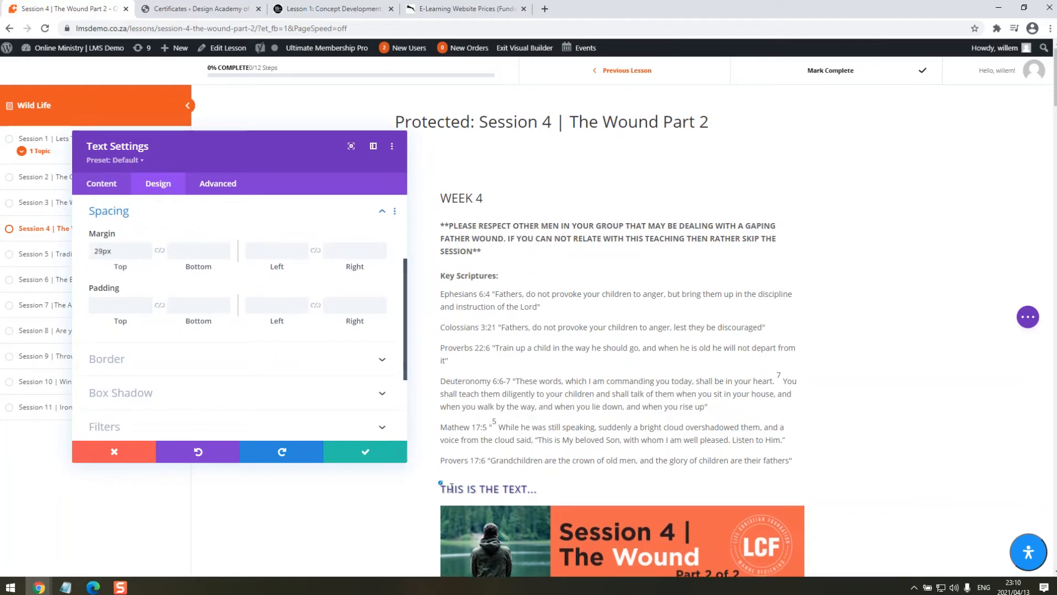
drag(99, 320, 308, 338)
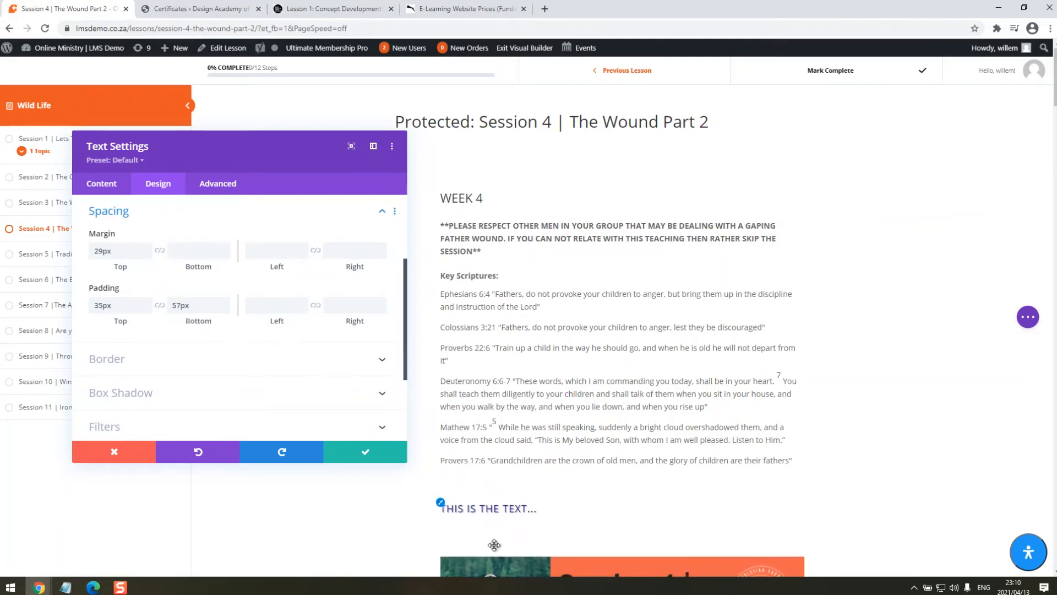
click(376, 453)
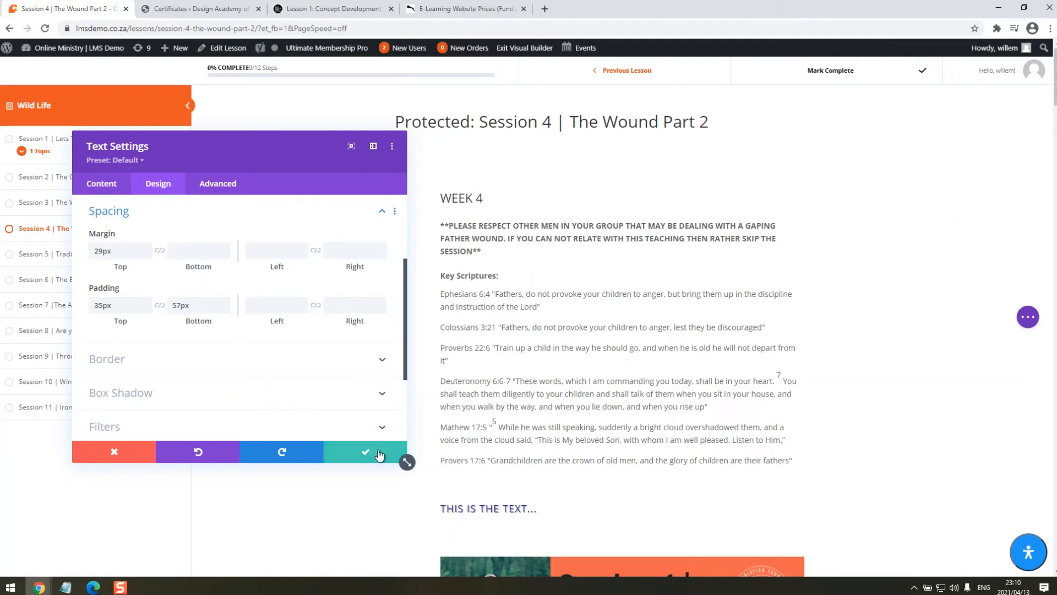
Insert an Image module below the "This is the text..." module, finding it with the module search.
scroll(613, 365, down, 3)
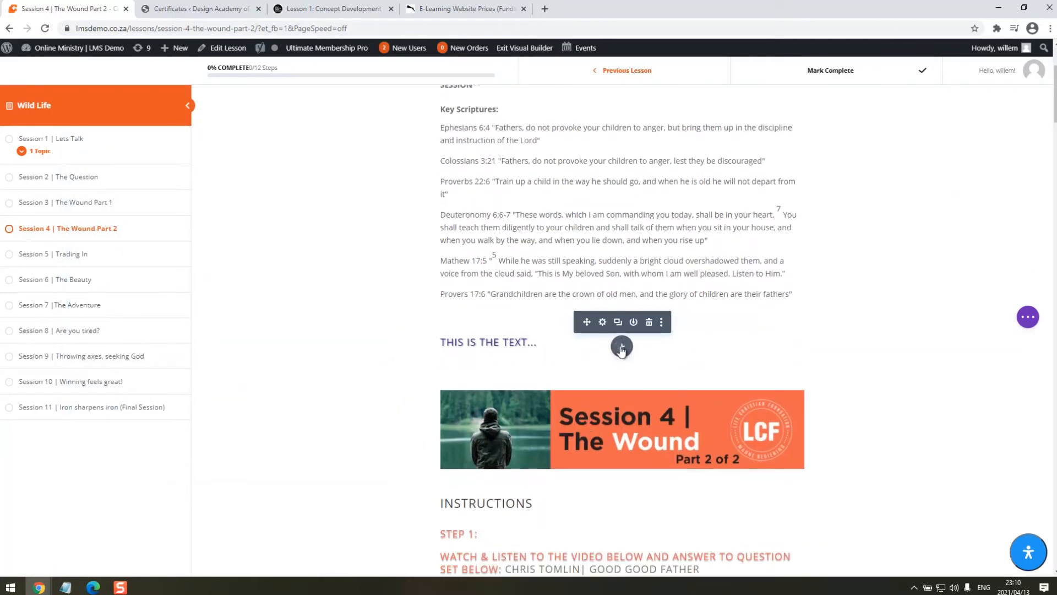
click(622, 346)
text(image)
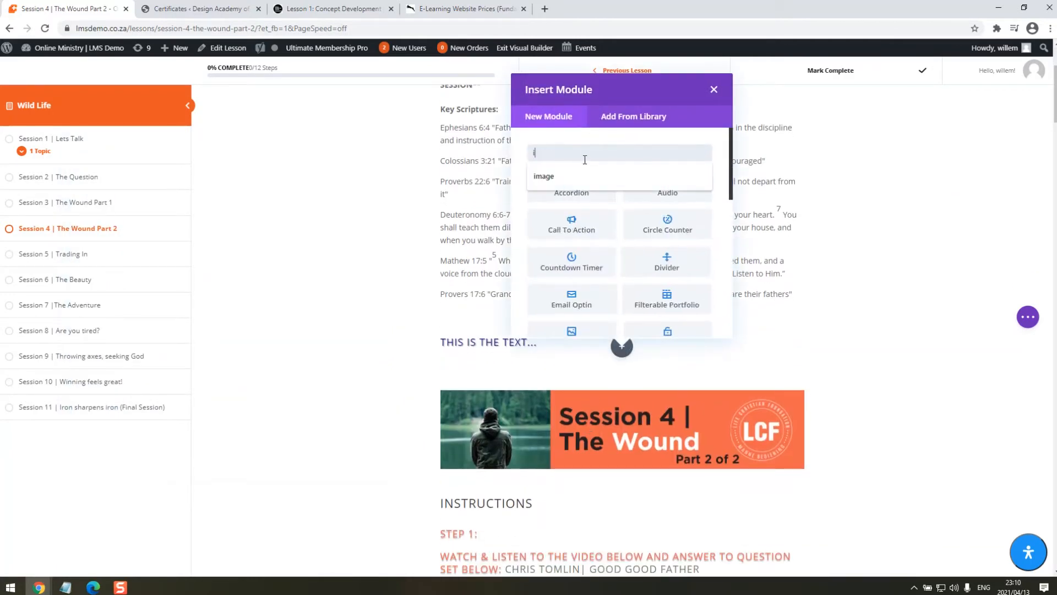
click(571, 187)
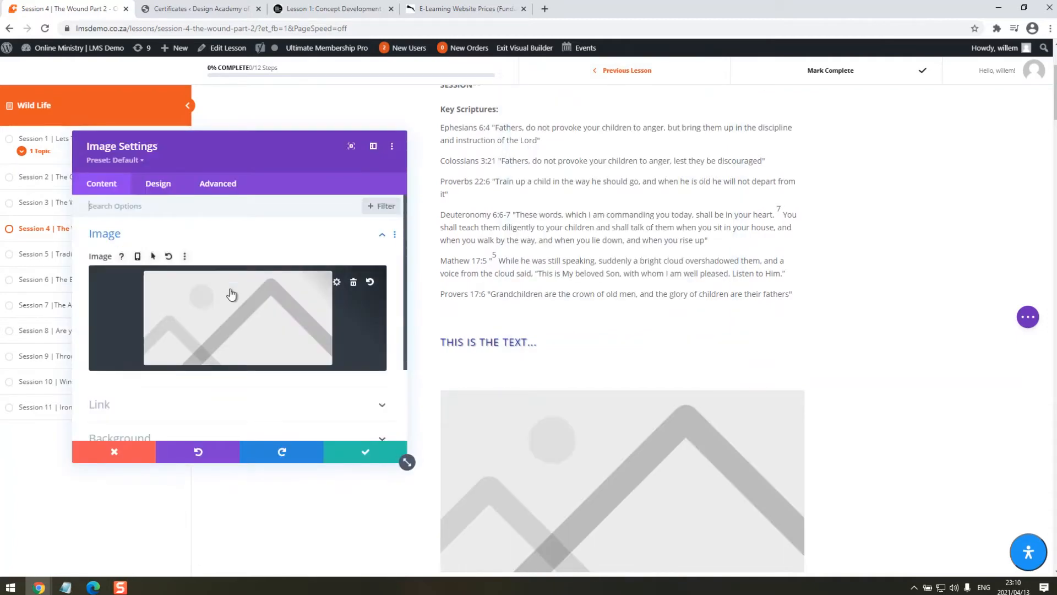
Replace the placeholder image with the woman's portrait from the Media Library and save the Image module.
click(230, 293)
click(152, 92)
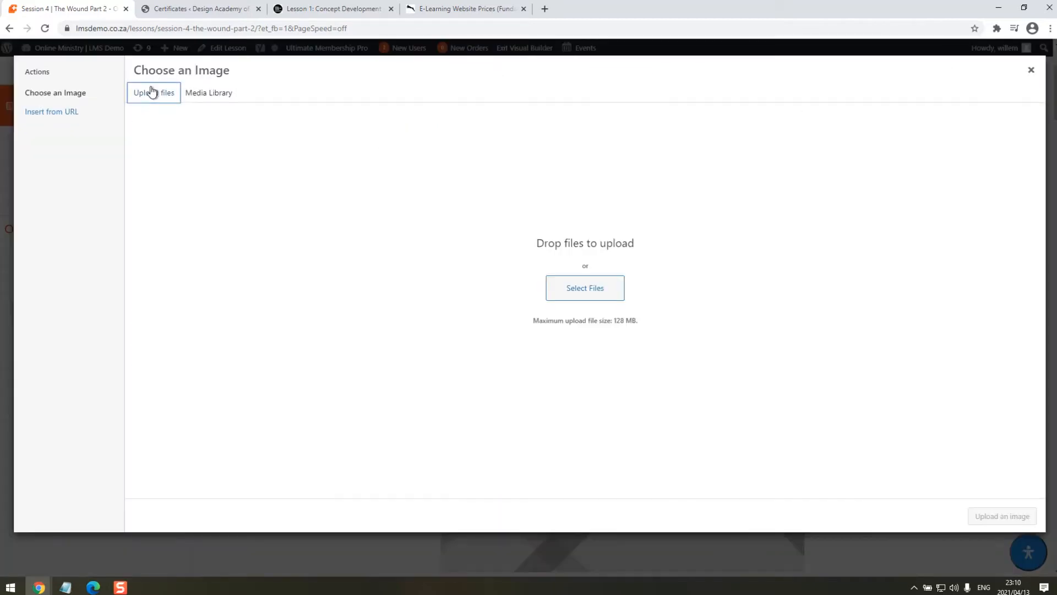
click(217, 95)
click(365, 284)
click(996, 513)
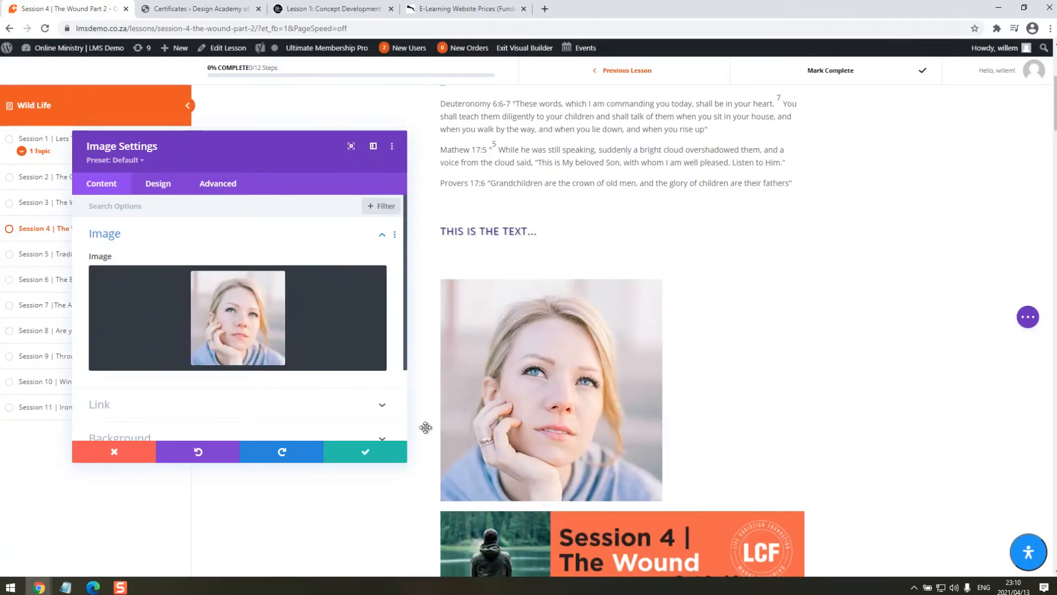
click(401, 457)
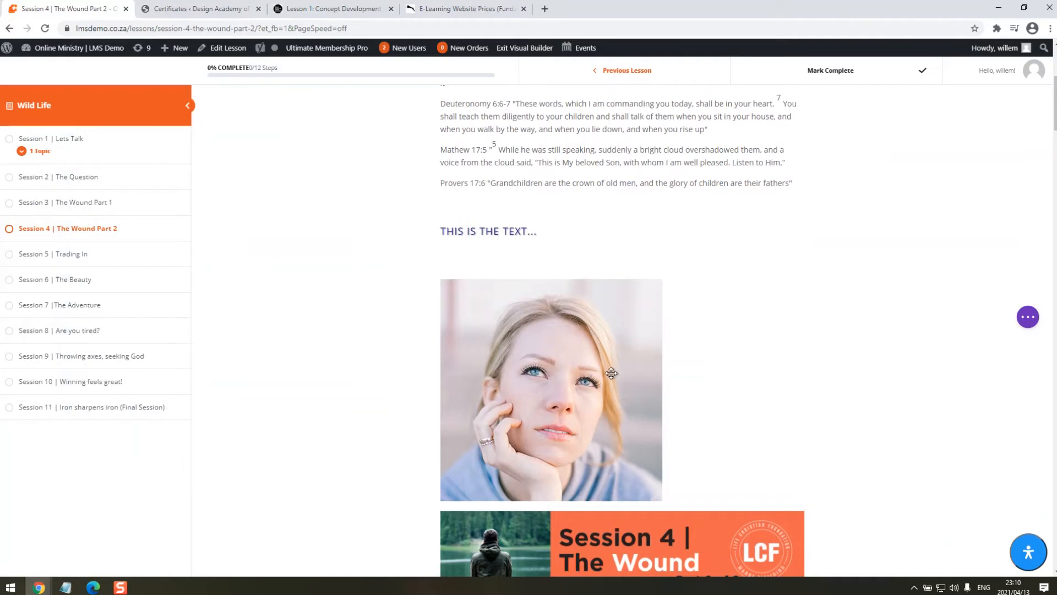
Set the portrait's filters to 148% brightness and 67deg hue, and save the image settings.
click(605, 307)
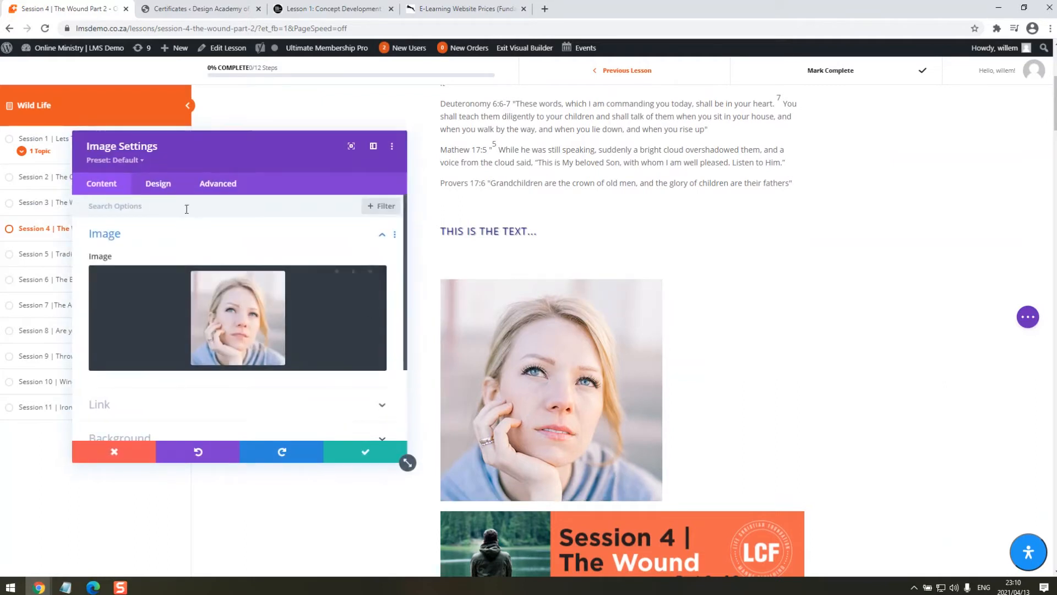
click(160, 185)
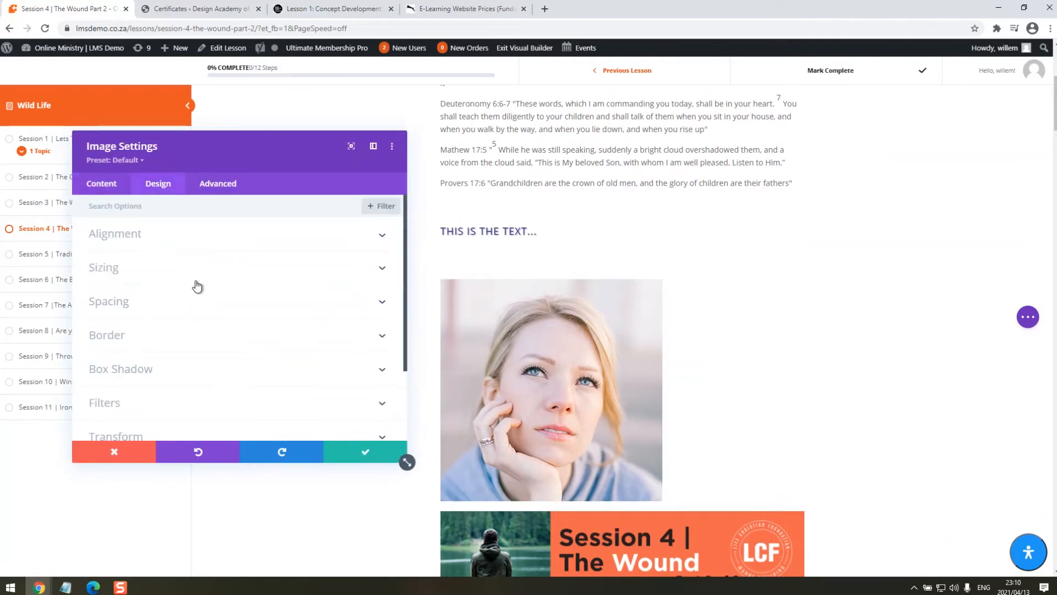
scroll(233, 308, down, 1)
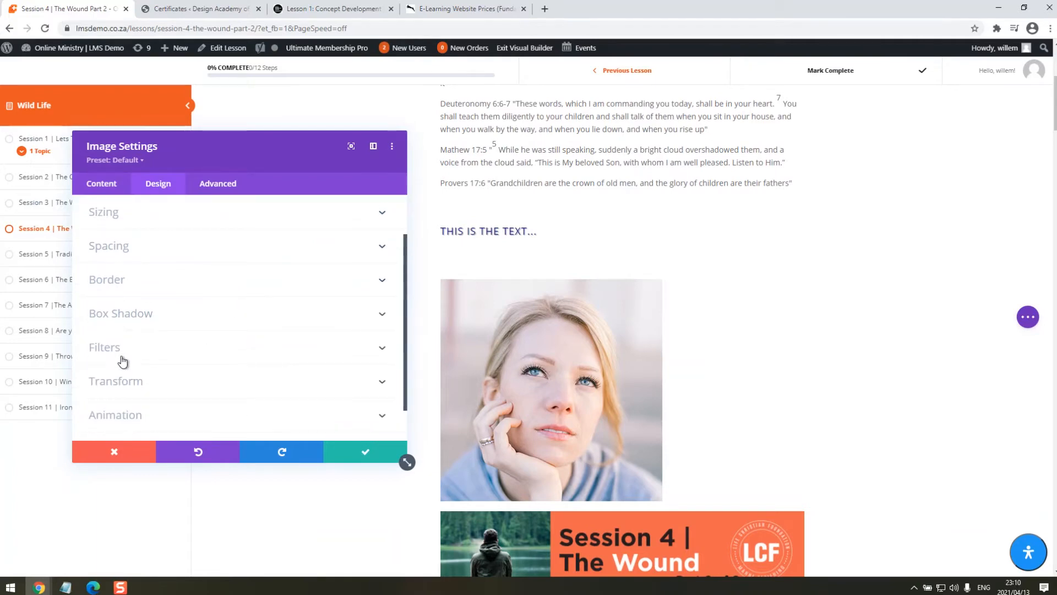
click(374, 346)
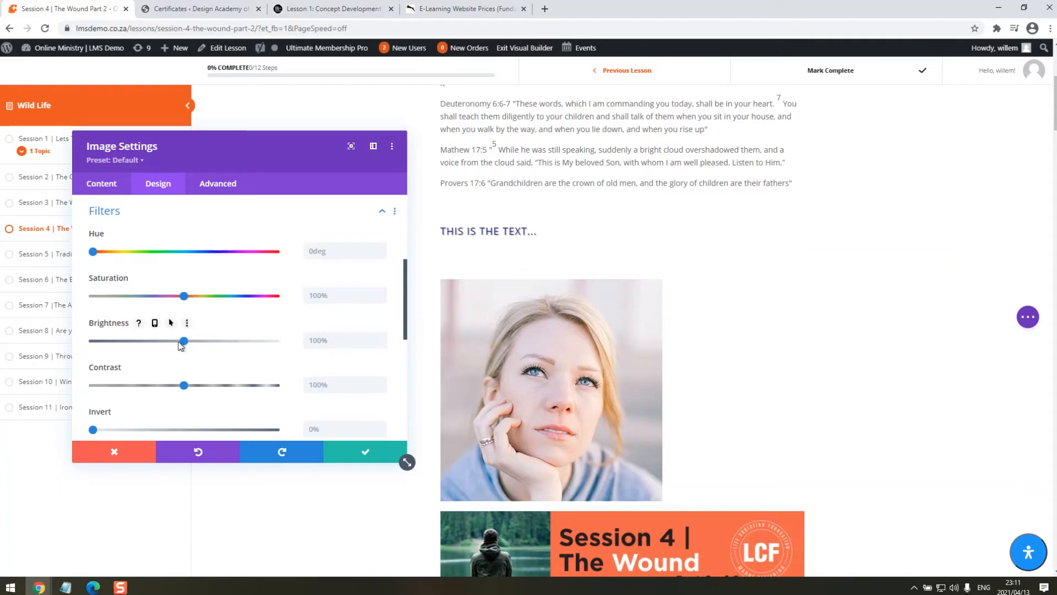
drag(185, 342, 229, 347)
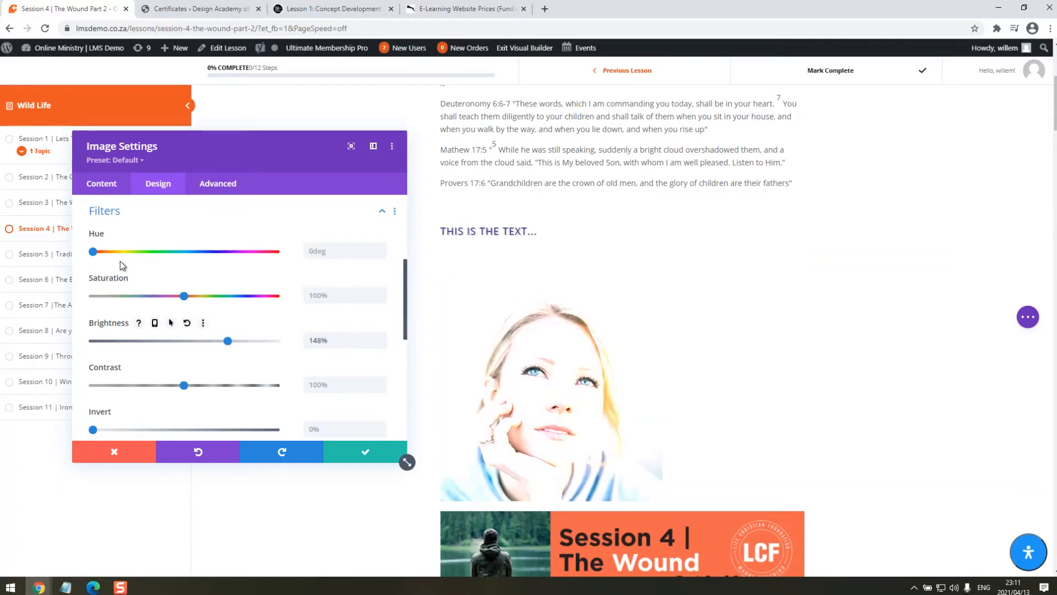
drag(93, 252, 127, 252)
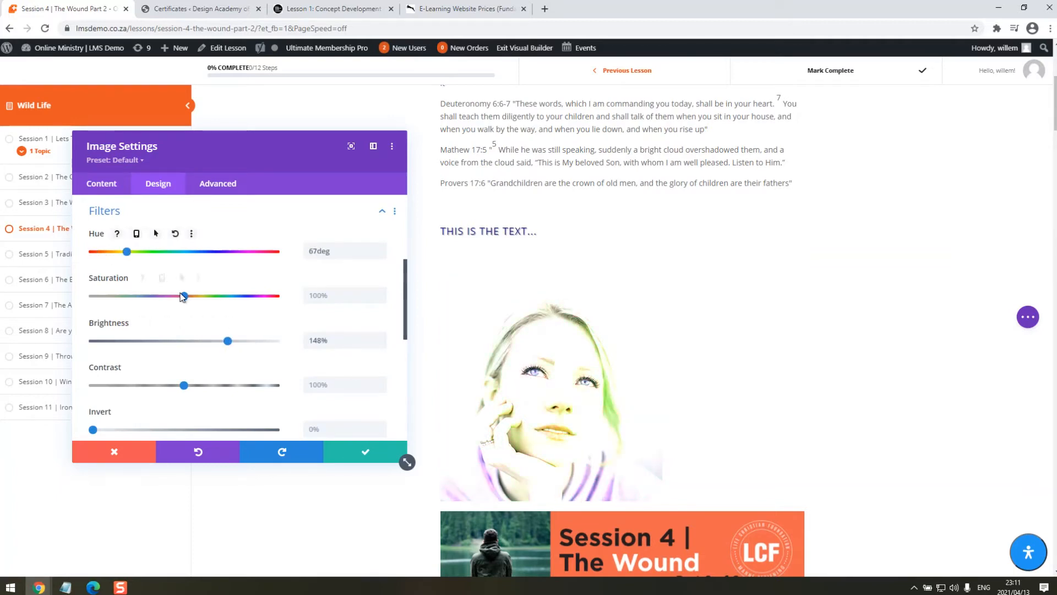
click(366, 455)
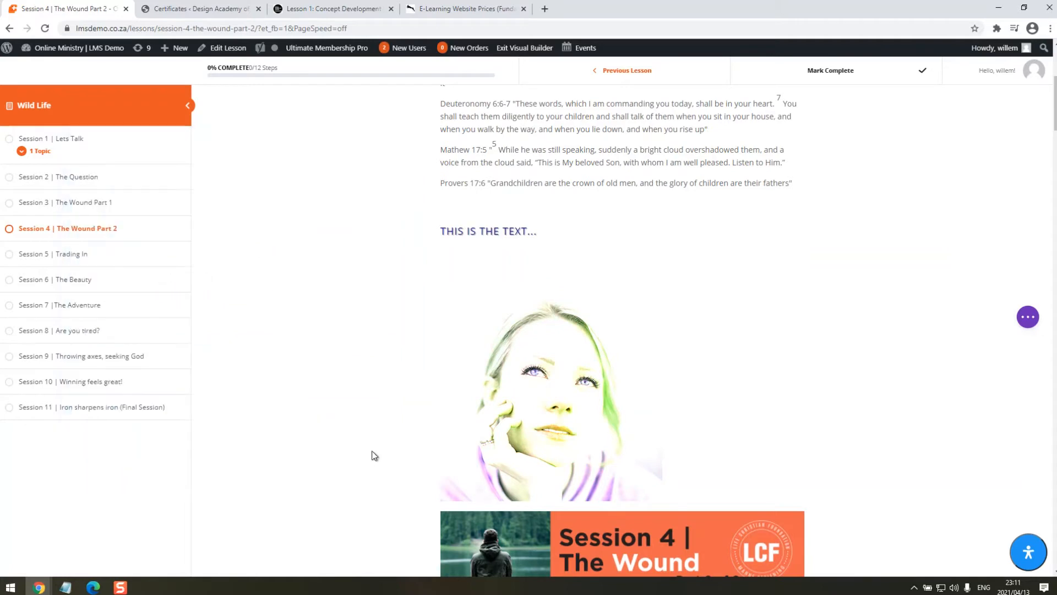
Insert a row with two equal columns below the film credits at the end of the lesson, leaving its columns empty.
scroll(608, 300, down, 3)
scroll(609, 299, up, 4)
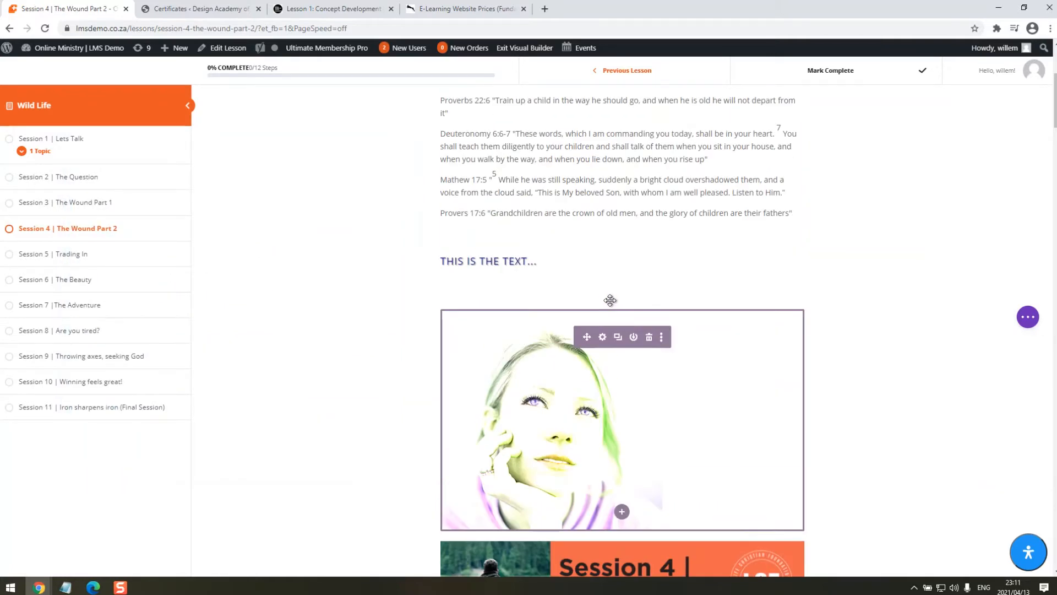
scroll(608, 296, down, 20)
scroll(642, 297, down, 15)
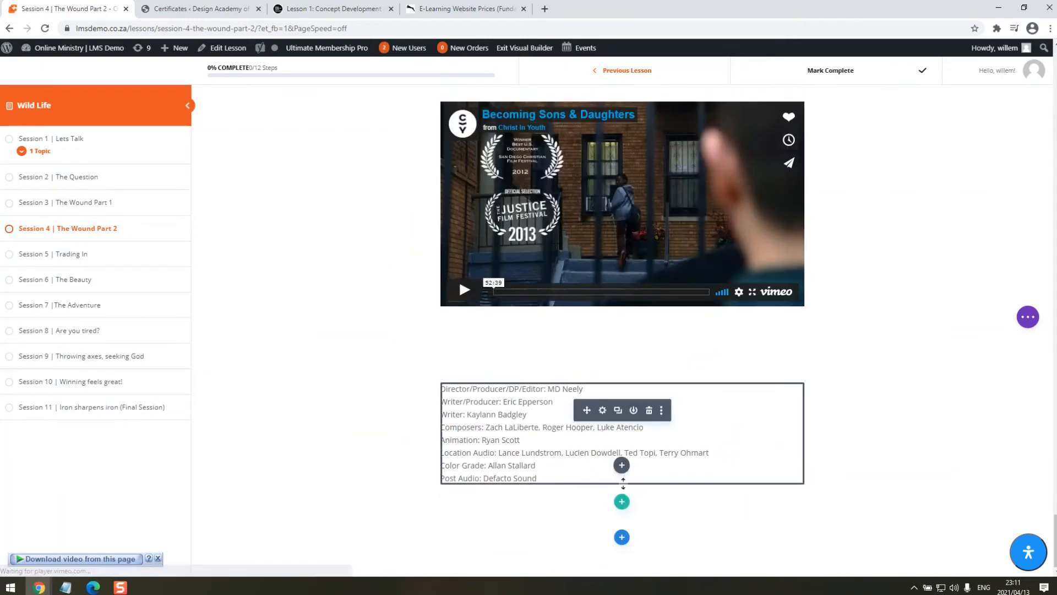
click(622, 501)
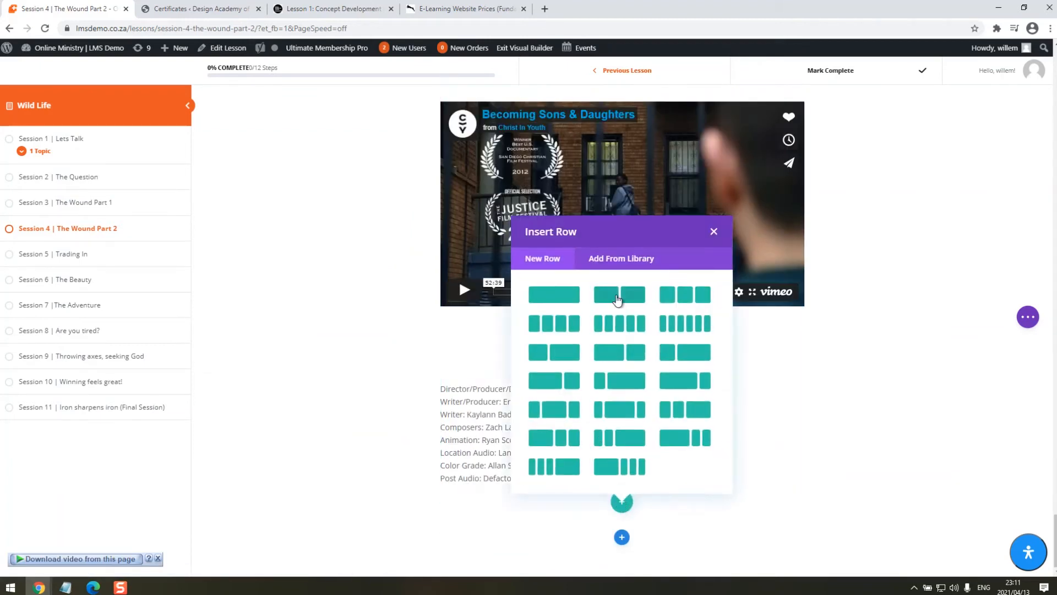
click(633, 296)
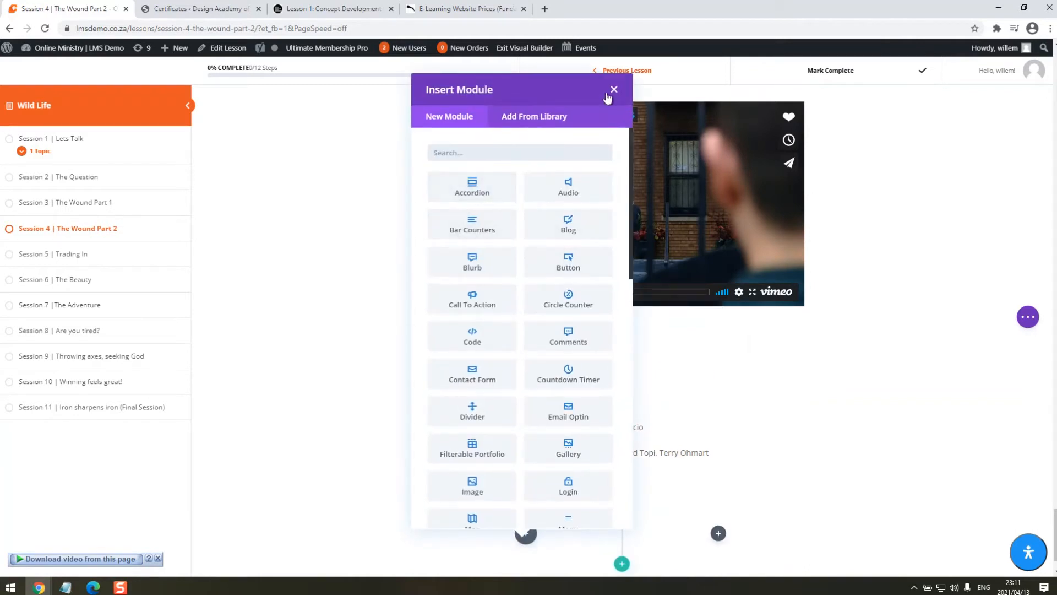
click(613, 90)
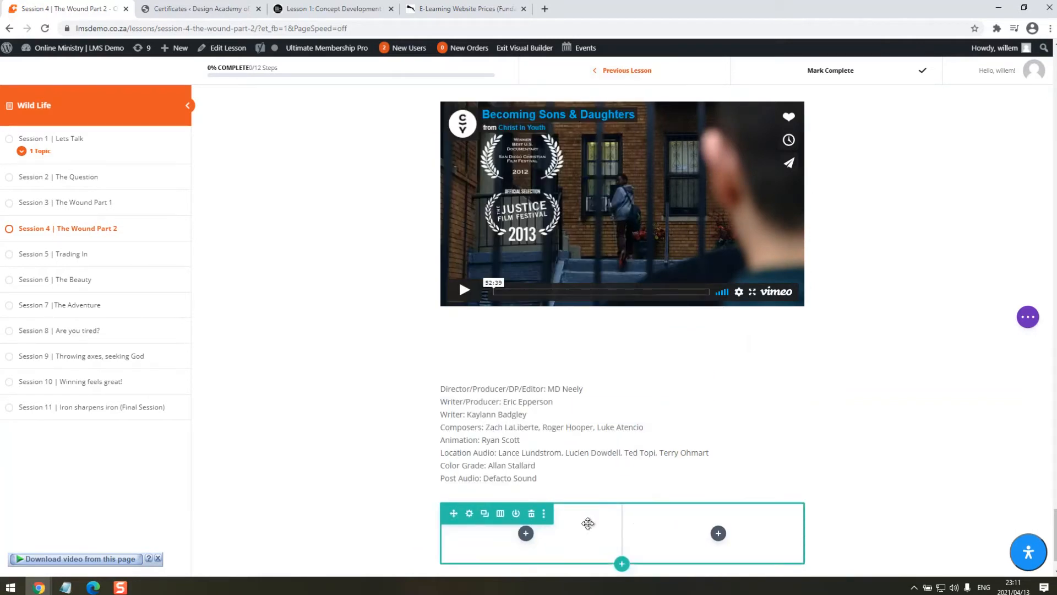
Insert a Text module with its placeholder content into the first column of the new row and leave its settings.
click(525, 540)
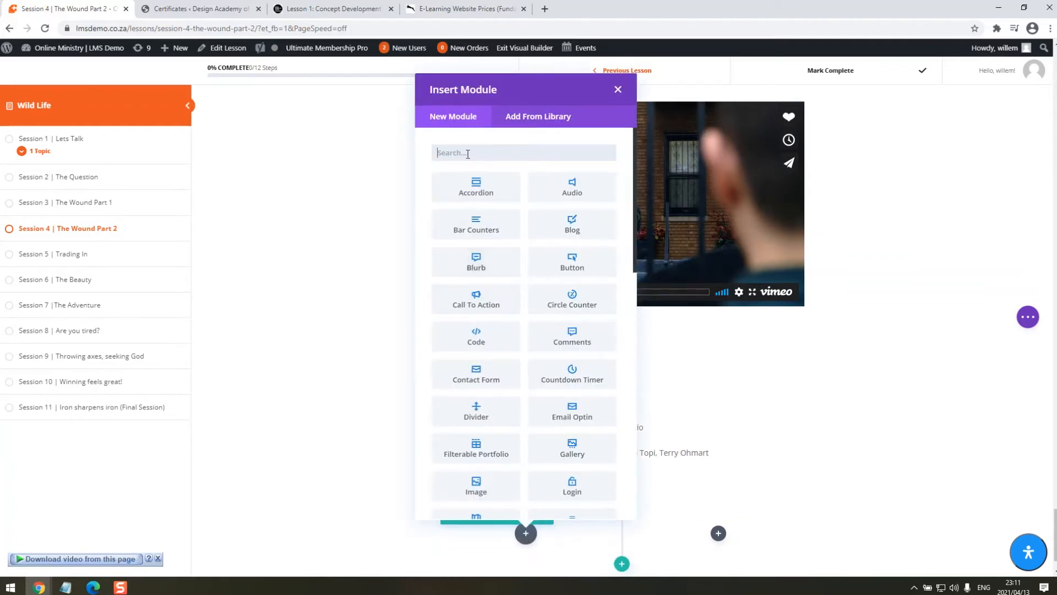
text(text)
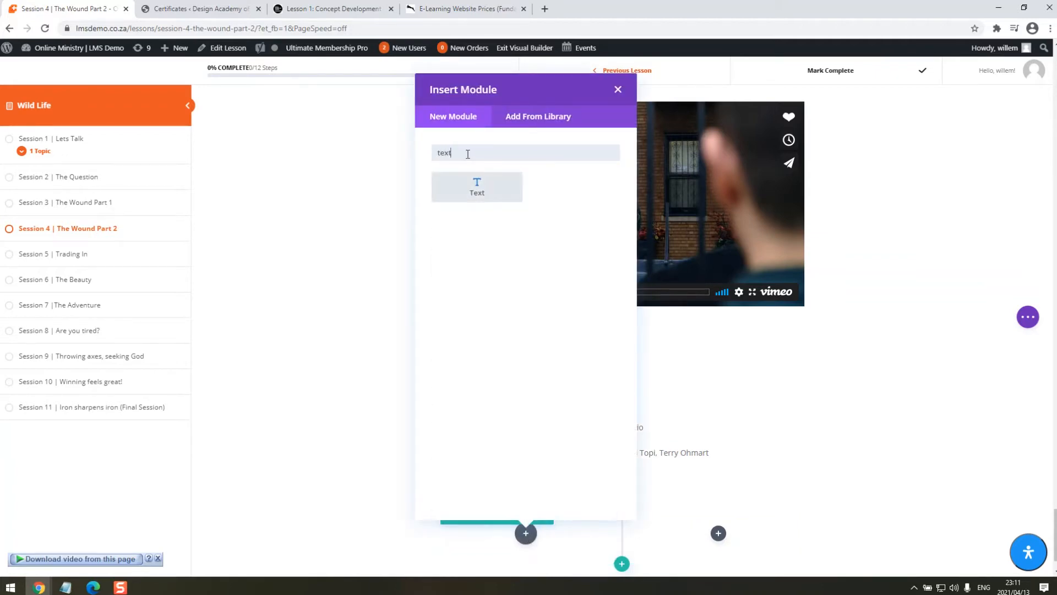
click(457, 184)
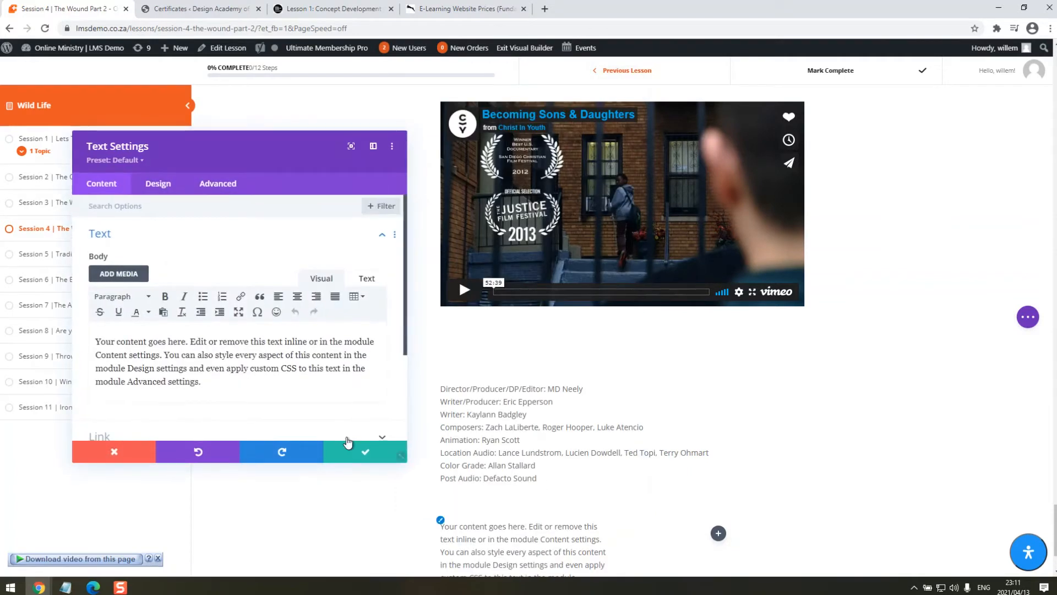
key(Escape)
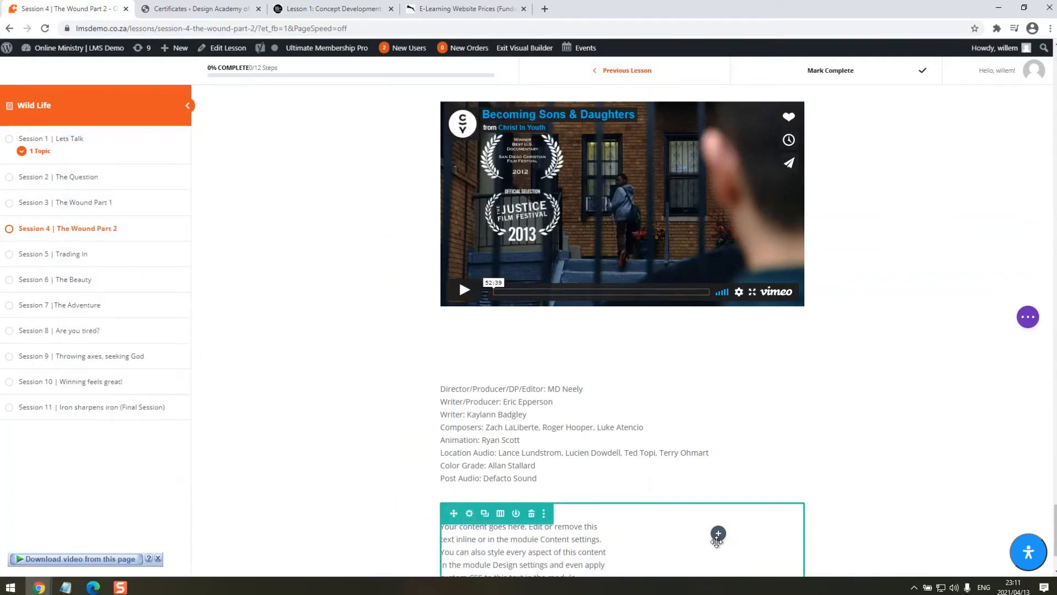
Insert an Image module into the second column of the new two-column row, next to the placeholder text.
click(718, 532)
click(671, 156)
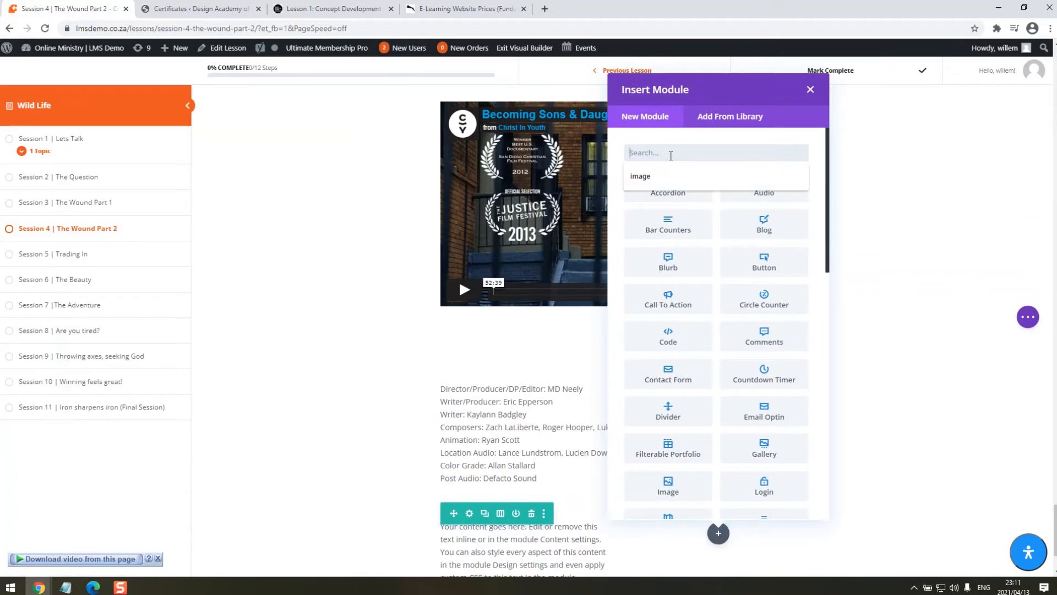
text(image)
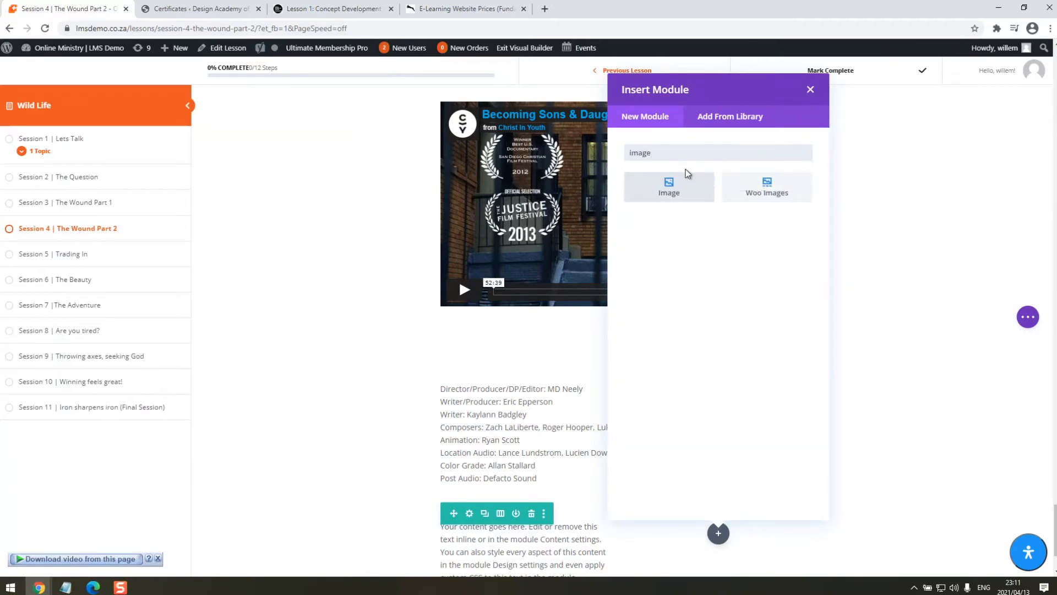
click(673, 187)
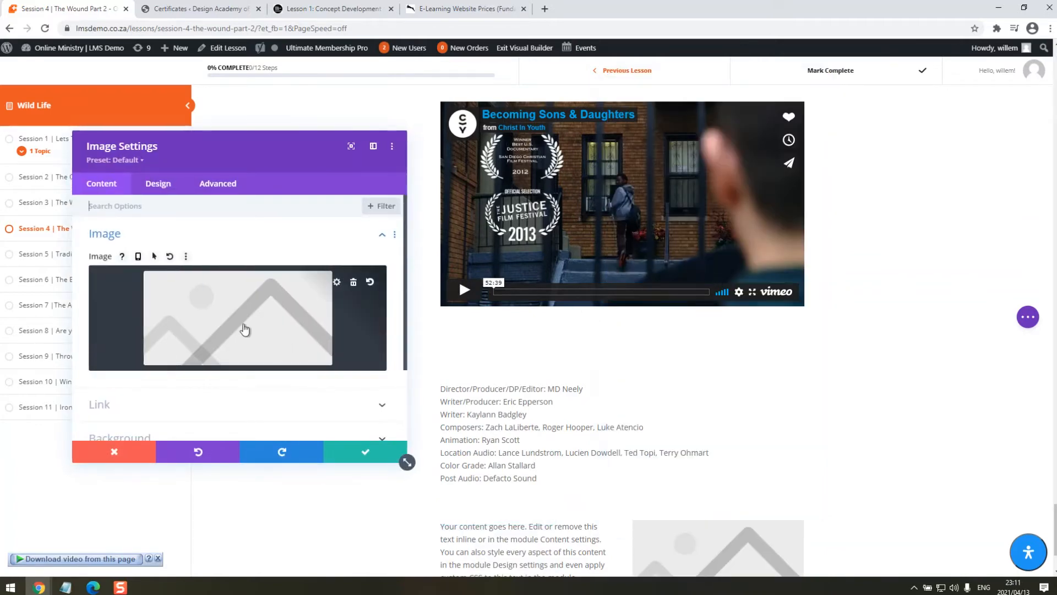
Replace the placeholder image with portrait-square-03.jpg from the Media Library and save the Image module.
click(245, 329)
click(242, 264)
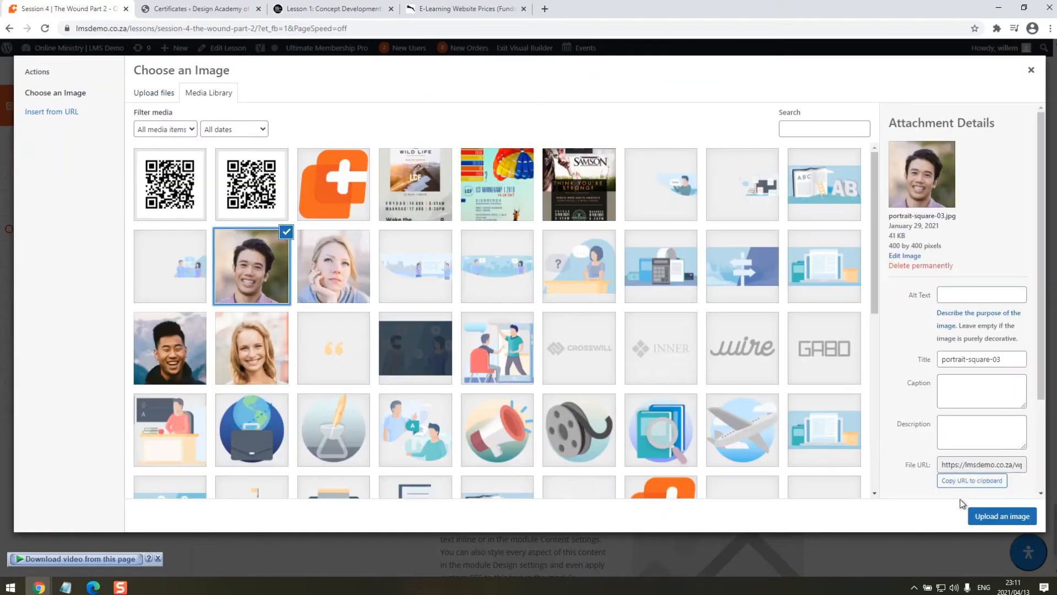
click(1001, 516)
scroll(582, 408, down, 4)
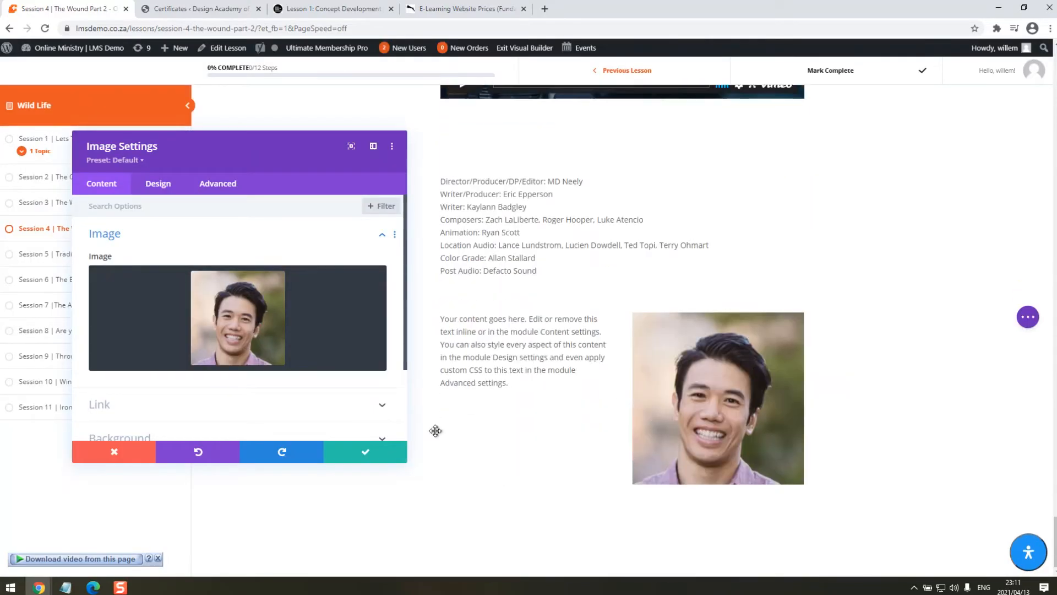
click(362, 454)
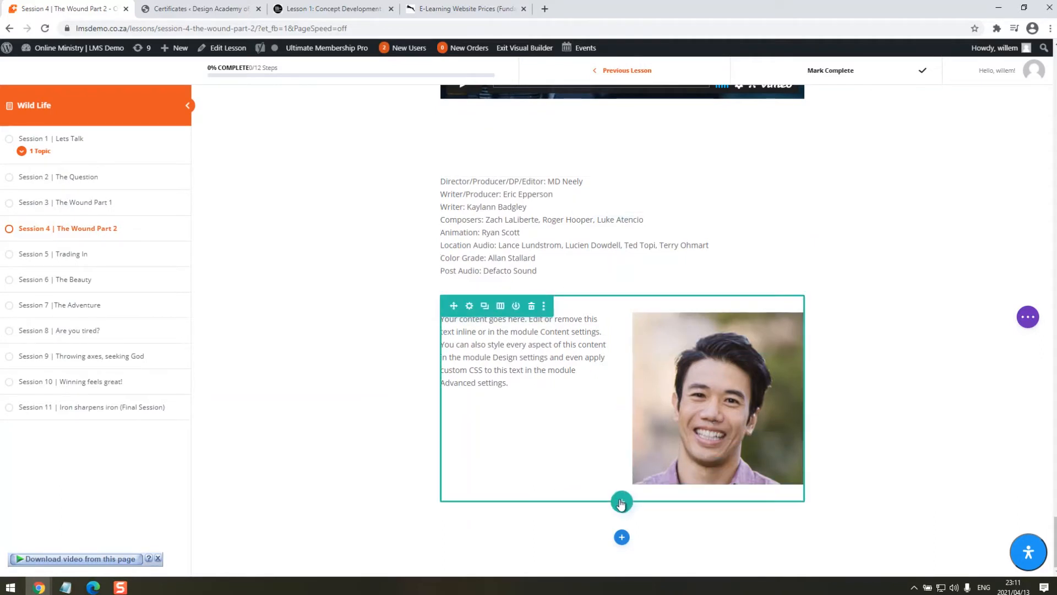
Insert a single-column row below the text-and-portrait row and look through the modules available for it.
click(622, 501)
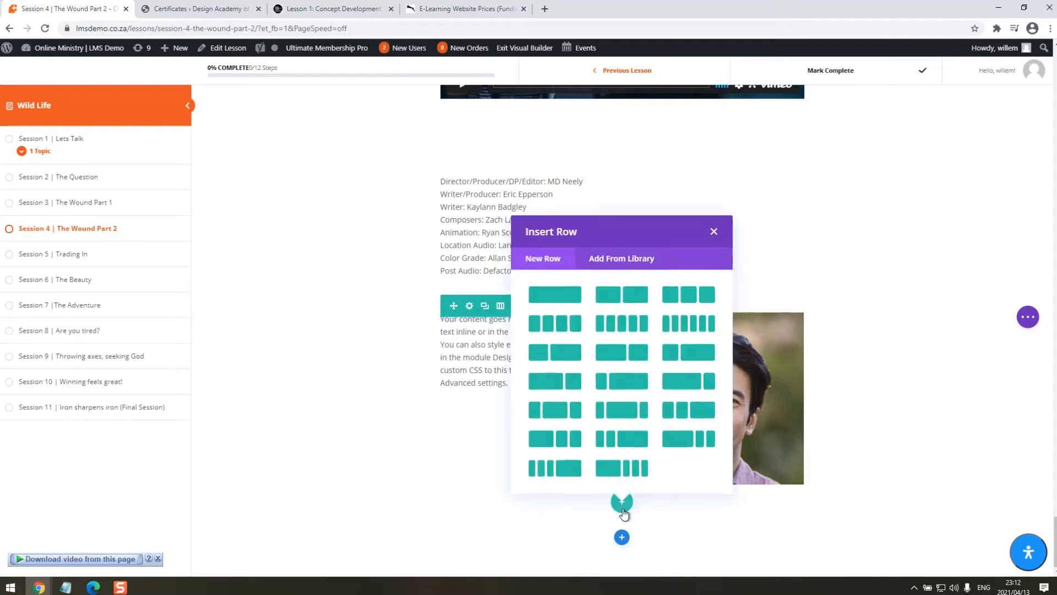
click(576, 296)
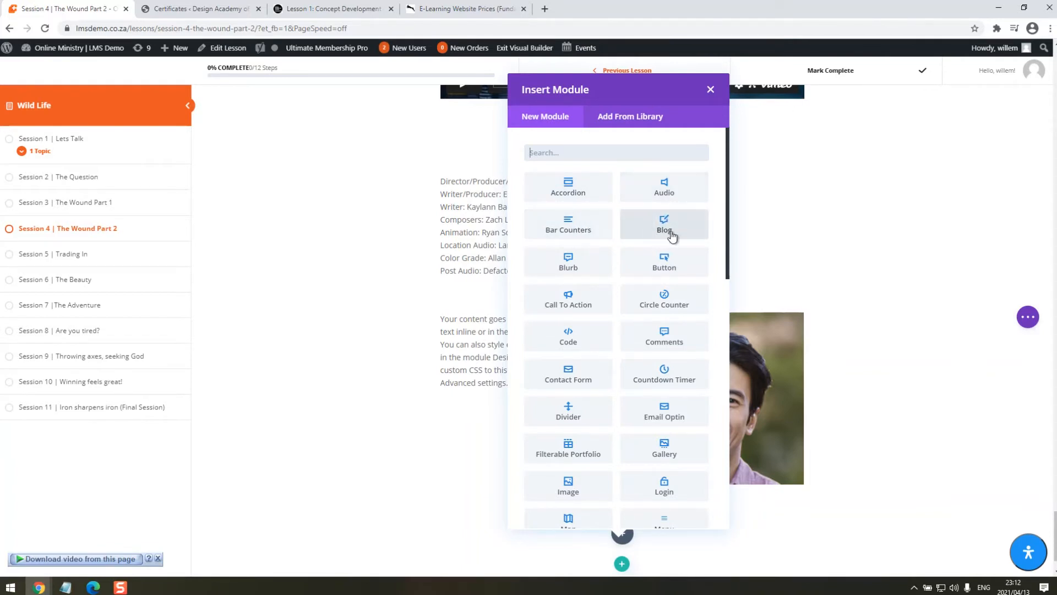
scroll(634, 228, down, 1)
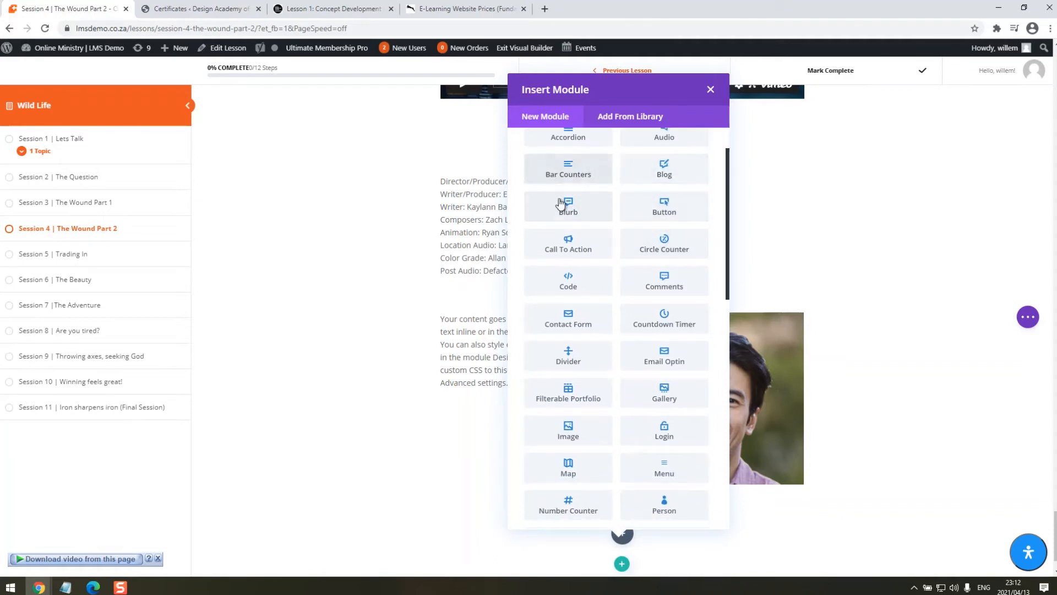
scroll(627, 281, down, 1)
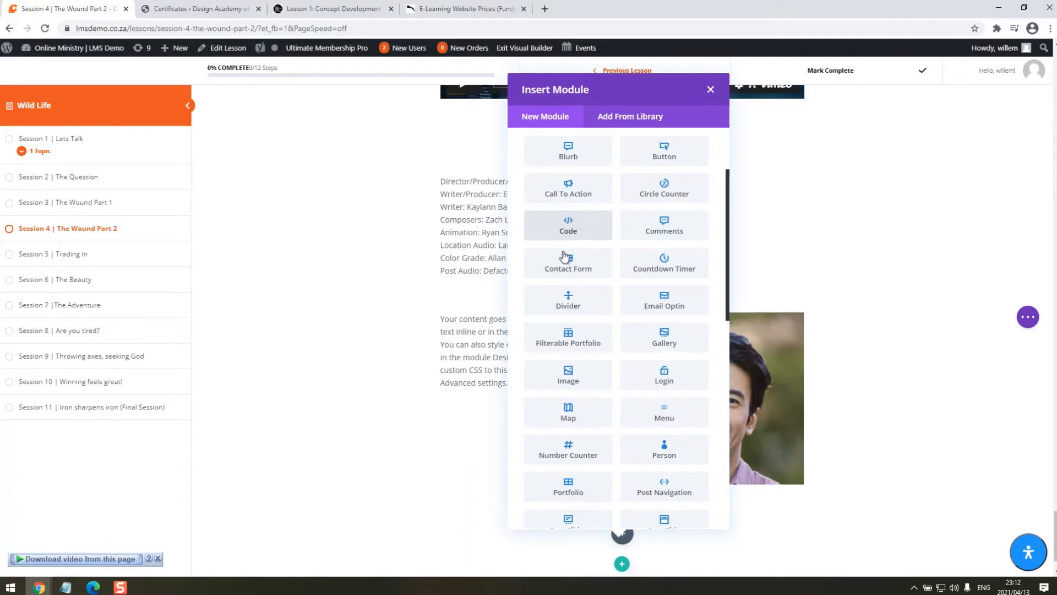
scroll(629, 316, down, 1)
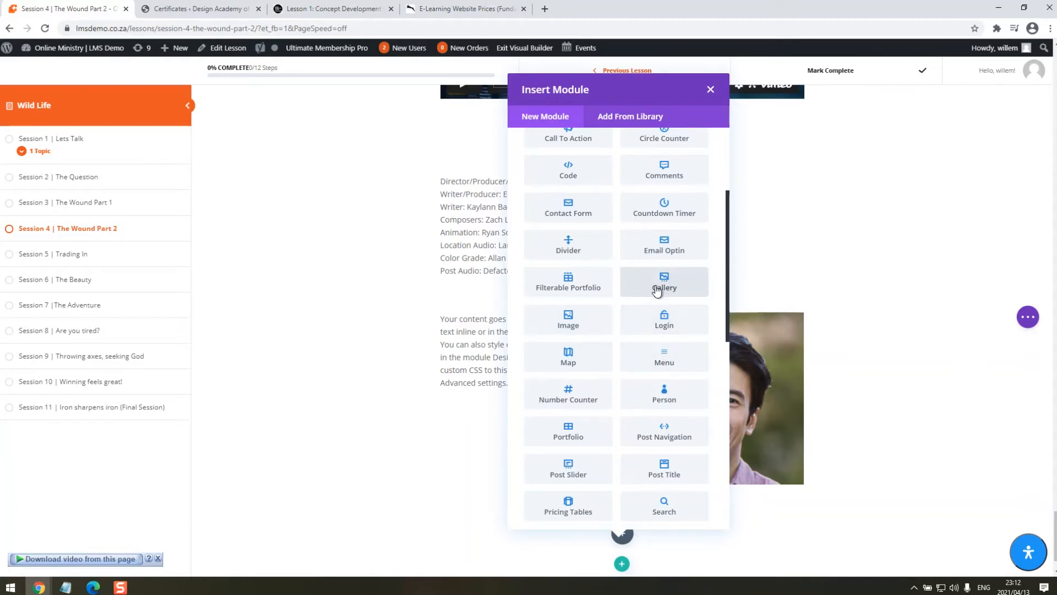
scroll(573, 302, down, 2)
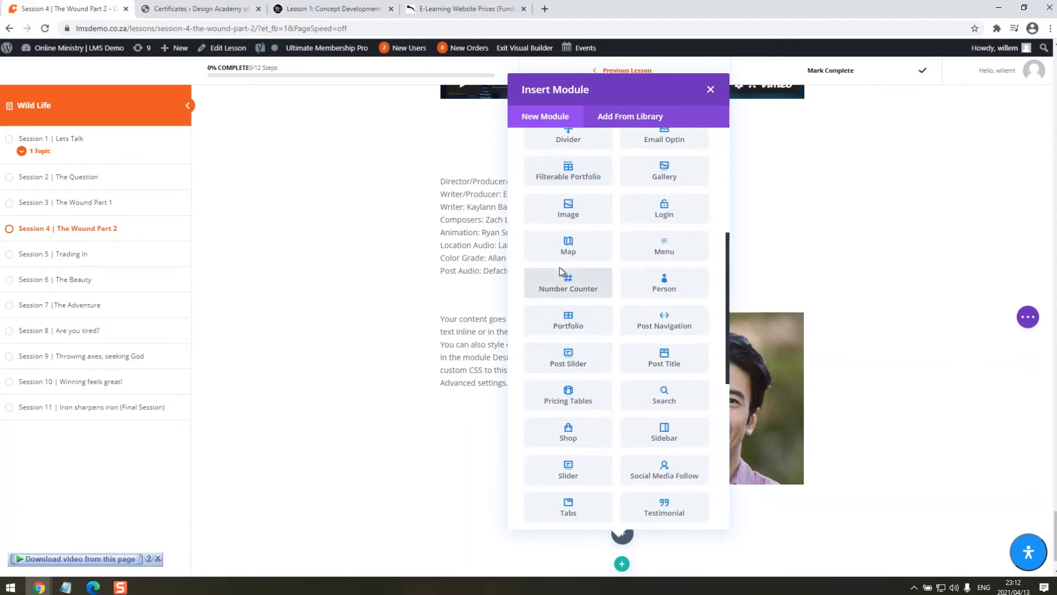
scroll(610, 302, down, 4)
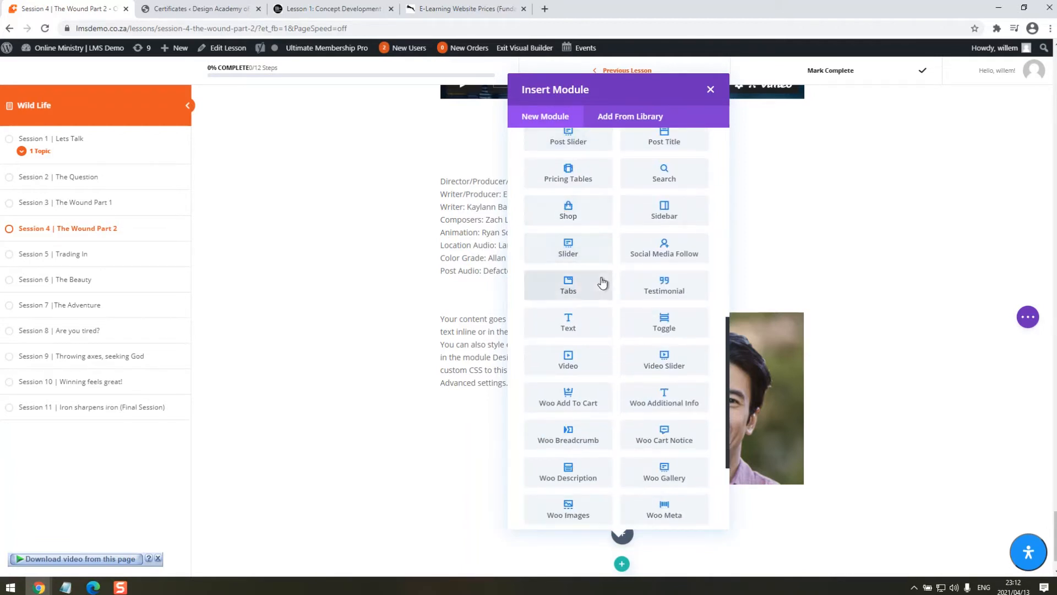
scroll(593, 332, down, 1)
scroll(610, 325, down, 2)
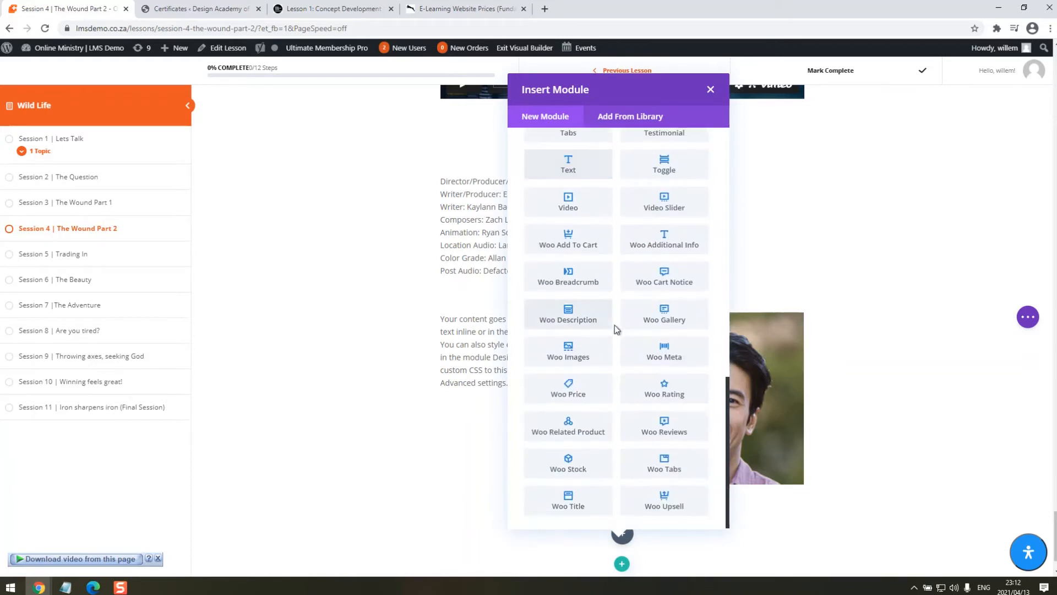
scroll(606, 279, up, 12)
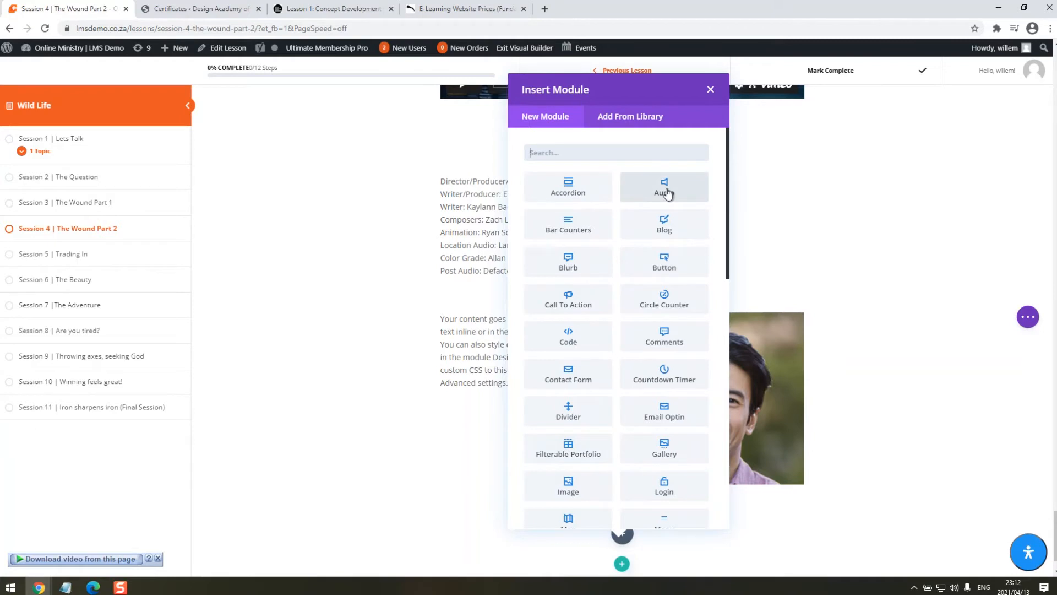
Insert an Audio module into the new row, look at its audio file upload options, and leave its settings without choosing a file.
click(666, 190)
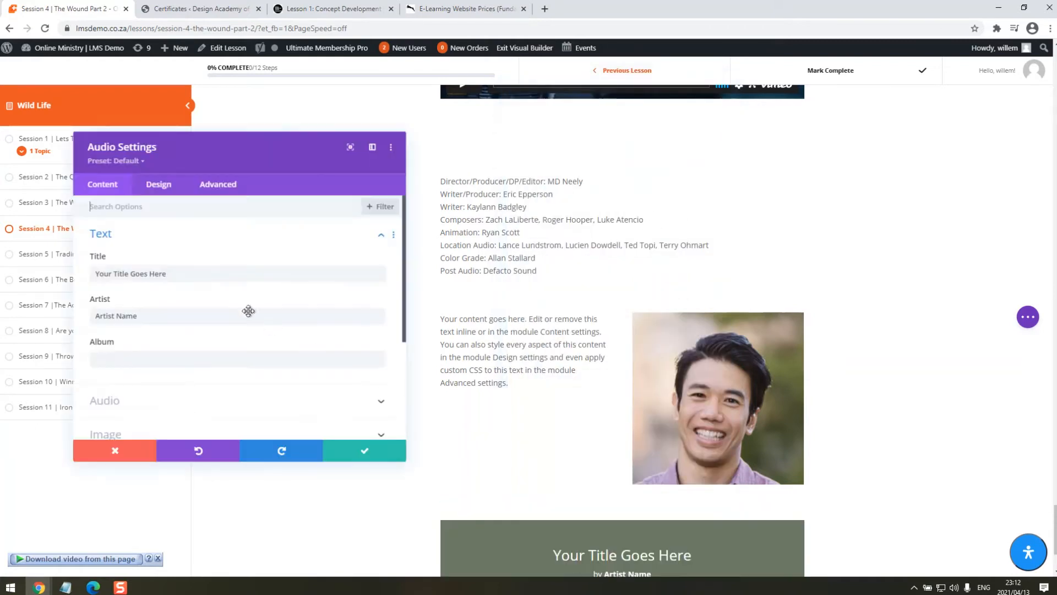
scroll(130, 297, down, 1)
click(108, 357)
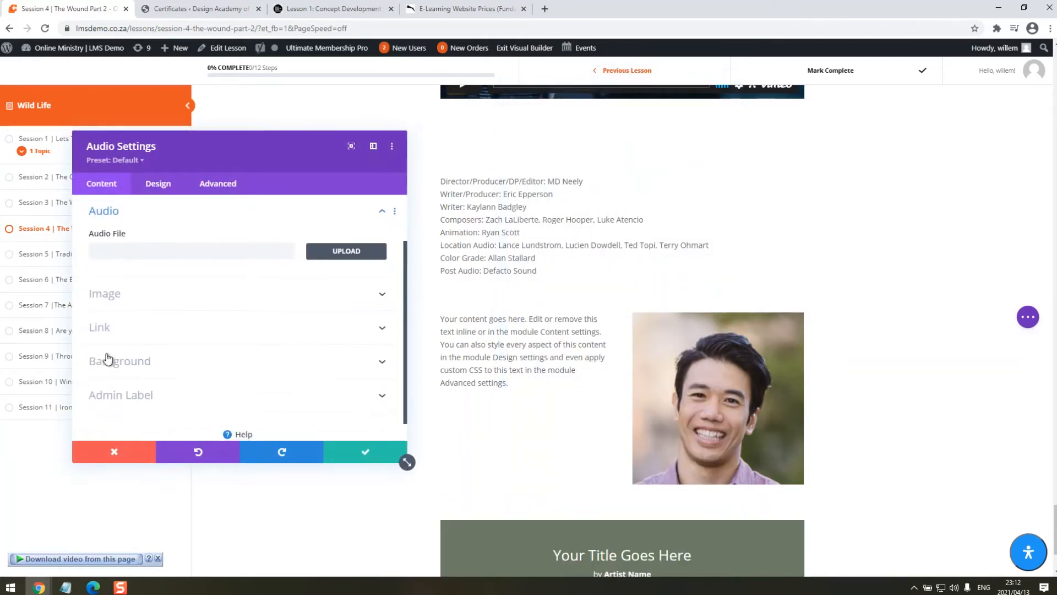
click(342, 251)
click(143, 95)
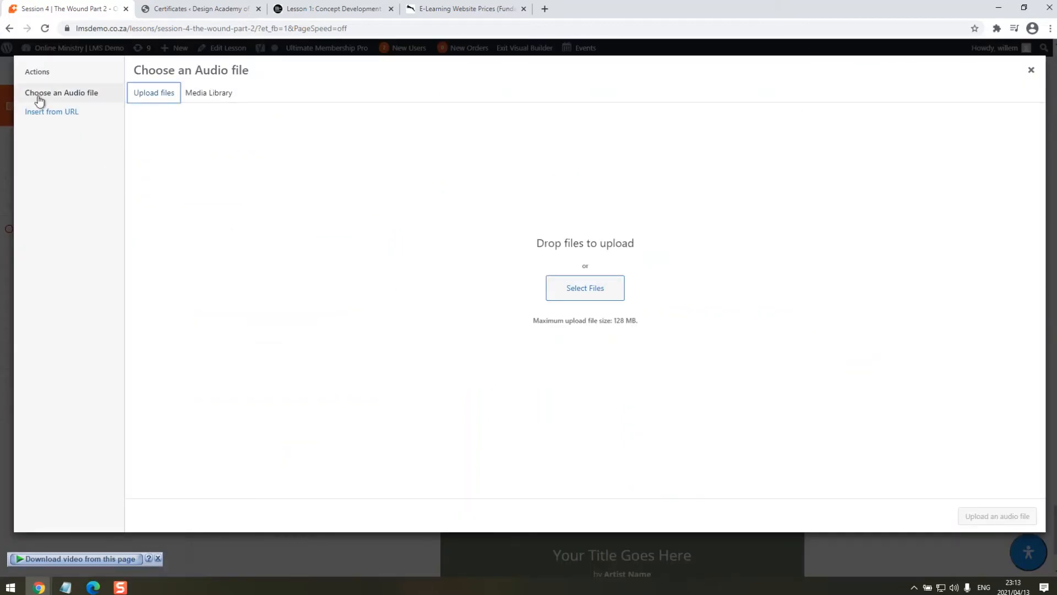
click(1030, 73)
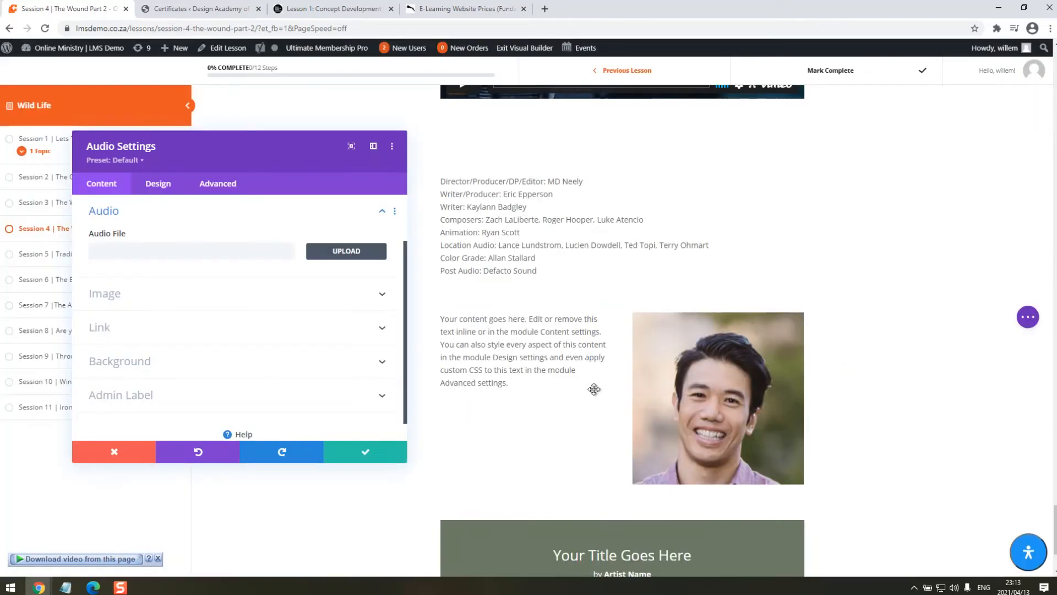
click(107, 456)
Preview the lesson in tablet view and in phone view using the builder's page tools.
scroll(384, 294, up, 5)
scroll(385, 294, up, 20)
scroll(345, 304, up, 13)
click(1028, 318)
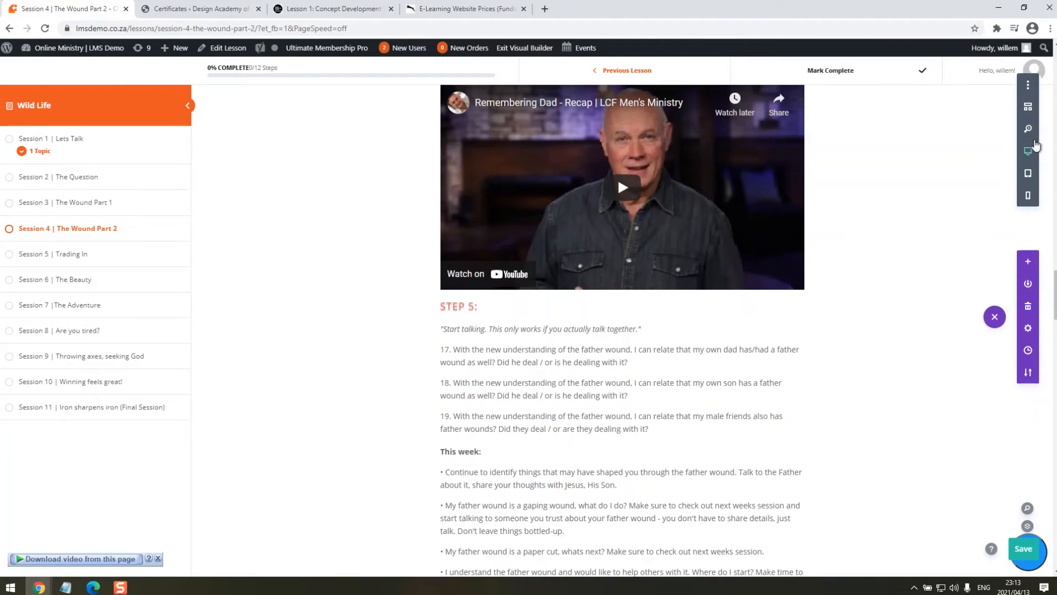
click(1027, 173)
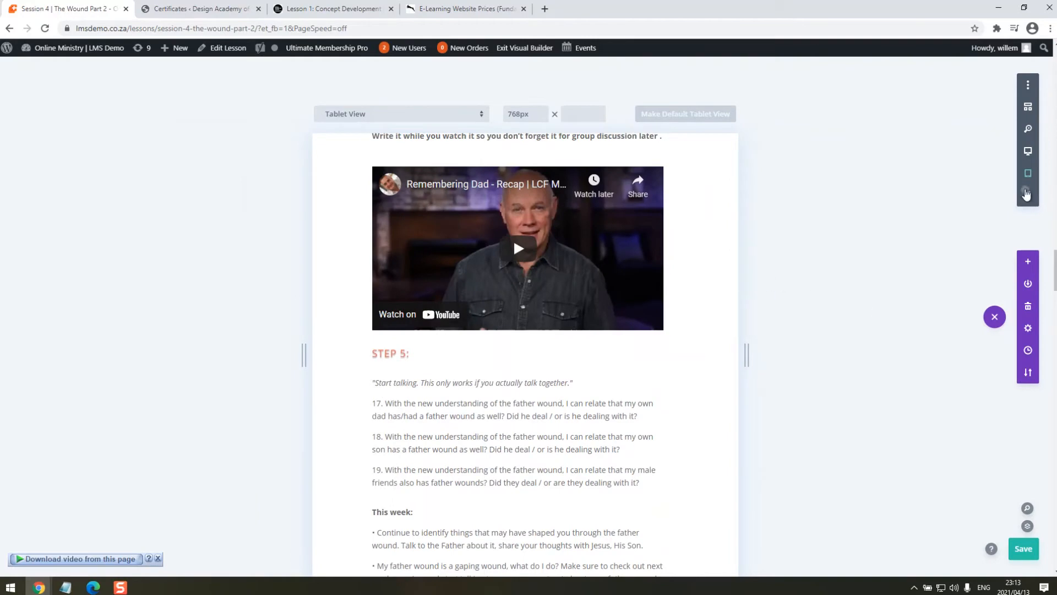
click(1026, 194)
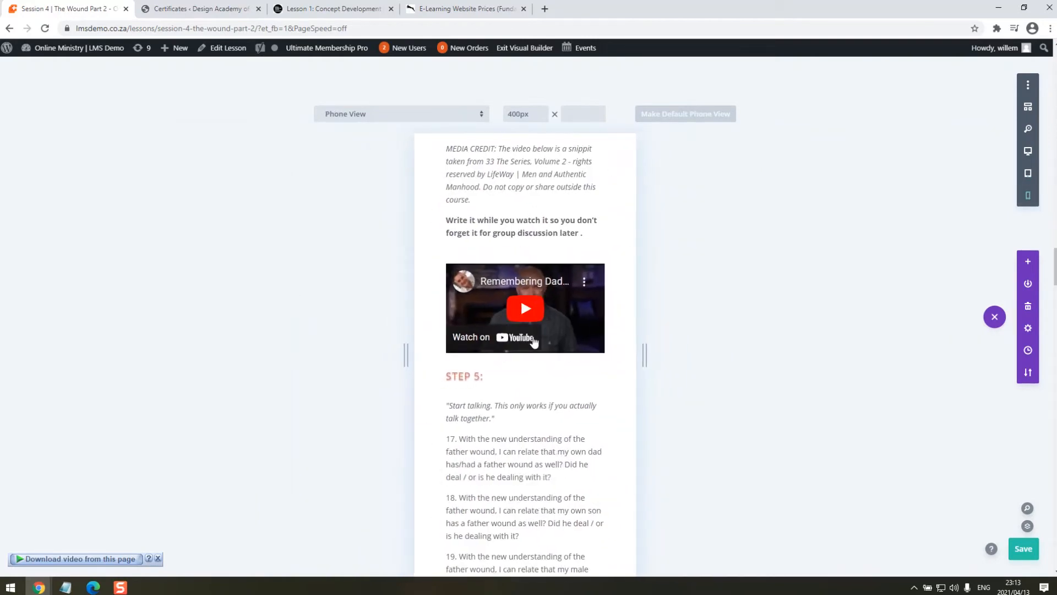
Examine the beginning of the lesson in phone view, including its navigation menu, title and opening text.
scroll(618, 347, up, 15)
scroll(456, 236, up, 10)
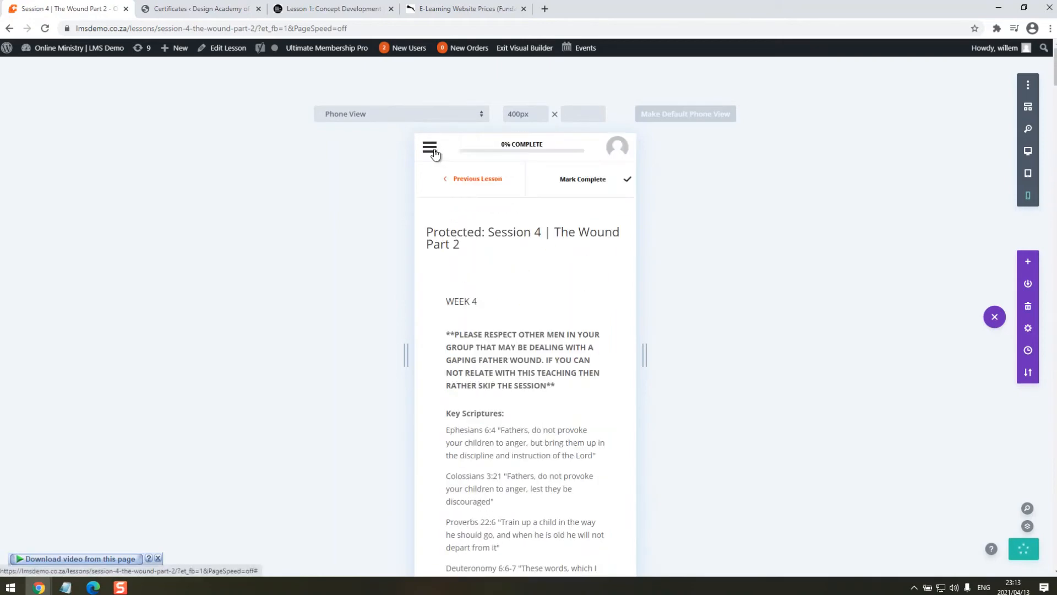
click(430, 148)
click(431, 149)
scroll(574, 336, down, 2)
scroll(573, 337, up, 2)
scroll(573, 337, down, 2)
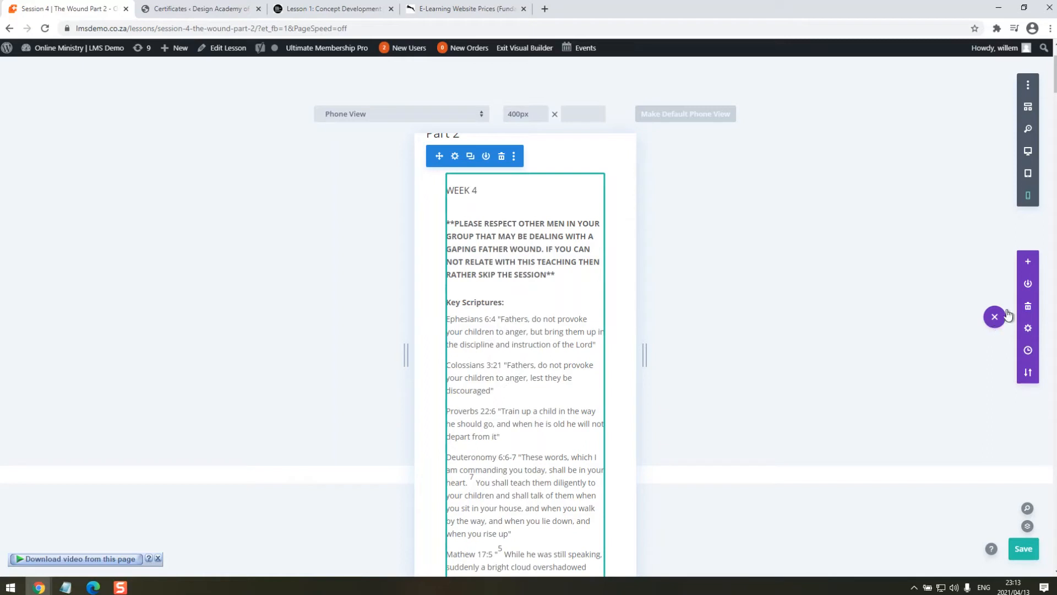
Show the lesson in wireframe view and look through its sections, rows and modules.
click(1027, 111)
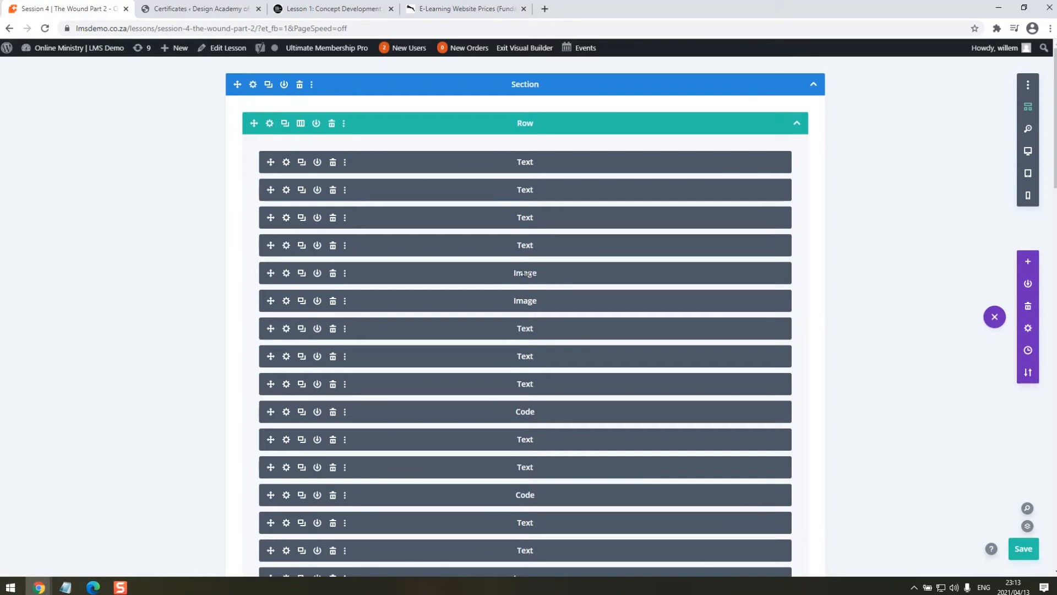
scroll(498, 201, down, 15)
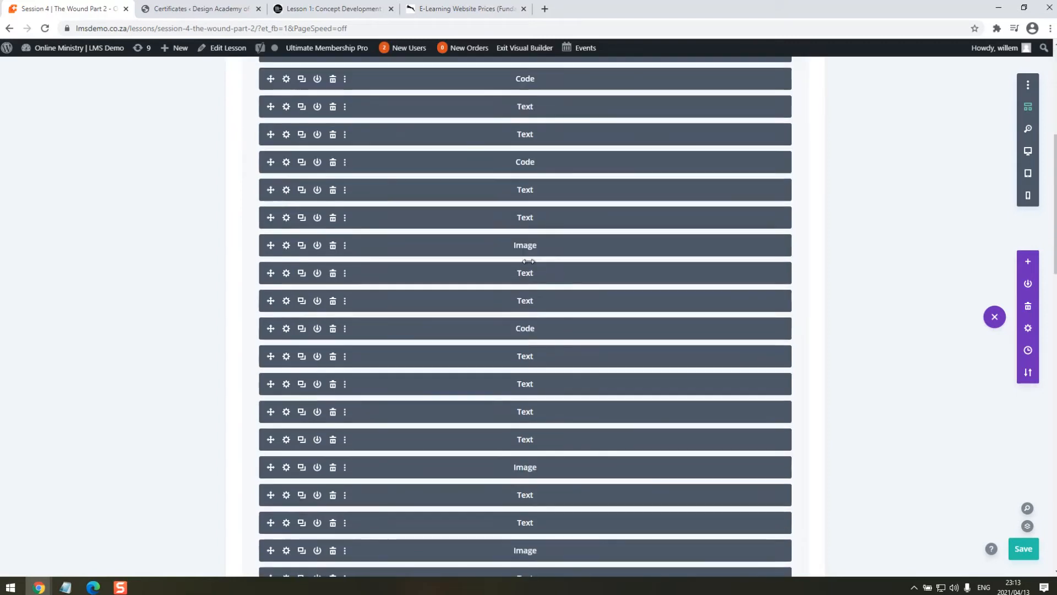
scroll(533, 255, up, 1)
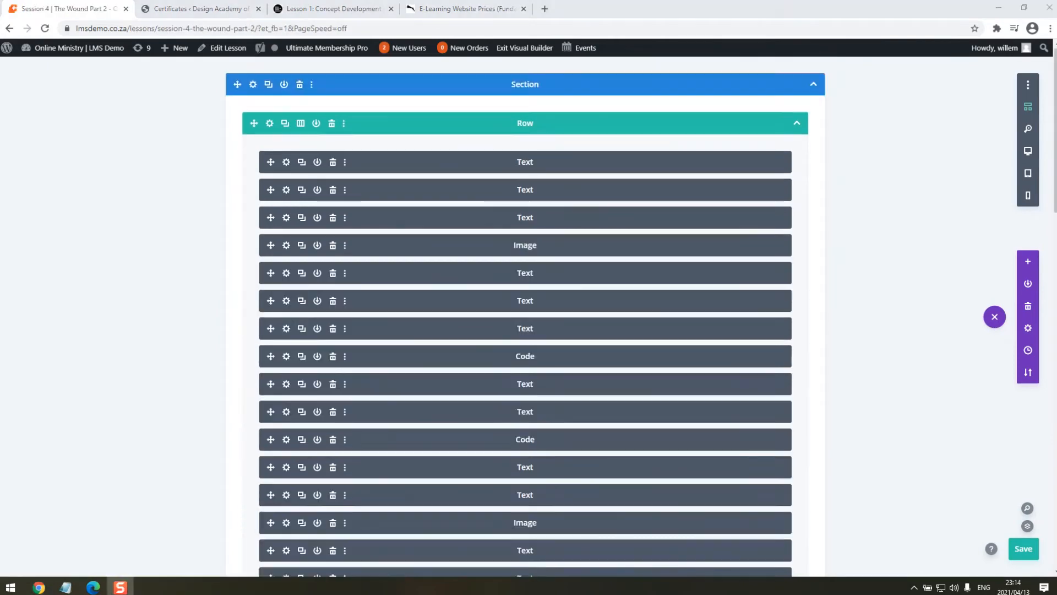
Add an empty Text module at the end of the first row in the wireframe and leave its settings.
scroll(523, 383, down, 11)
click(524, 381)
text(text)
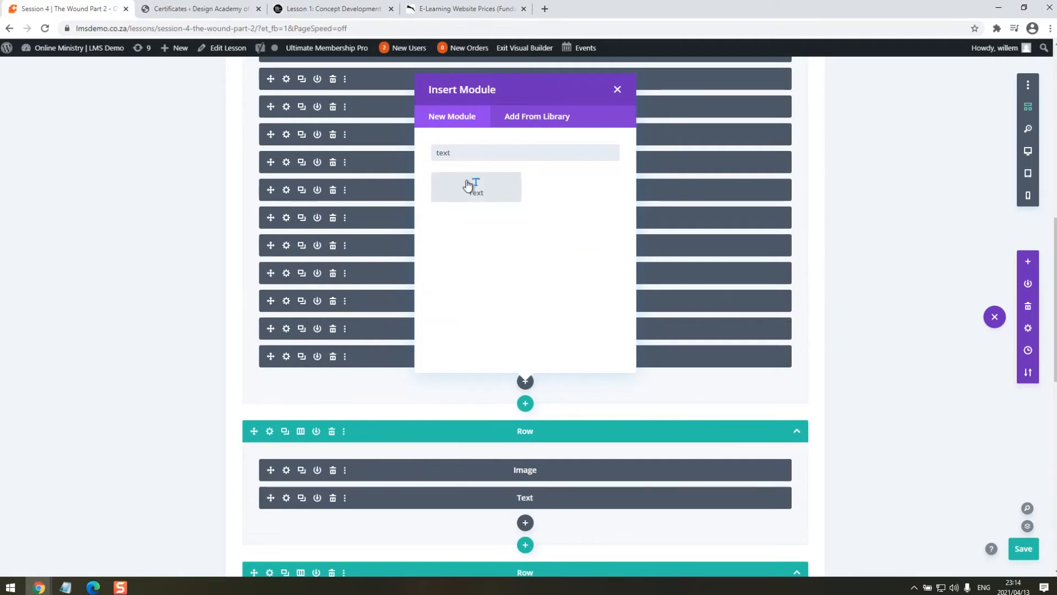
click(474, 186)
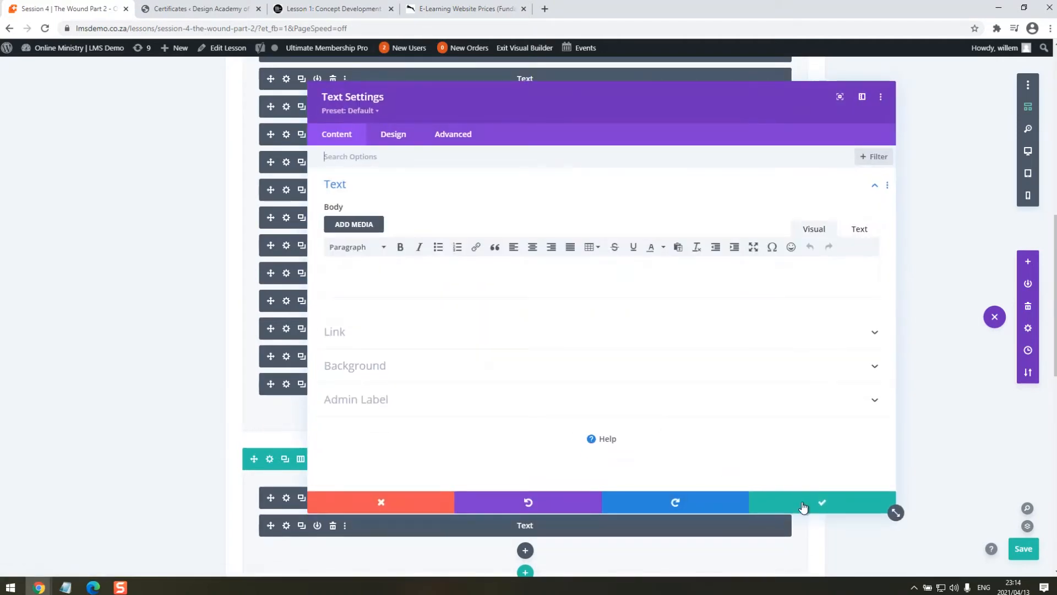
key(Escape)
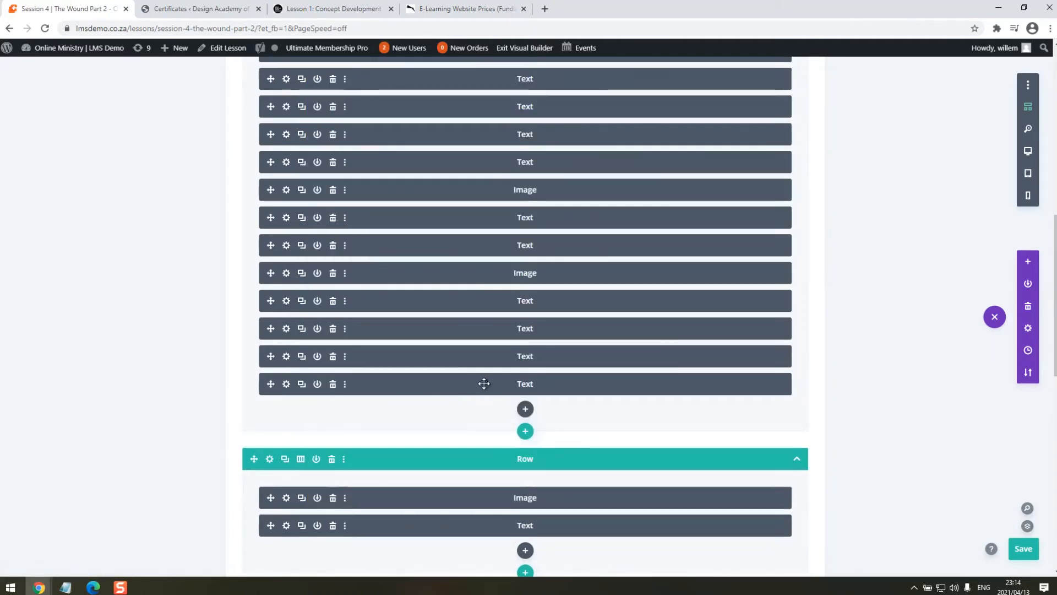
Review the first row's module structure in the wireframe and return to the lesson's desktop view.
scroll(626, 395, up, 10)
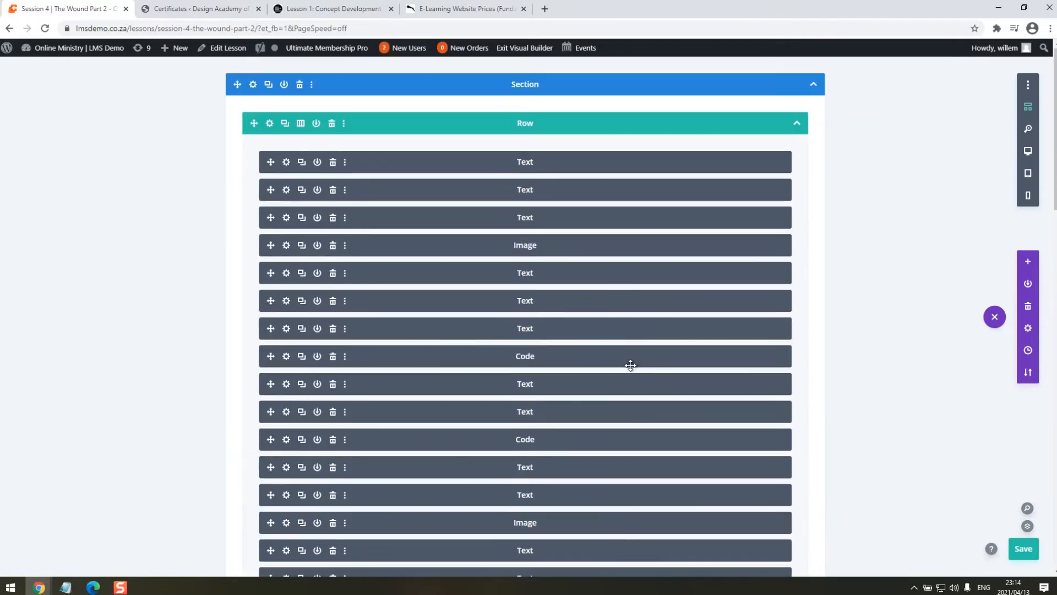
scroll(630, 364, down, 9)
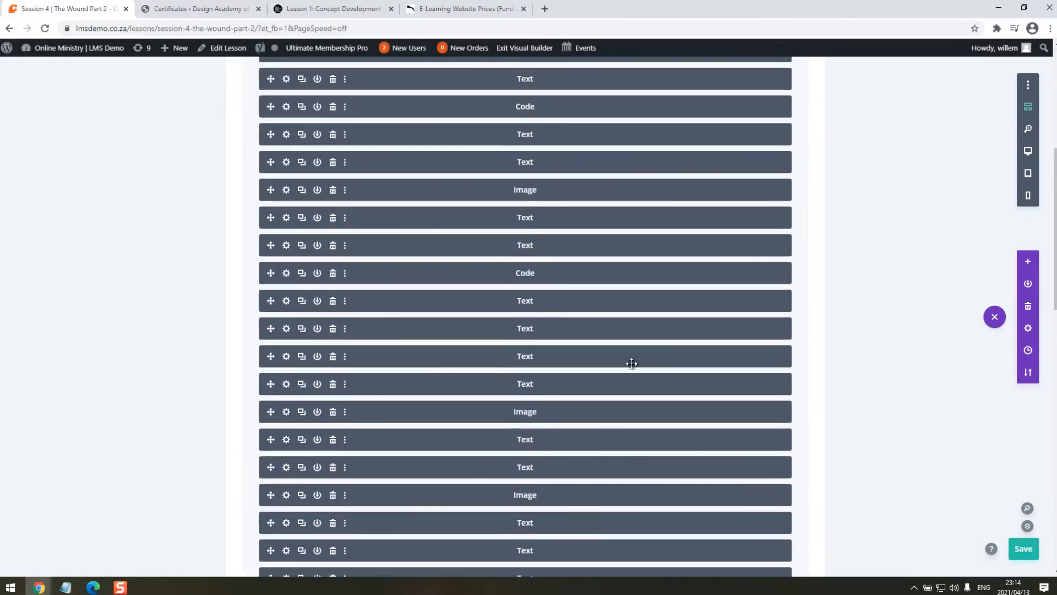
click(1030, 109)
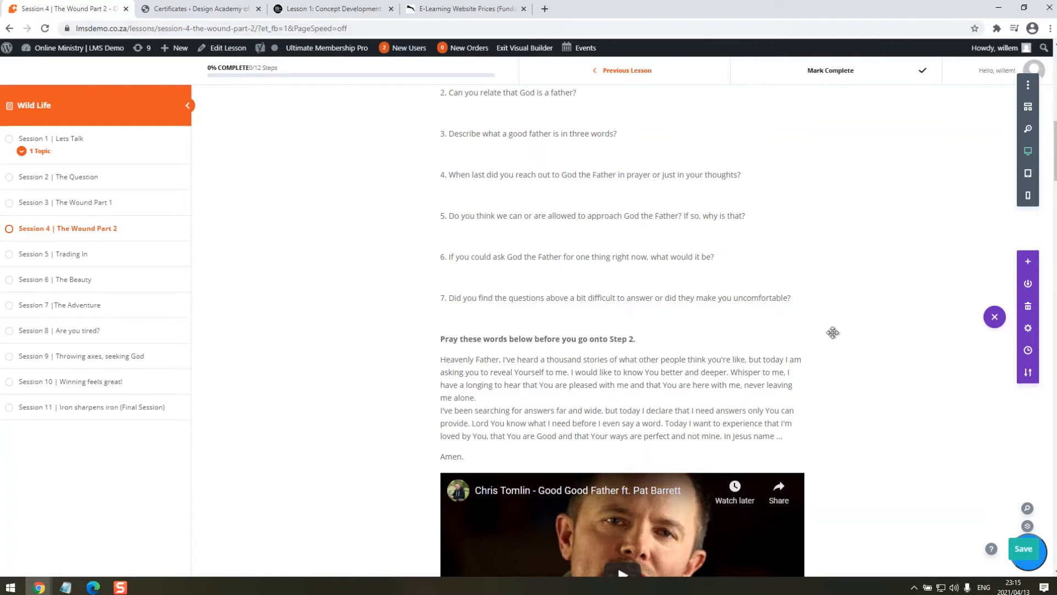
Browse the existing pages available as layouts in the Divi library and close the library without loading one.
click(1028, 263)
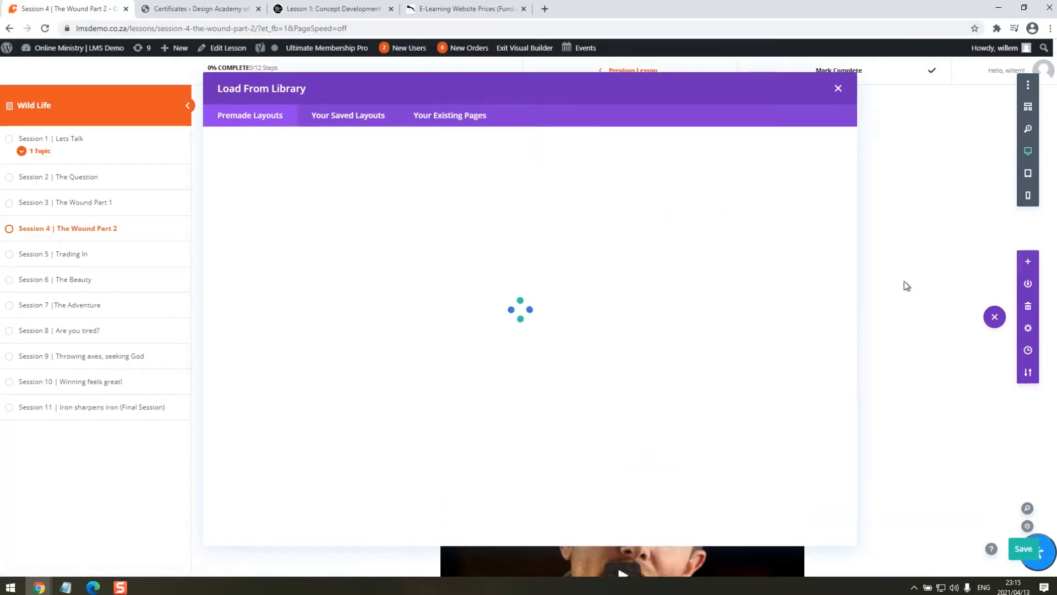
click(432, 122)
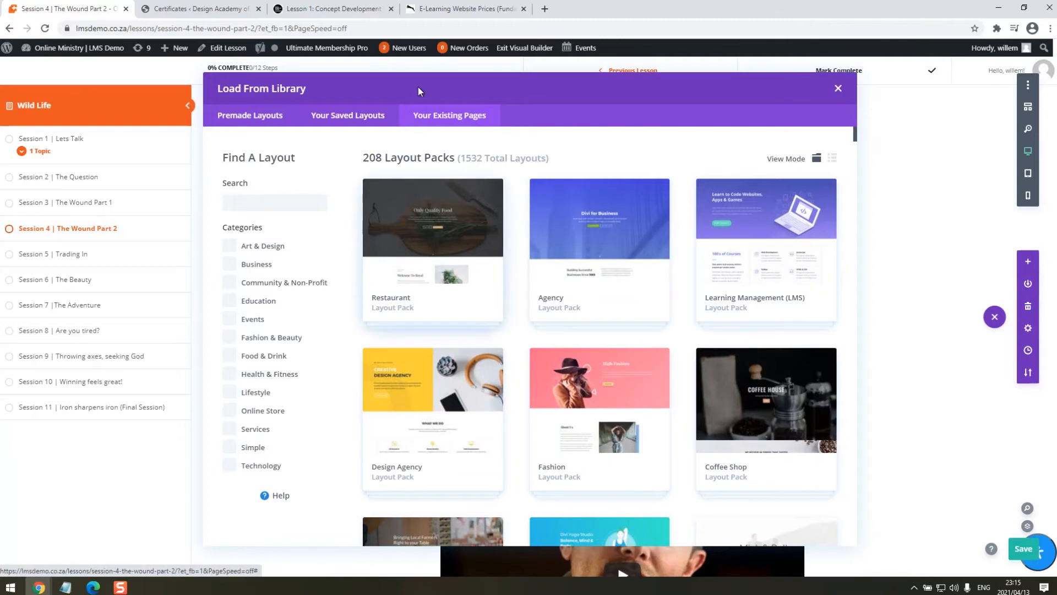
click(435, 117)
scroll(595, 342, down, 7)
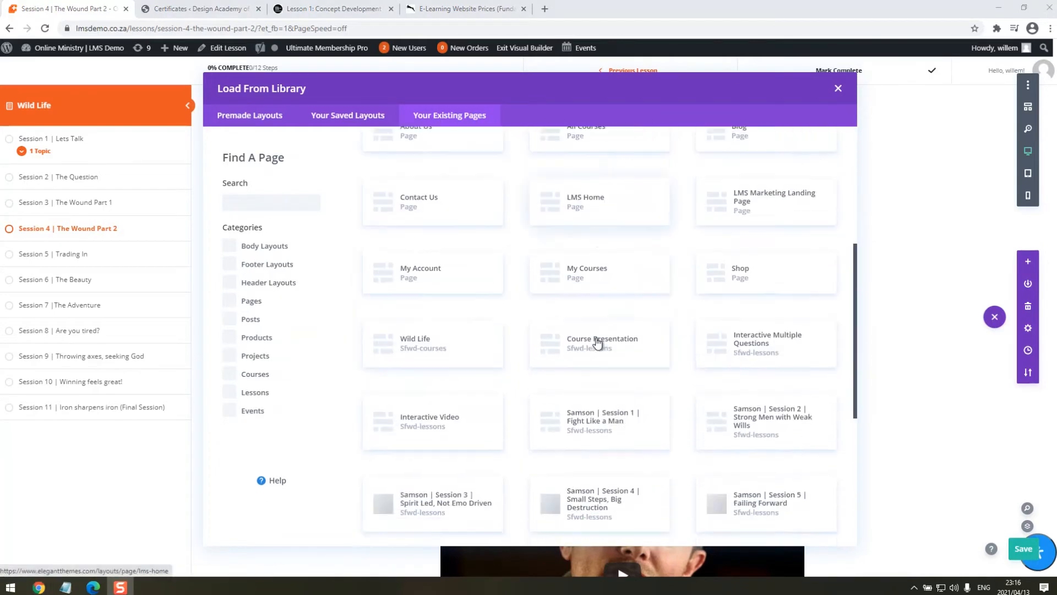
scroll(575, 315, up, 5)
scroll(572, 319, down, 4)
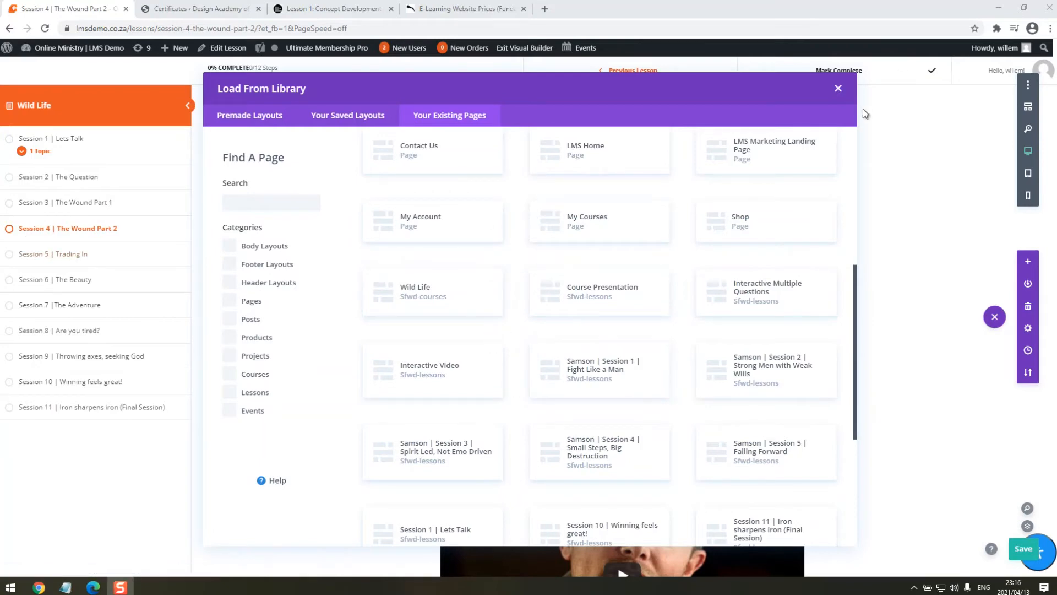
click(837, 88)
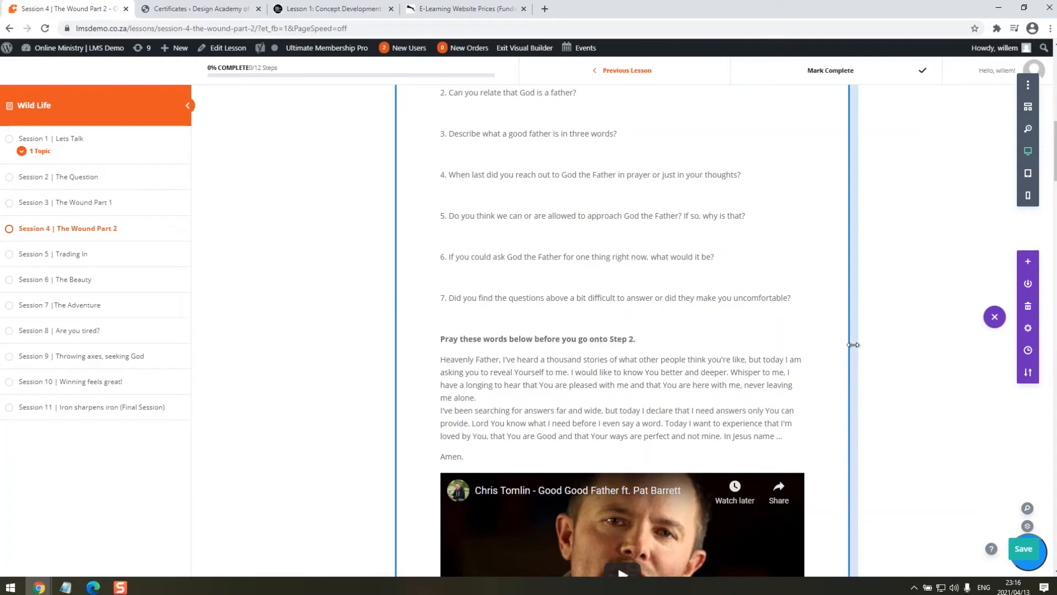
scroll(949, 454, down, 1)
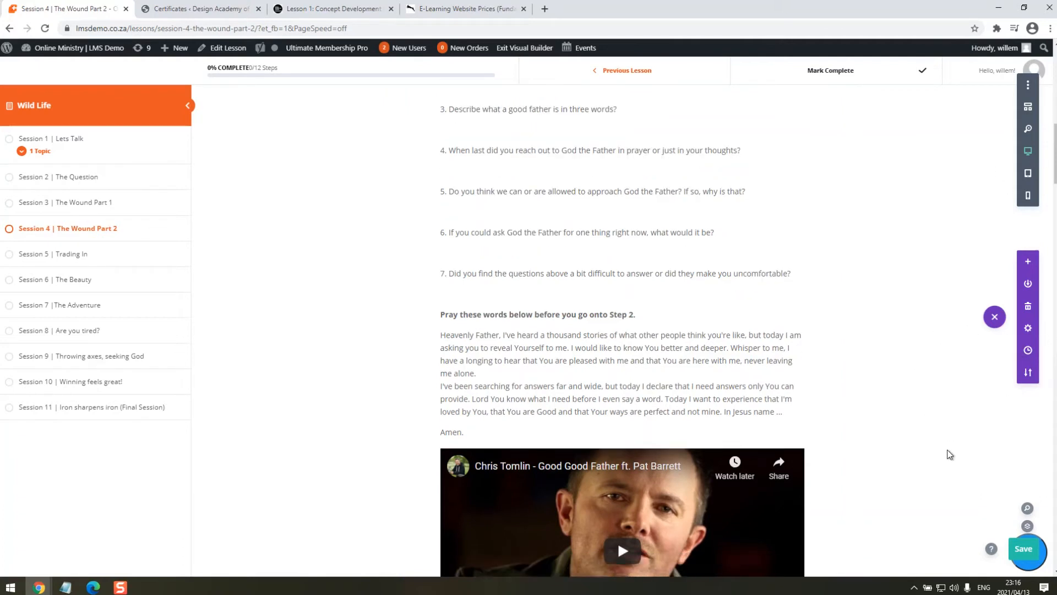
scroll(949, 454, down, 3)
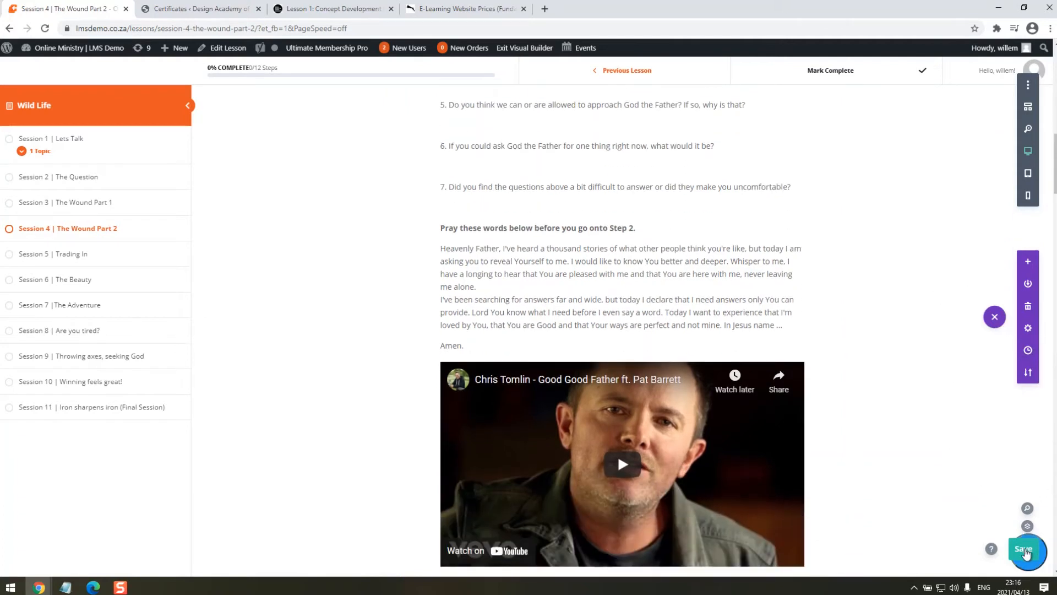
scroll(280, 306, up, 7)
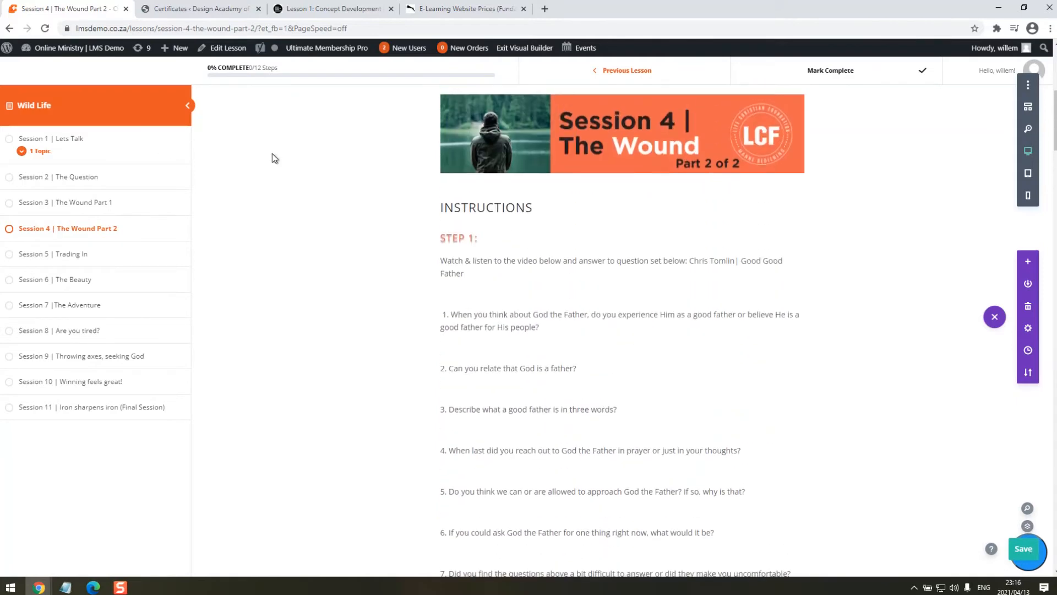
Switch to the Fashion Design and Illustration site's Lesson 1: Concept Development and open it for editing with Elementor.
click(313, 9)
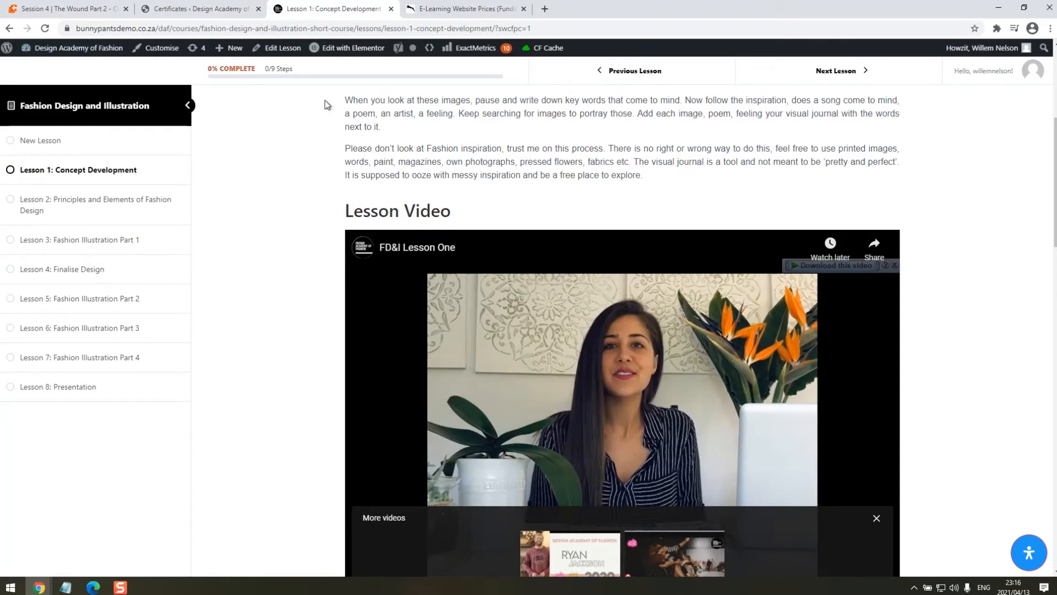
mouse_move(349, 54)
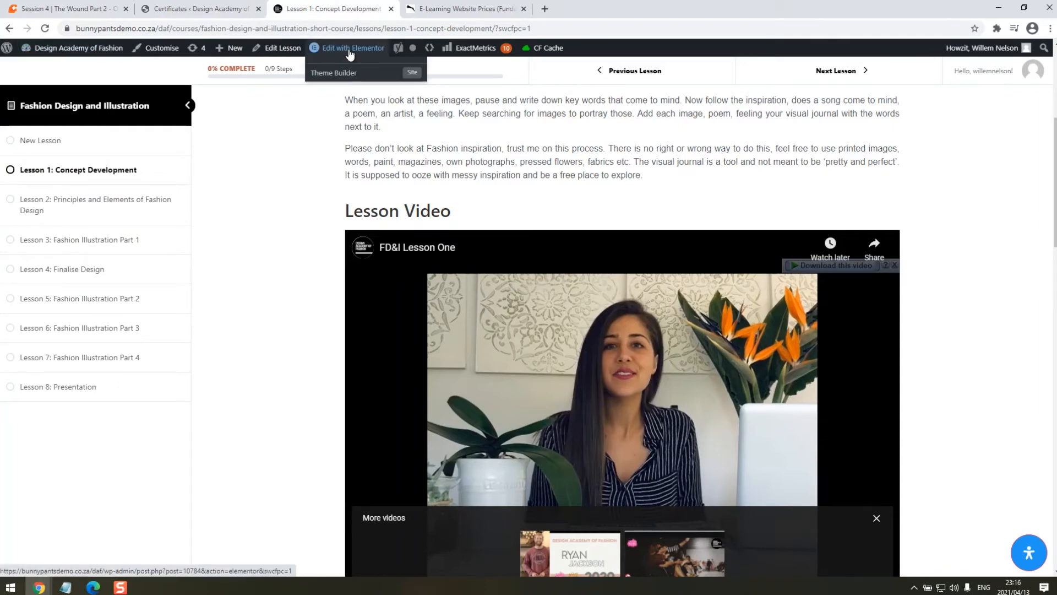
click(349, 51)
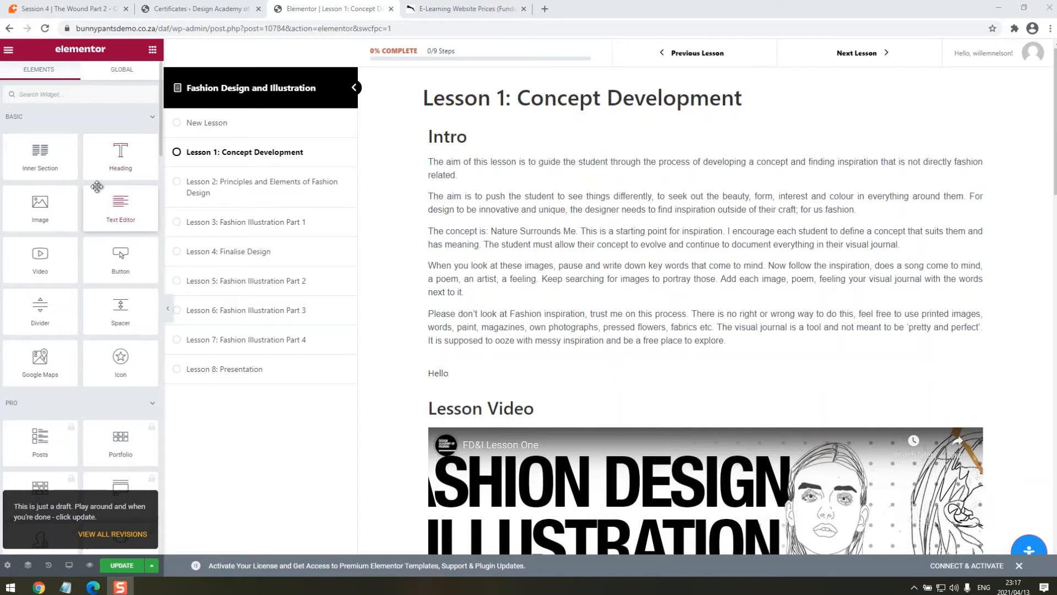
Add an Image widget between the intro text and "Hello", using Apply-DAF.jpg from the media library.
drag(36, 206, 660, 345)
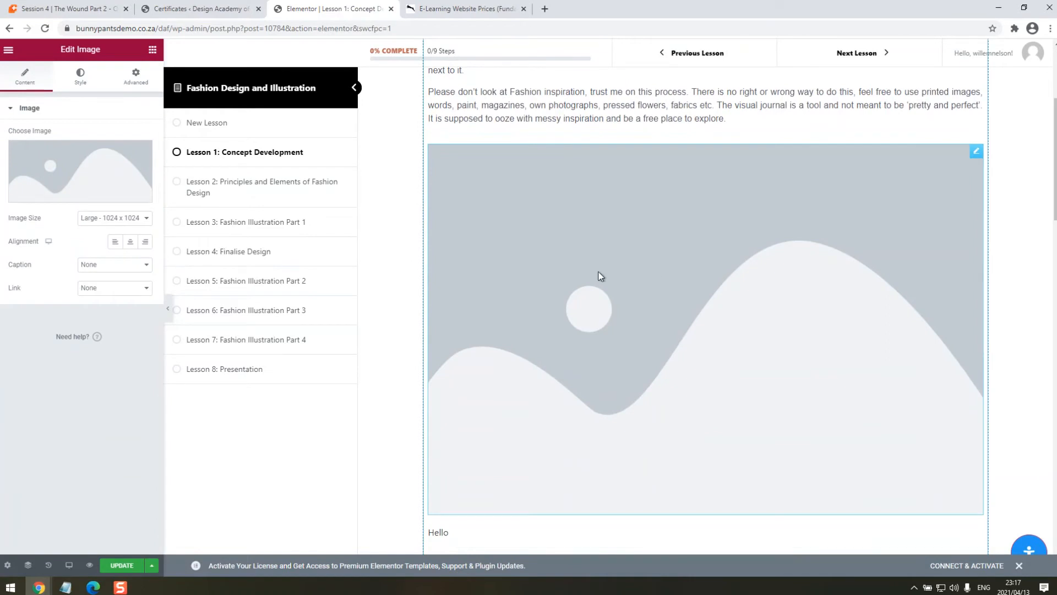
click(64, 197)
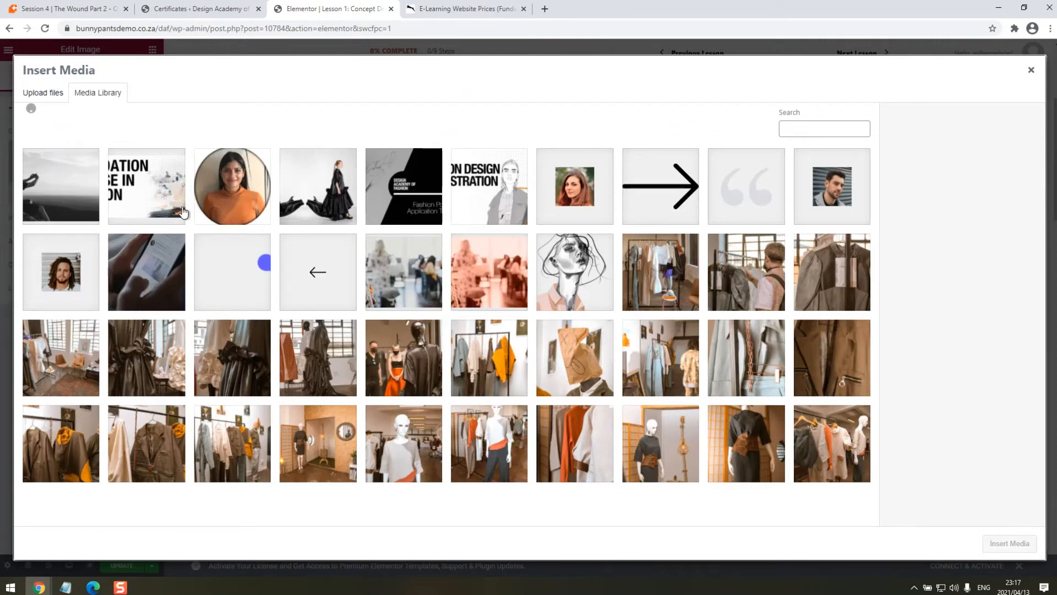
click(324, 208)
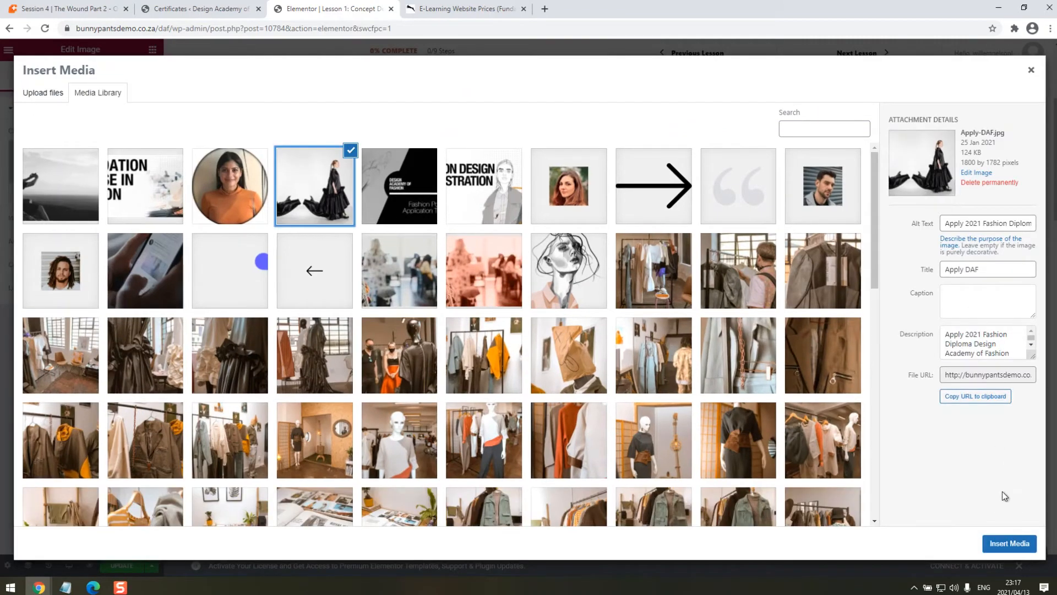
click(1002, 544)
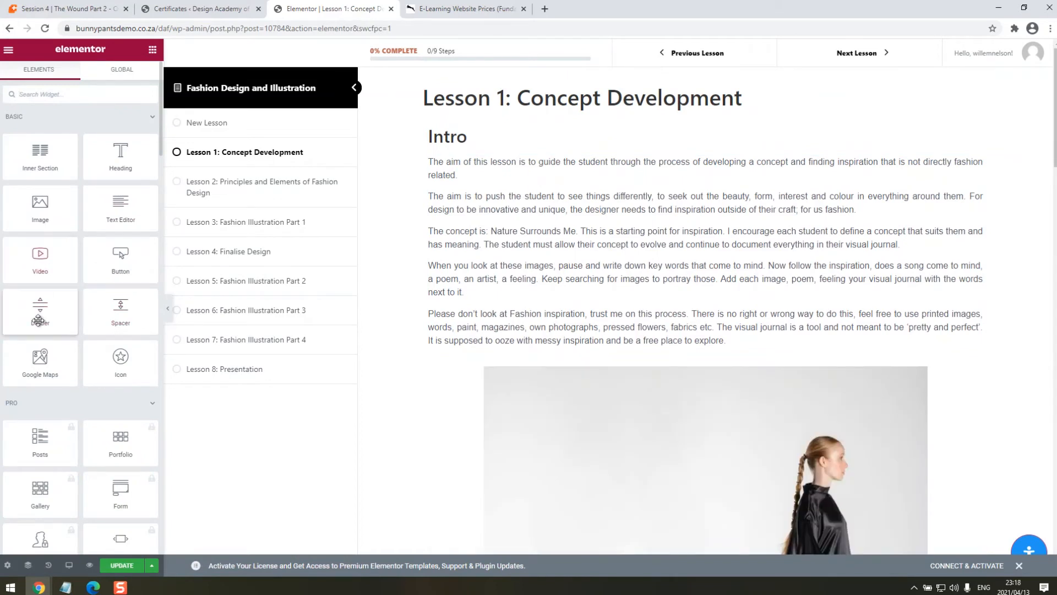
Look through the available Elementor widgets, from the basic ones through the Pro and General groups.
scroll(72, 320, down, 2)
scroll(74, 319, down, 4)
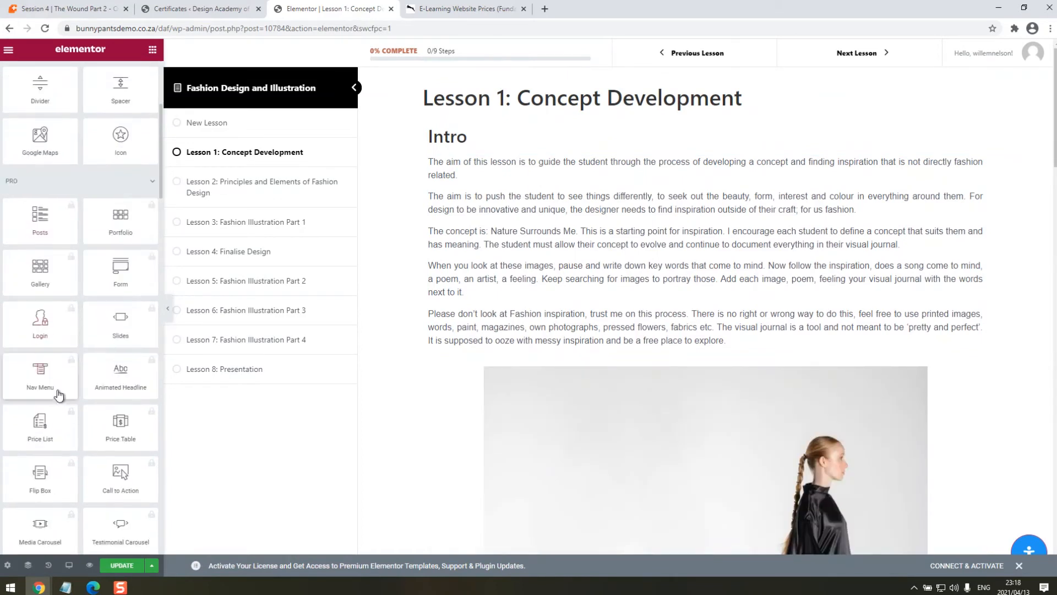
scroll(104, 430, down, 4)
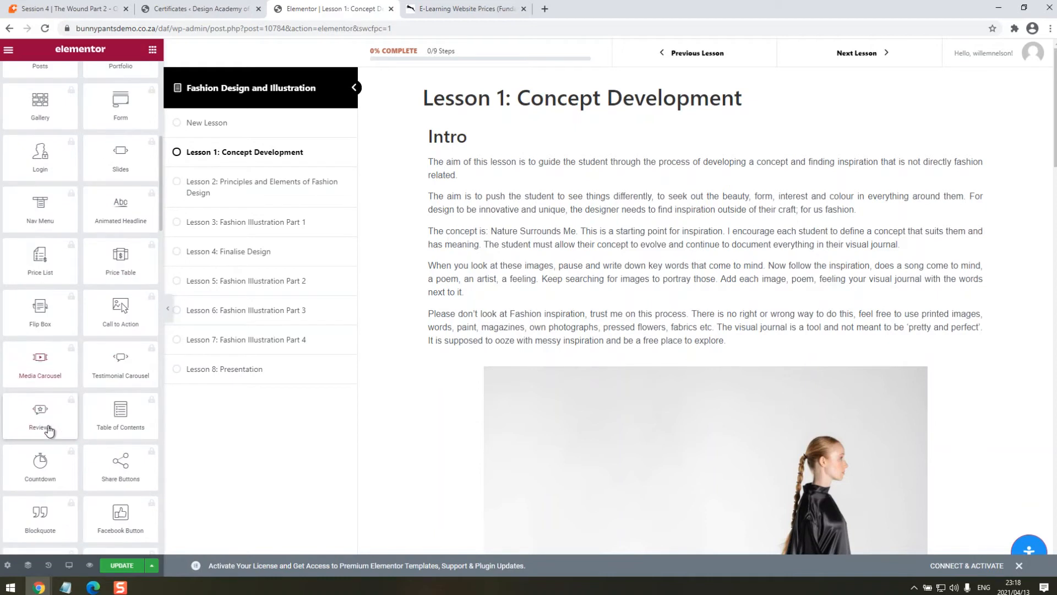
scroll(99, 465, down, 2)
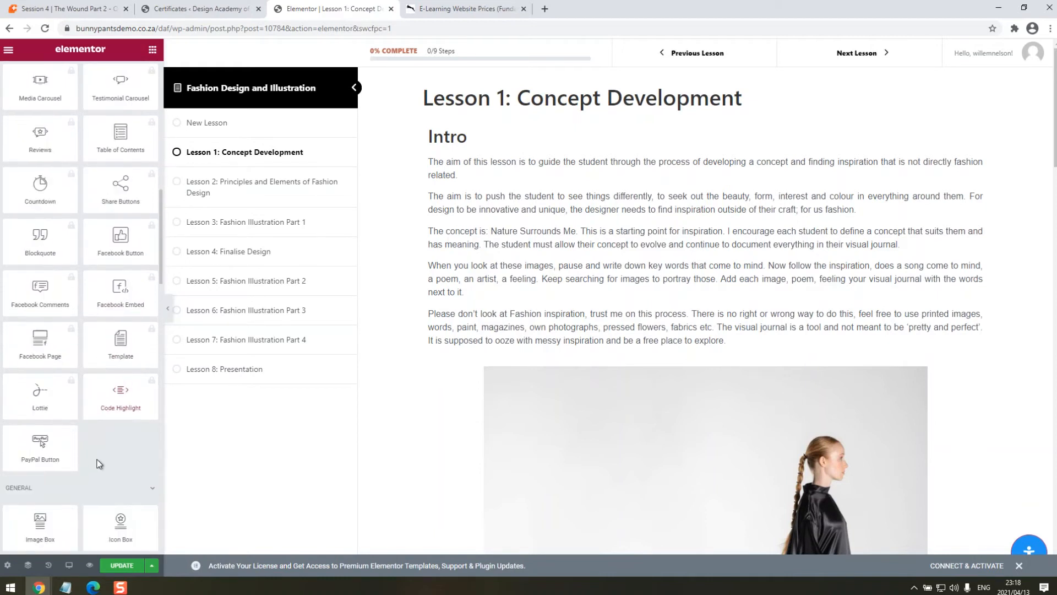
scroll(98, 468, down, 2)
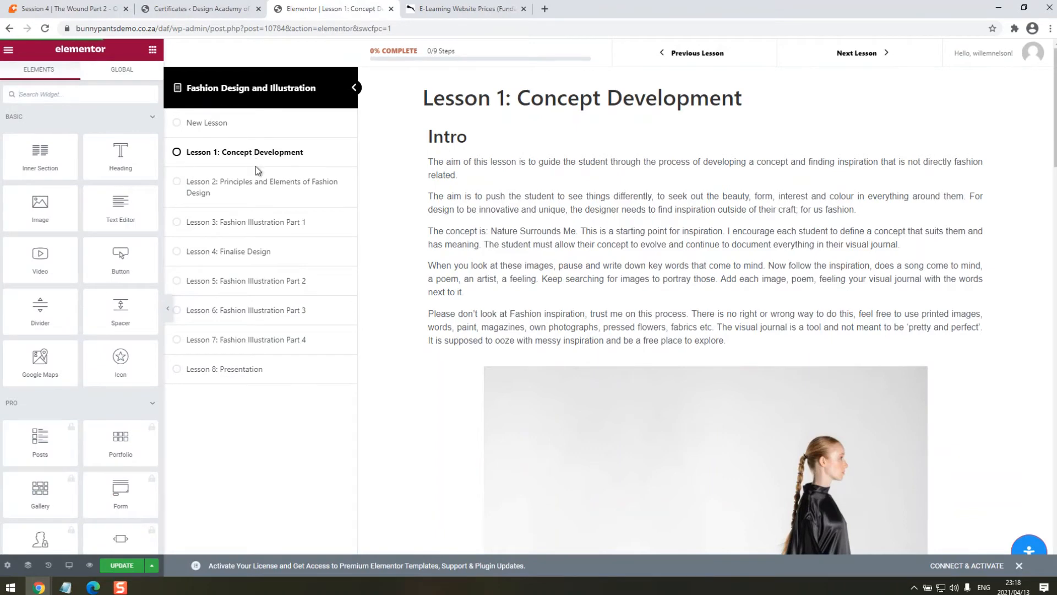
Return to the Wild Life lesson and go to the site's dashboard, discarding the unsaved builder changes.
click(87, 9)
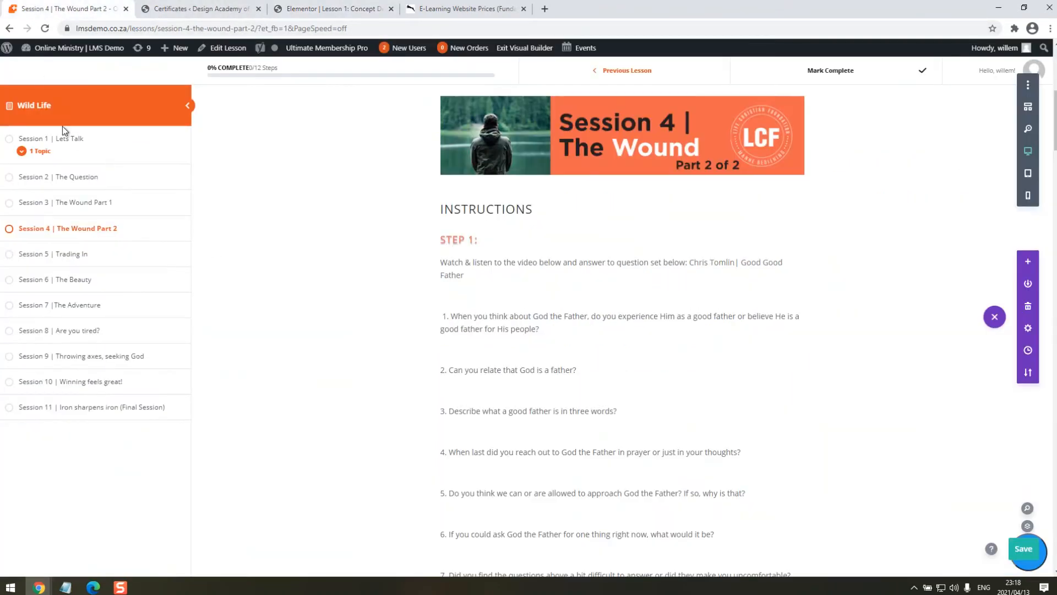
mouse_move(47, 53)
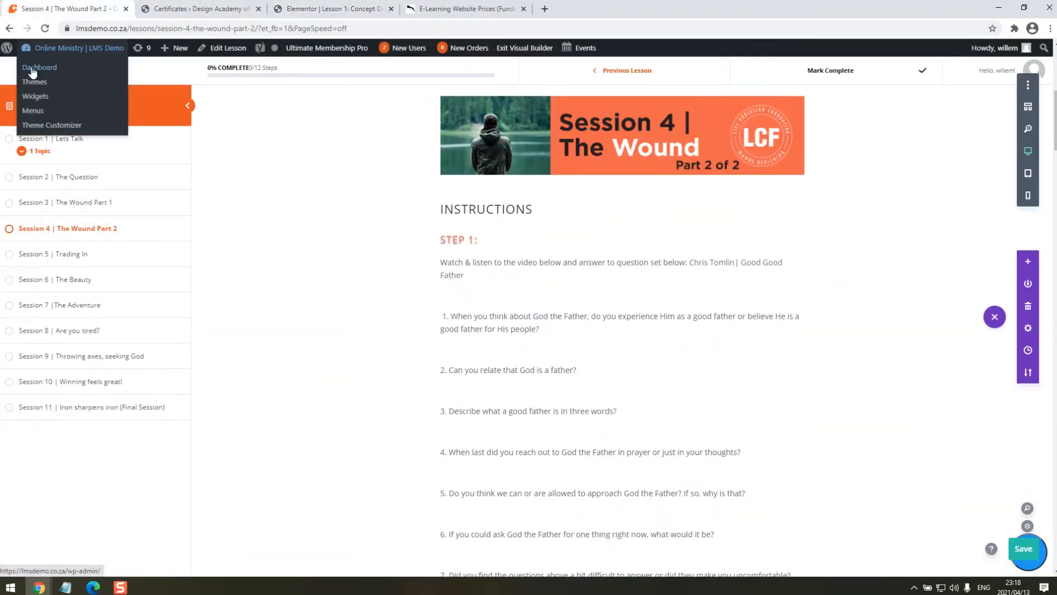
click(32, 68)
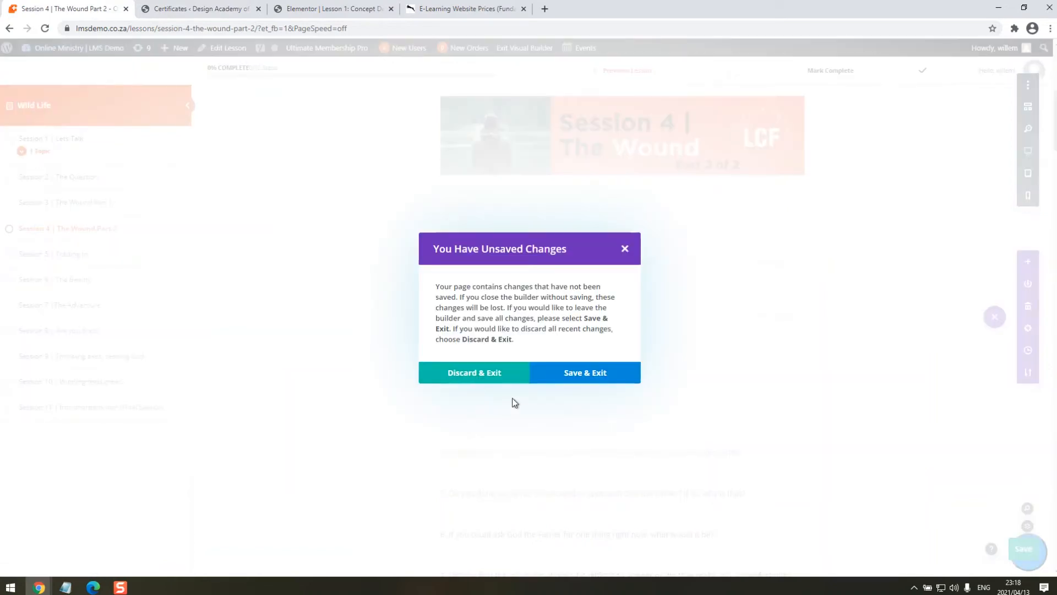
click(466, 376)
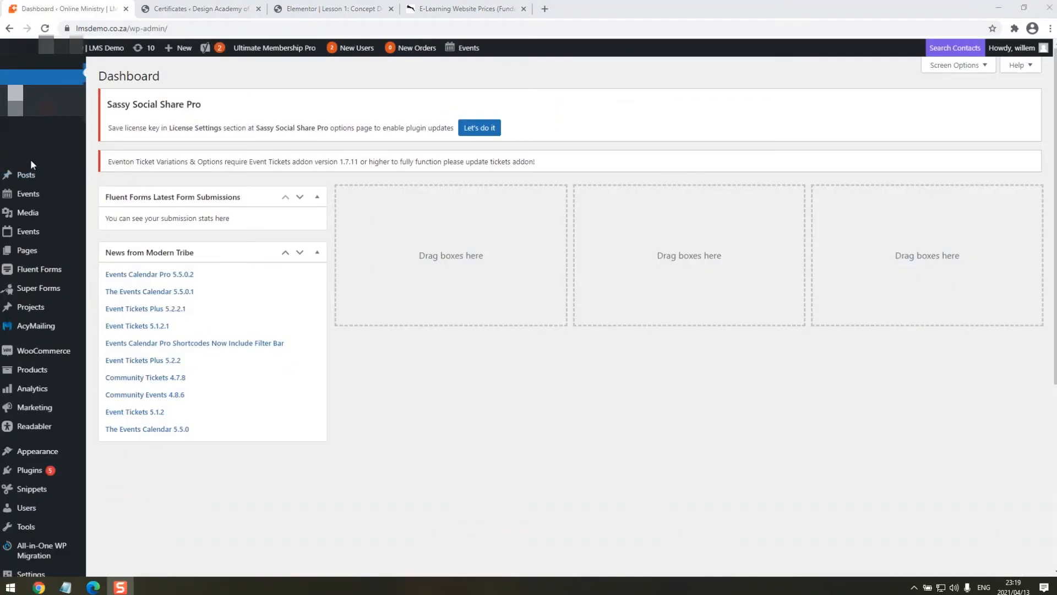
Create a new course titled "How to run fast" and publish it.
mouse_move(31, 160)
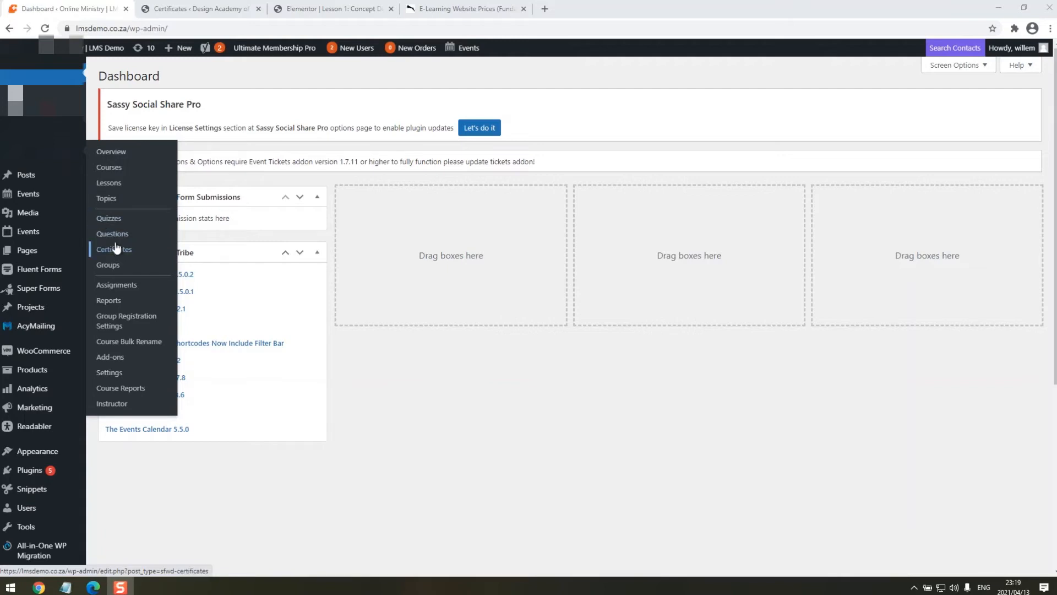
click(111, 172)
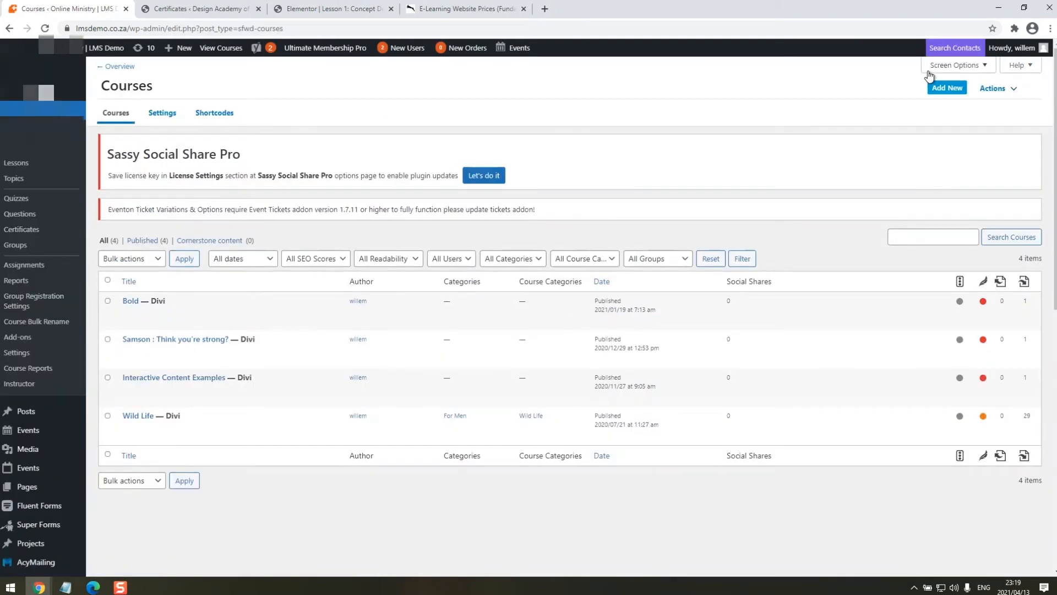
click(936, 90)
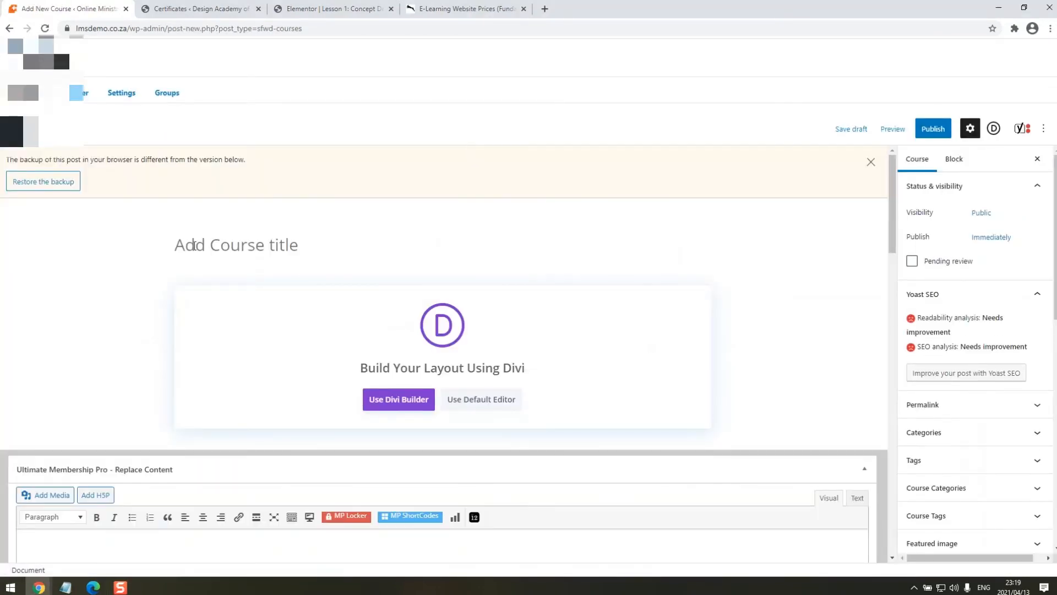
text(How to run fast)
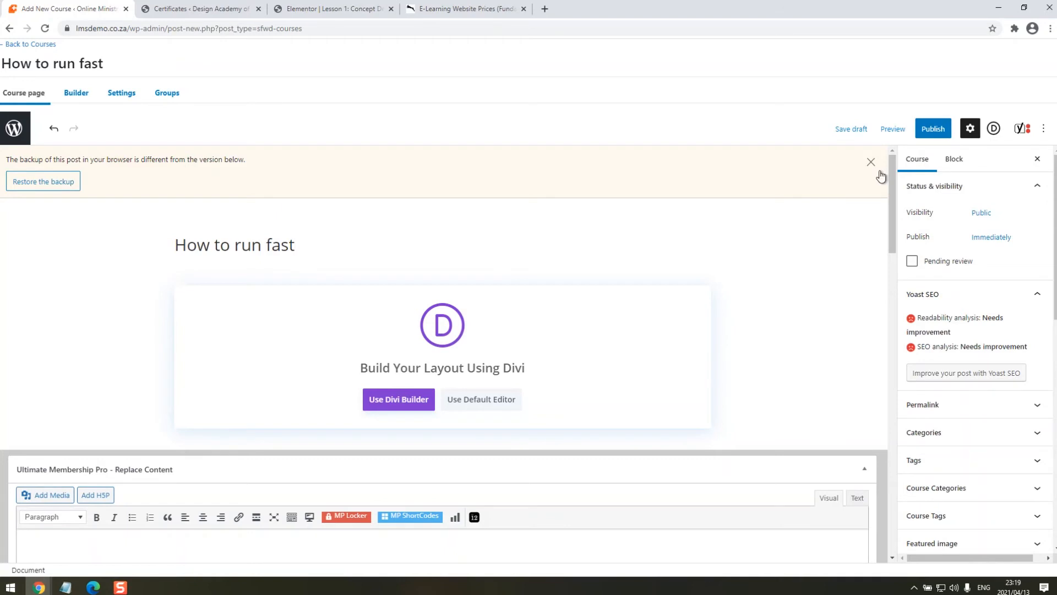
click(939, 131)
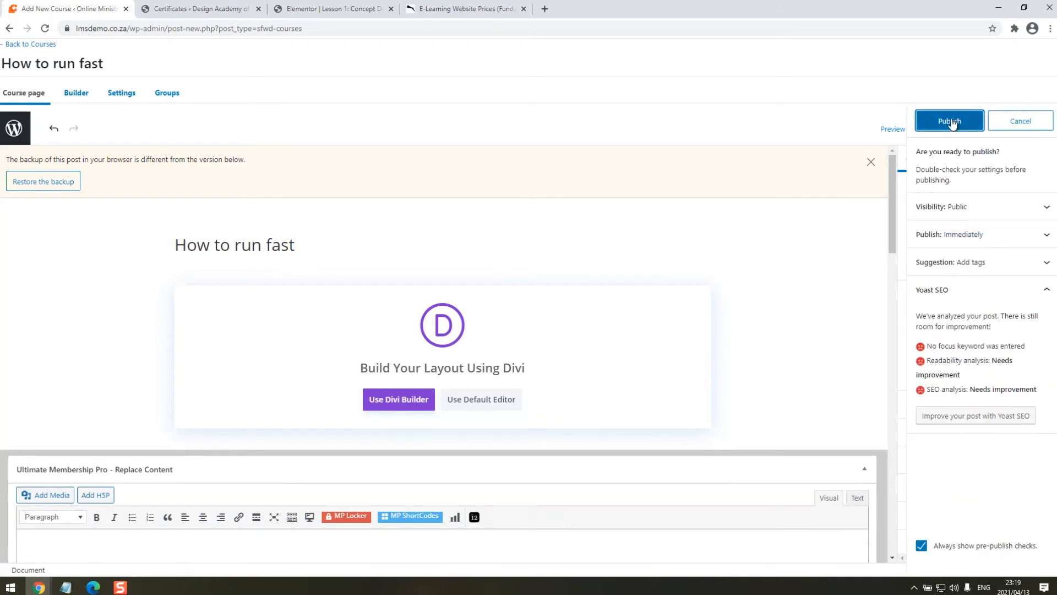
click(952, 124)
Add a lesson titled "Week 1 out of 50" in the course builder.
click(76, 93)
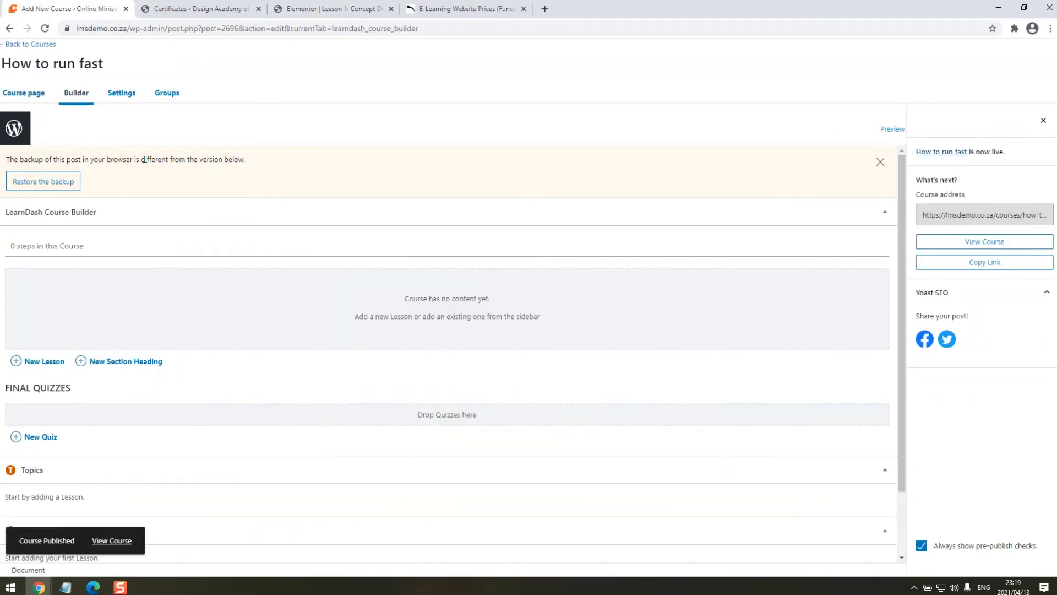
click(42, 362)
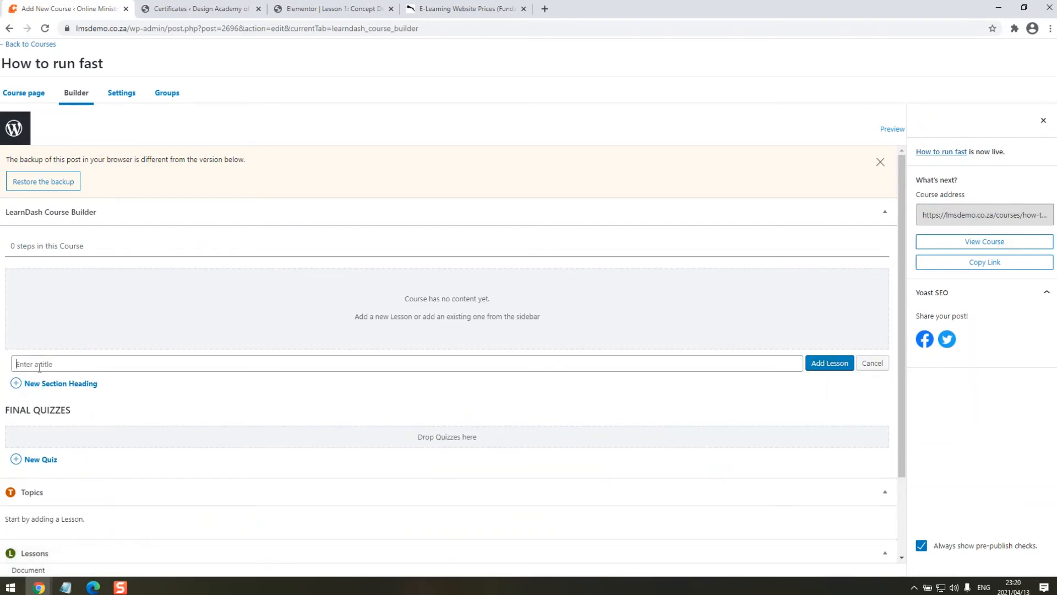
text(We)
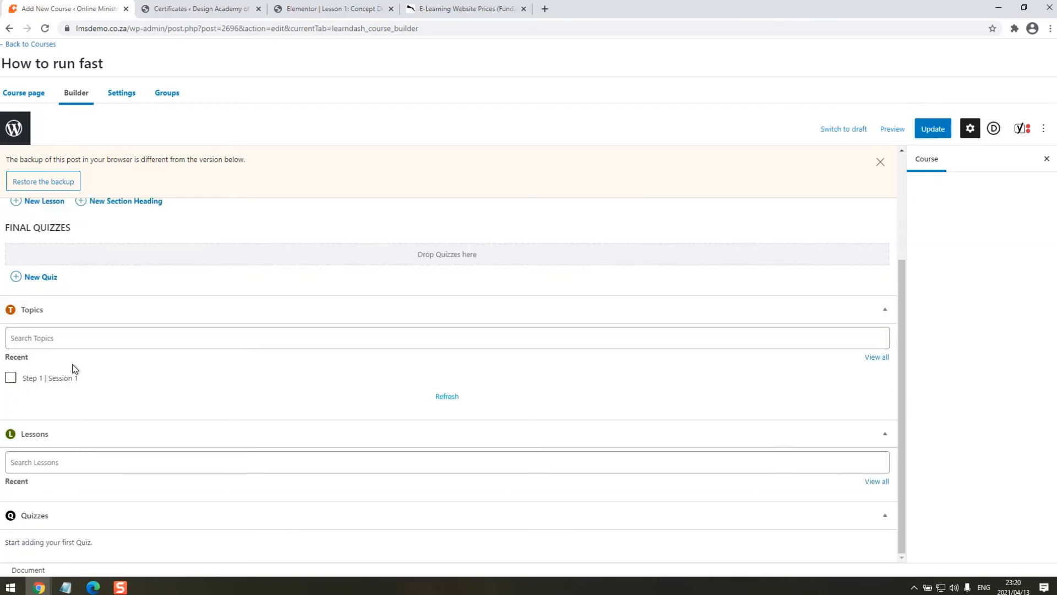
Add a second lesson titled "Week 3 of 50" below the first one in the course.
scroll(65, 330, up, 2)
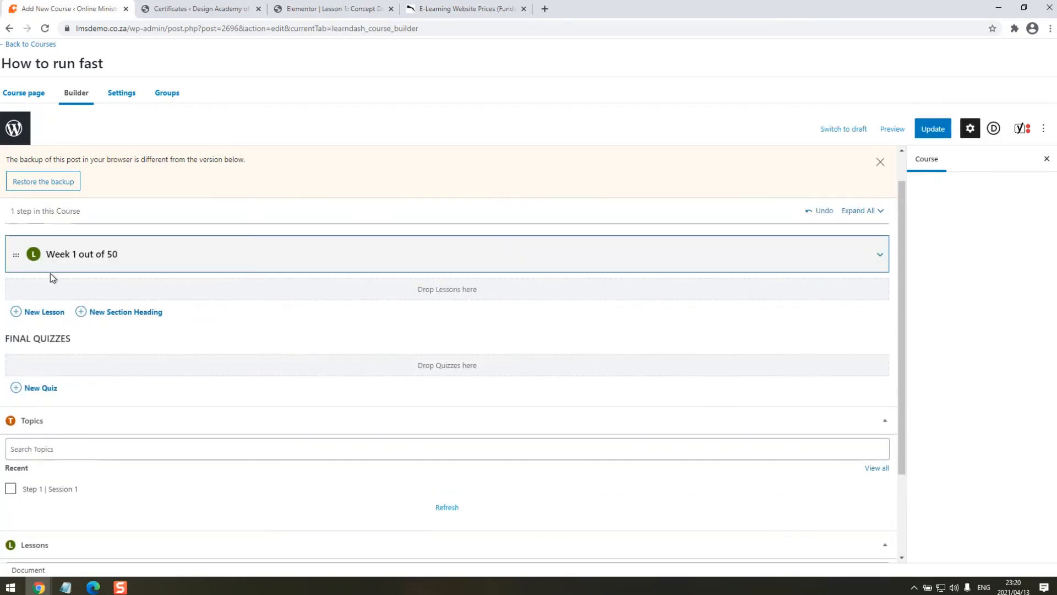
click(40, 313)
text(Week 3)
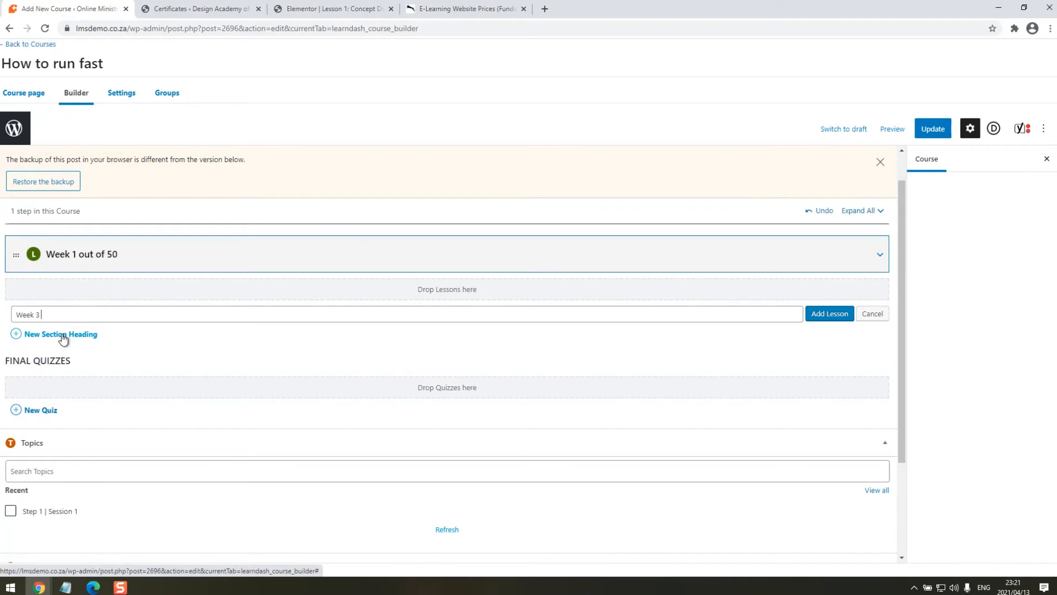
text( of 50)
click(828, 315)
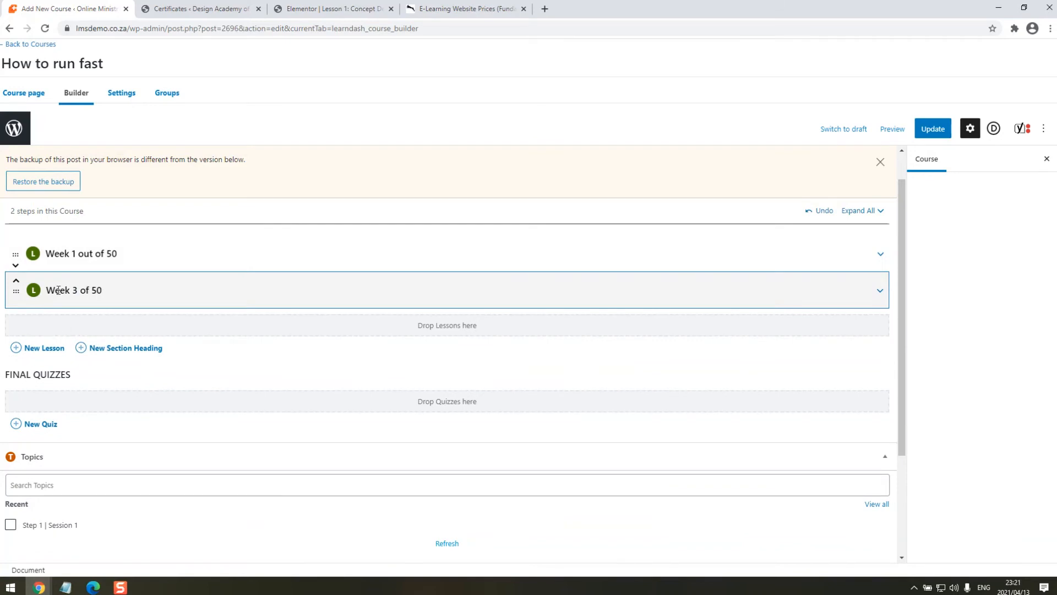
Add a lesson titled "Week 2 of 50" to the course and move it above "Week 3 of 50".
click(29, 346)
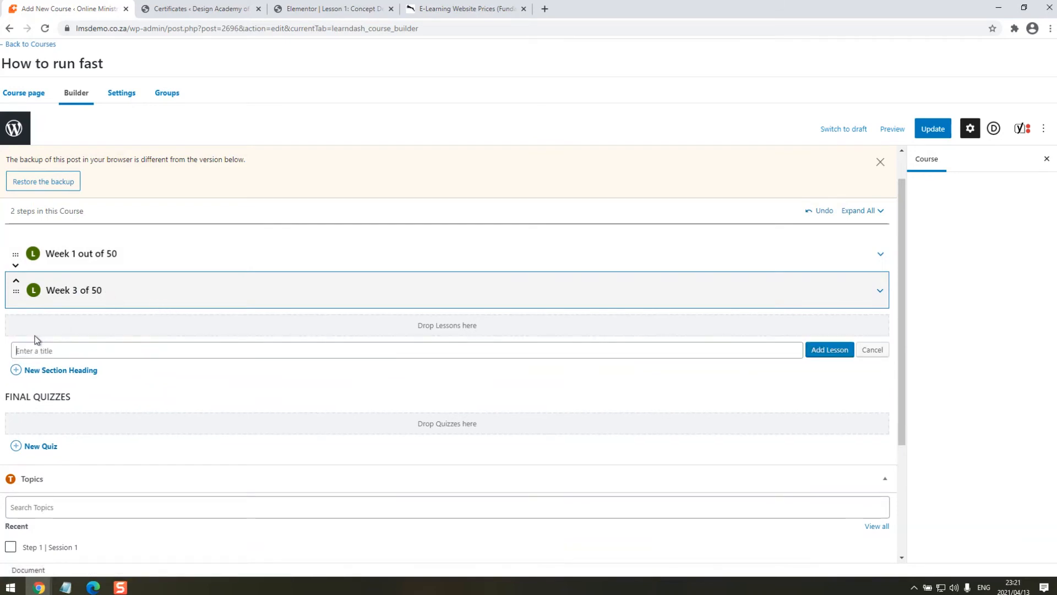
text(Week 2 of 50)
click(830, 349)
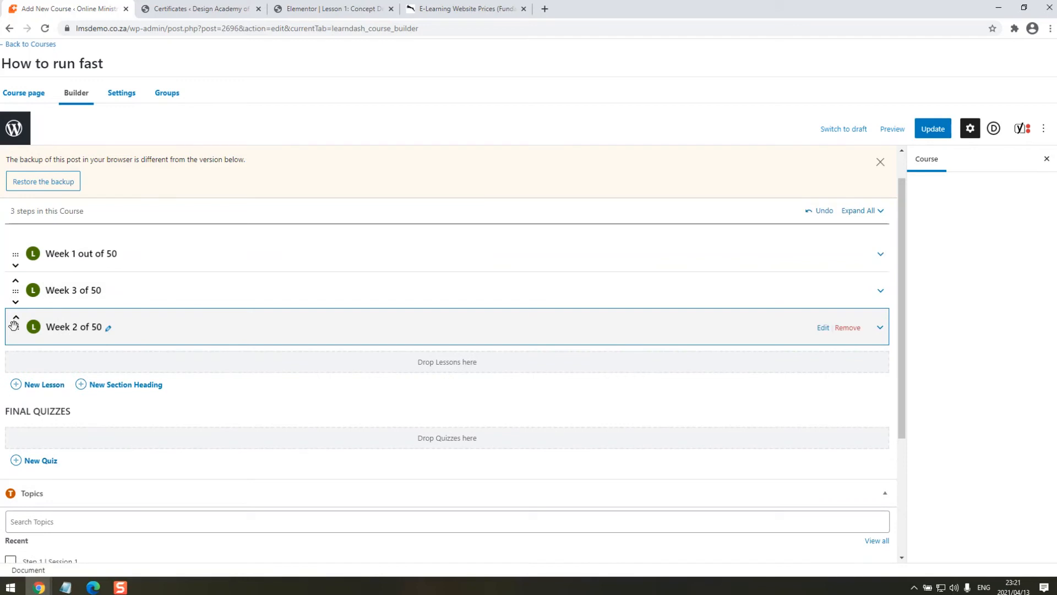
drag(14, 325, 14, 280)
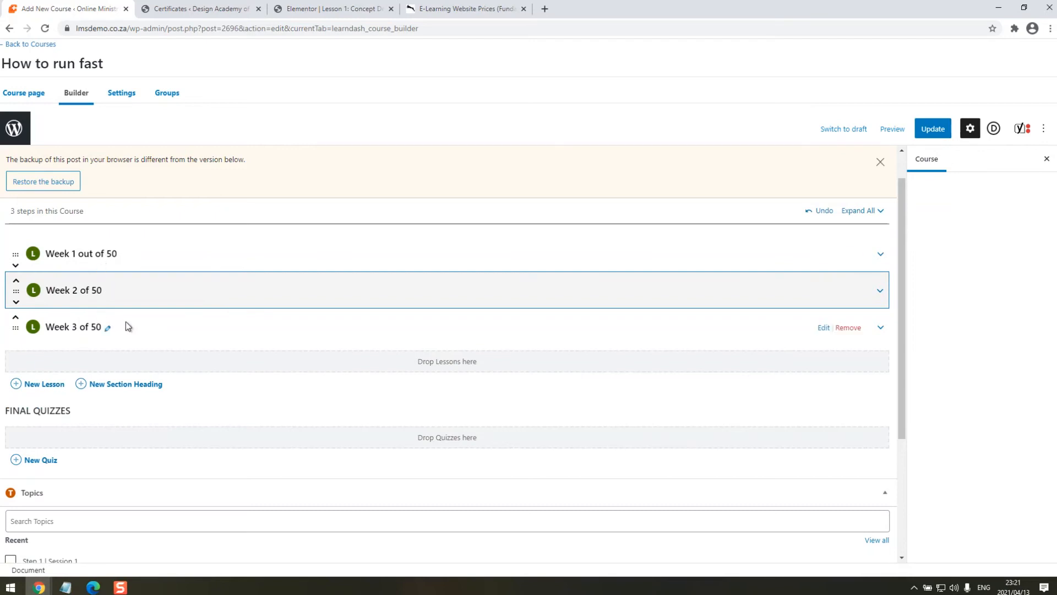
click(38, 587)
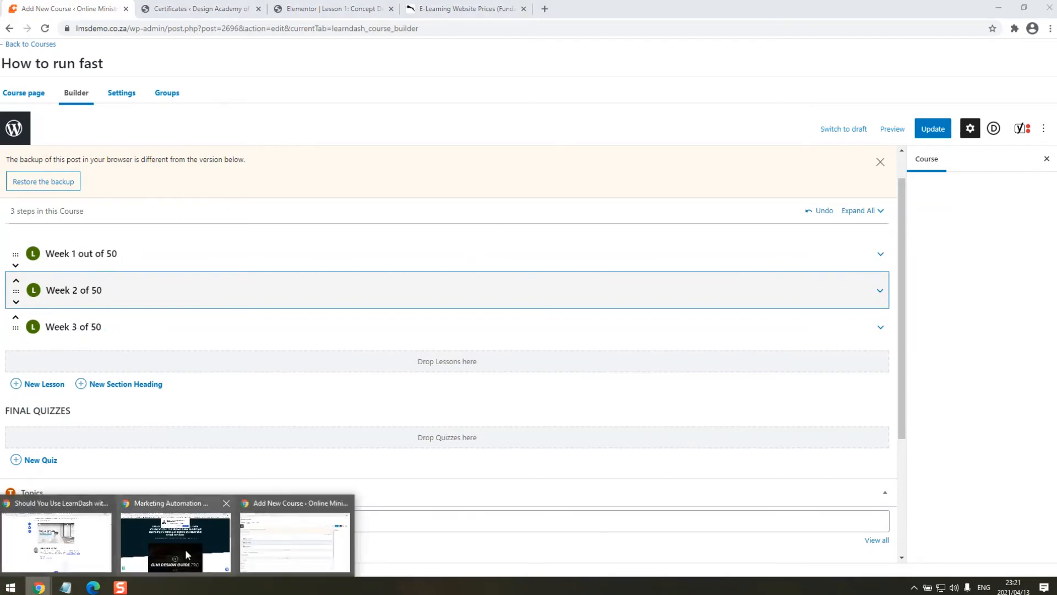
click(256, 540)
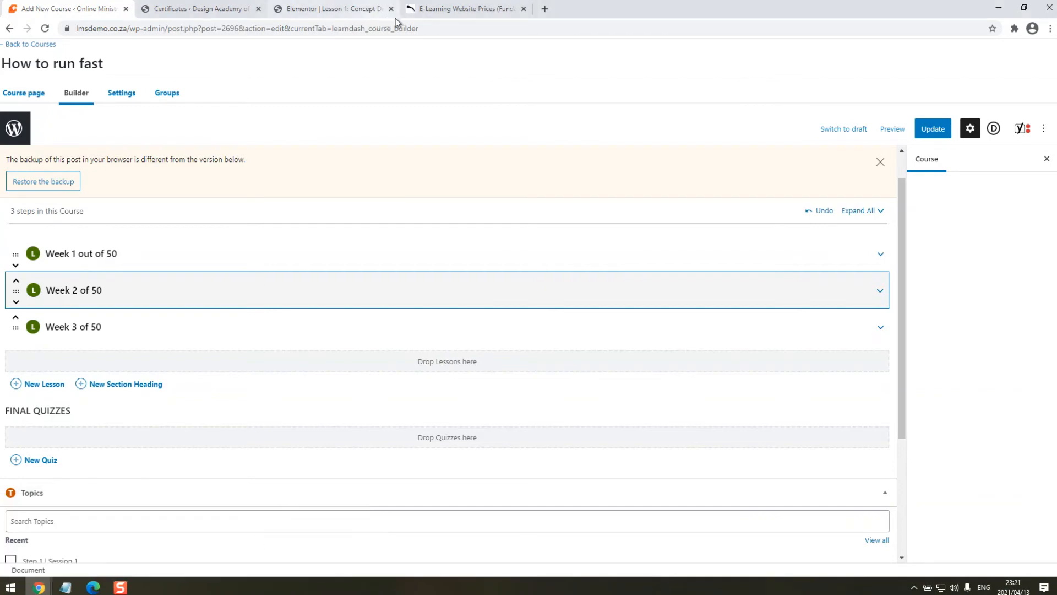
click(93, 585)
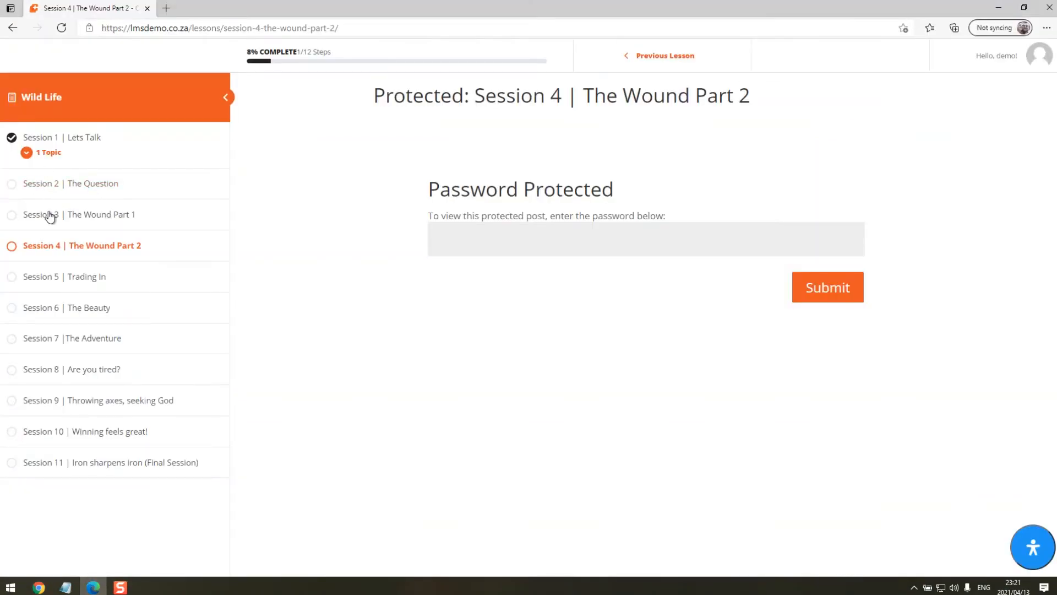
click(998, 8)
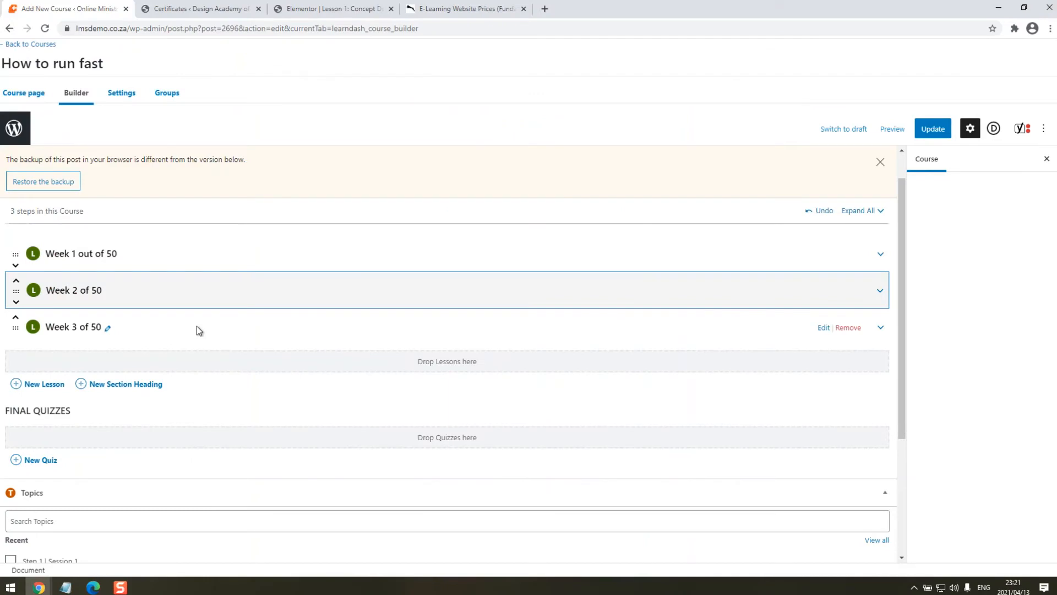
Examine the course's settings, checking the certificate choices and the course materials editor while leaving course materials switched off.
click(124, 93)
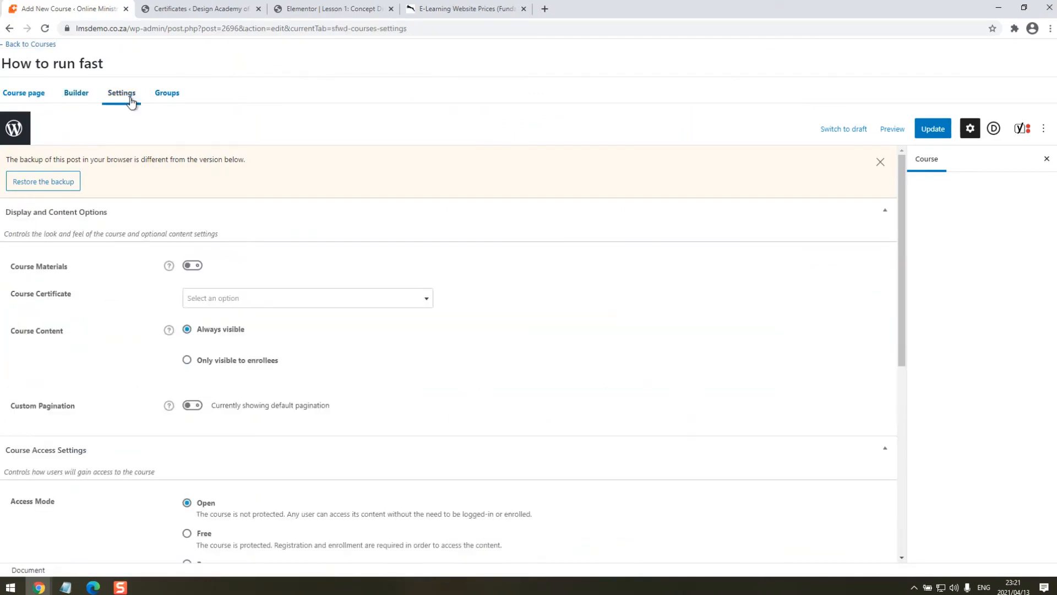
click(305, 300)
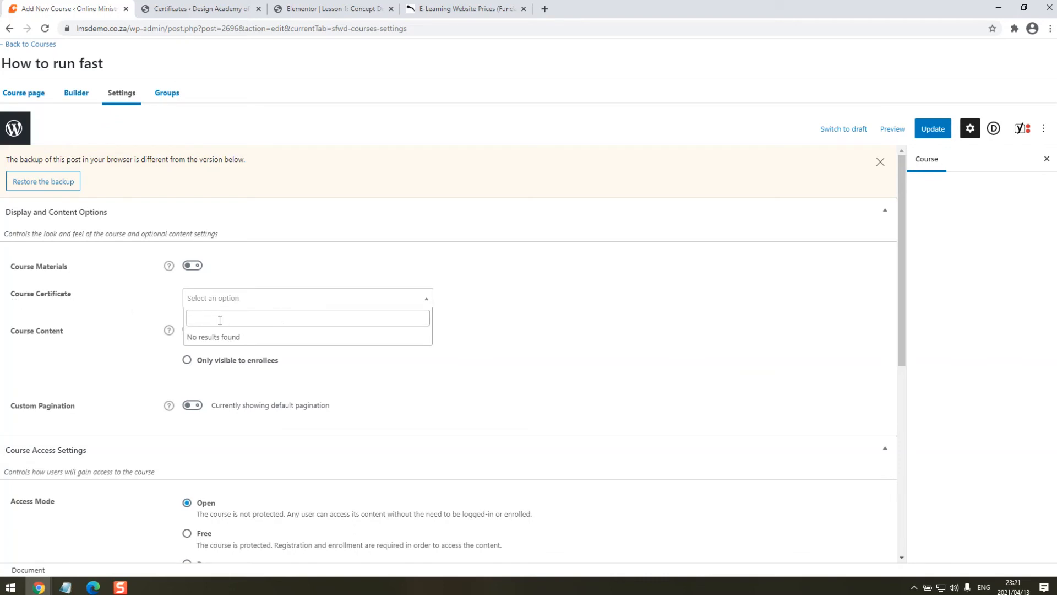
click(498, 322)
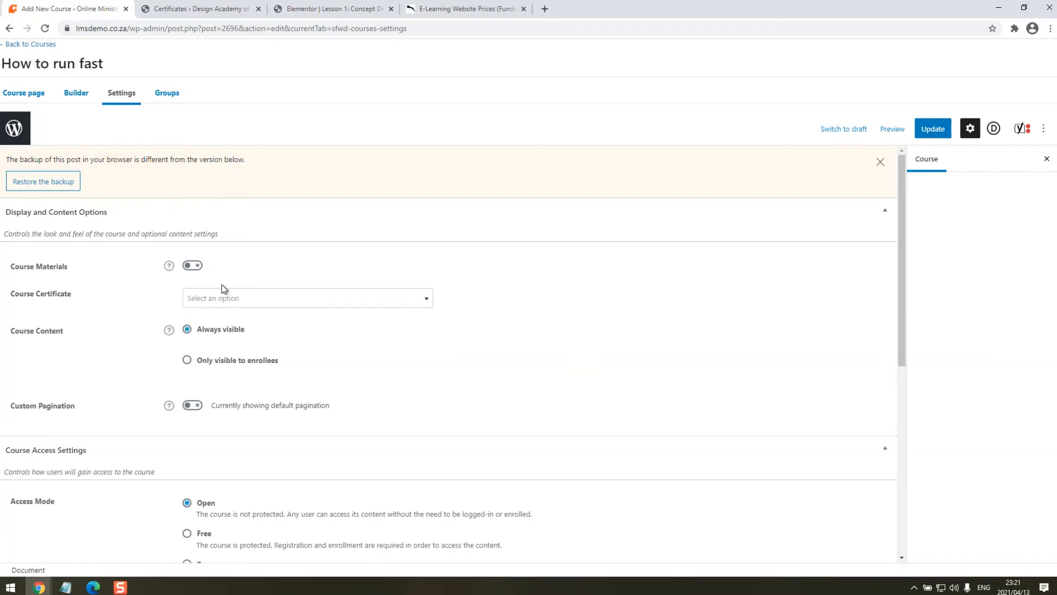
click(191, 268)
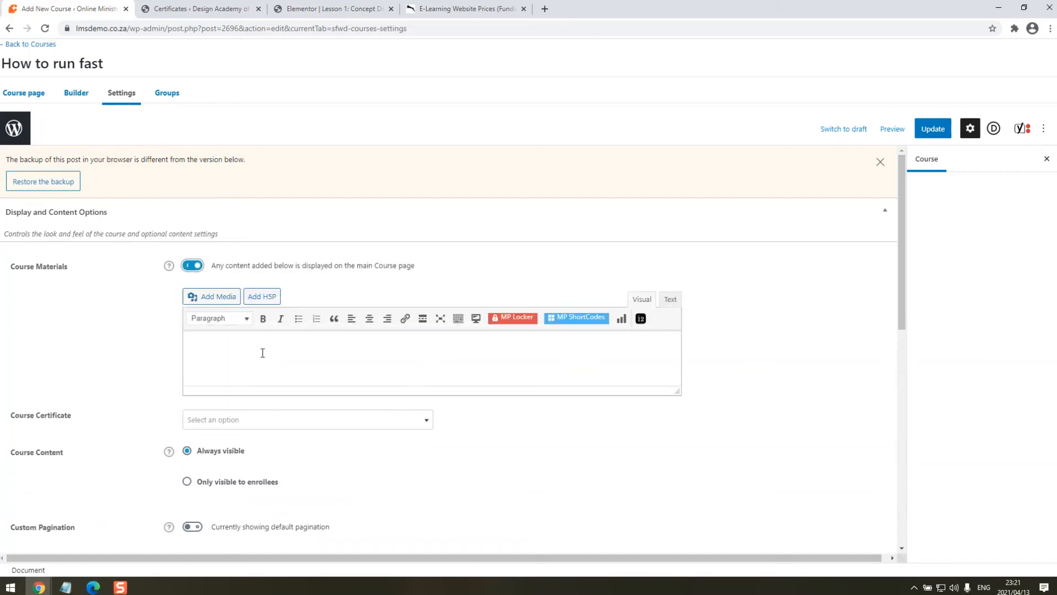
click(191, 267)
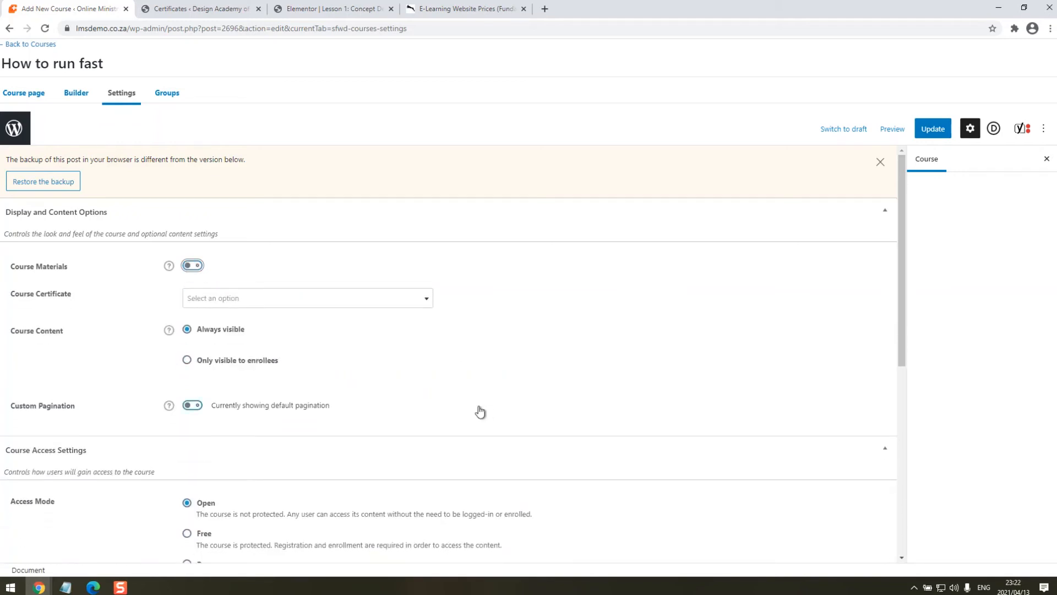
Set the course content to be only visible to enrollees, and switch custom pagination on and back off.
scroll(333, 364, down, 2)
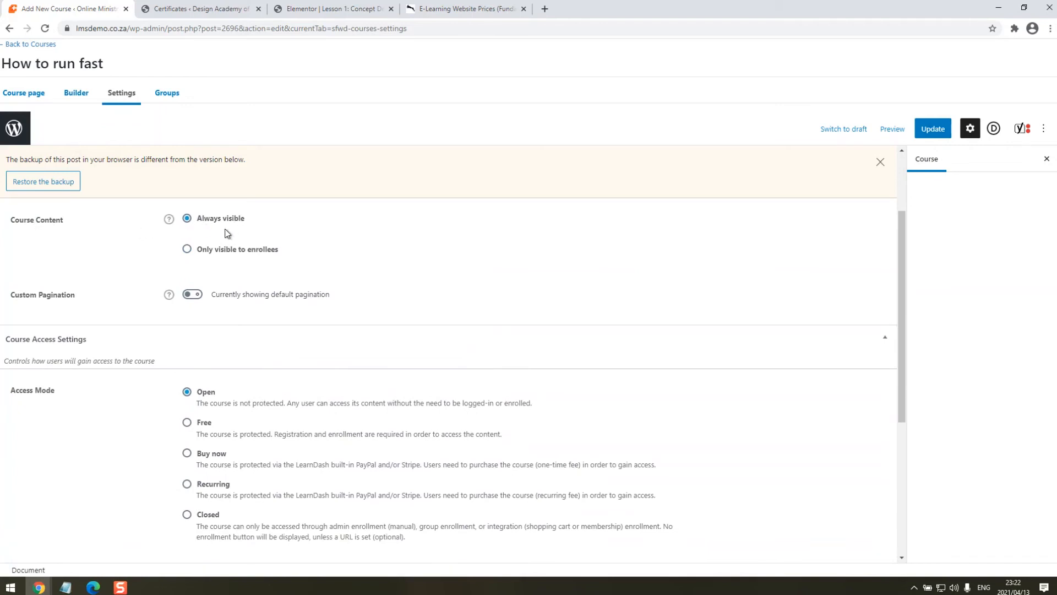
click(190, 249)
click(191, 296)
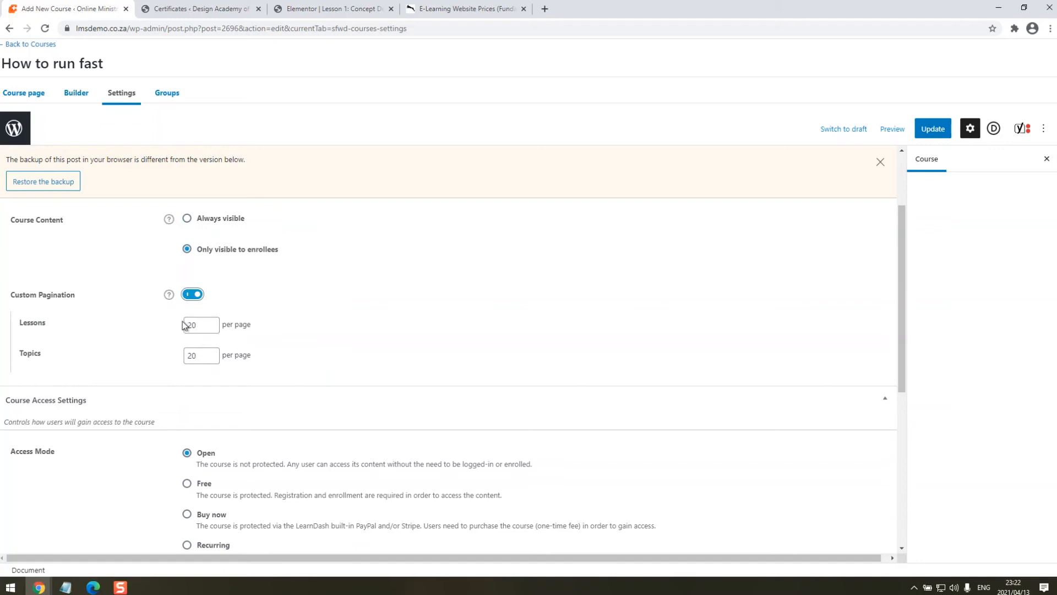
click(188, 298)
Enable course prerequisites and add Wild Life as a course to complete, with the Any Selected compare mode.
scroll(341, 363, down, 2)
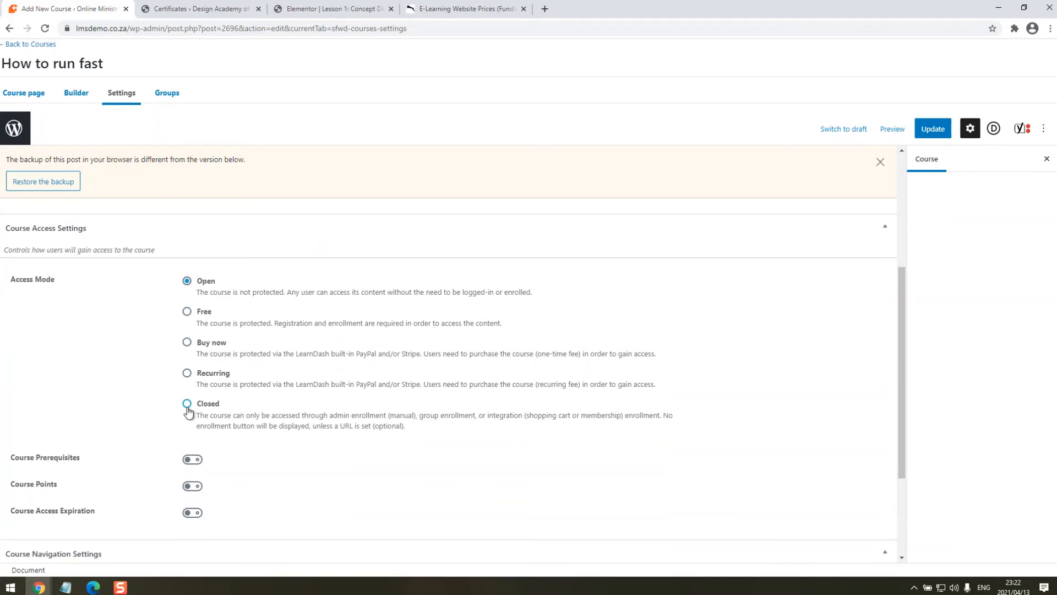
scroll(258, 381, down, 2)
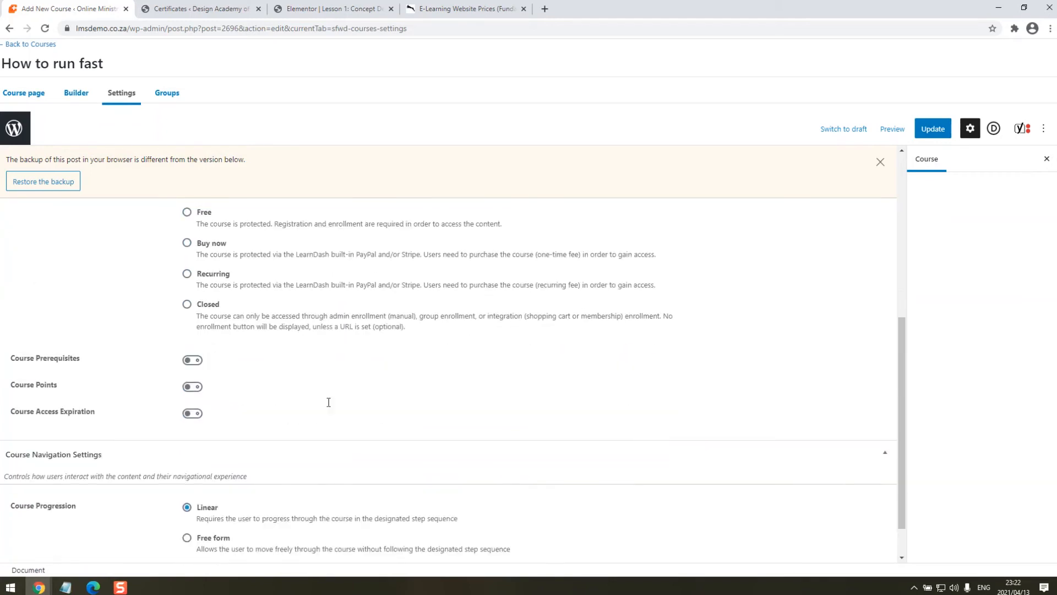
click(198, 351)
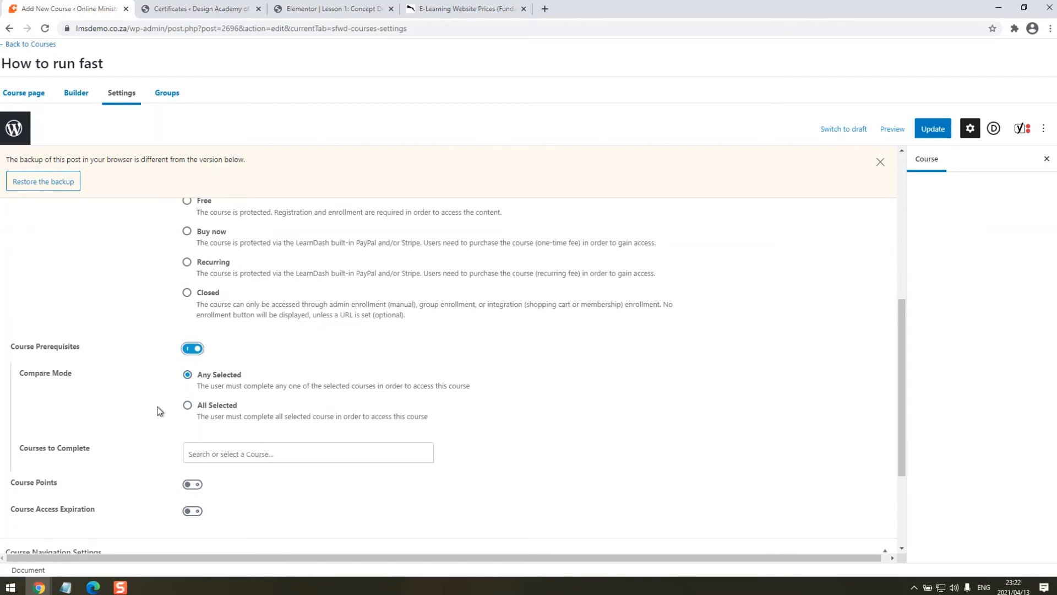
scroll(96, 357, down, 2)
click(216, 339)
text(wild)
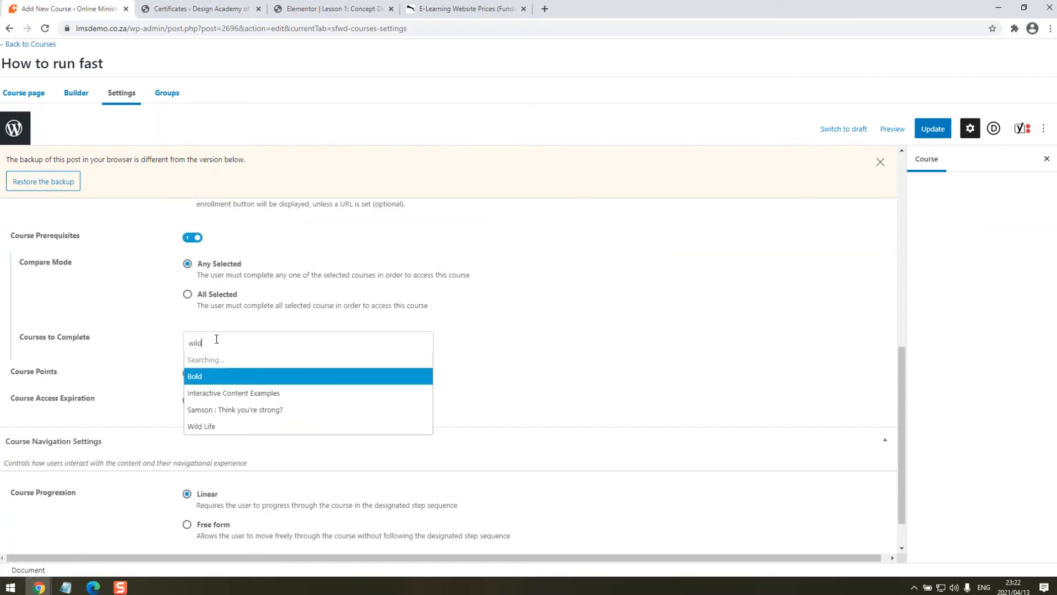
click(201, 426)
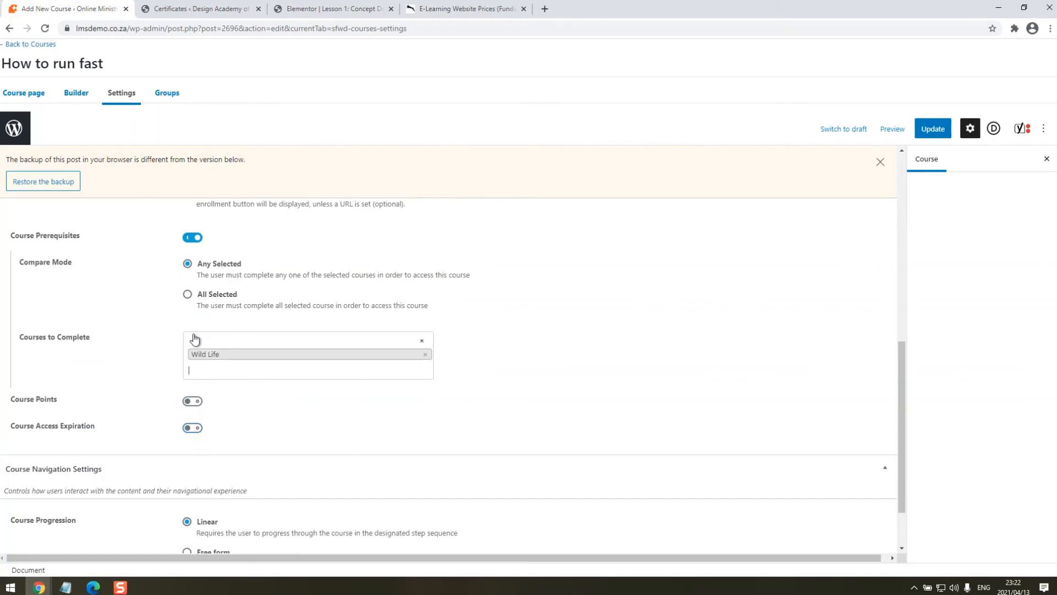
Switch course points on and back off, enable course access expiration and try its data deletion option.
click(190, 401)
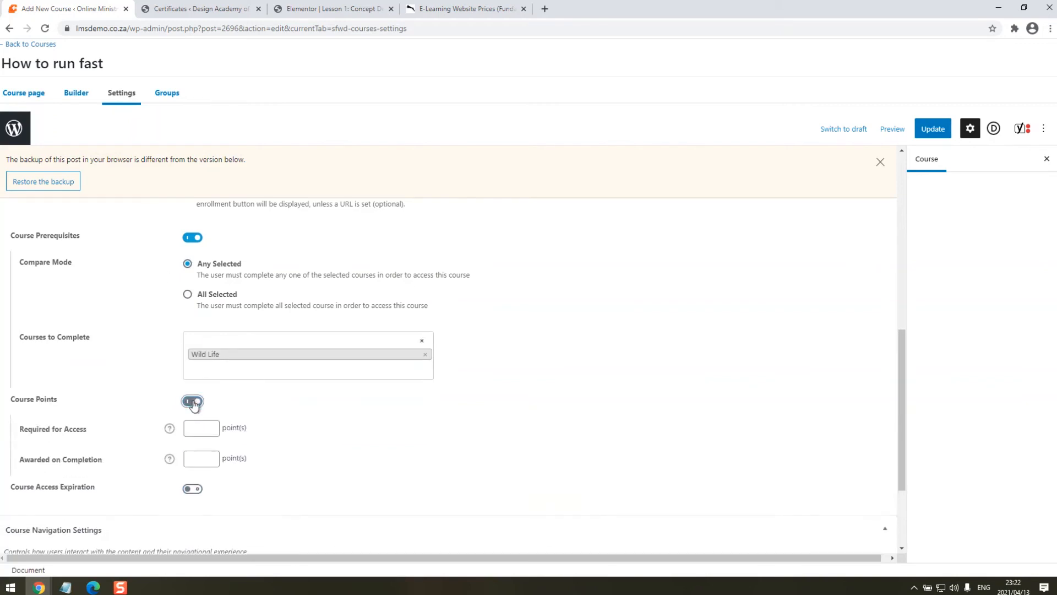
click(192, 402)
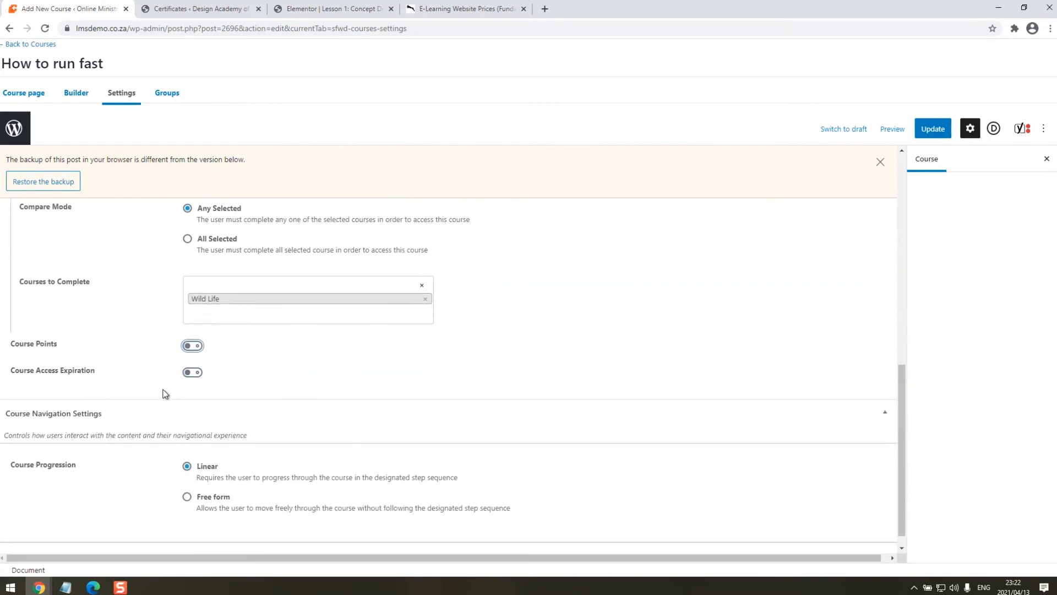
click(190, 371)
scroll(172, 364, down, 2)
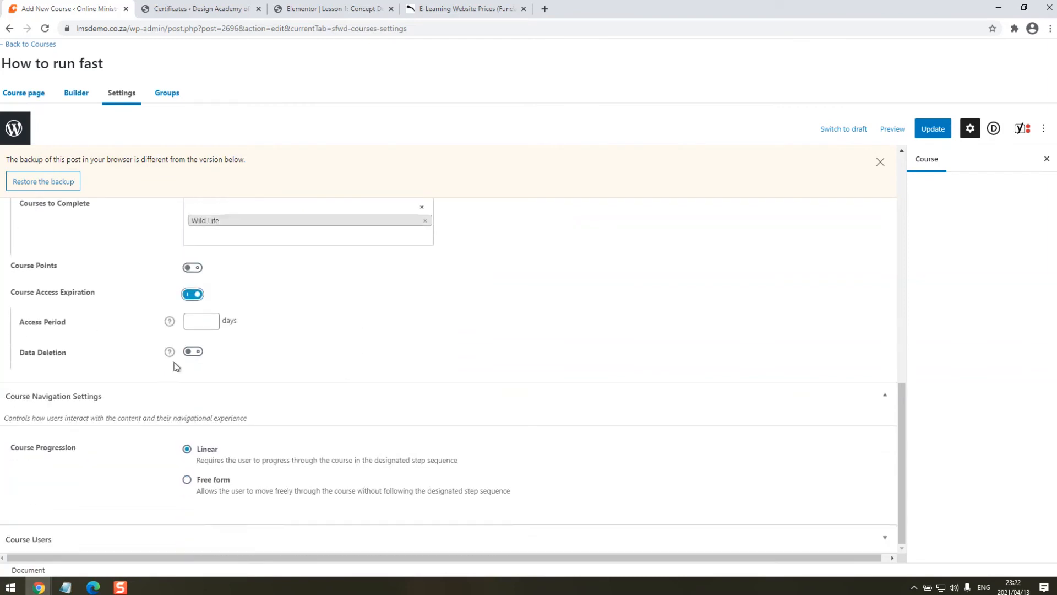
click(182, 352)
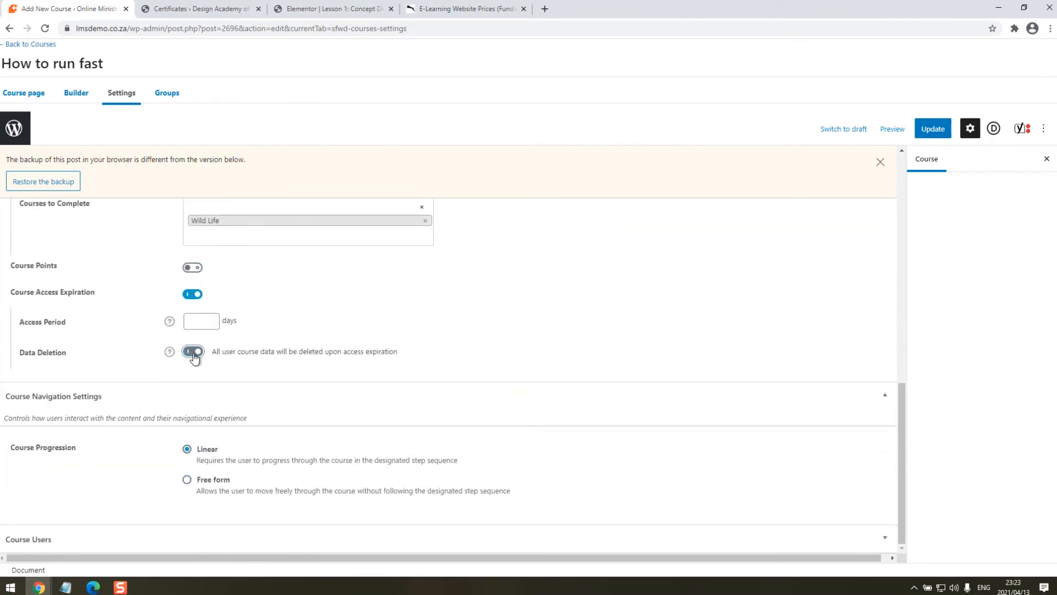
click(198, 354)
click(198, 353)
View the course's groups settings and return to the course list, discarding the unsaved changes.
click(167, 93)
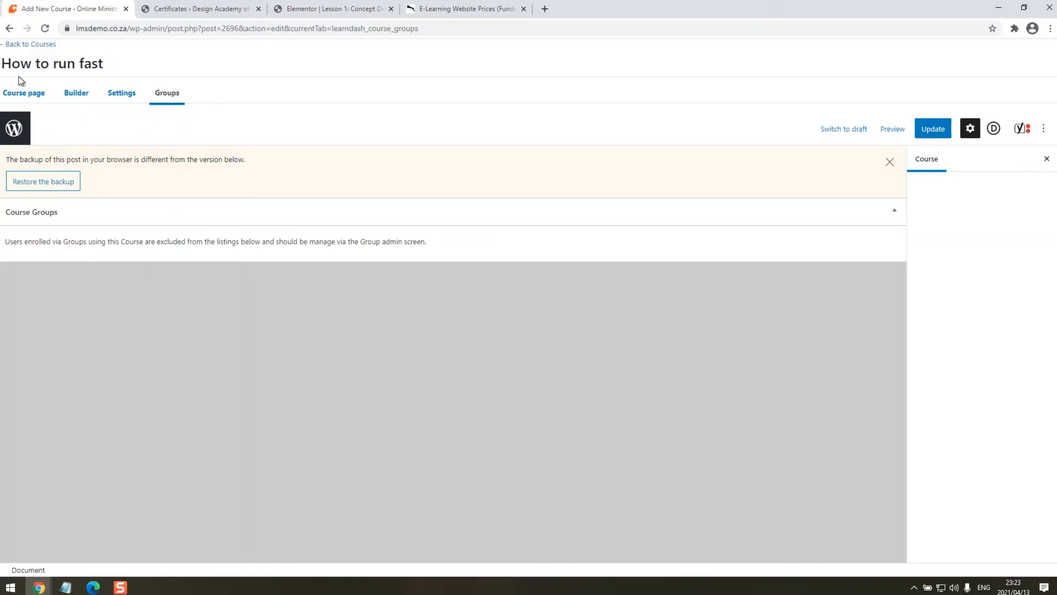
click(17, 46)
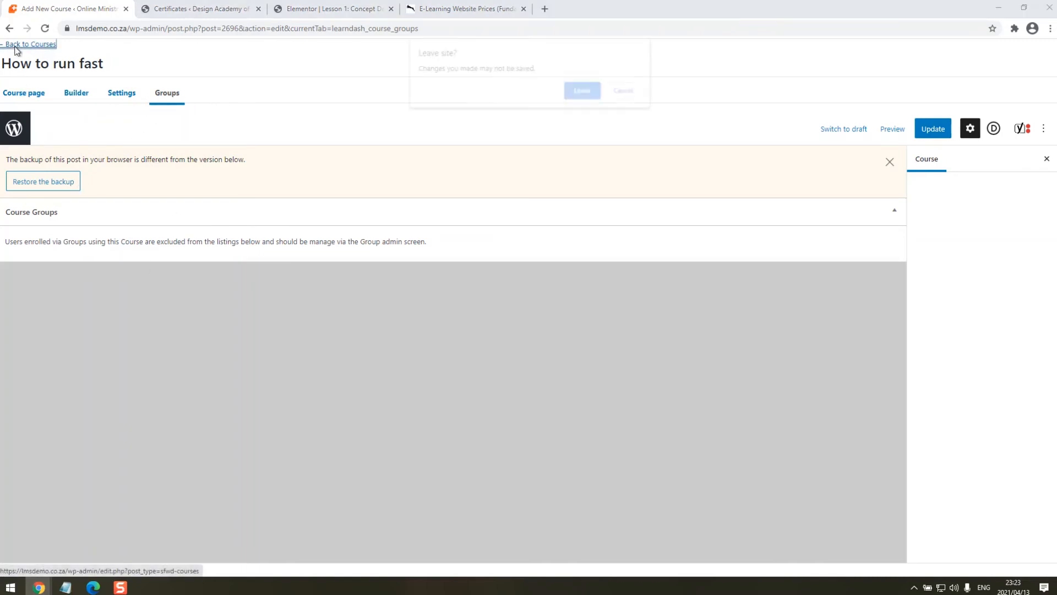
click(572, 92)
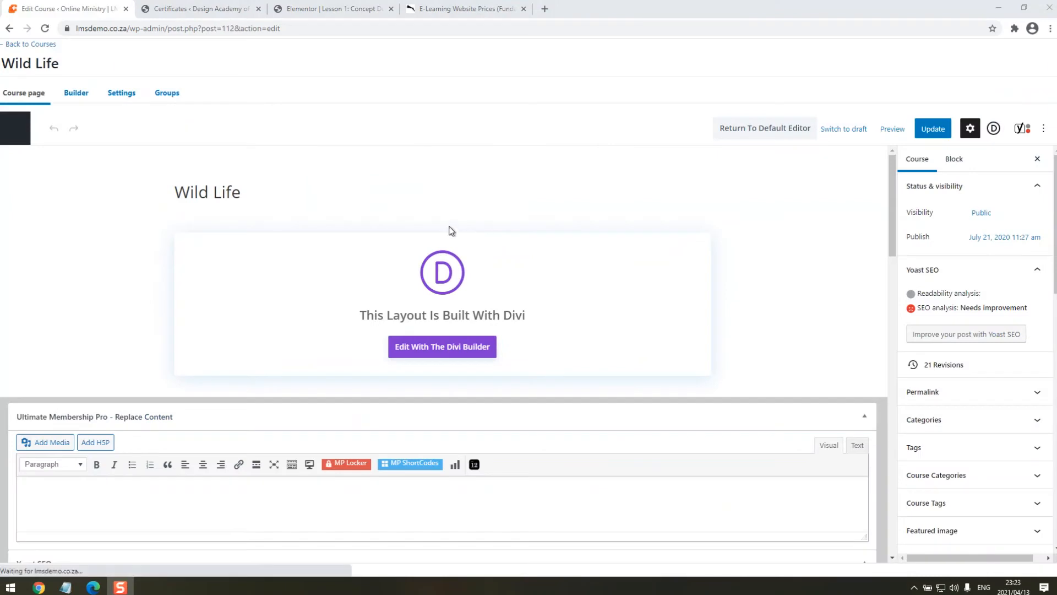
Try moving Session 3 above Session 2 in the Wild Life course builder, and return to the course list without saving.
click(75, 94)
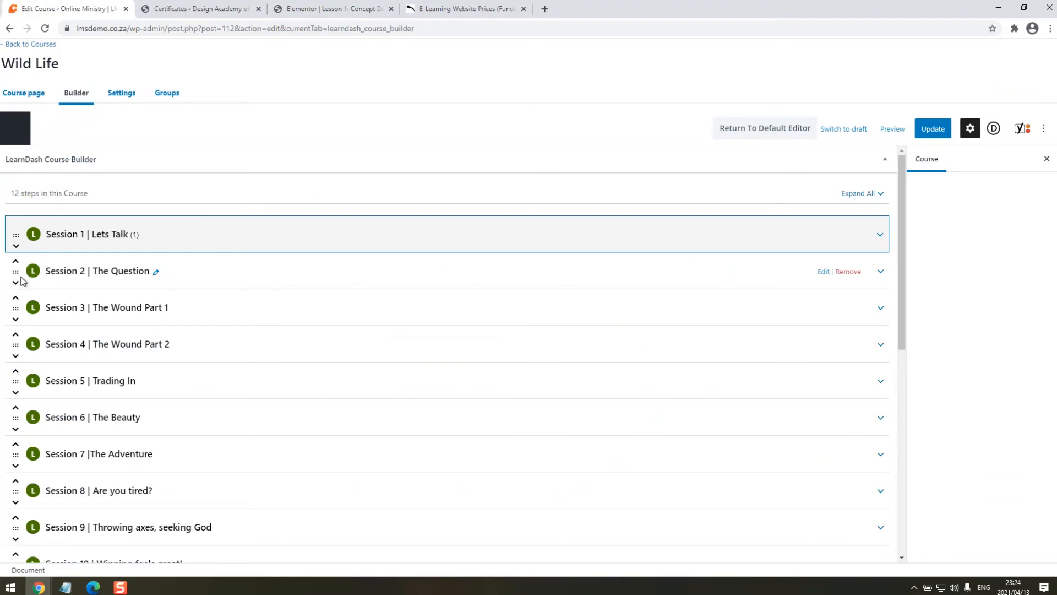
click(16, 299)
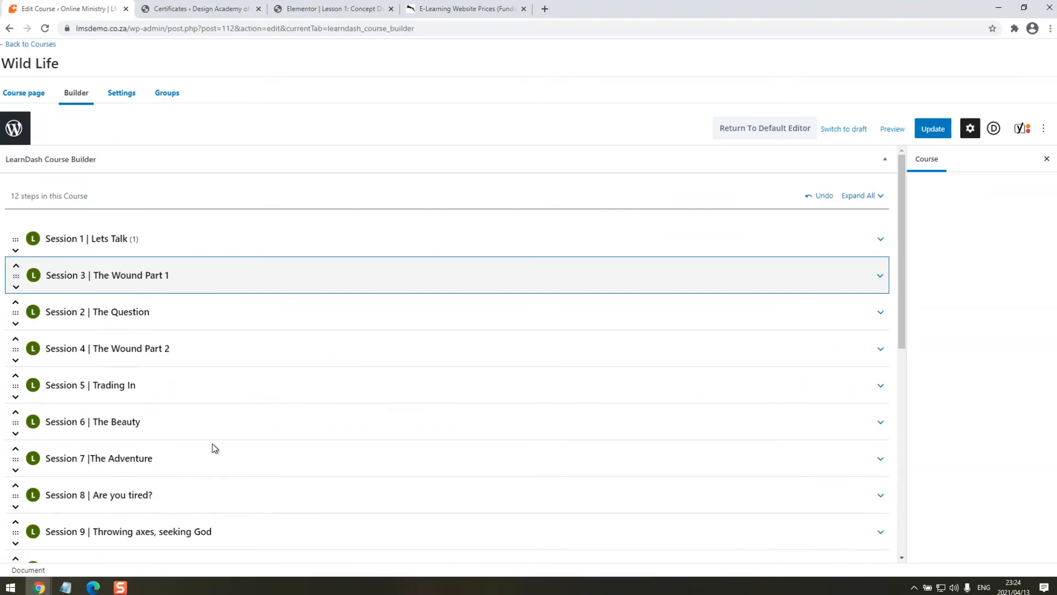
scroll(212, 443, down, 10)
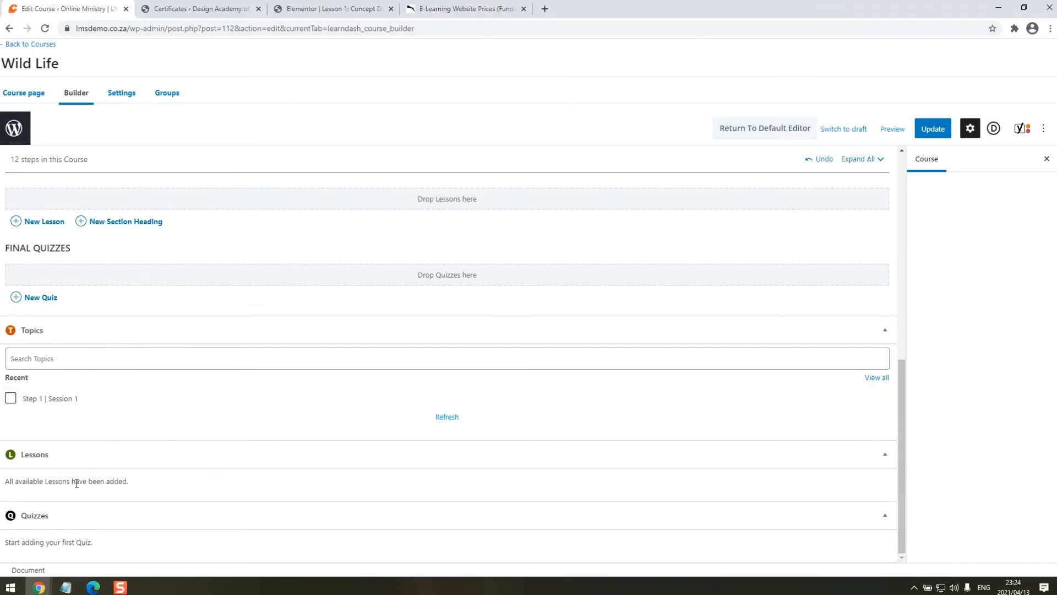
click(31, 44)
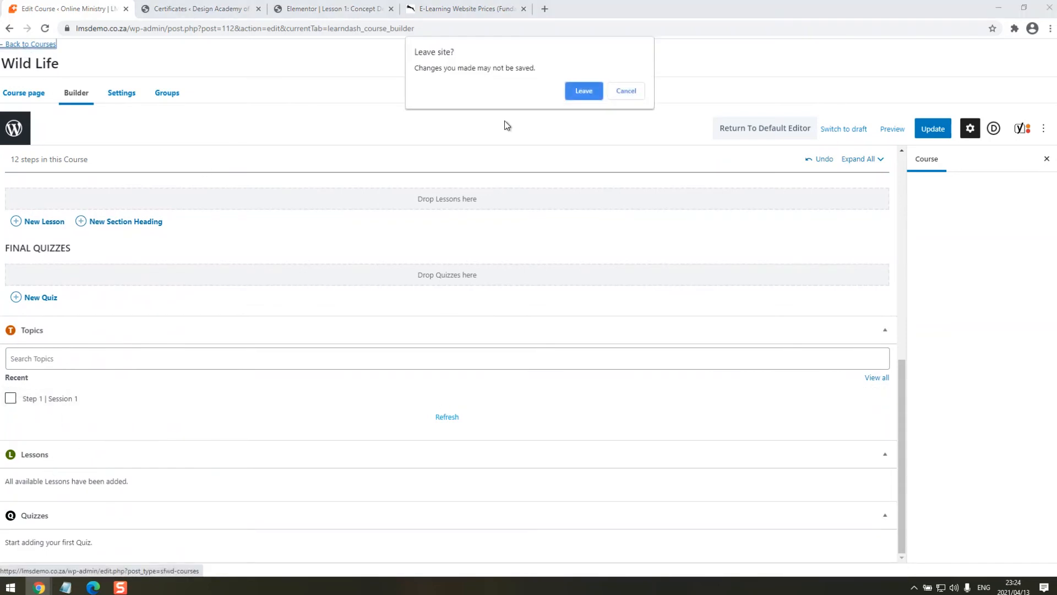
click(582, 91)
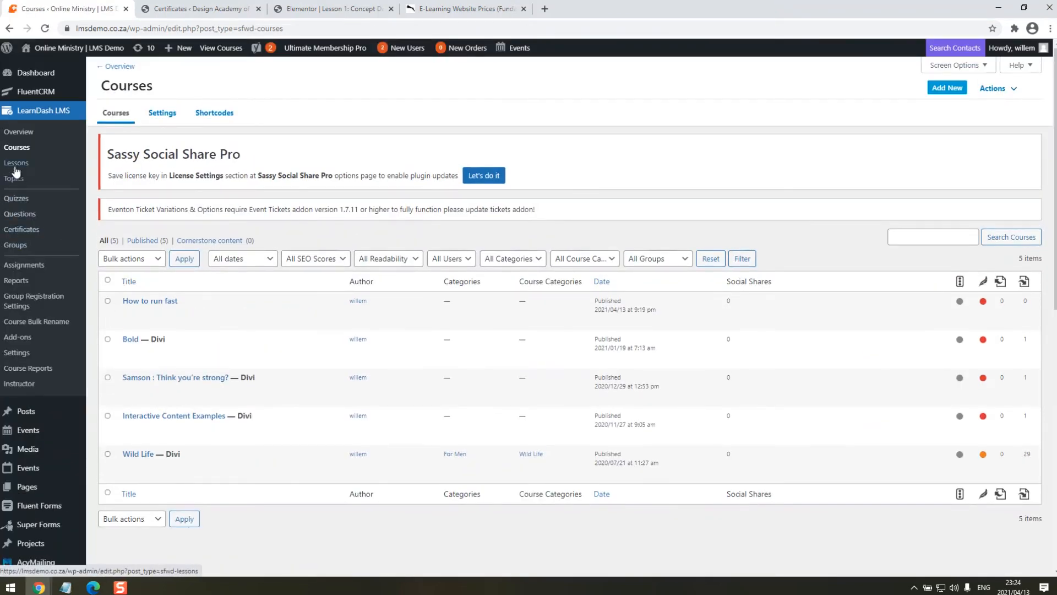
Open the "Week 2 of 50" lesson from the lessons list and display its access settings.
click(262, 288)
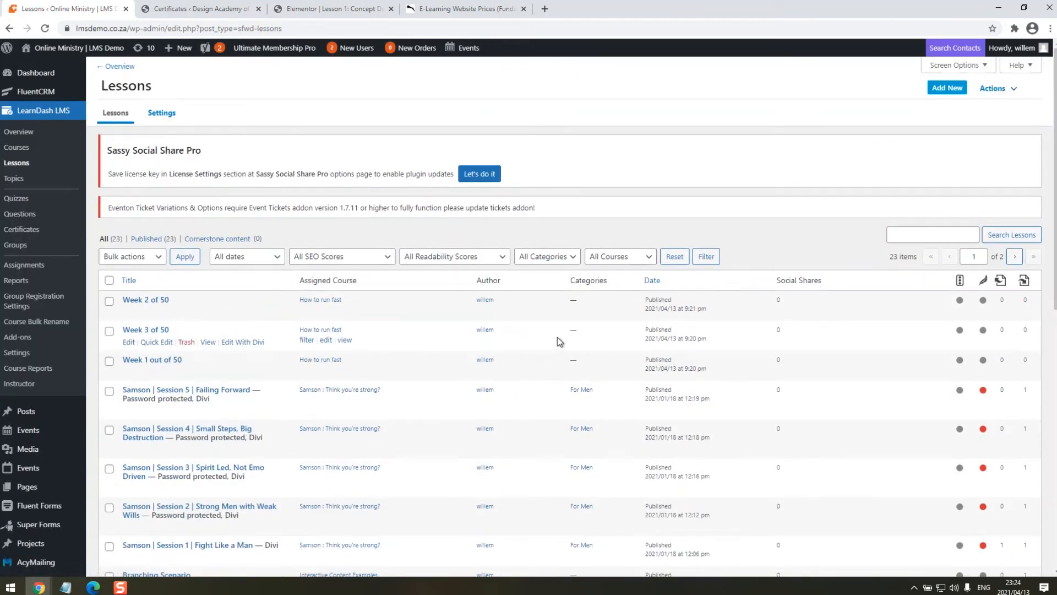
scroll(220, 317, down, 2)
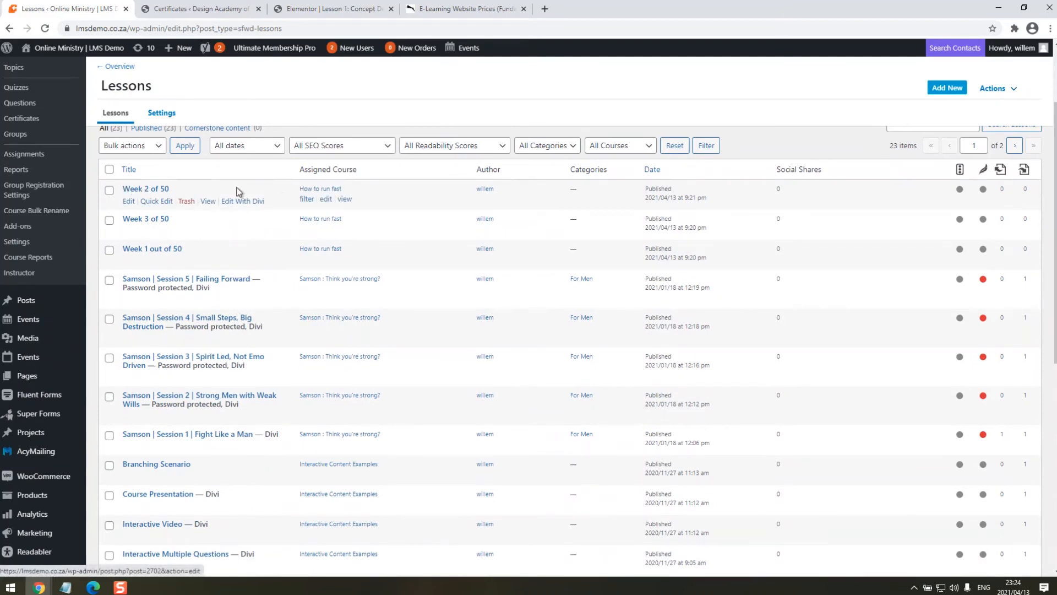
click(138, 189)
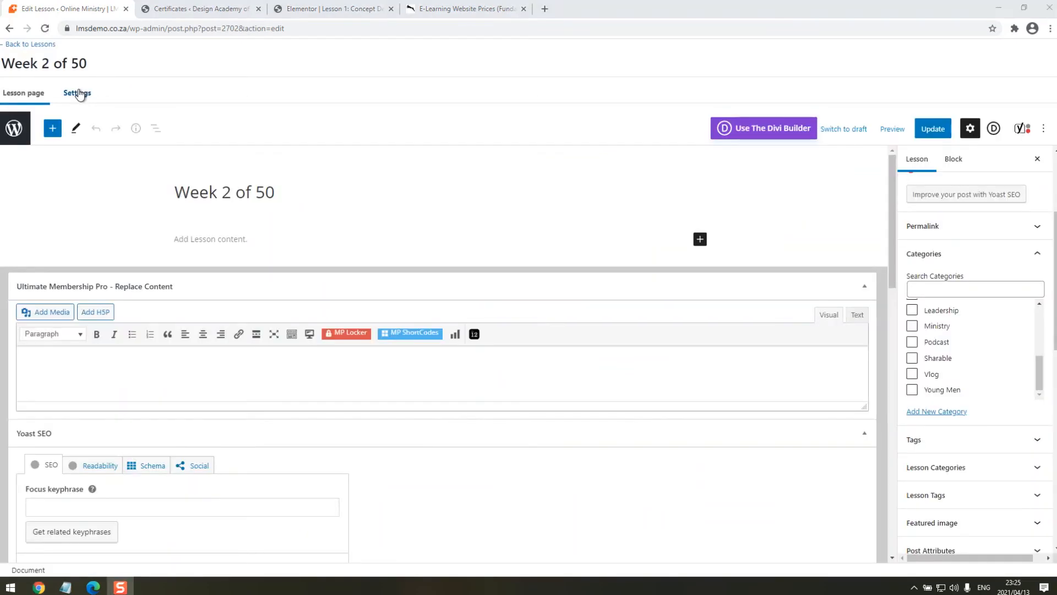
click(70, 95)
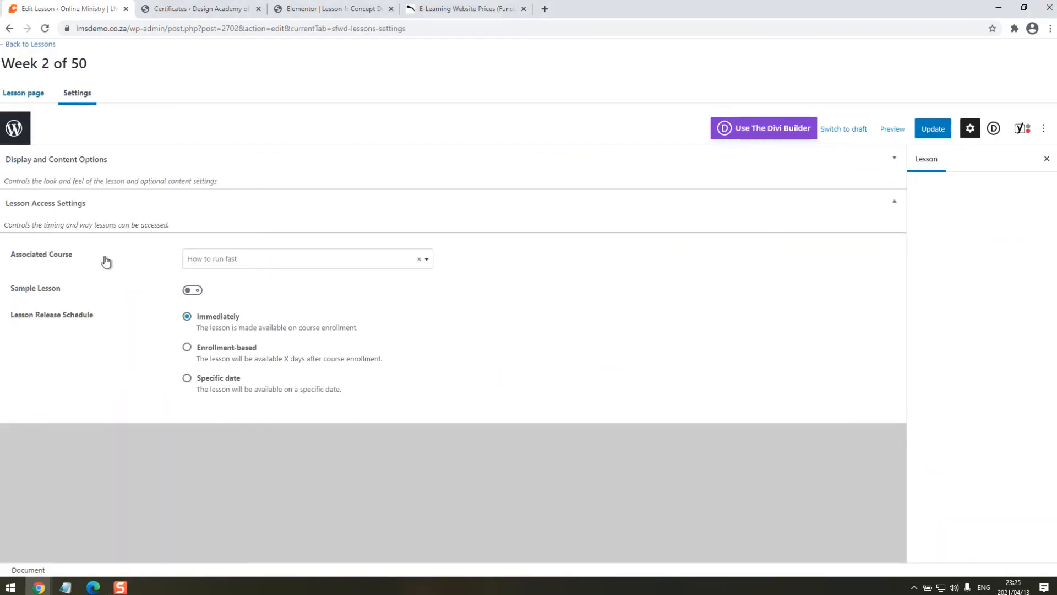
Set the lesson's associated course to Wild Life.
click(205, 265)
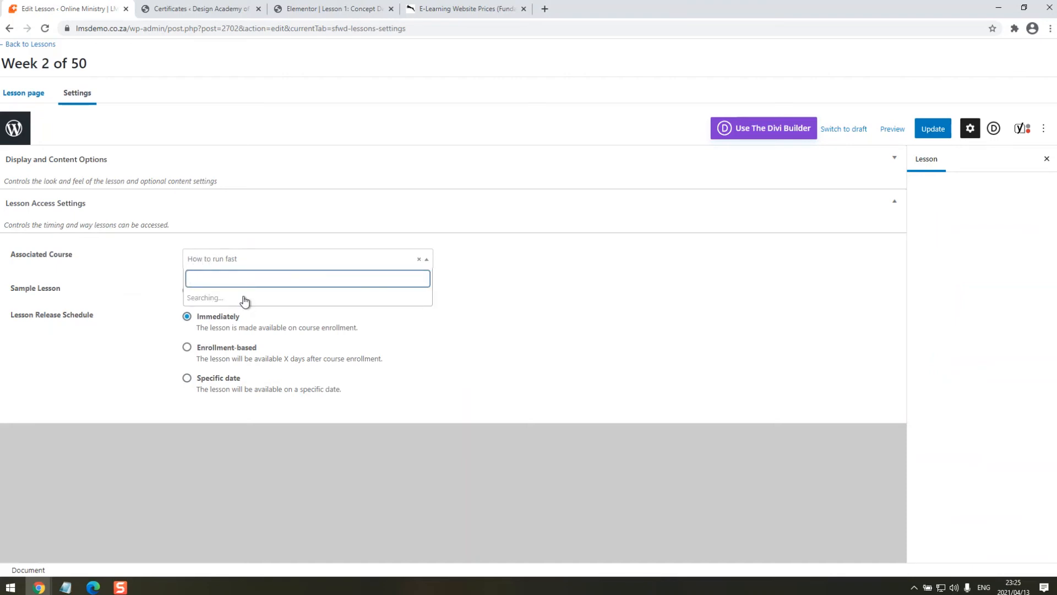
text(wild)
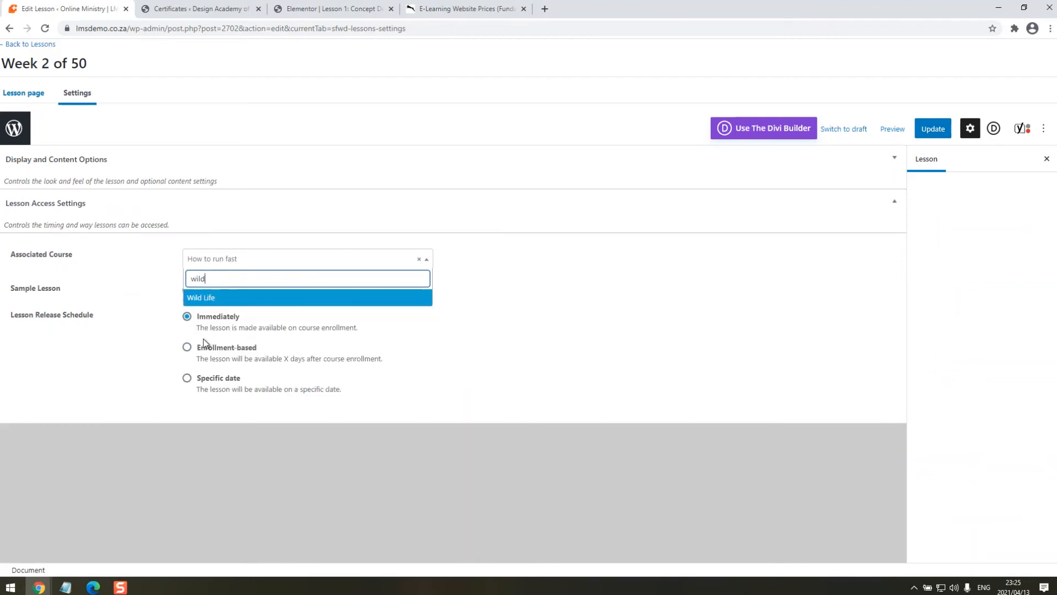
click(190, 297)
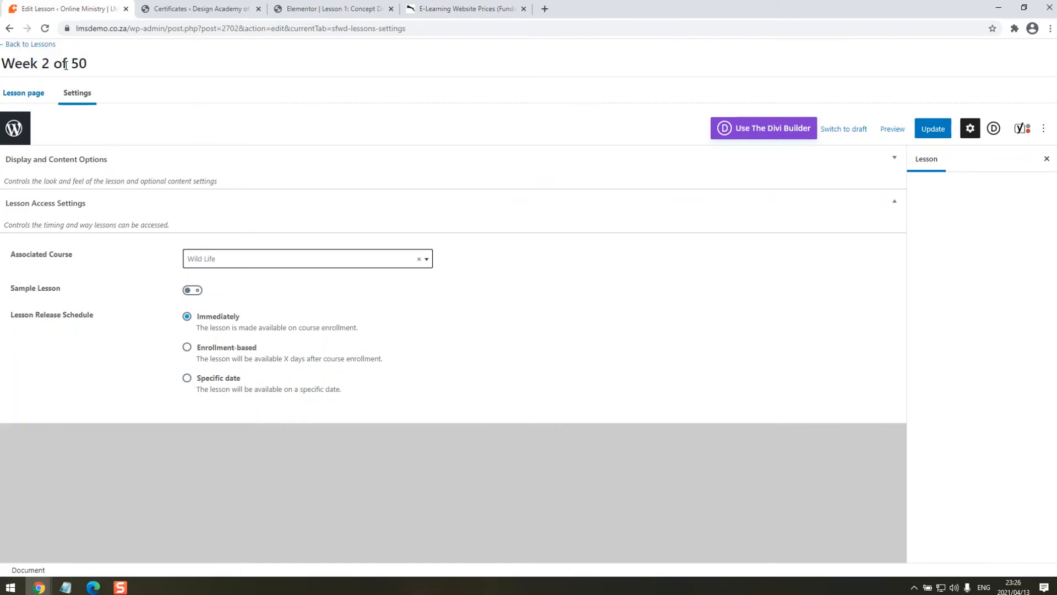
Build the lesson with the Divi Builder by cloning the existing page that holds the Session 1 "Fight Like Men" content.
click(783, 131)
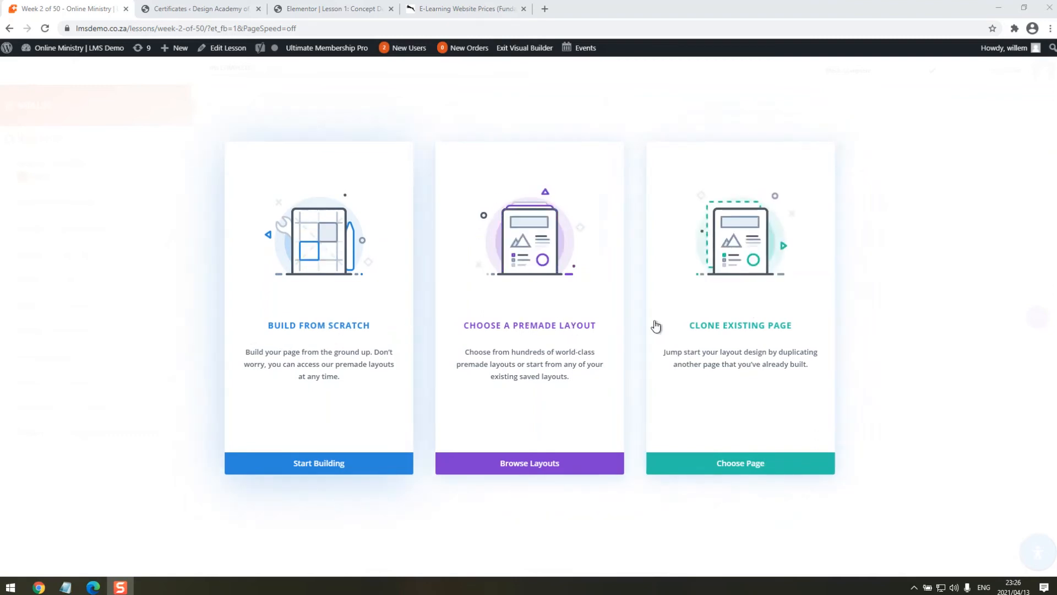
click(724, 320)
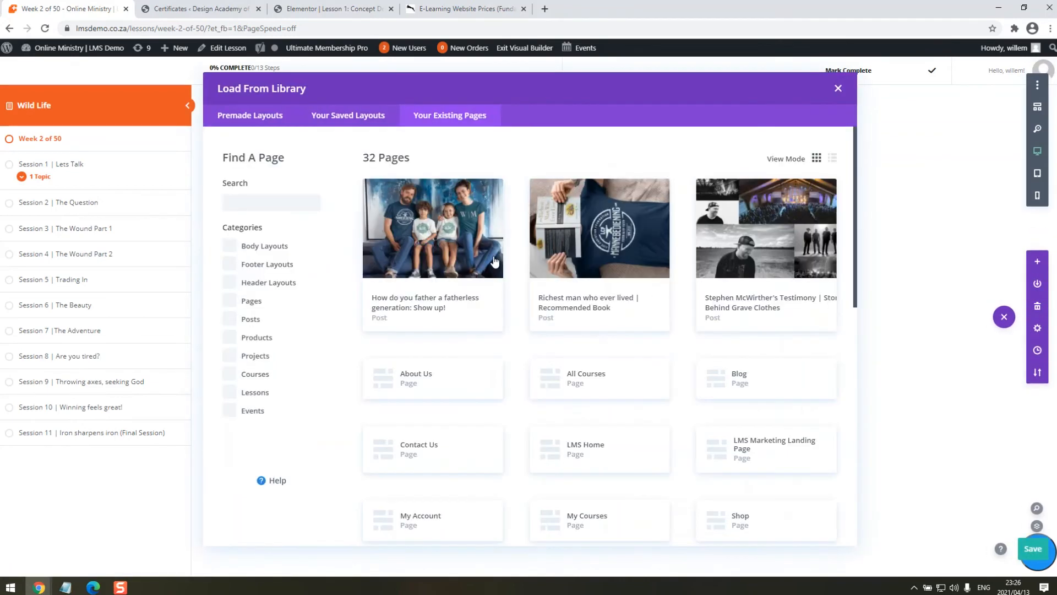
scroll(494, 325, down, 7)
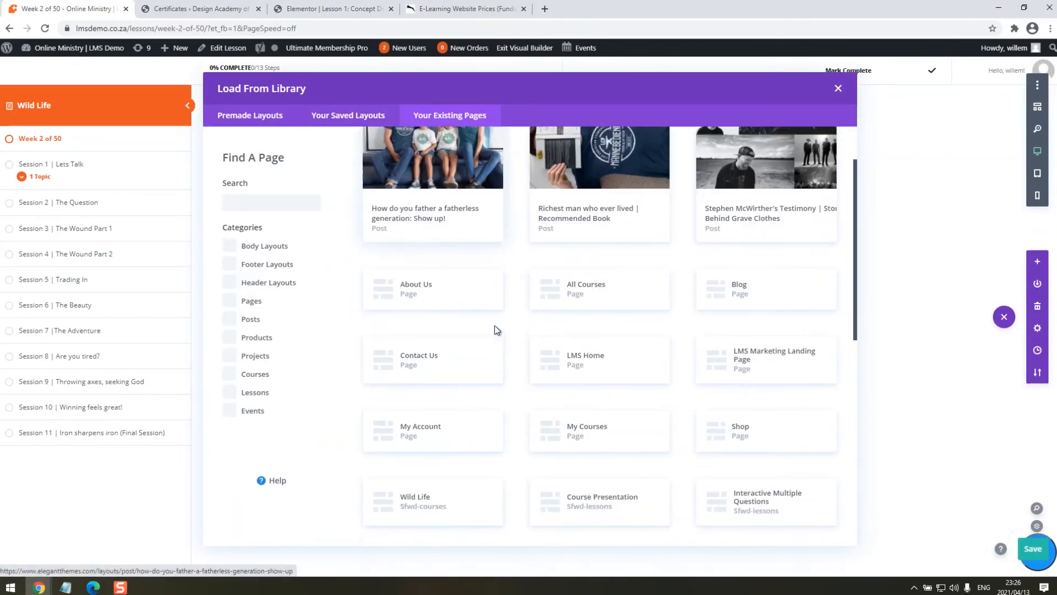
click(600, 285)
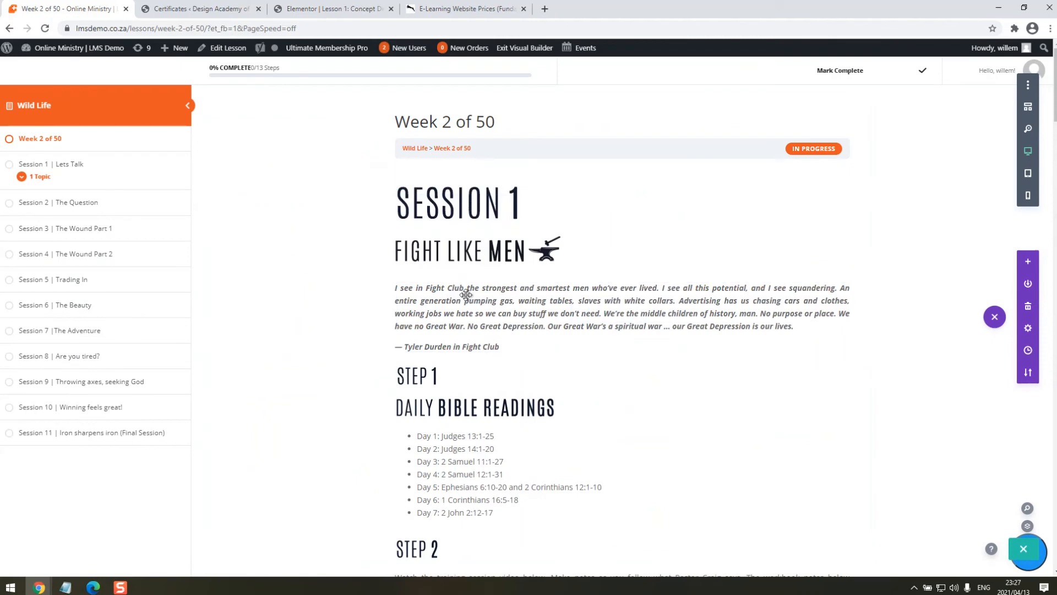
Review the cloned lesson content and inspect the text settings of the daily Bible readings list, closing them without changes.
scroll(564, 331, down, 6)
scroll(564, 332, down, 10)
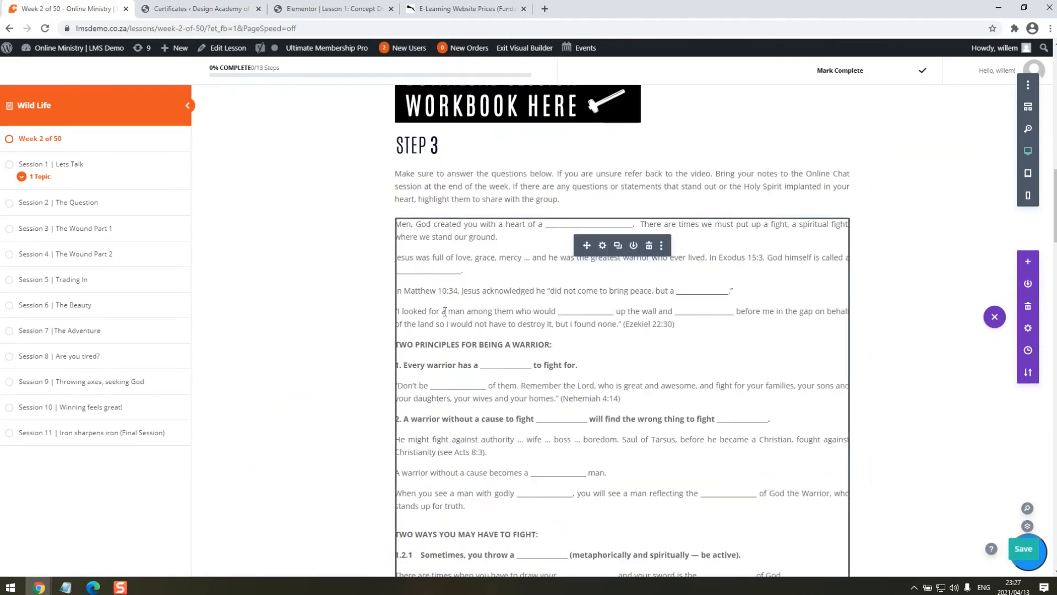
scroll(445, 311, down, 4)
scroll(506, 248, up, 10)
scroll(499, 250, up, 10)
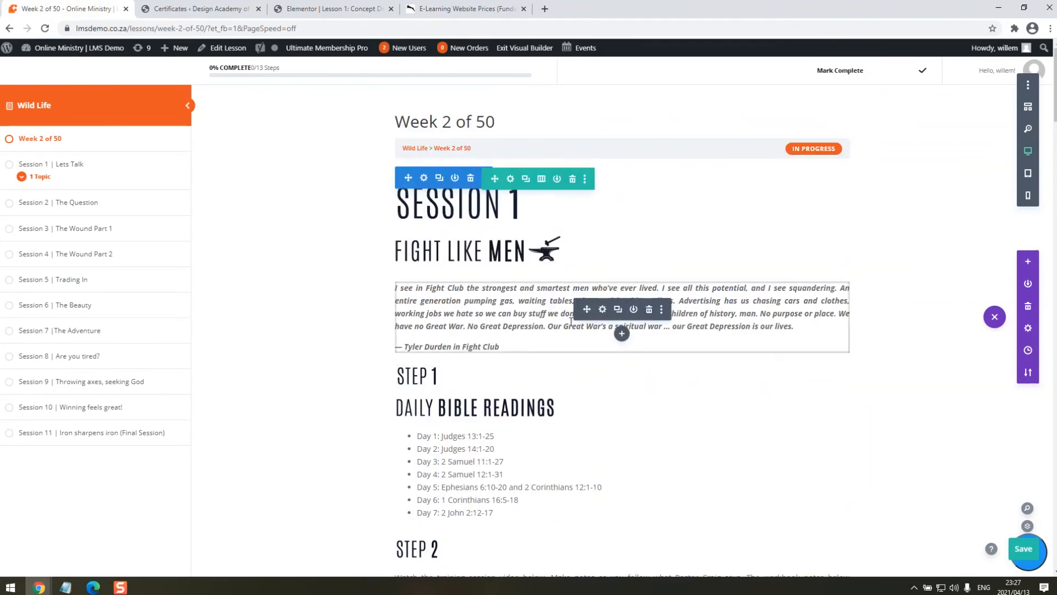
scroll(528, 336, down, 3)
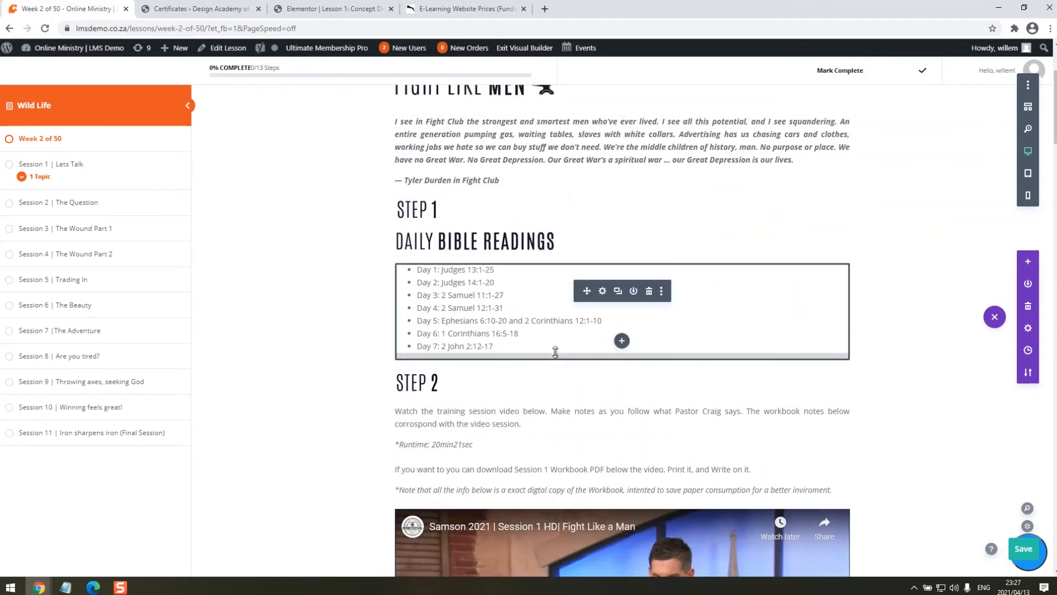
click(604, 292)
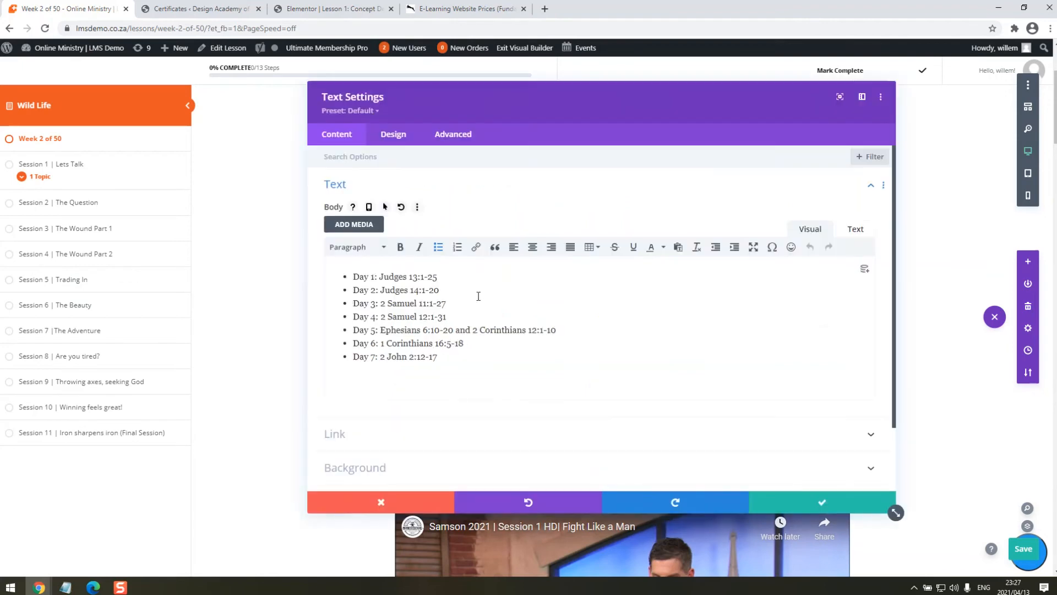
click(394, 501)
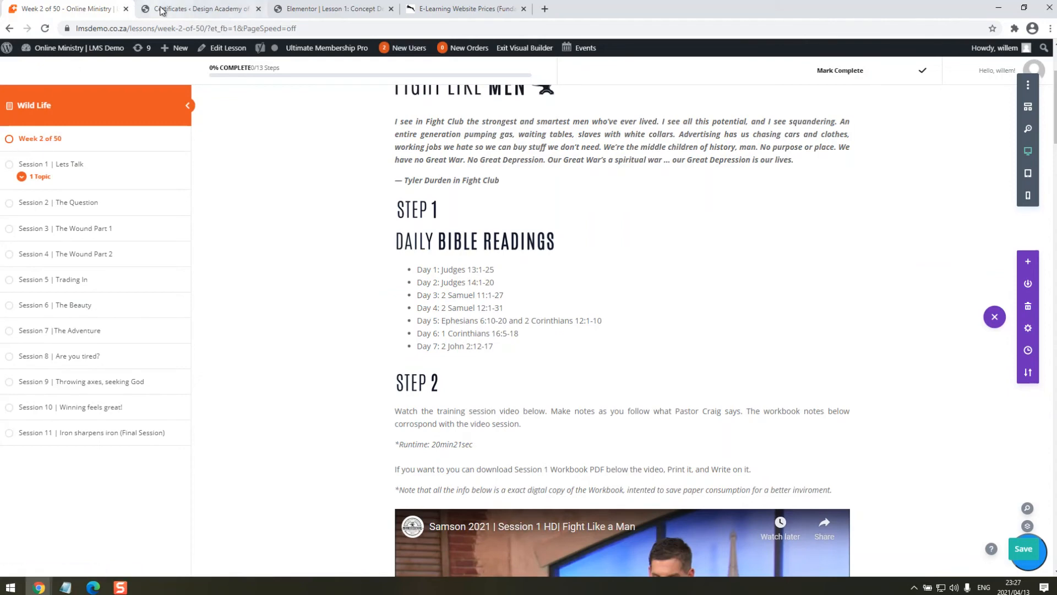
Go back to the admin course list and open the Wild Life course in the course builder.
mouse_move(61, 48)
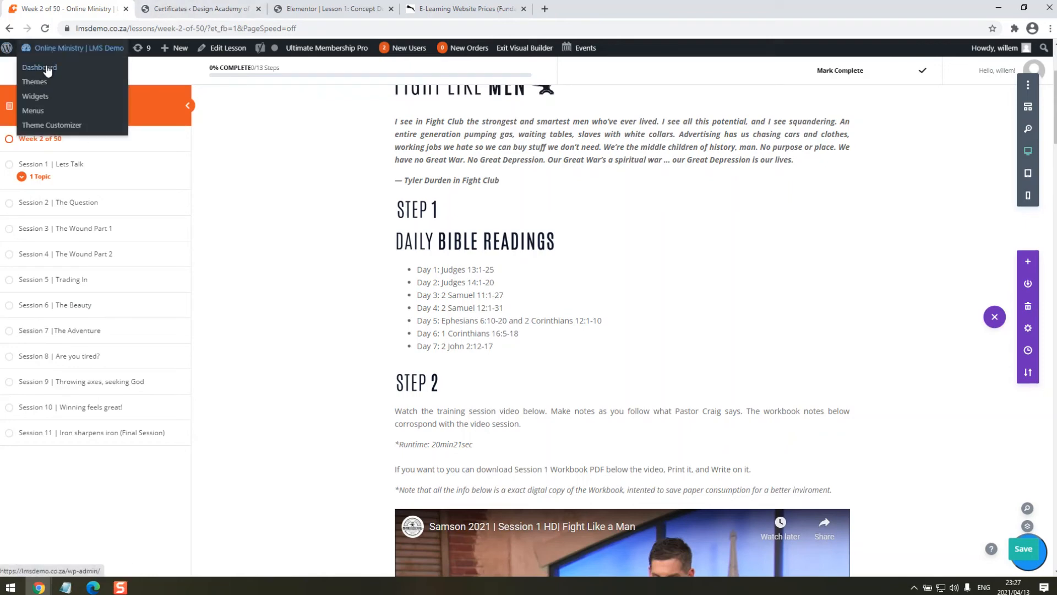
click(34, 66)
mouse_move(33, 157)
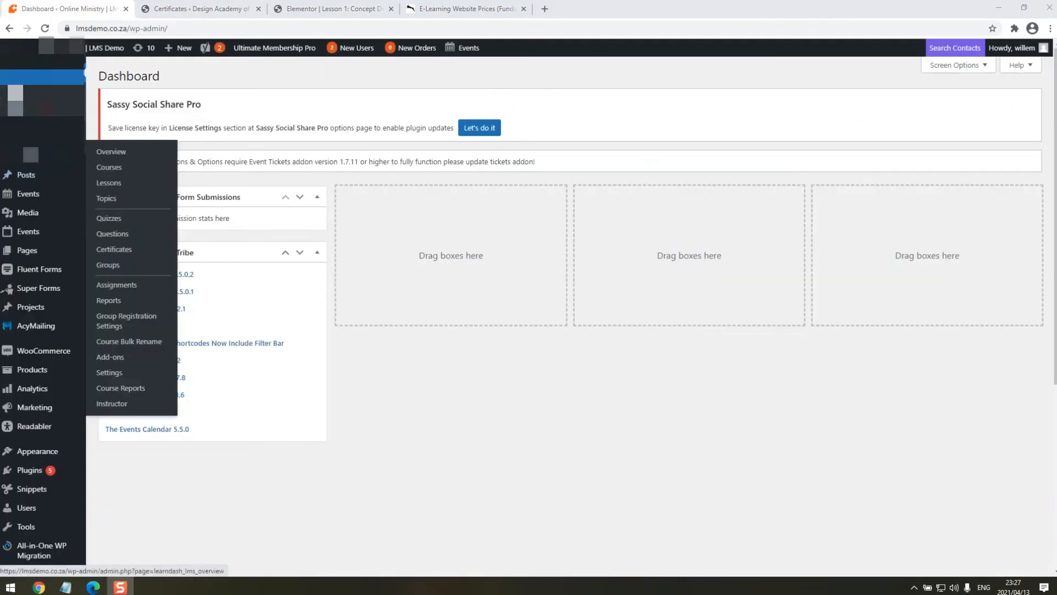
click(105, 167)
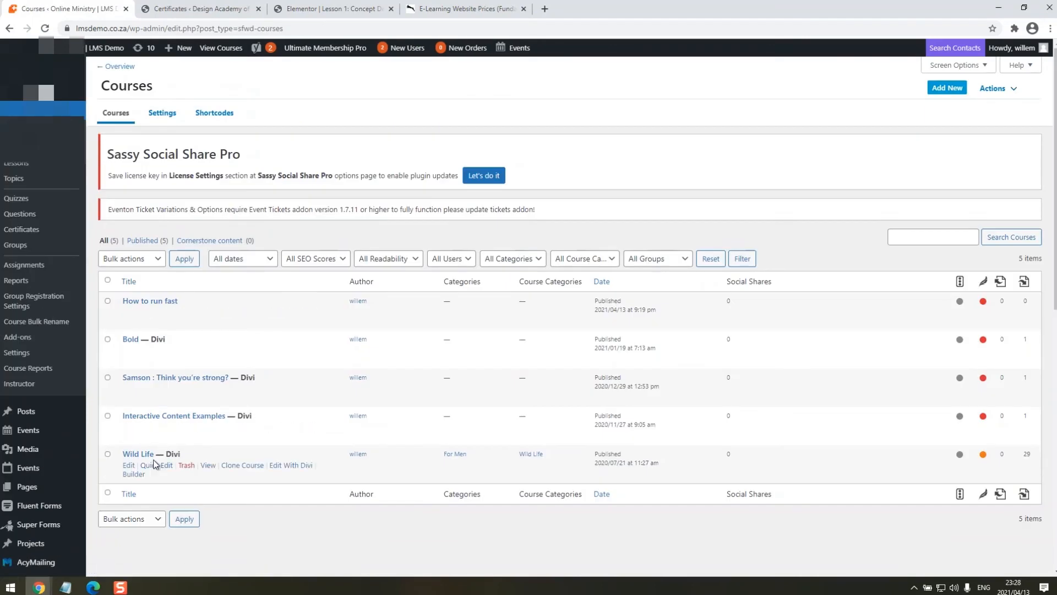
click(136, 457)
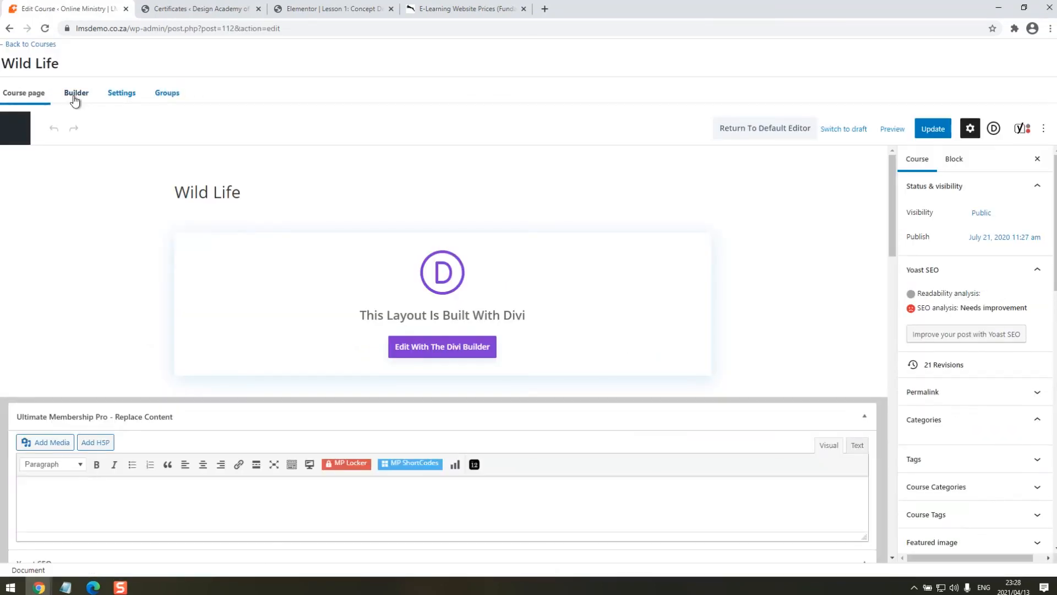
click(75, 96)
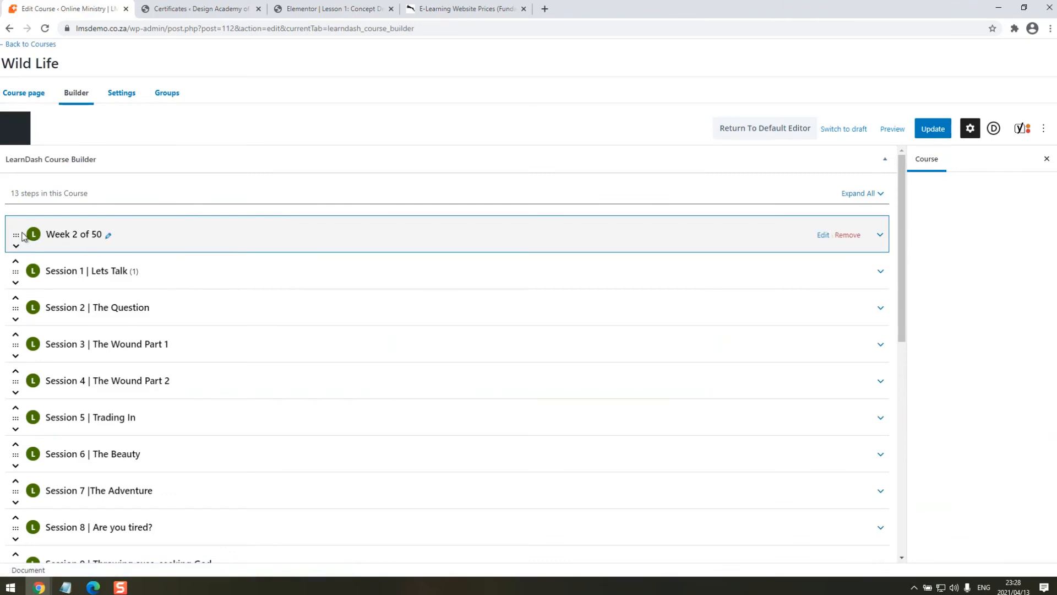
Move "Week 2 of 50" below Session 11, rename it "Summery | Feedback Session", and return to the course list without updating the course.
drag(14, 232, 15, 441)
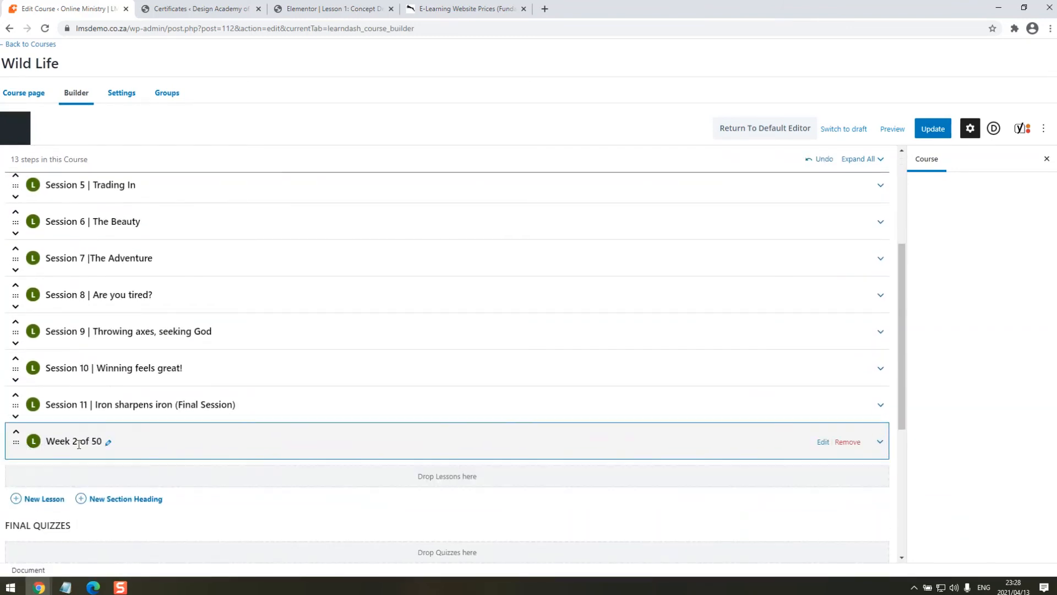
click(107, 443)
drag(104, 443, 26, 447)
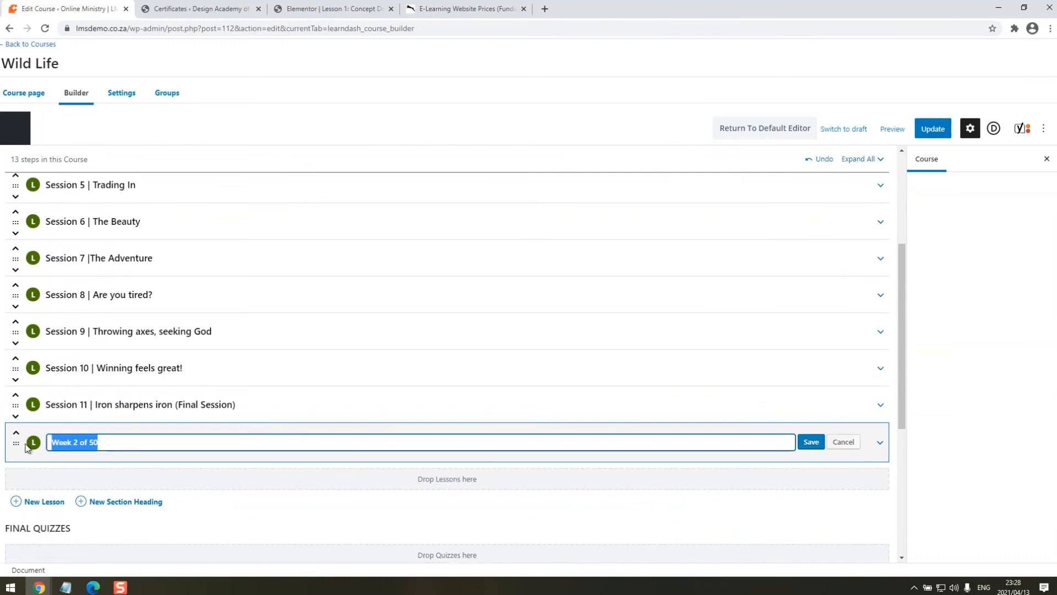
text(Su)
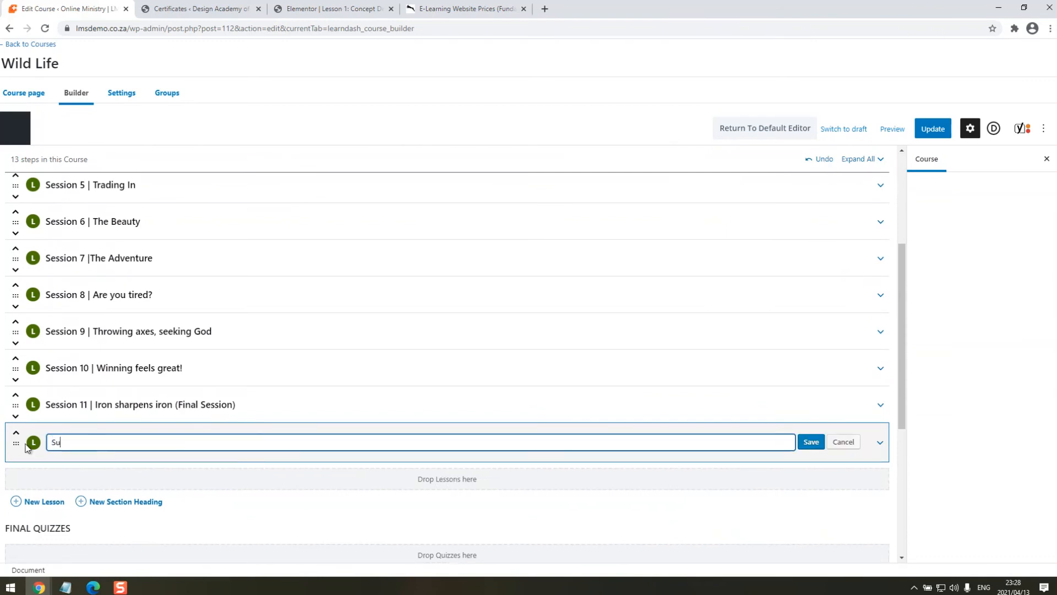
text(mmery | Feedback Session)
click(809, 440)
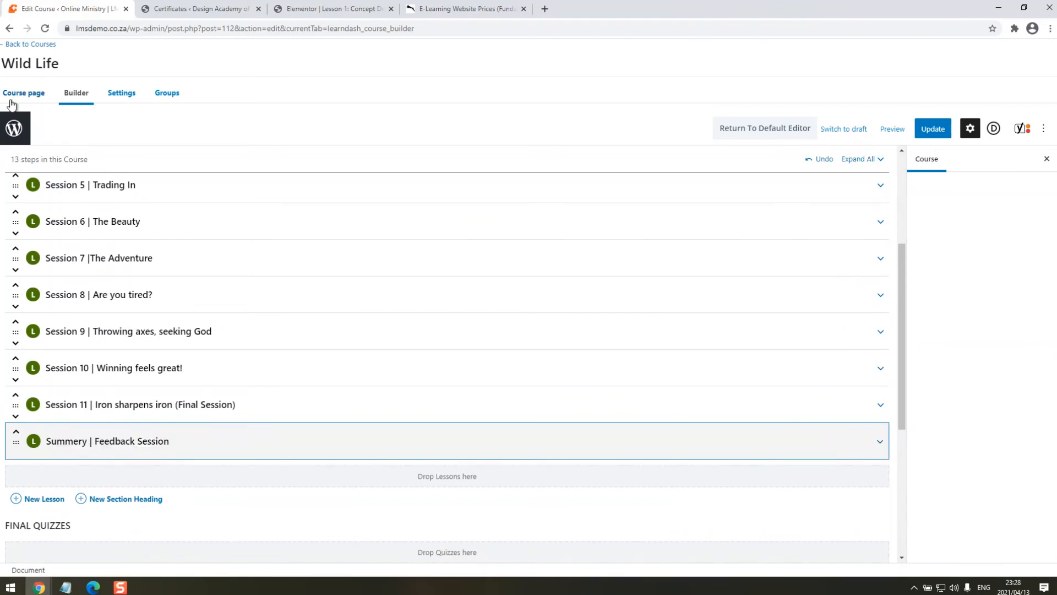
click(29, 43)
click(570, 156)
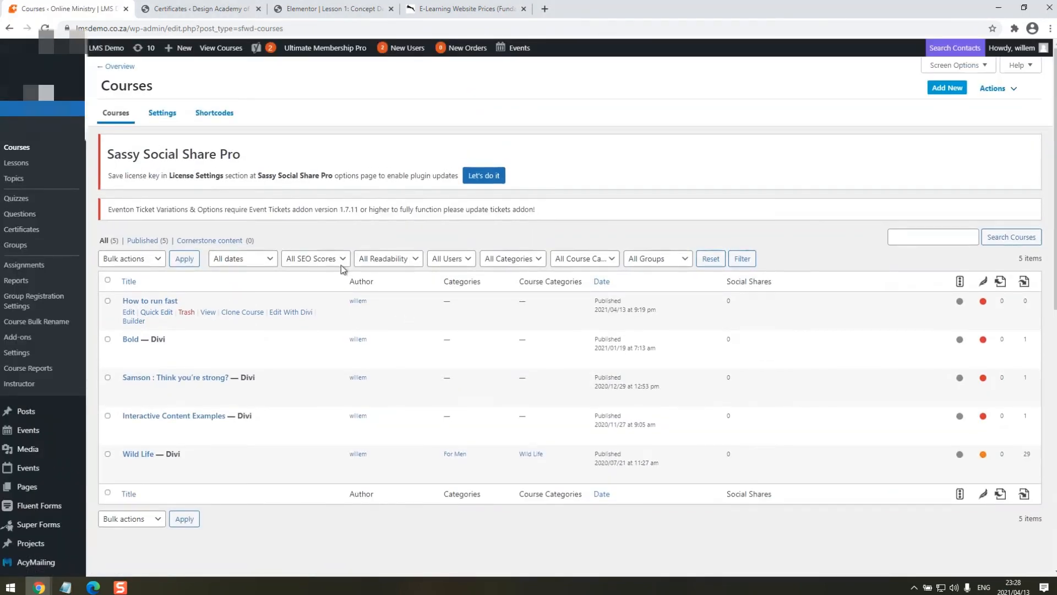
Add a new quiz question titled "Question 1".
mouse_move(237, 351)
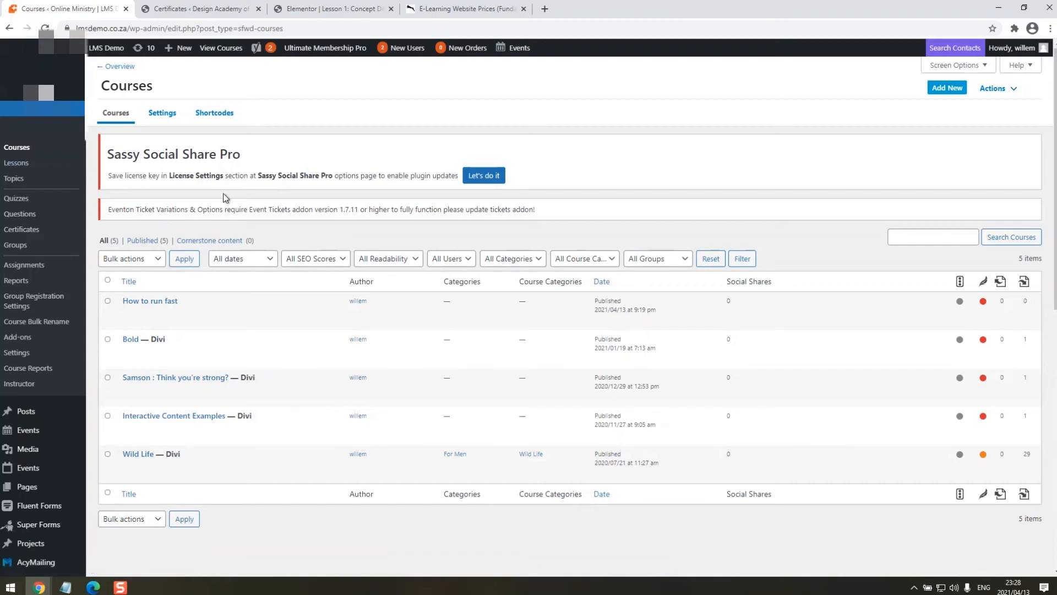
click(25, 214)
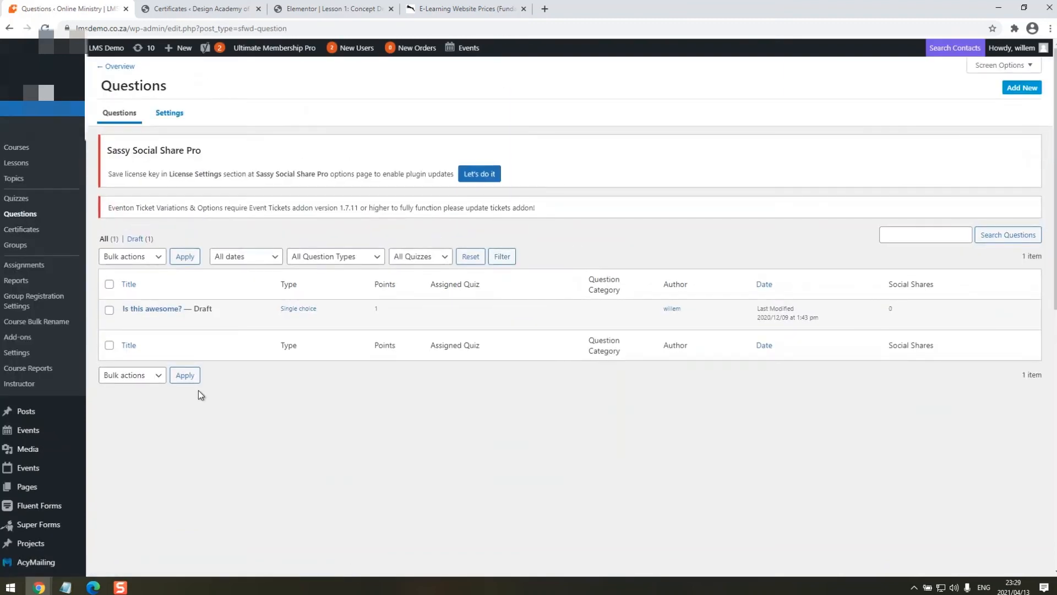
mouse_move(133, 318)
click(1039, 89)
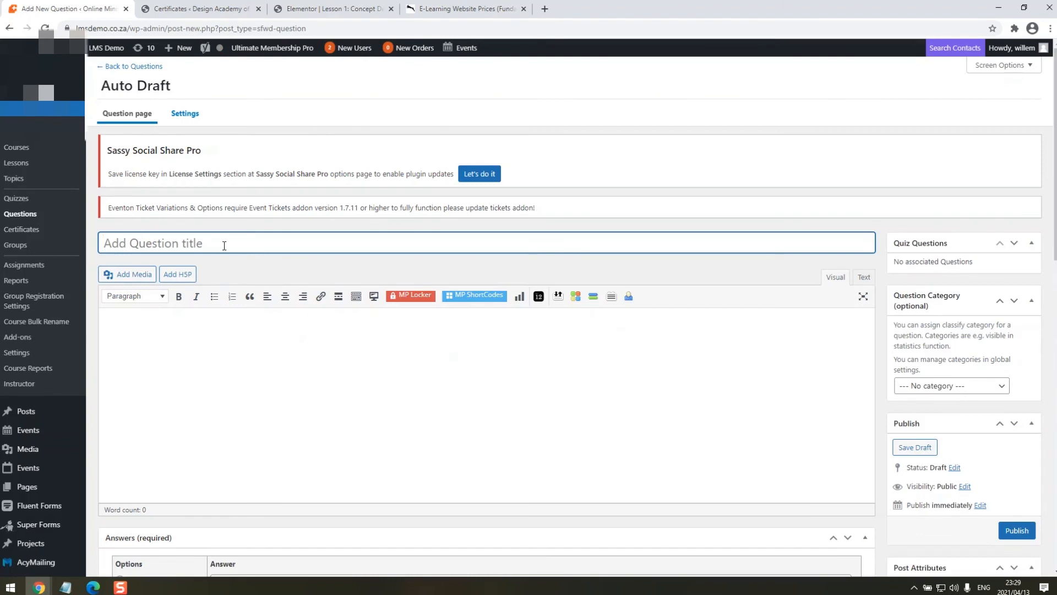
text(Question 1)
Write the question text "How can I get fit for running.." and correct its spelling.
click(152, 354)
text(How can I get fitfor ruinning)
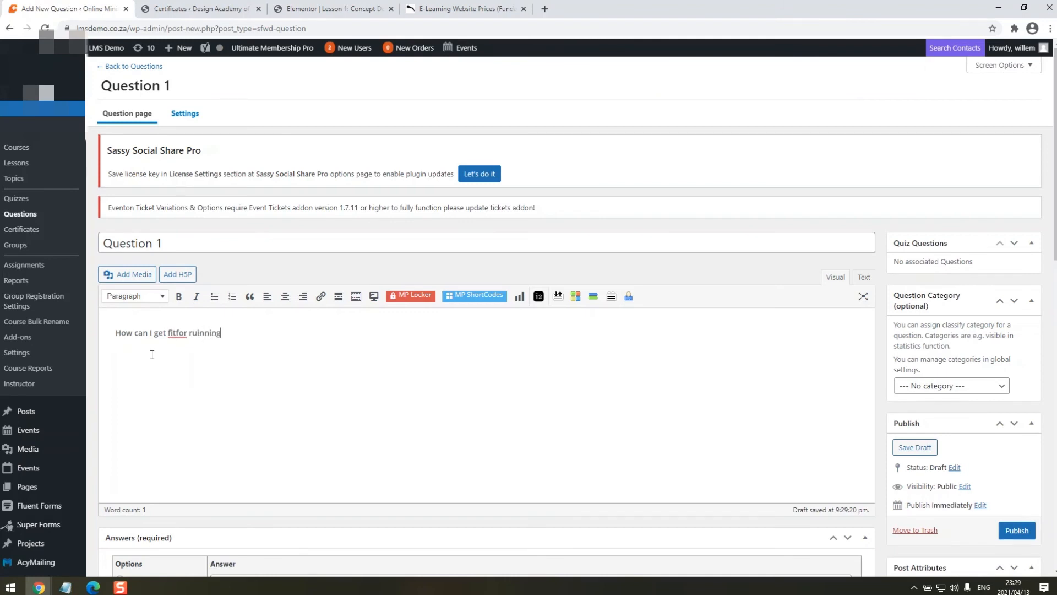
click(199, 332)
key(BackSpace)
right_click(173, 332)
click(203, 340)
Enter "Do exercises" as the first answer and mark it as correct.
scroll(230, 344, down, 3)
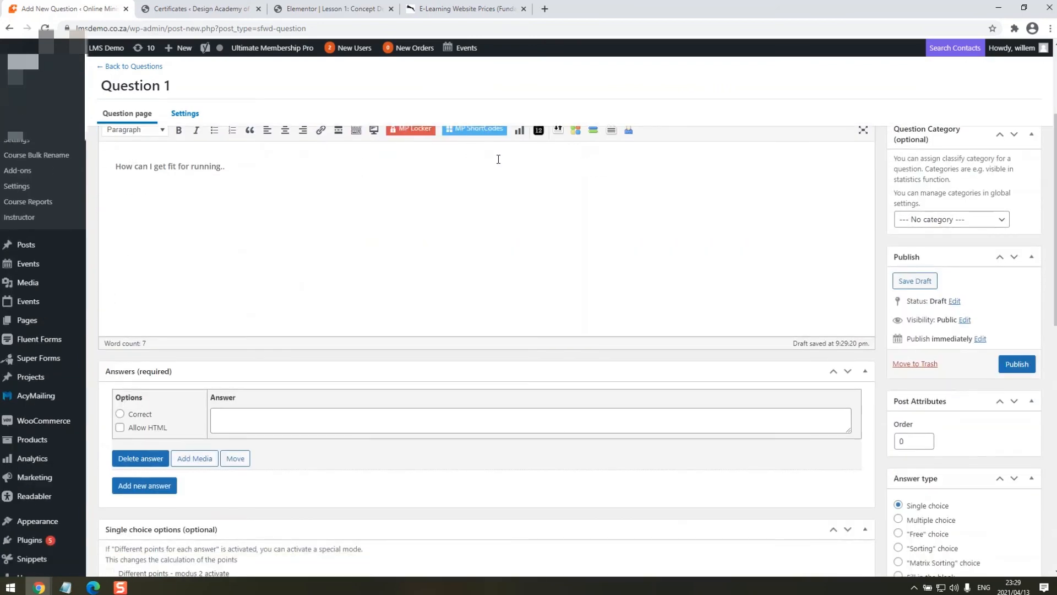
scroll(498, 159, up, 1)
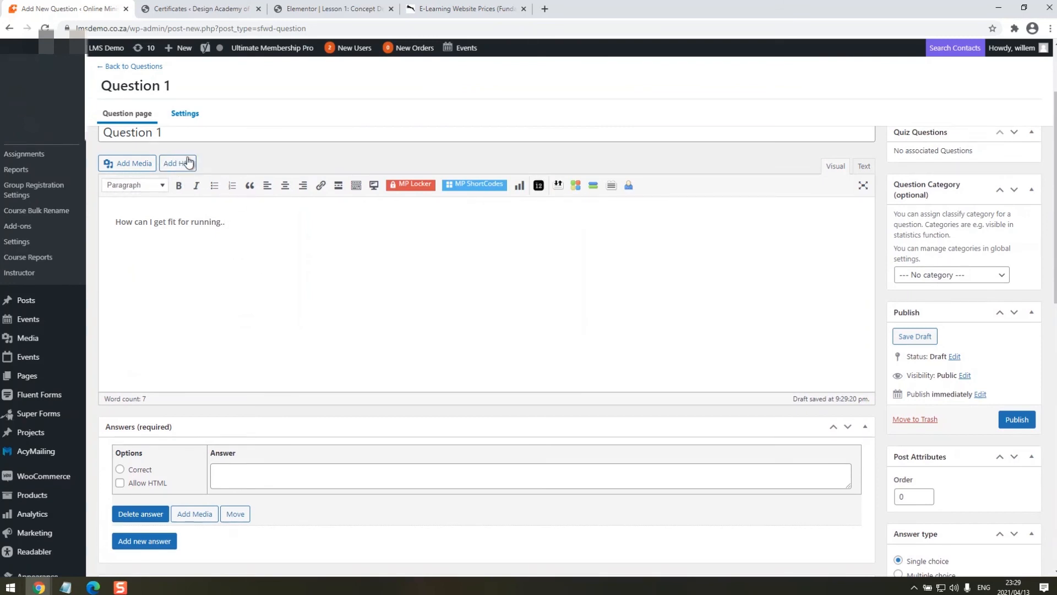
scroll(215, 299, down, 4)
scroll(120, 298, up, 1)
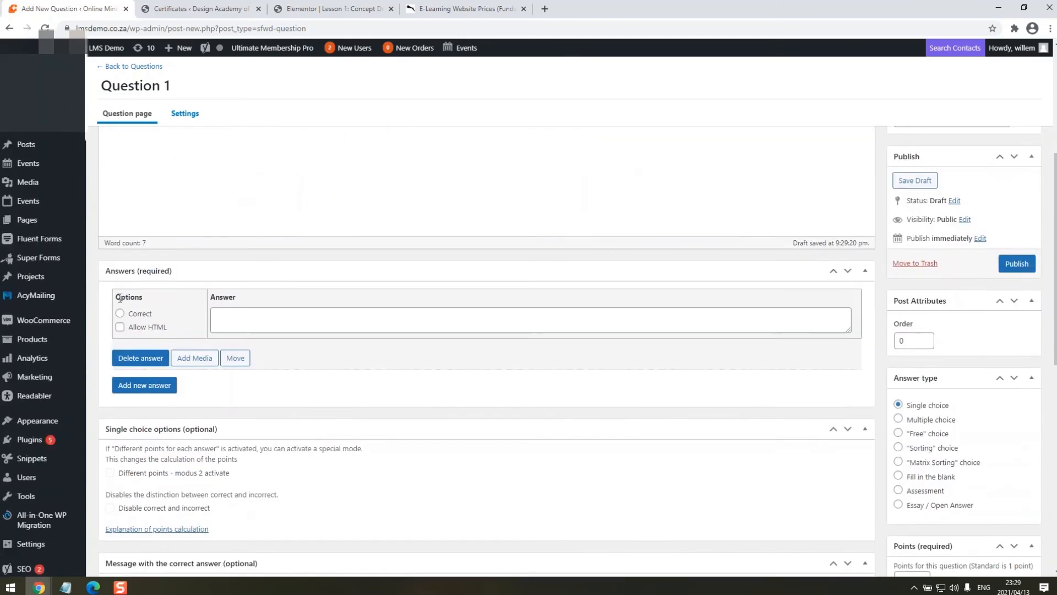
click(119, 302)
click(268, 306)
text(Do excersises)
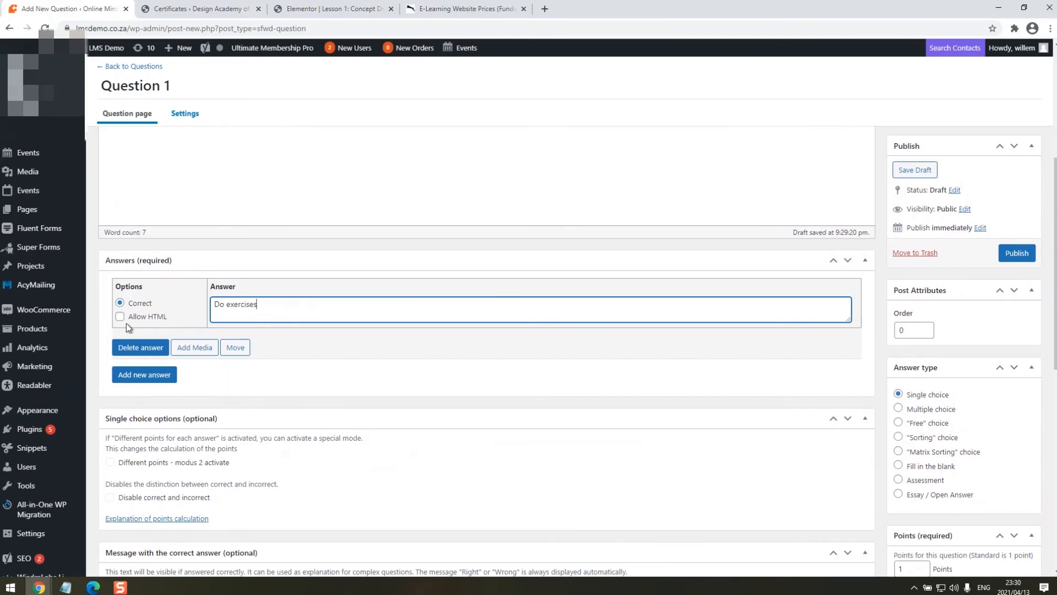
Add a second, incorrect answer reading "Be lazy on your bed..".
click(146, 374)
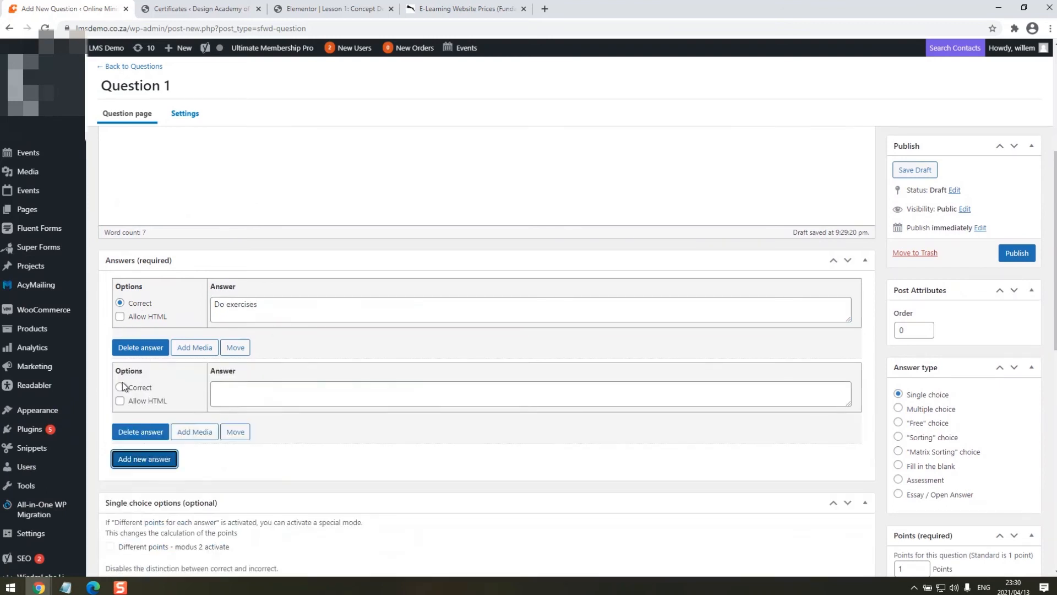
click(236, 390)
text(Be lazy on)
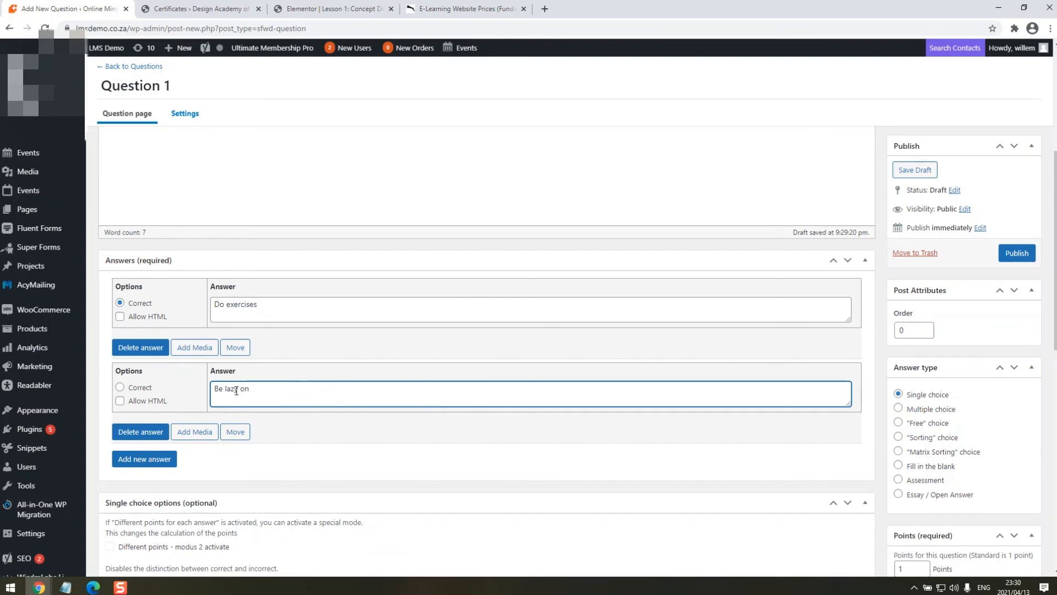
text( your bed..)
scroll(183, 315, down, 1)
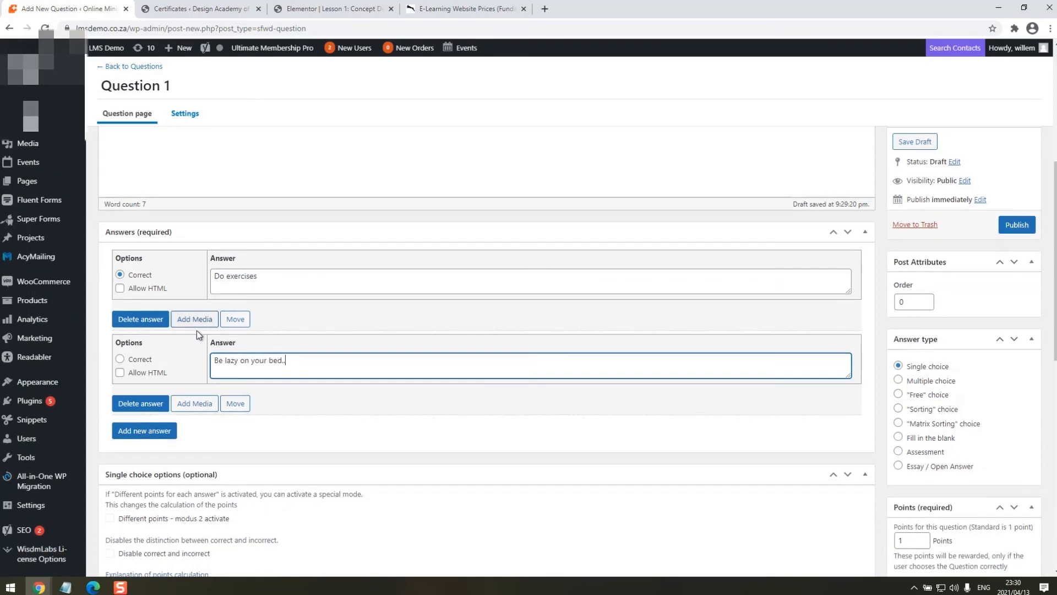
scroll(264, 299, down, 4)
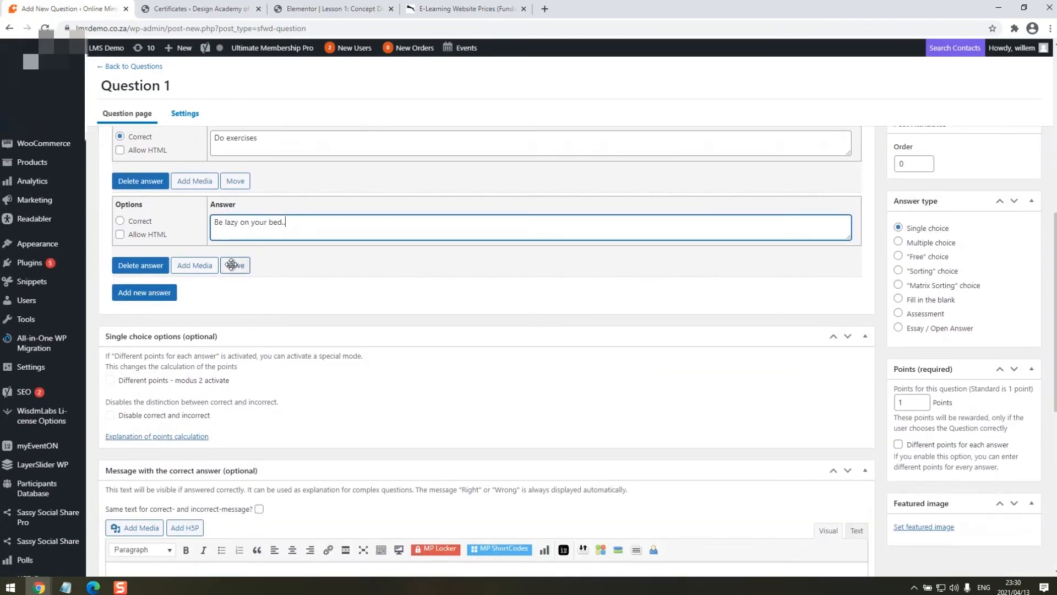
scroll(243, 329, down, 3)
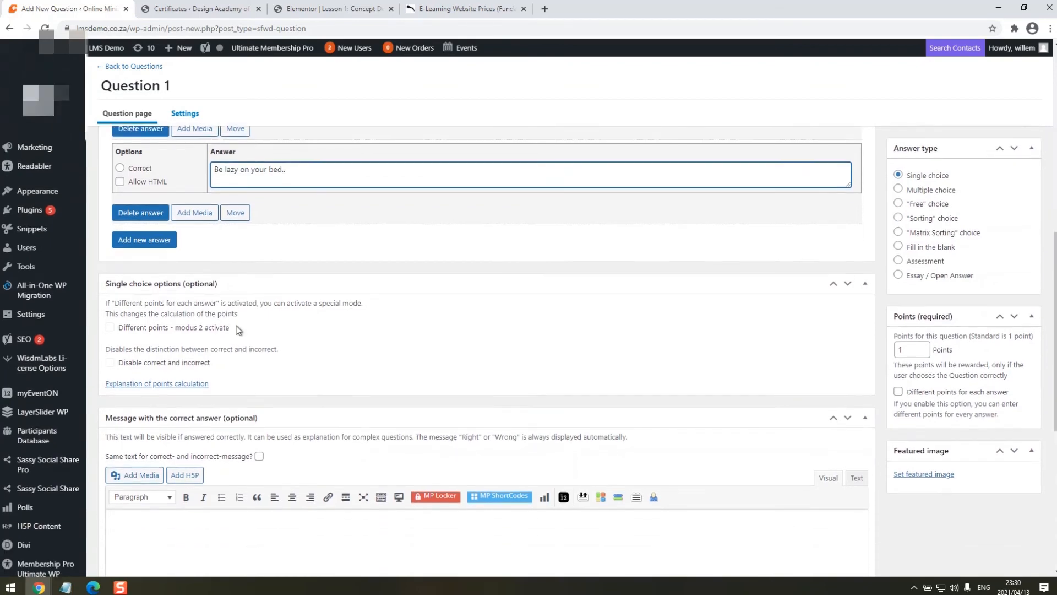
Examine the question's optional feedback message for correct answers and expand the message for incorrect answers.
scroll(208, 302, down, 1)
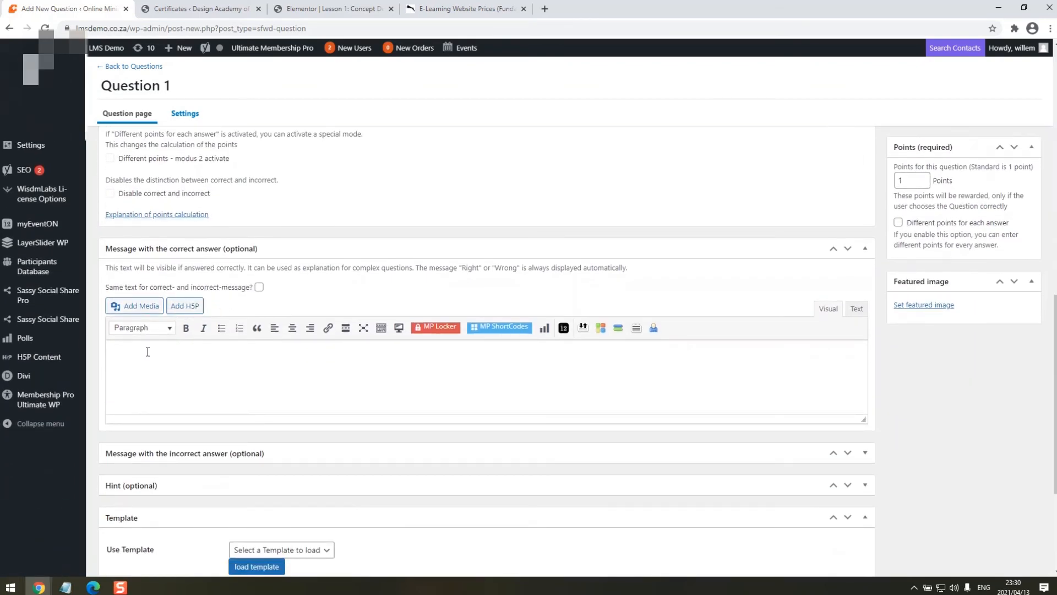
click(130, 363)
scroll(280, 346, up, 7)
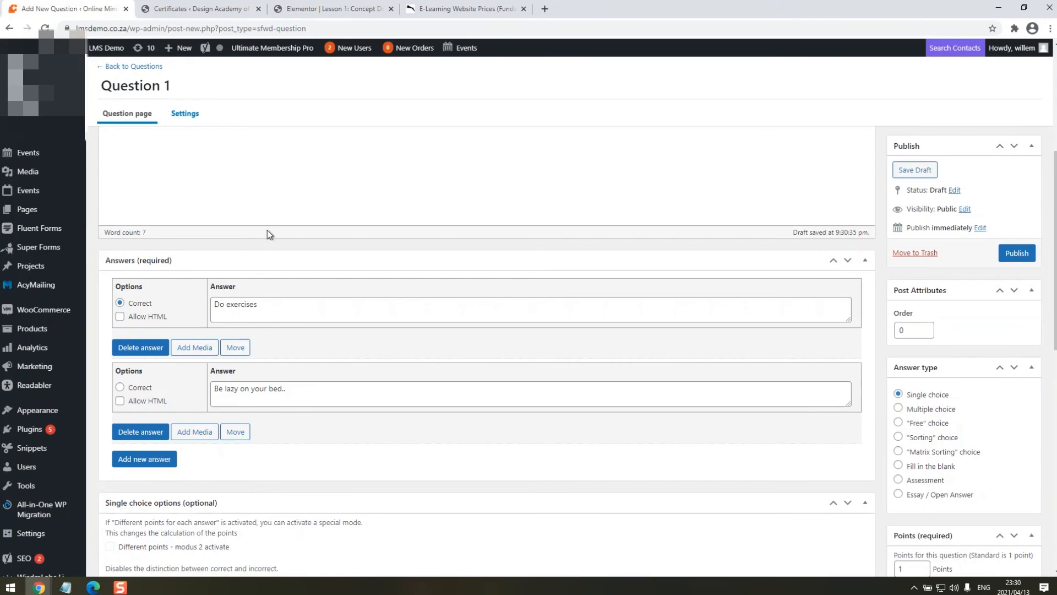
scroll(266, 231, up, 1)
scroll(264, 278, down, 7)
scroll(264, 279, down, 1)
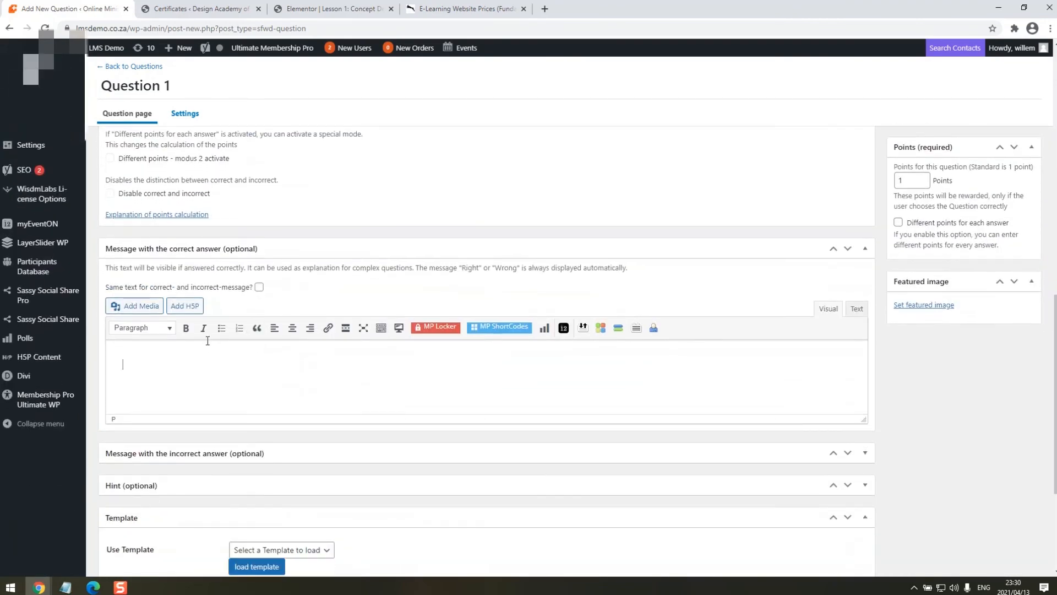
click(142, 361)
scroll(327, 353, down, 4)
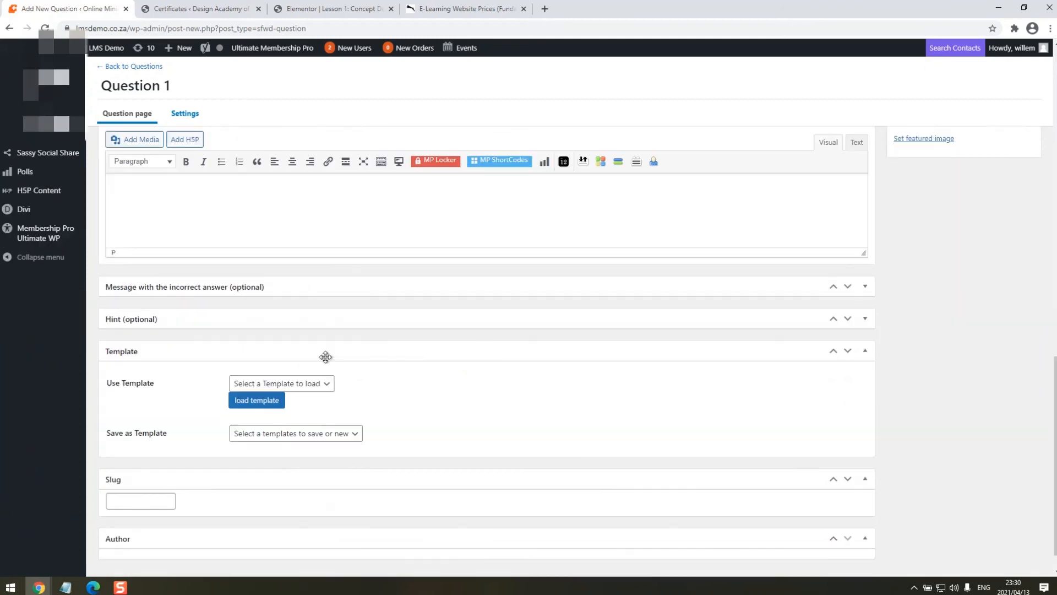
scroll(187, 330, up, 1)
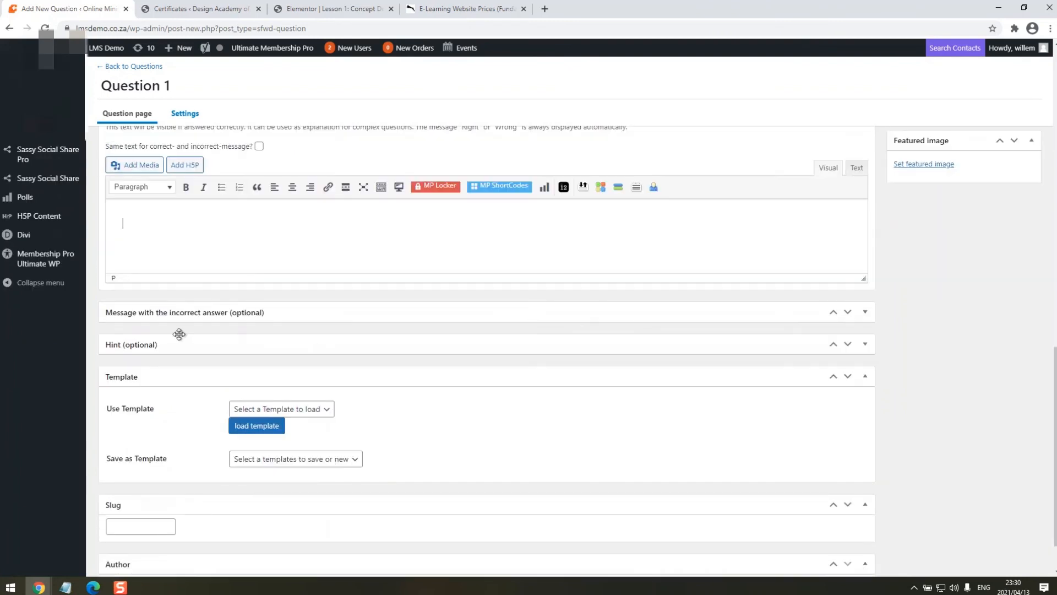
click(161, 314)
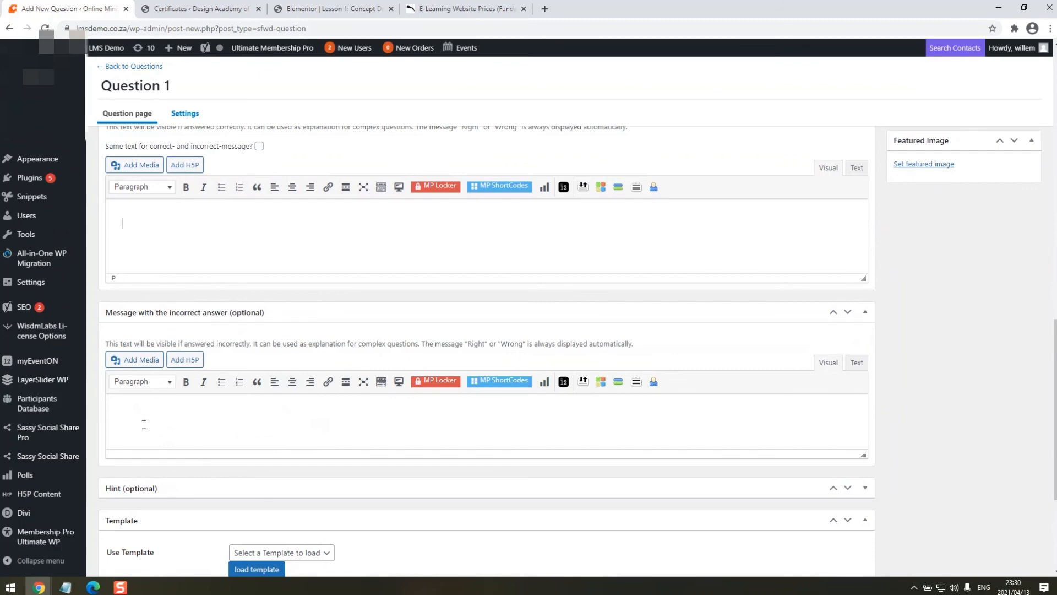
Switch the answer type through Multiple choice, "Matrix Sorting" choice, Assessment and Essay / Open Answer to compare their answer fields.
scroll(143, 424, up, 8)
scroll(655, 371, down, 2)
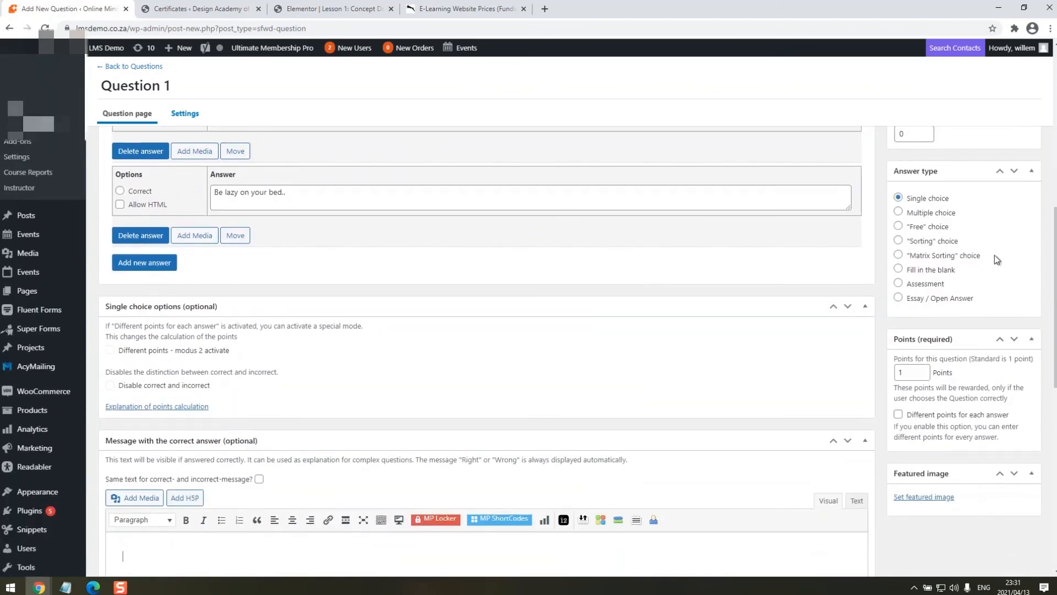
click(910, 217)
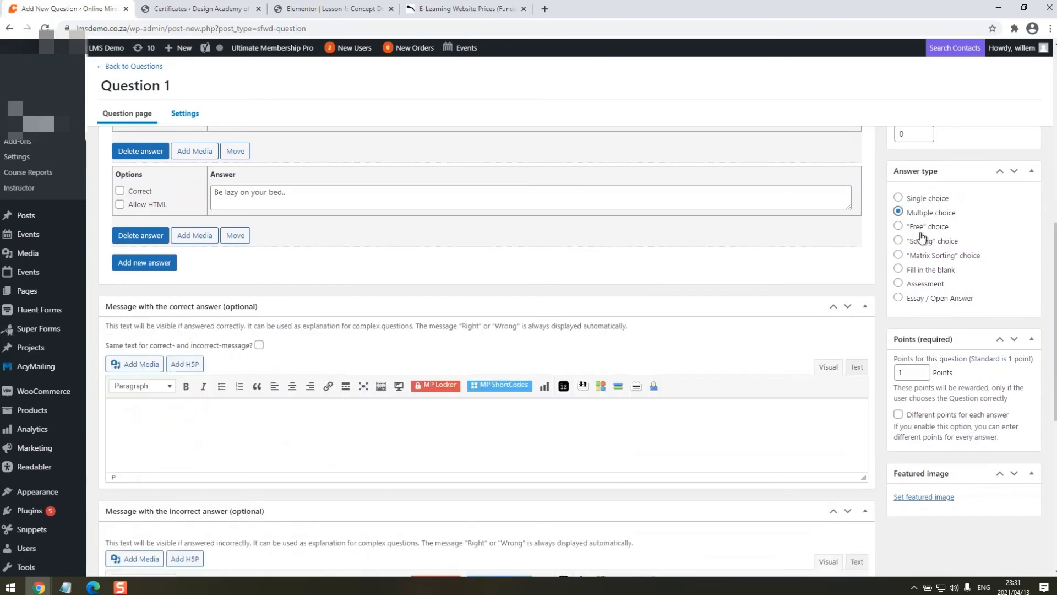
click(916, 202)
click(898, 212)
click(907, 257)
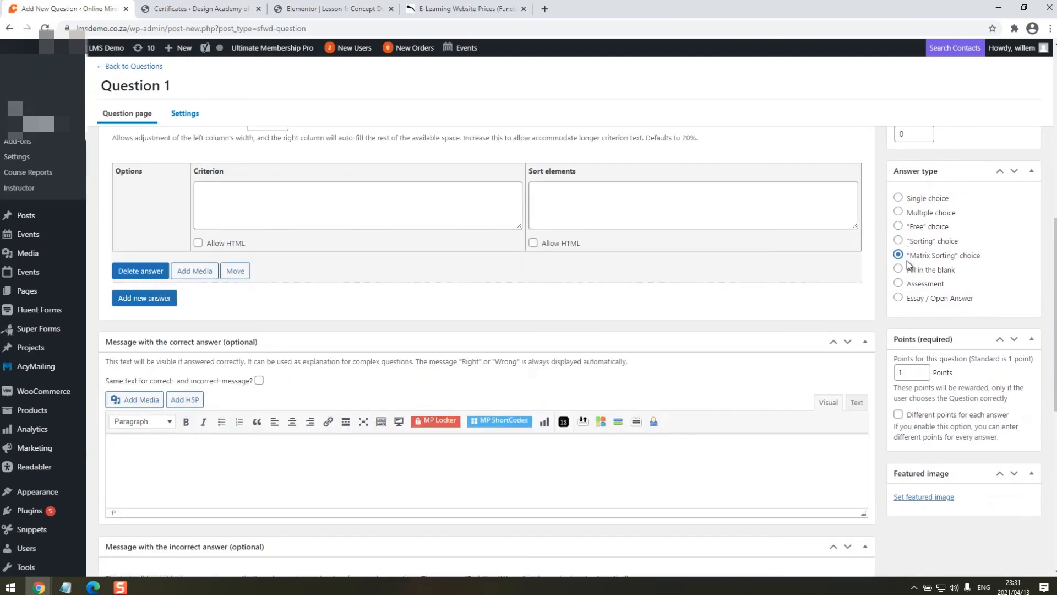
click(899, 284)
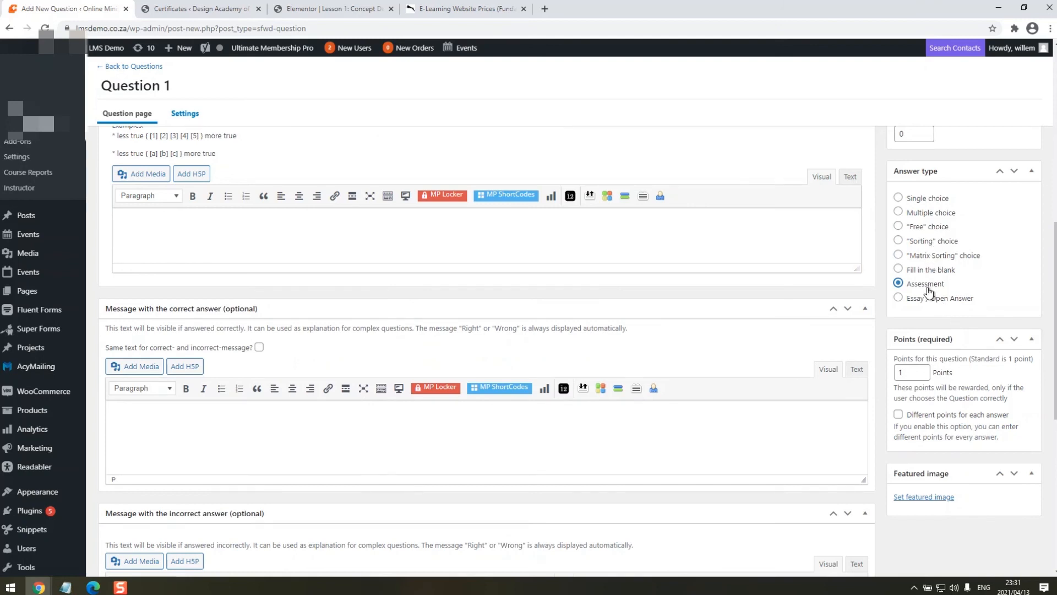
click(899, 300)
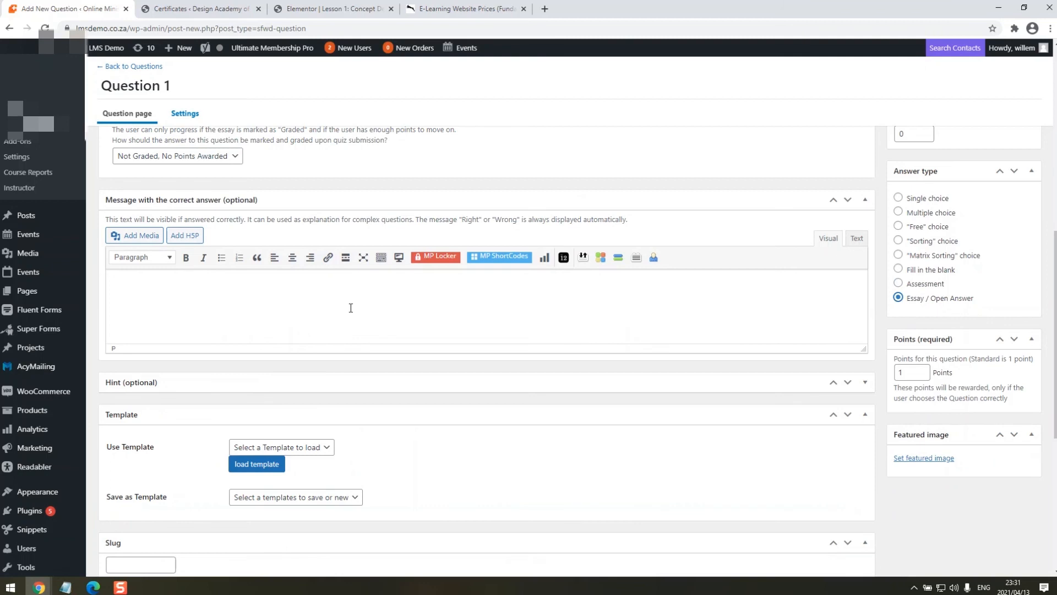
Leave the question without saving the changes and view the Certificates and Groups pages.
scroll(350, 308, up, 4)
click(15, 230)
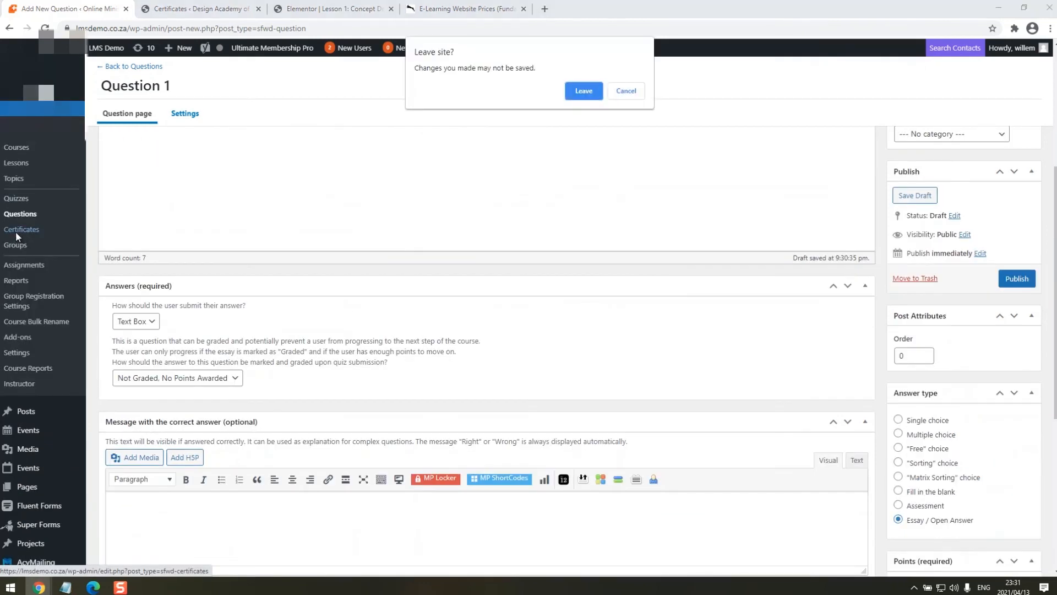
click(588, 92)
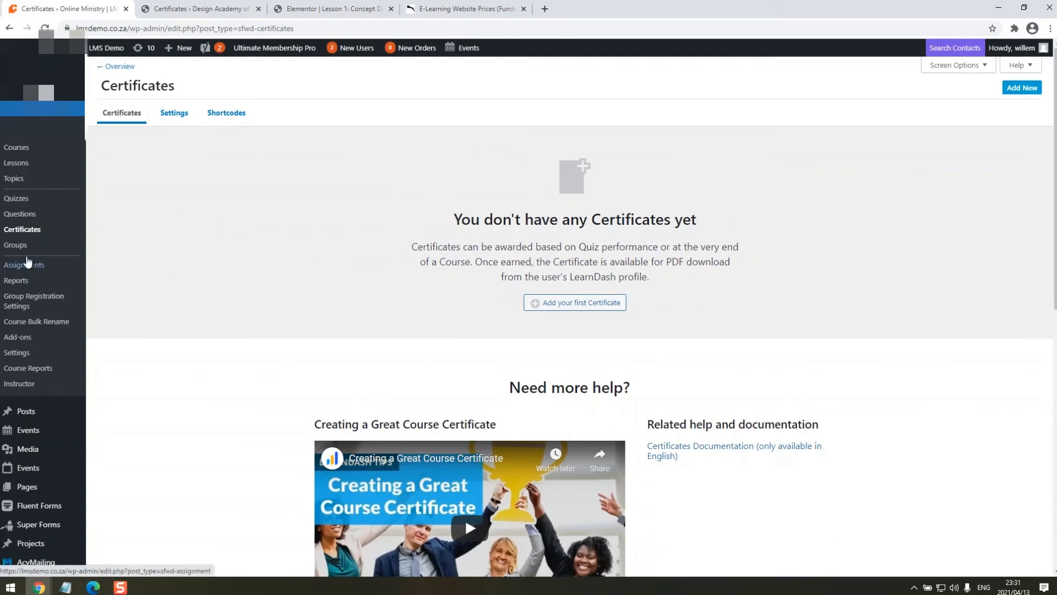
click(16, 247)
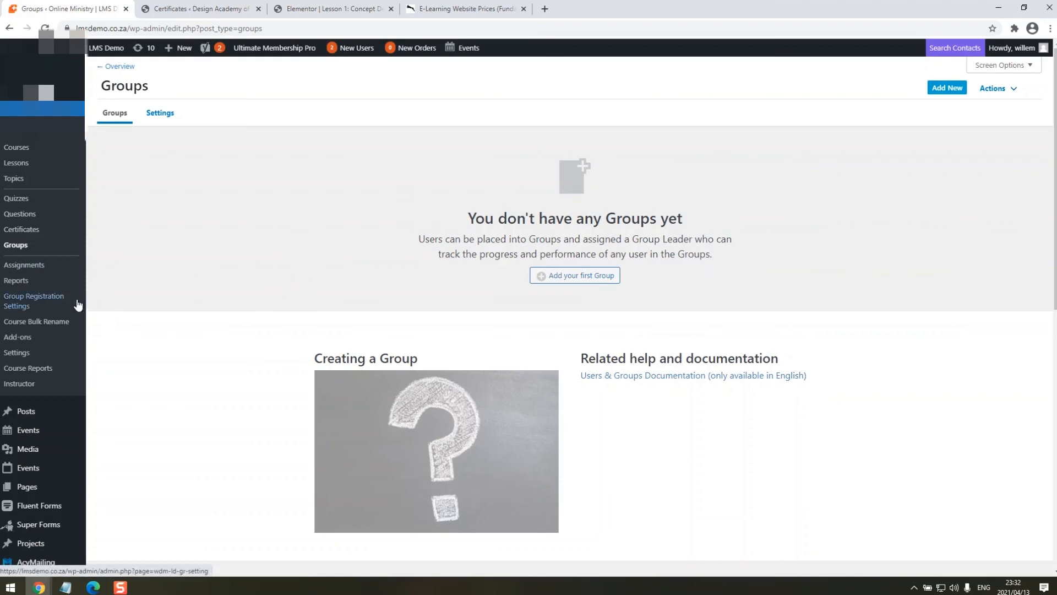
View the LMS Demo assignments, and exit the Elementor lesson editor on the Design Academy site to show that site's Assignments list.
click(24, 265)
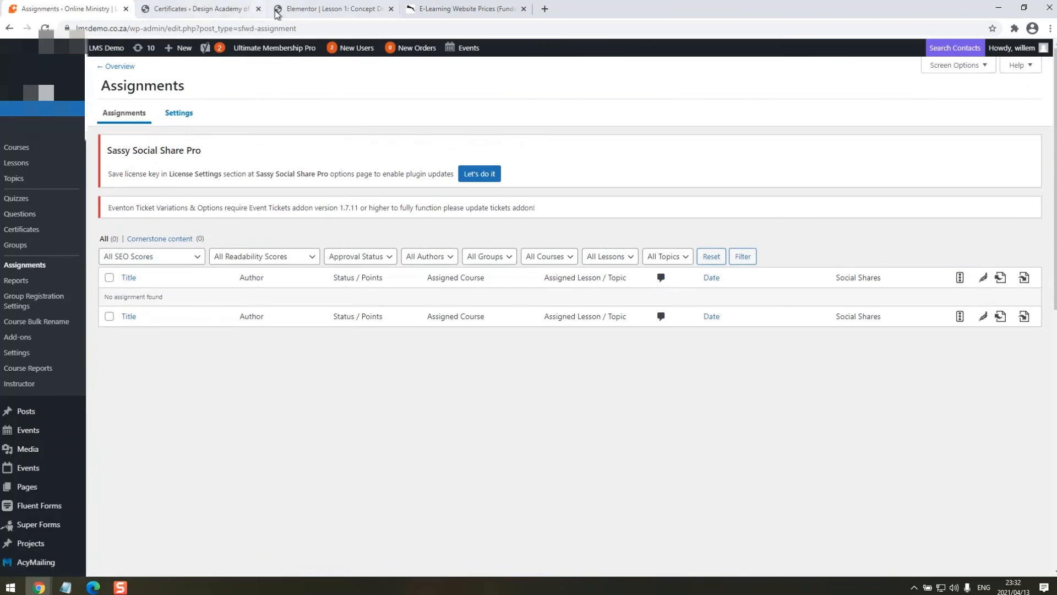
click(317, 10)
click(16, 48)
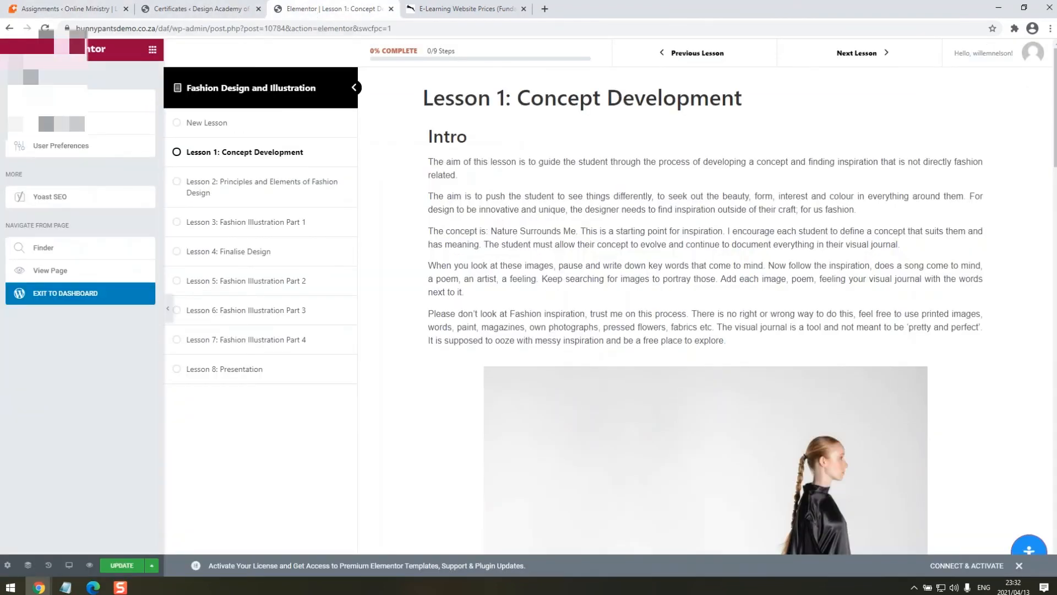
click(80, 293)
click(576, 87)
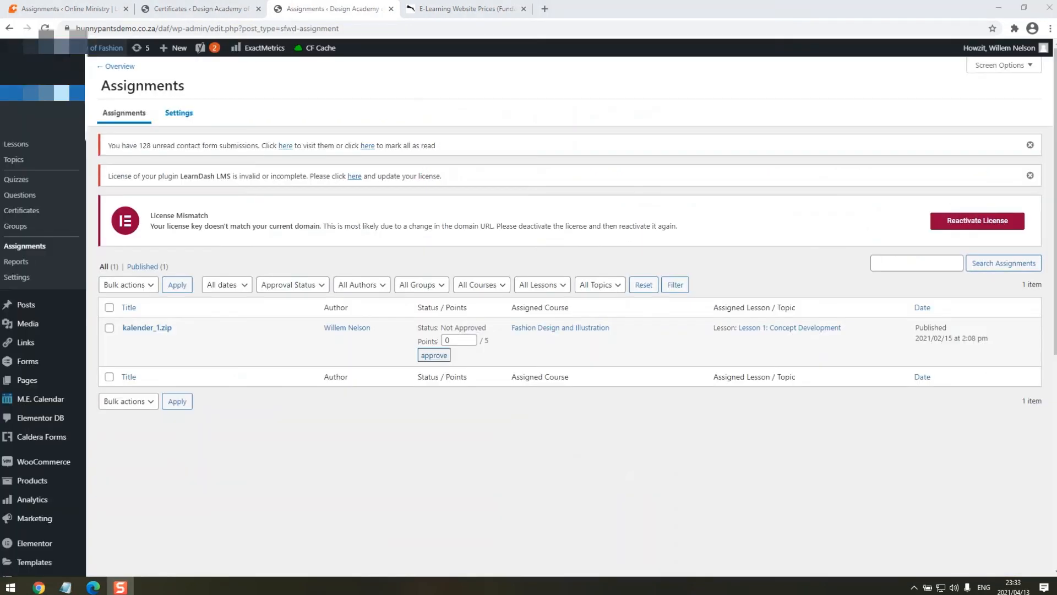
Enter 4 out of 5 points for the submitted assignment kalender_1.zip.
mouse_move(128, 350)
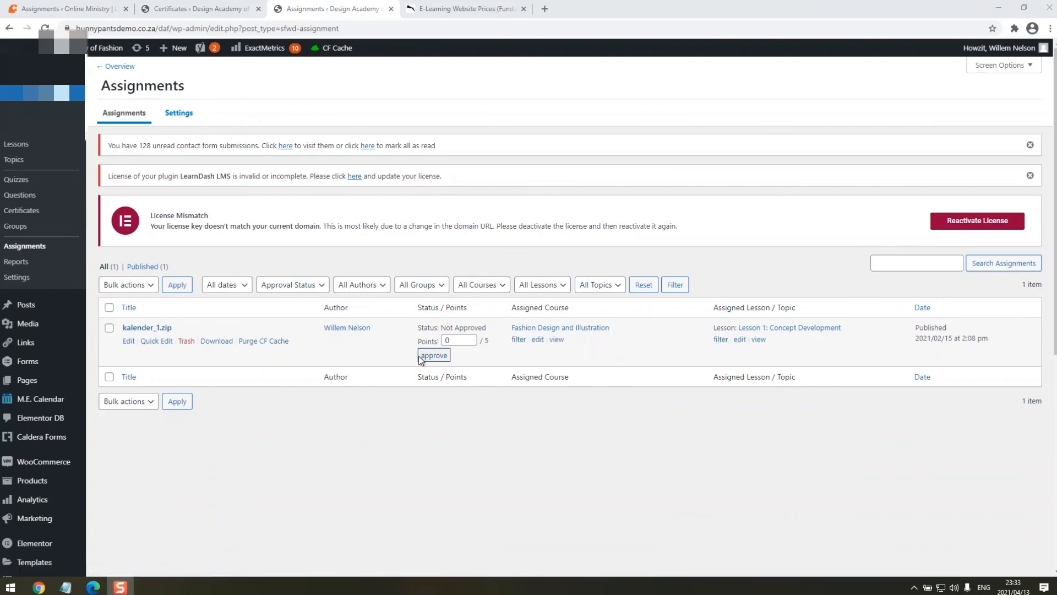
double_click(457, 340)
text(4)
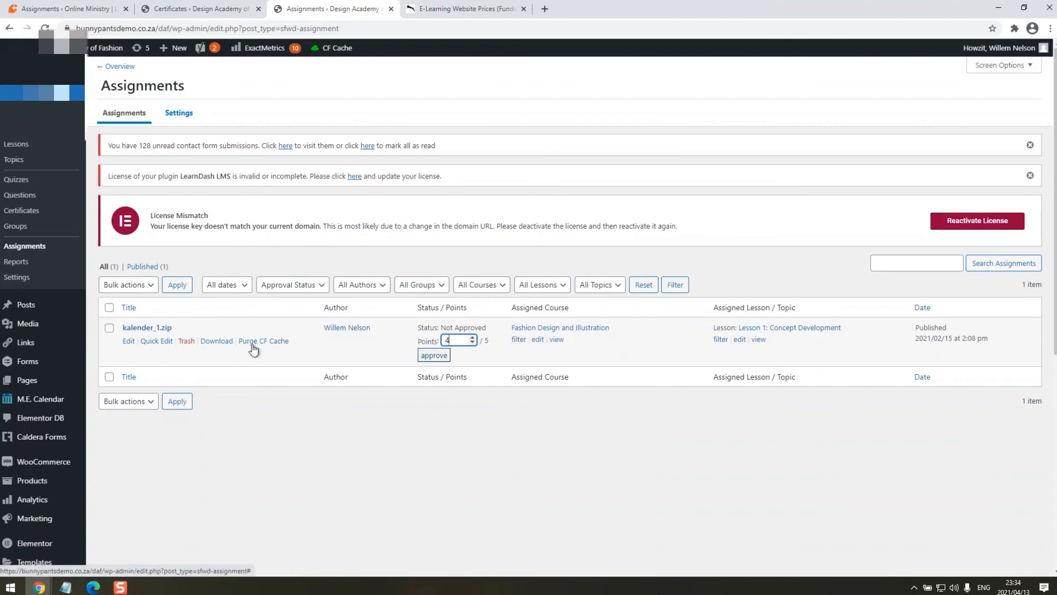
Open the LearnDash Reports page on the Design Academy site and on the LMS Demo site.
click(23, 262)
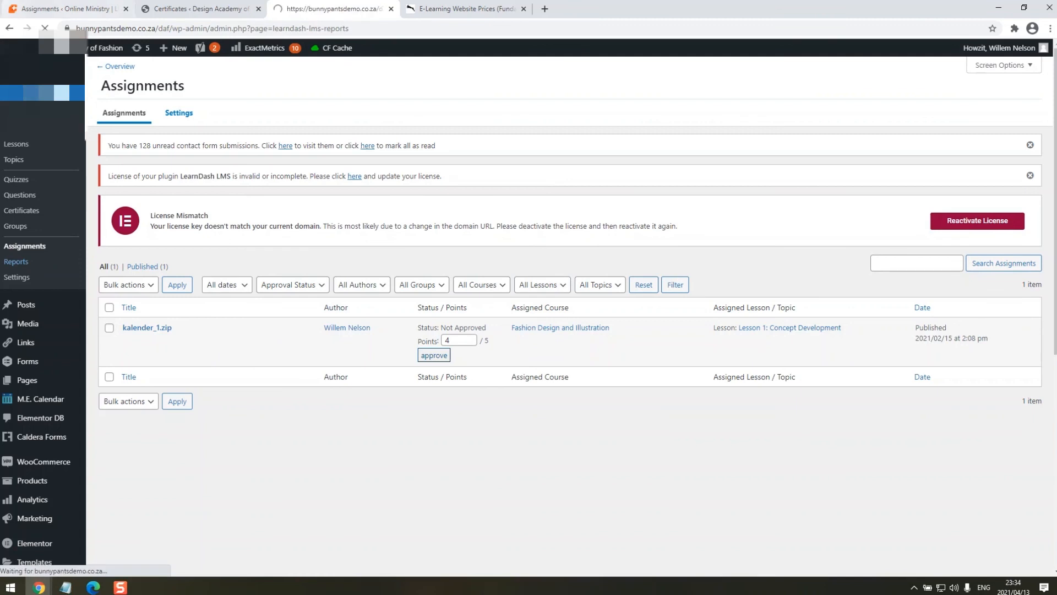
click(66, 9)
click(14, 282)
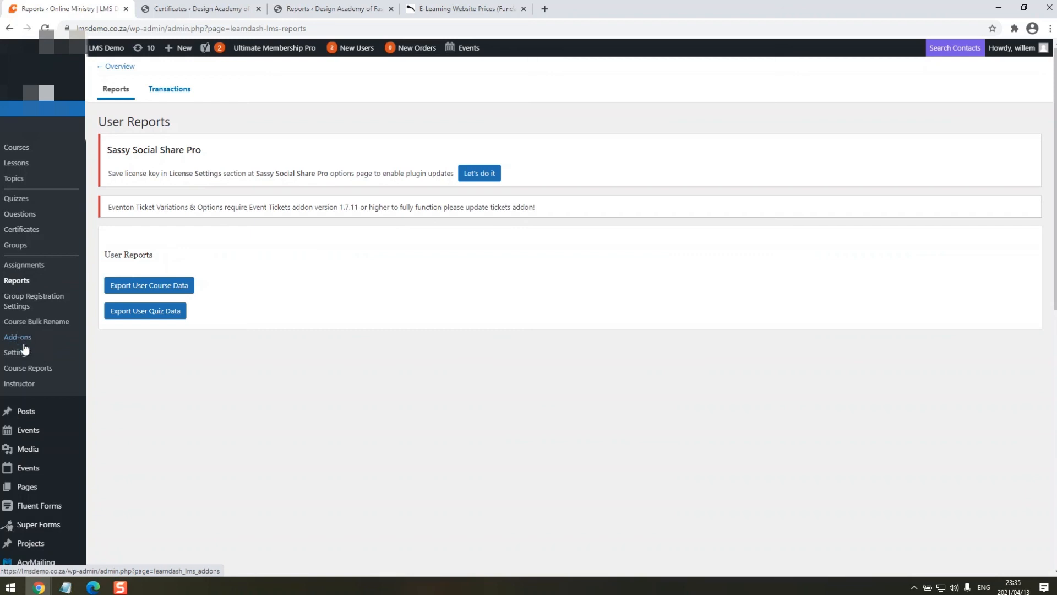
View the LMS Demo site's instructor list and open its Commission Report.
click(21, 384)
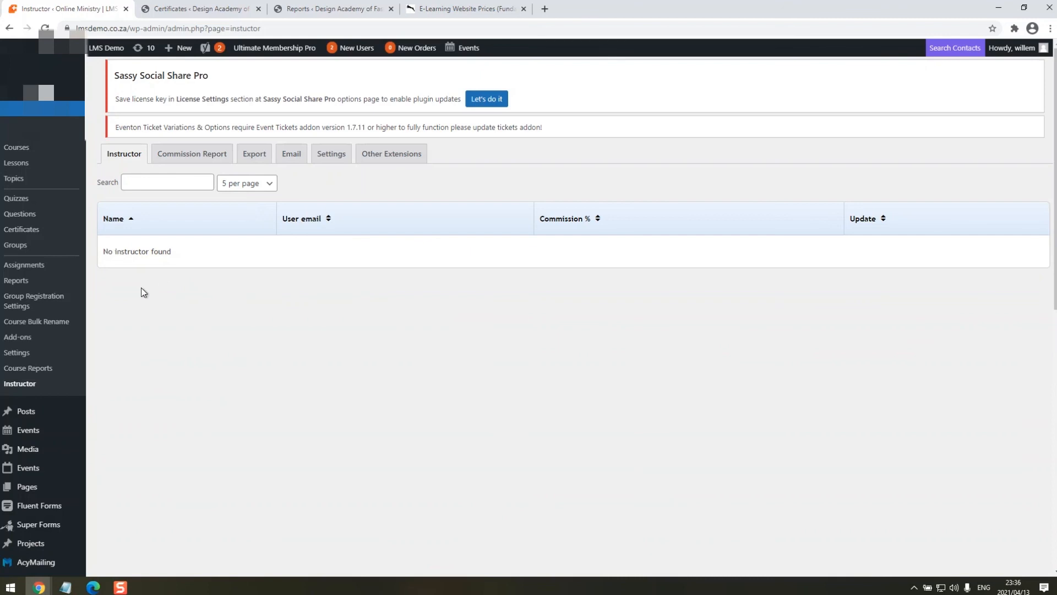
mouse_move(36, 415)
click(173, 157)
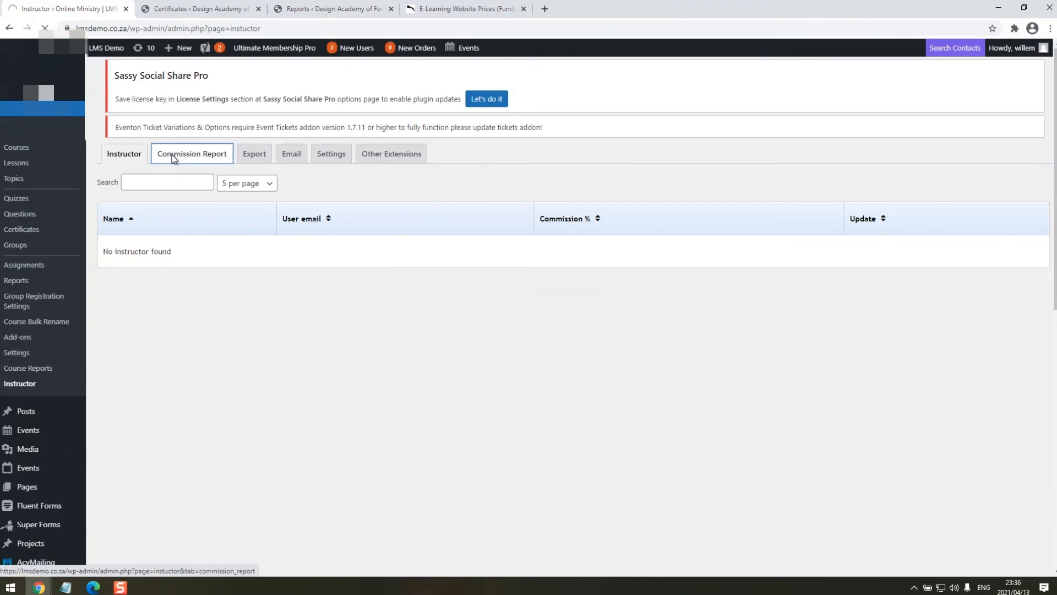